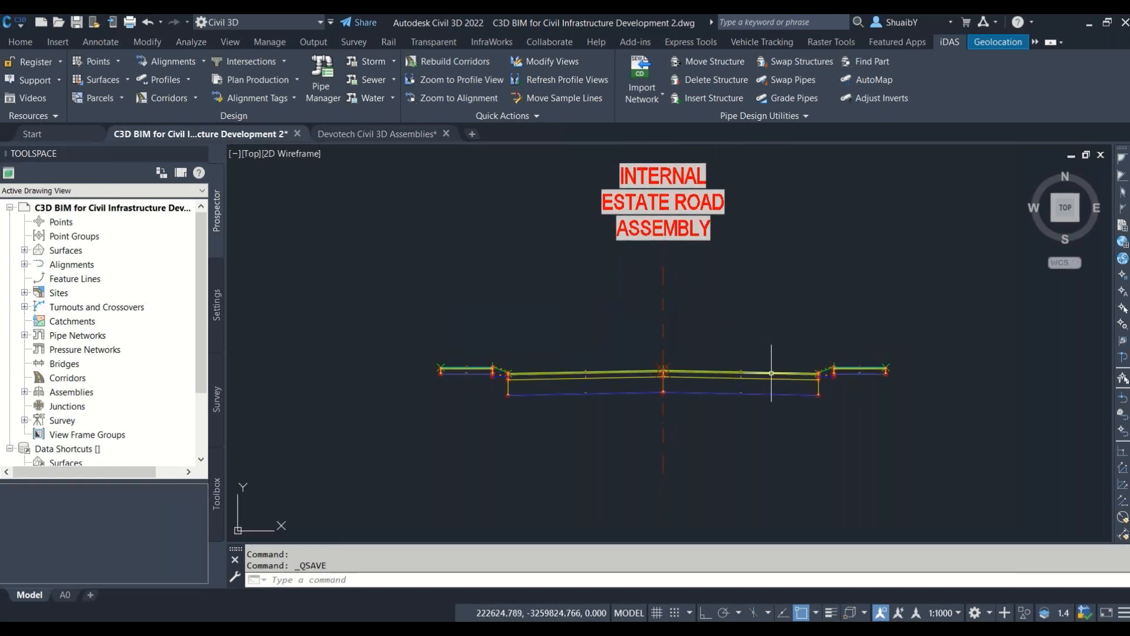
# Step: Examine the estate road assembly's curb, switch to the Devotech Civil 3D Assemblies drawing, and examine its bottom and top insertion SABS kerb assemblies
pyautogui.scroll(5, 478, 368)
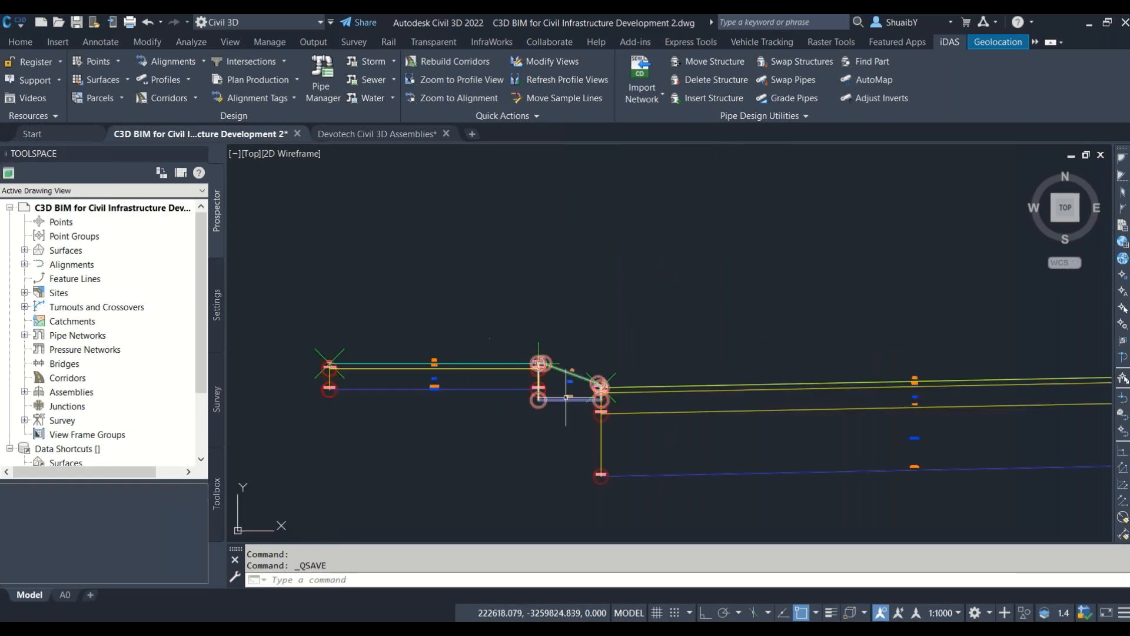
pyautogui.scroll(3, 559, 383)
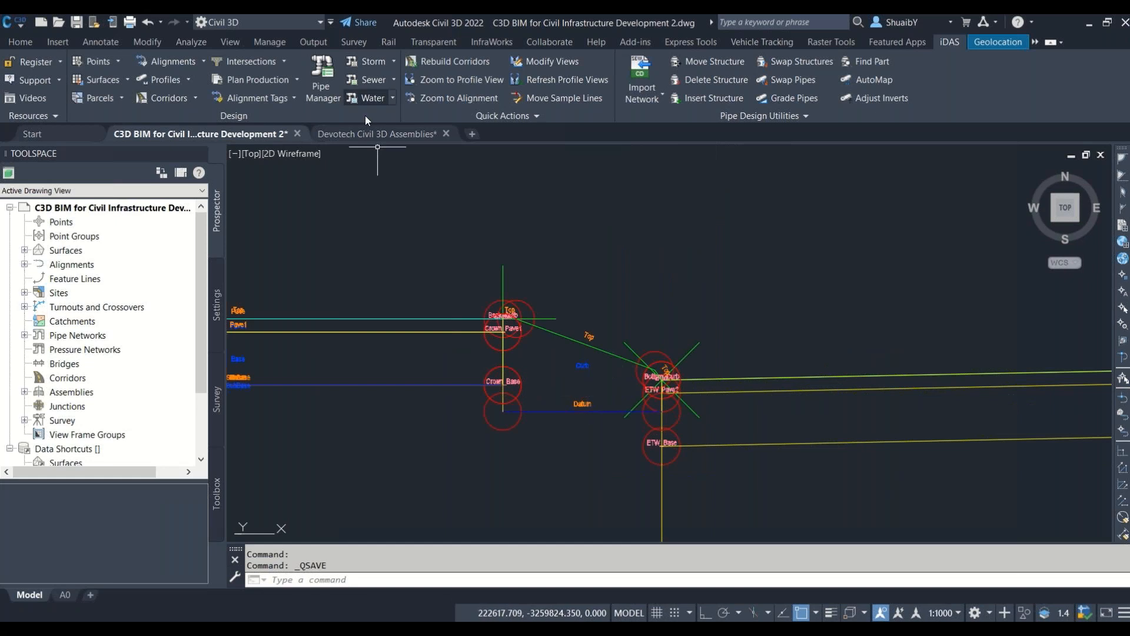
pyautogui.click(373, 134)
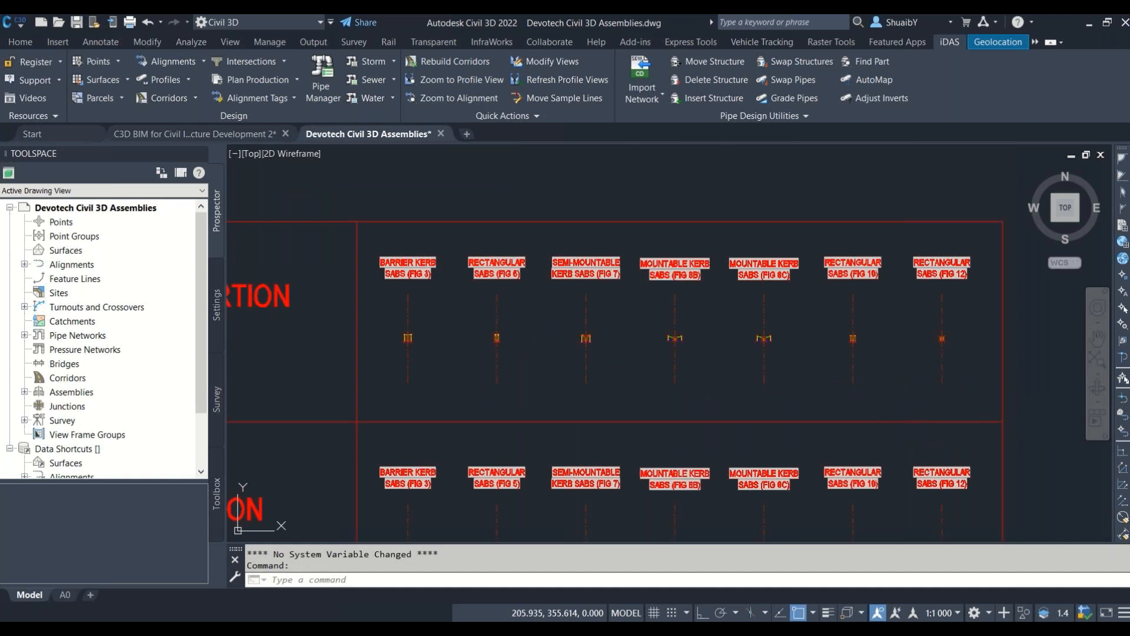
pyautogui.scroll(-2, 600, 306)
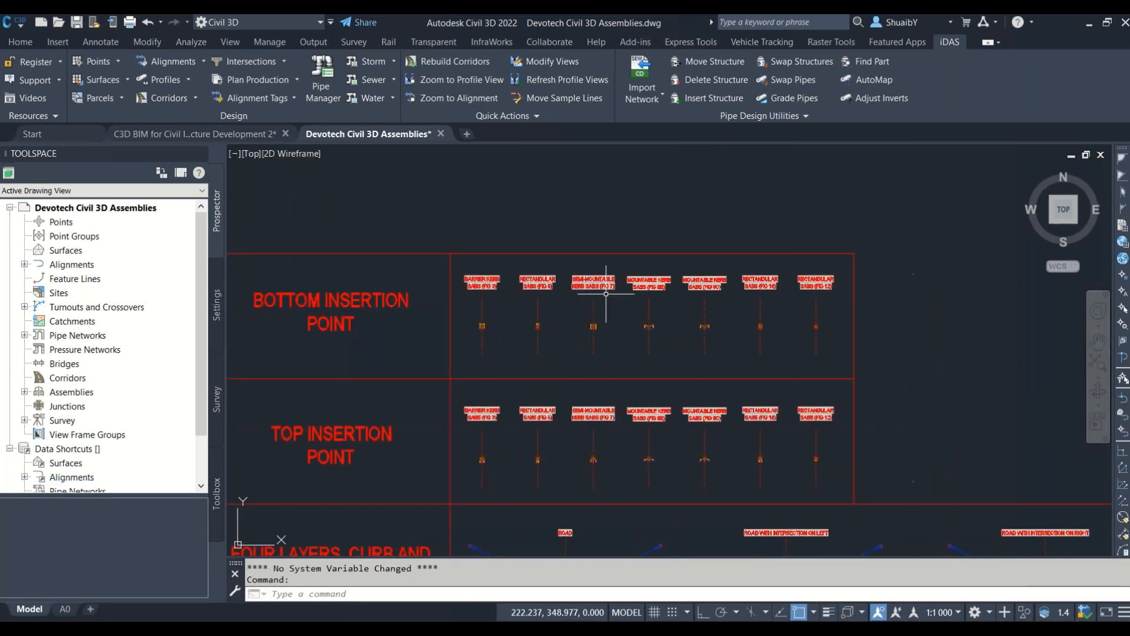
pyautogui.scroll(-3, 471, 361)
pyautogui.scroll(3, 471, 361)
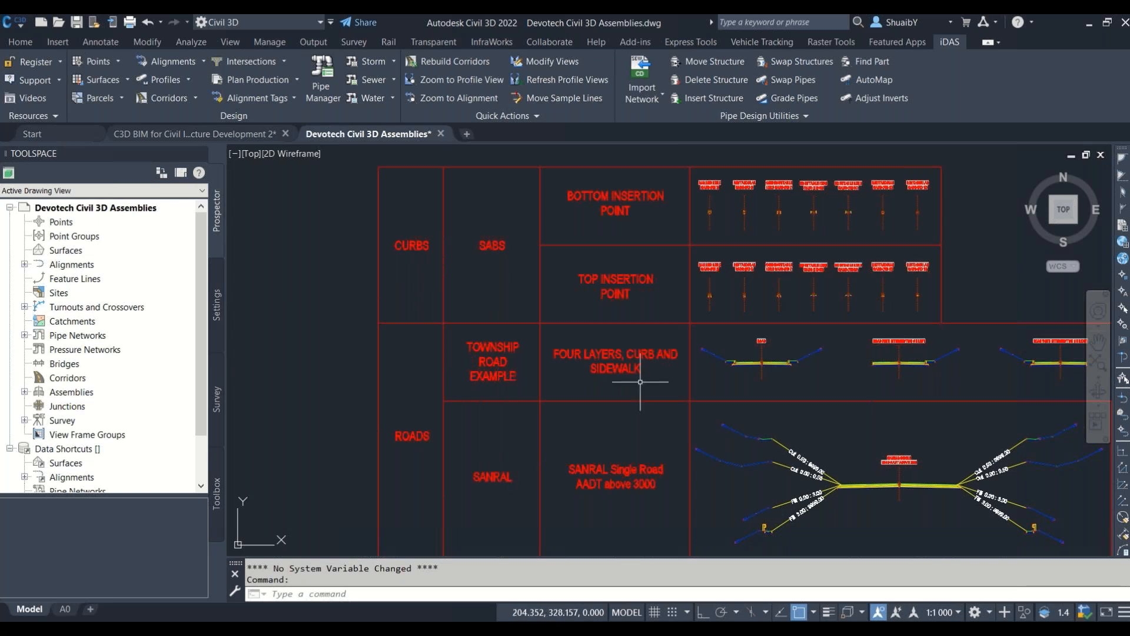
pyautogui.scroll(6, 722, 157)
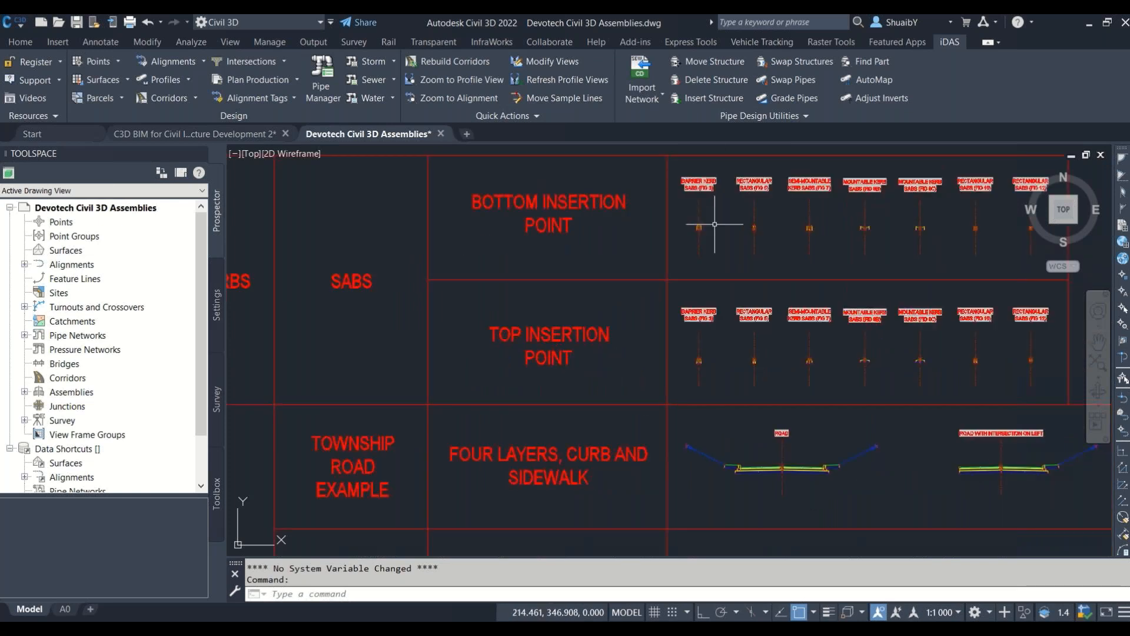
pyautogui.moveTo(673, 218); pyautogui.dragTo(406, 277, button='middle')
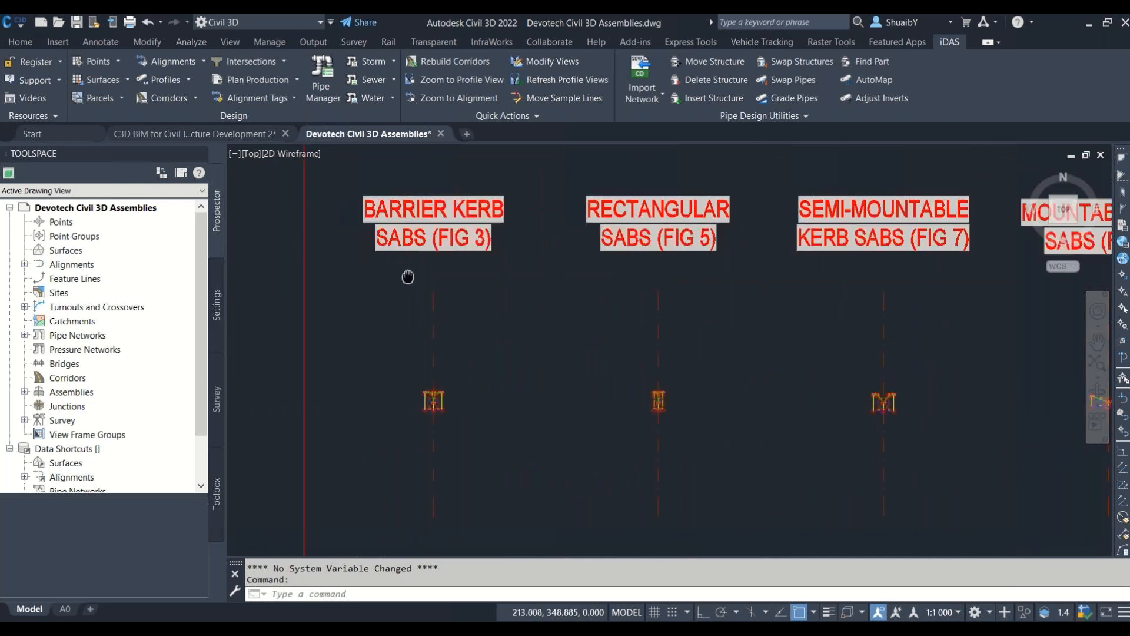
pyautogui.moveTo(850, 275)
pyautogui.mouseDown(button='middle')
pyautogui.moveTo(442, 222)
pyautogui.moveTo(431, 275)
pyautogui.mouseUp(button='middle')
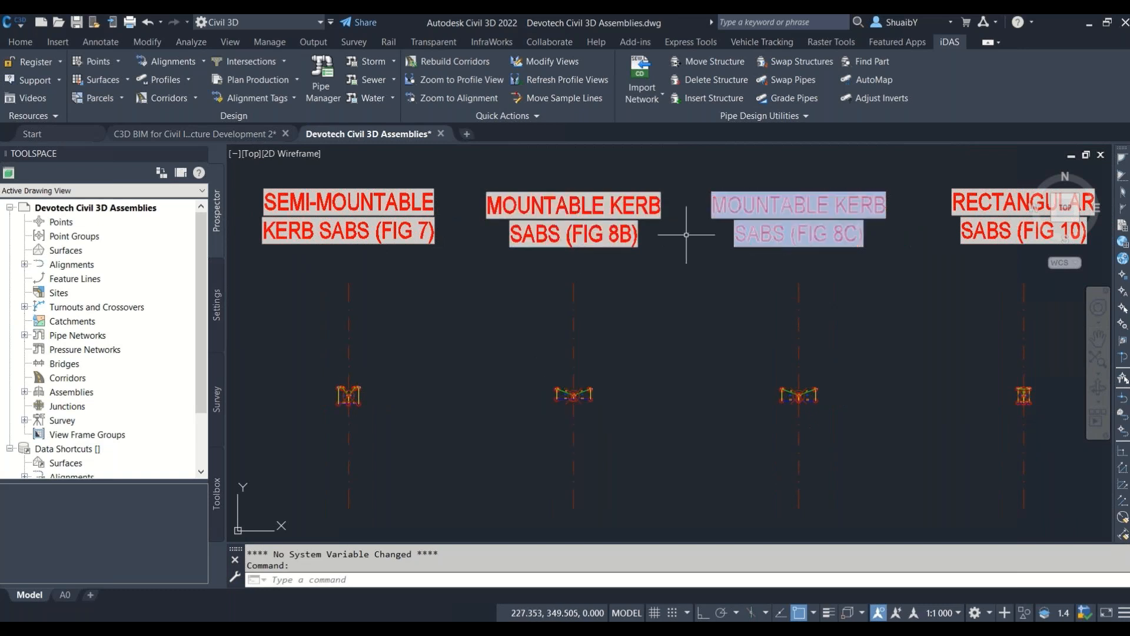
pyautogui.scroll(-3, 686, 236)
pyautogui.moveTo(720, 372); pyautogui.dragTo(702, 306, button='middle')
pyautogui.scroll(1, 620, 326)
pyautogui.scroll(2, 618, 333)
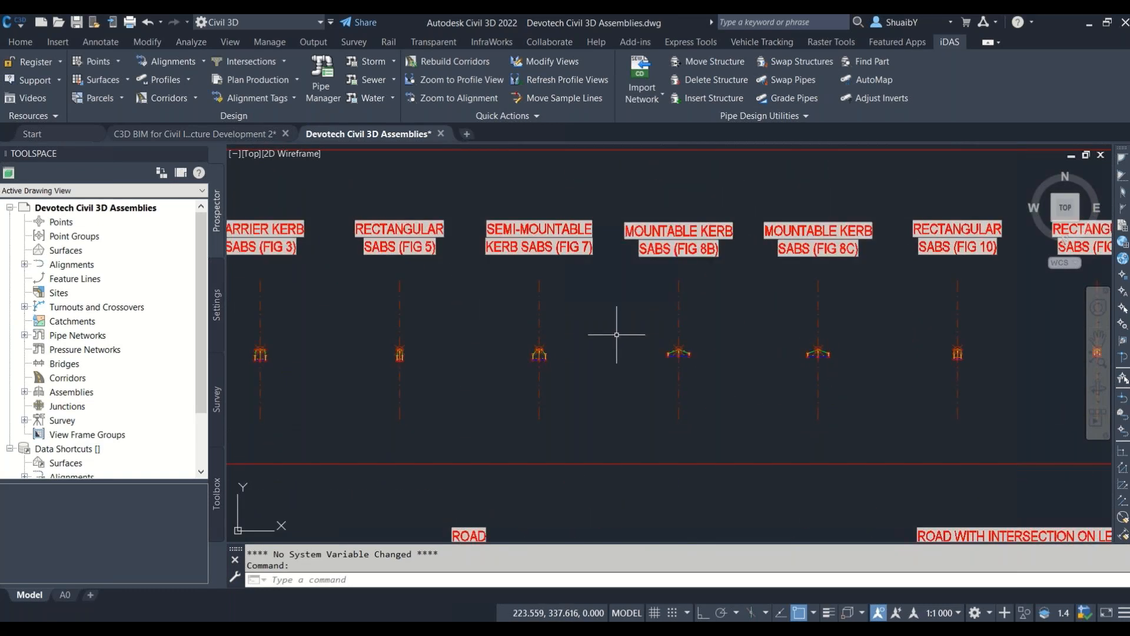
# Step: Examine the township road example assemblies and the SANRAL single road assembly in the assemblies drawing
pyautogui.scroll(-2, 638, 245)
pyautogui.scroll(1, 638, 246)
pyautogui.scroll(-1, 604, 356)
pyautogui.moveTo(605, 378)
pyautogui.mouseDown(button='middle')
pyautogui.moveTo(601, 310)
pyautogui.moveTo(684, 186)
pyautogui.moveTo(679, 203)
pyautogui.mouseUp(button='middle')
pyautogui.scroll(5, 599, 254)
pyautogui.scroll(6, 594, 250)
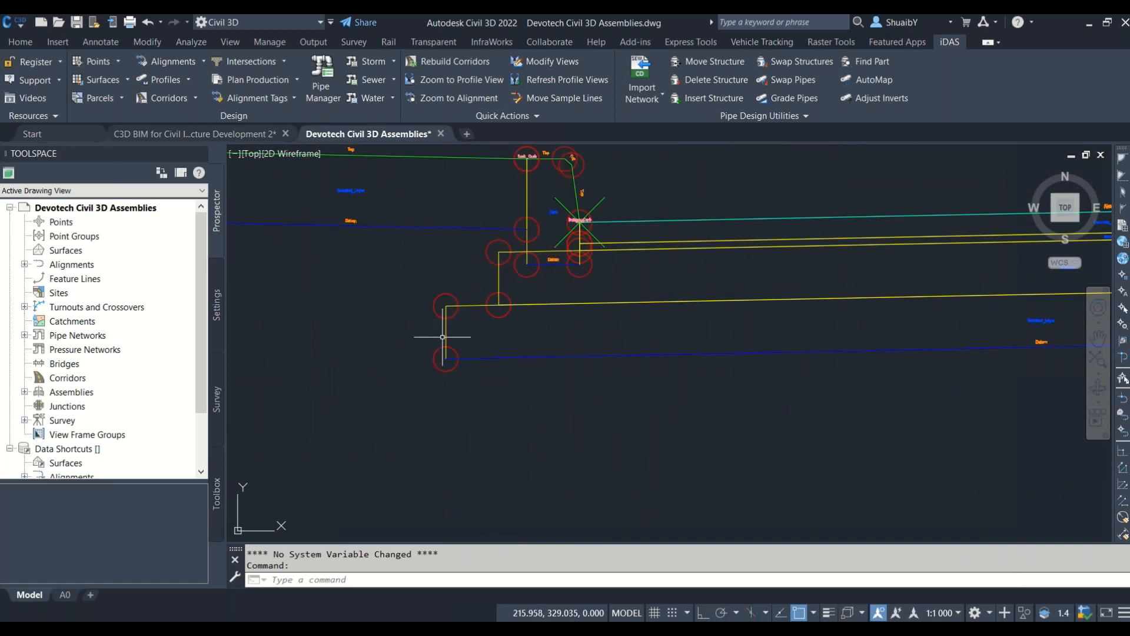
pyautogui.scroll(-8, 448, 330)
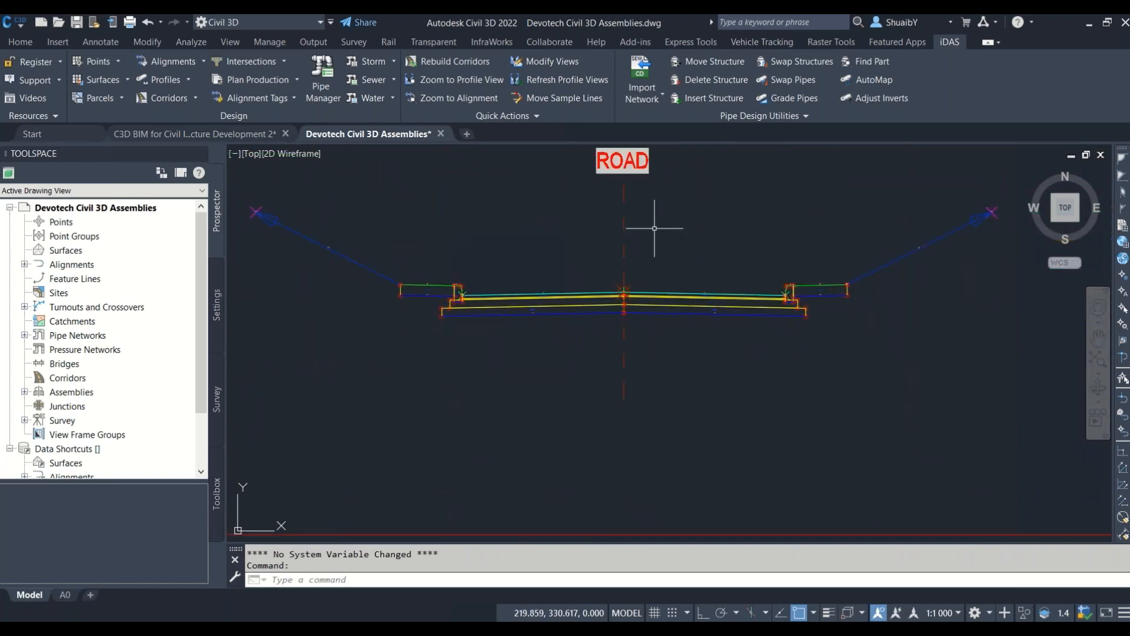
pyautogui.scroll(-2, 661, 295)
pyautogui.scroll(8, 807, 387)
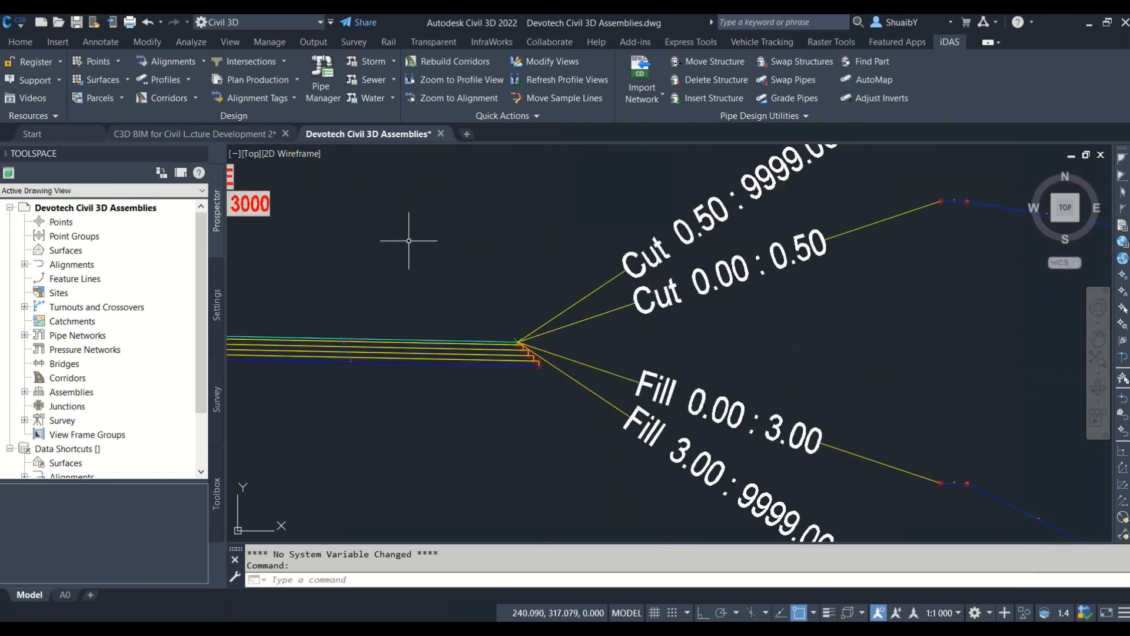
pyautogui.moveTo(383, 245); pyautogui.dragTo(816, 390, button='middle')
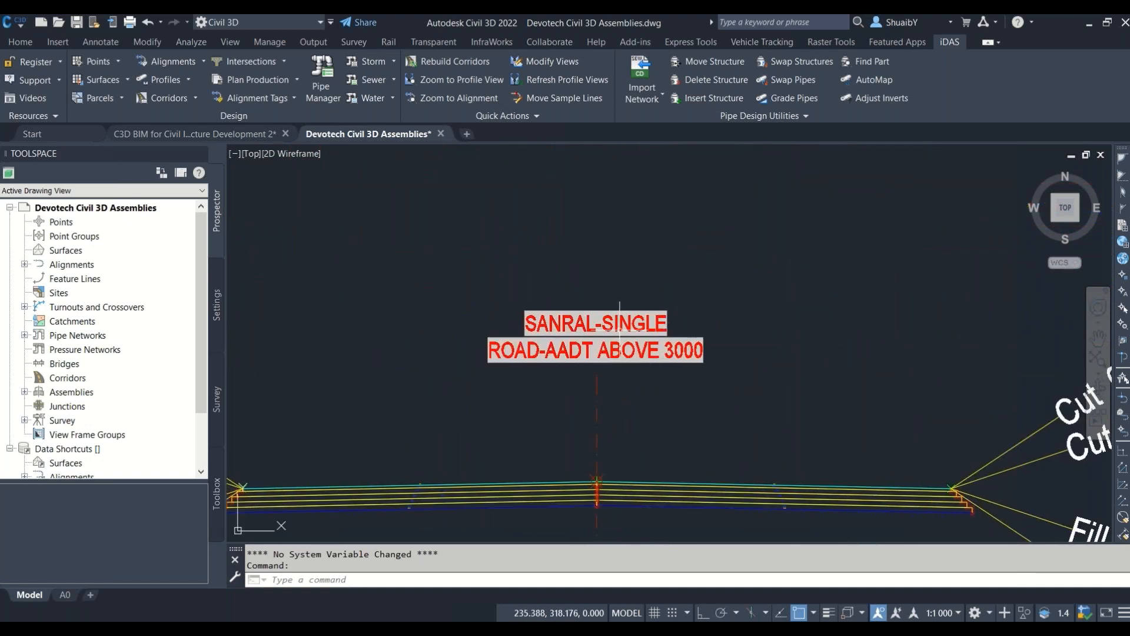
pyautogui.scroll(-8, 687, 270)
pyautogui.scroll(-5, 647, 379)
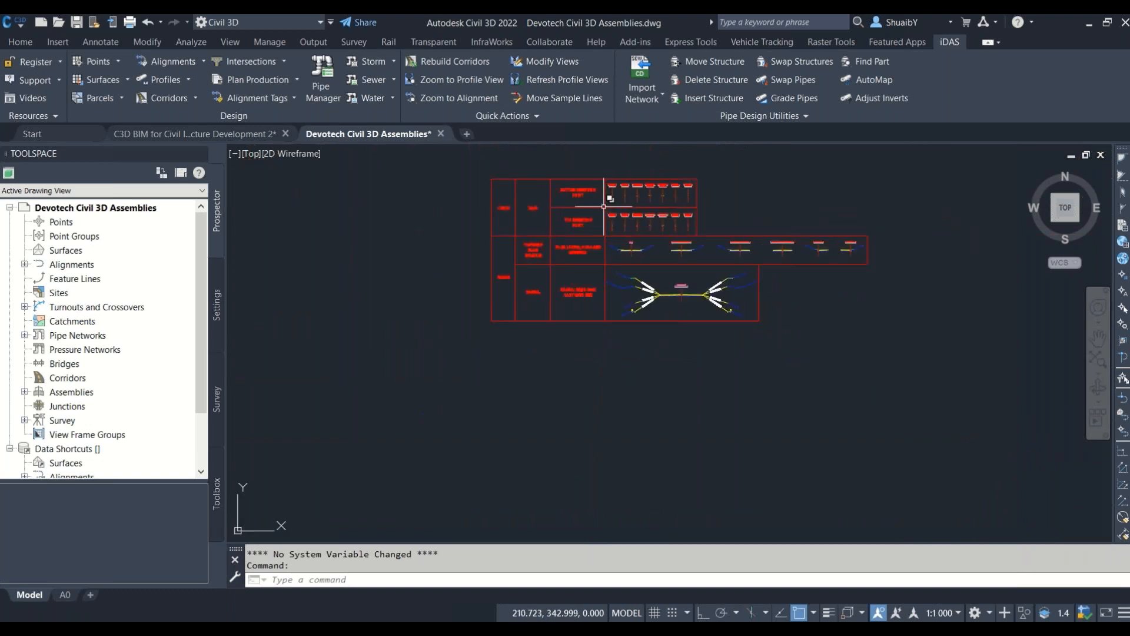
# Step: Return to the C3D BIM for Civil Infrastructure Development 2 drawing and save it
pyautogui.click(194, 134)
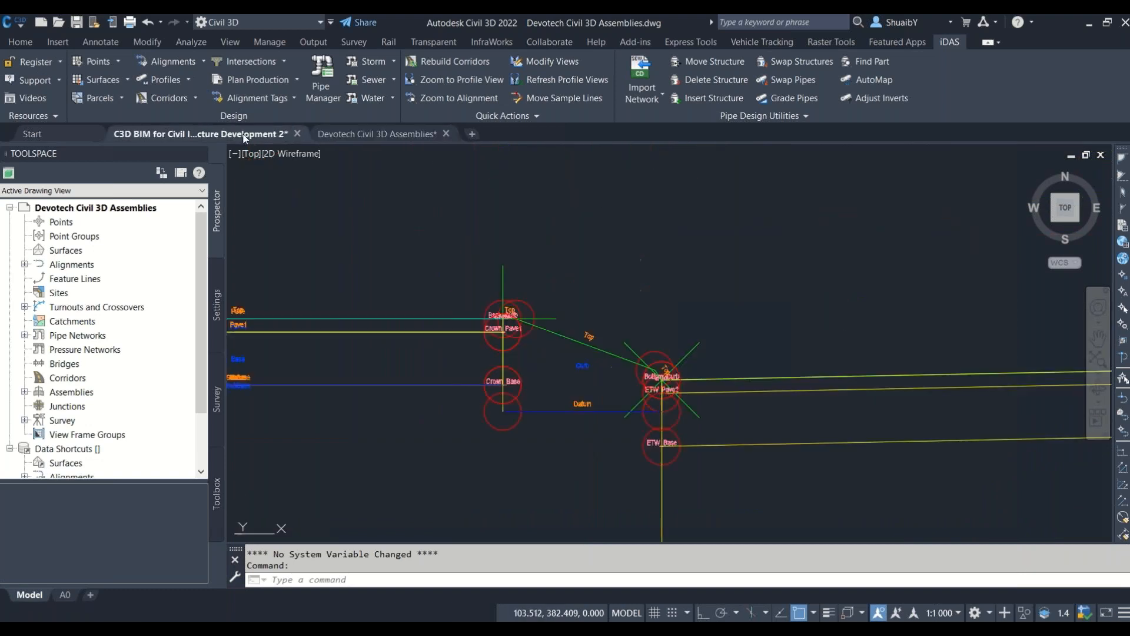
pyautogui.hotkey('ctrl', 's')
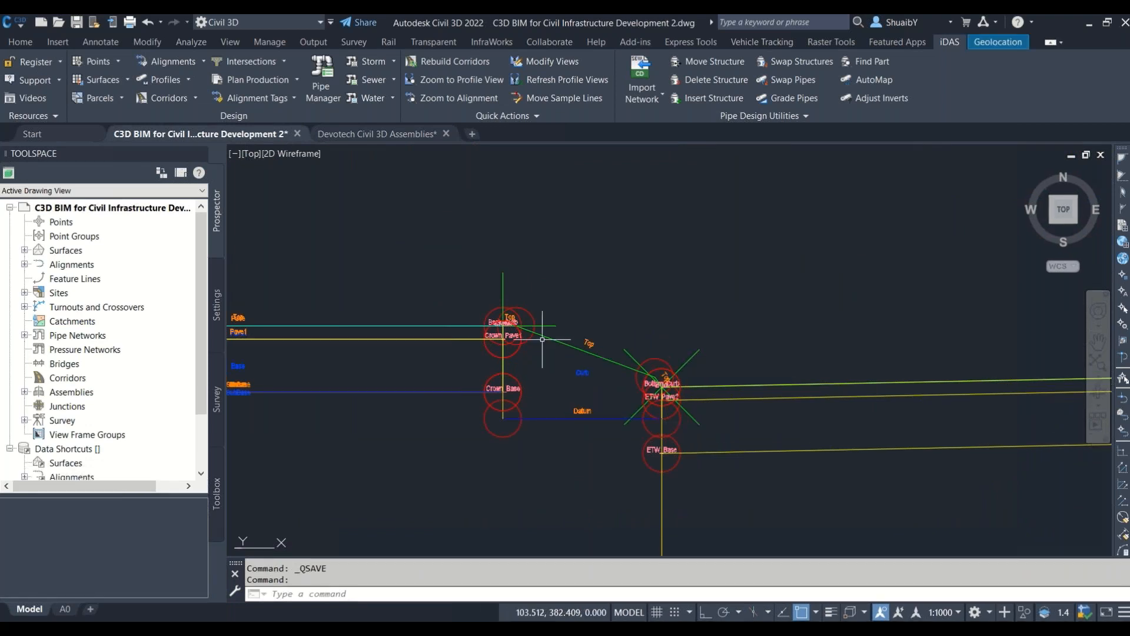
pyautogui.scroll(-2, 568, 355)
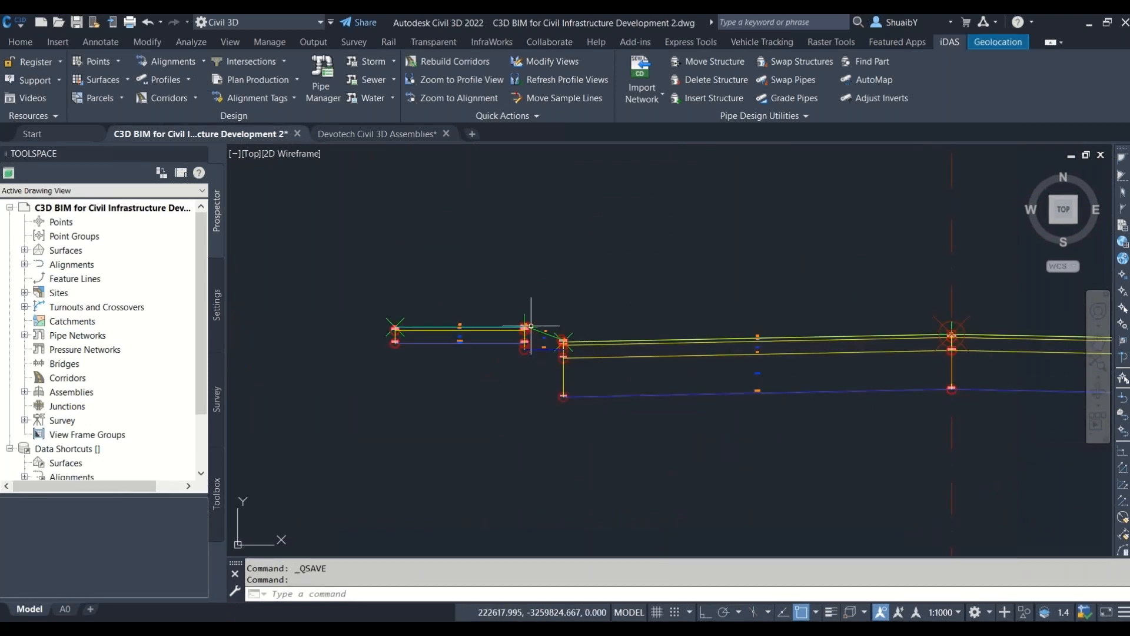
pyautogui.scroll(-3, 724, 294)
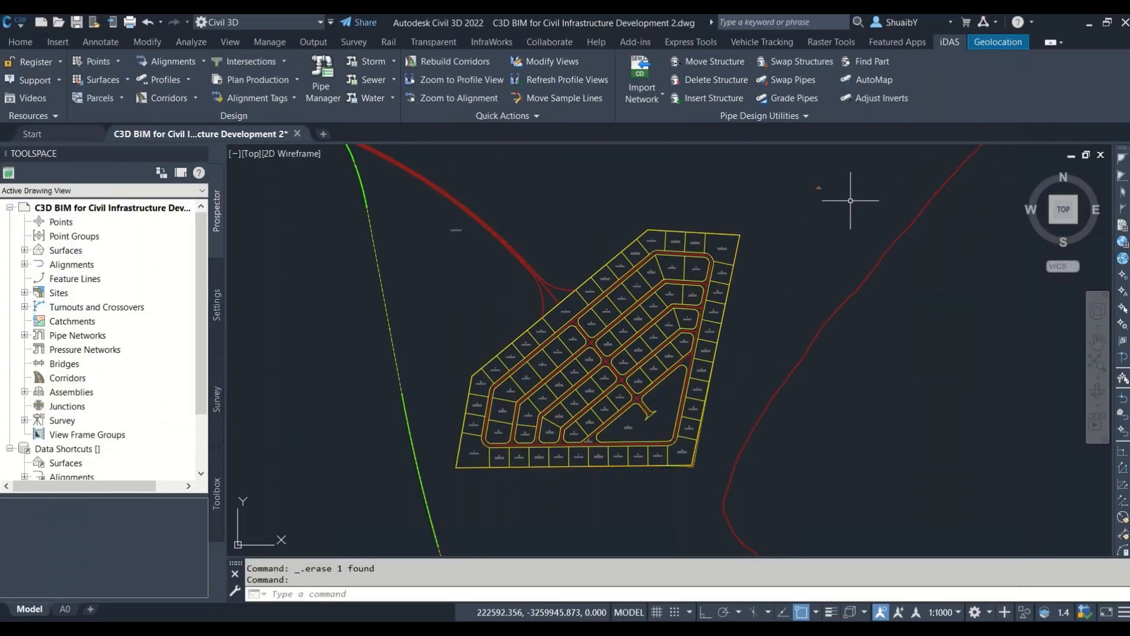
# Step: Start the Corridor Wizard, select all road polylines within the estate layout, and continue to the alignment settings
pyautogui.click(891, 59)
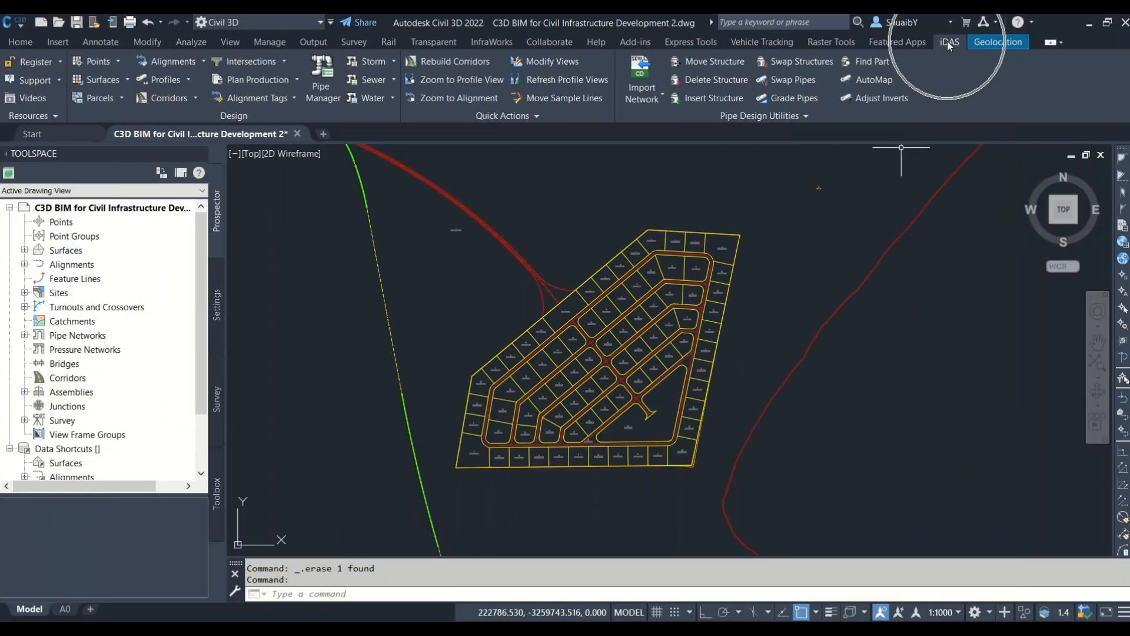
pyautogui.click(196, 98)
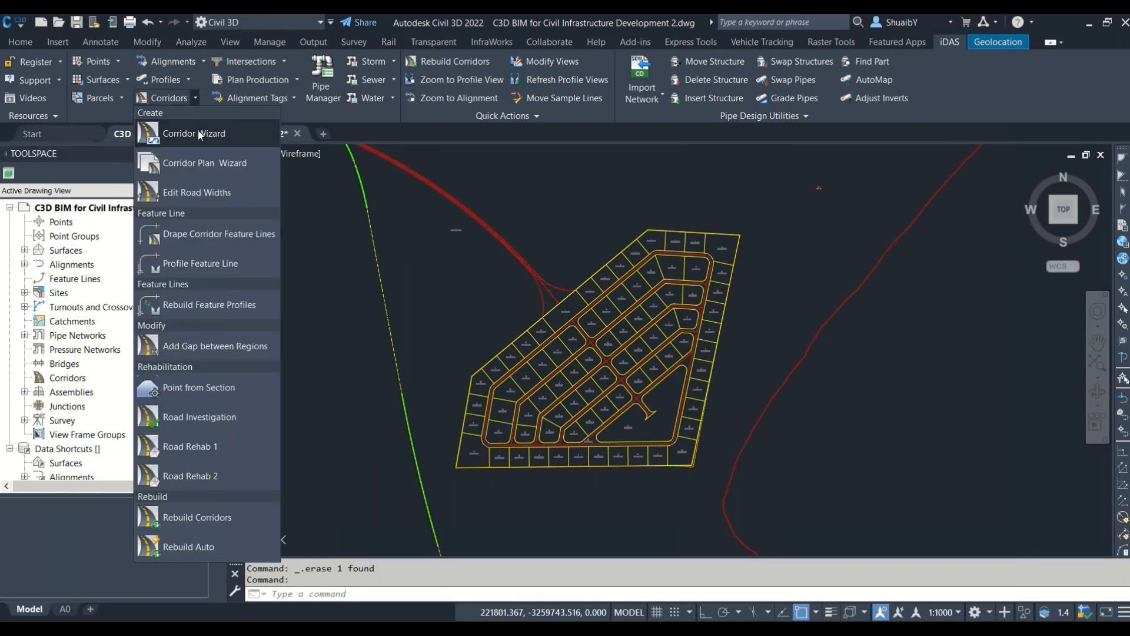
pyautogui.click(198, 132)
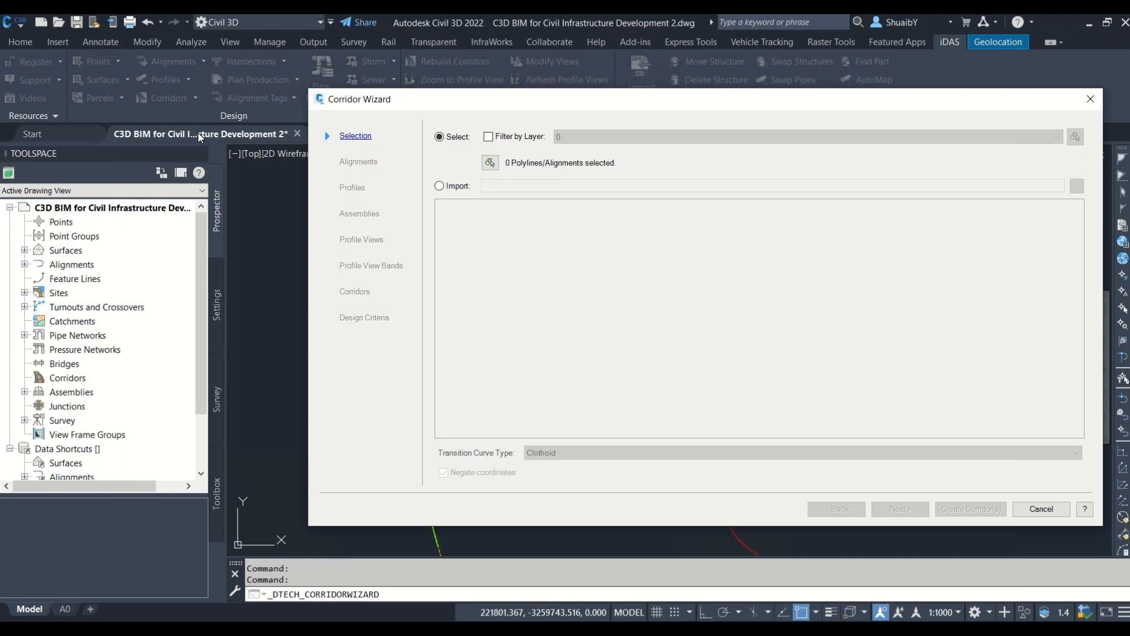
pyautogui.click(490, 163)
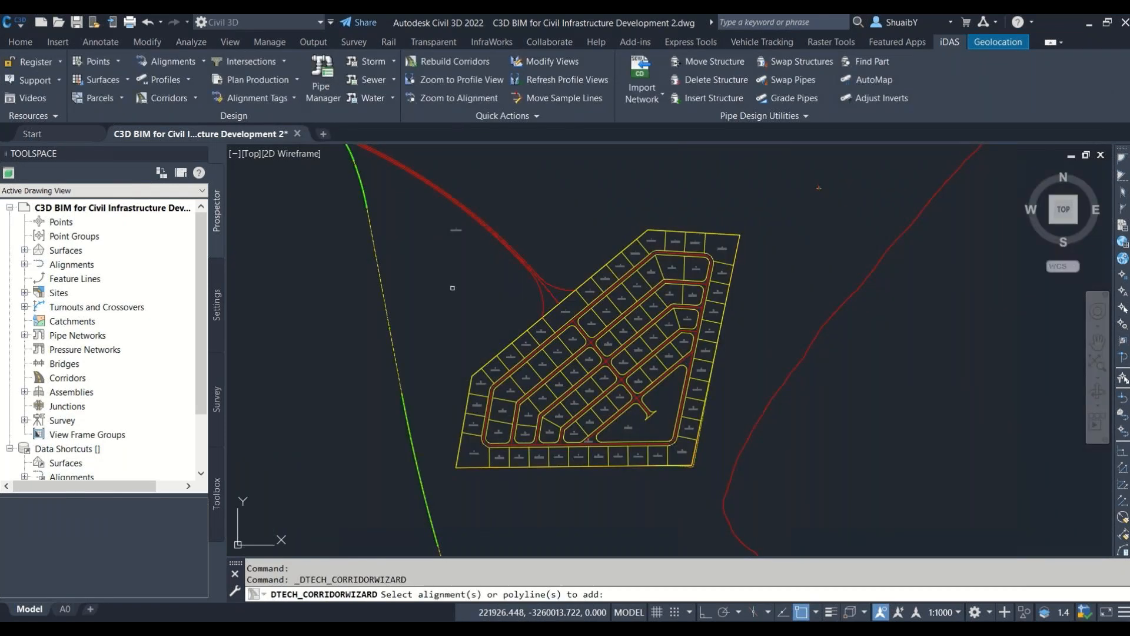
pyautogui.click(322, 216)
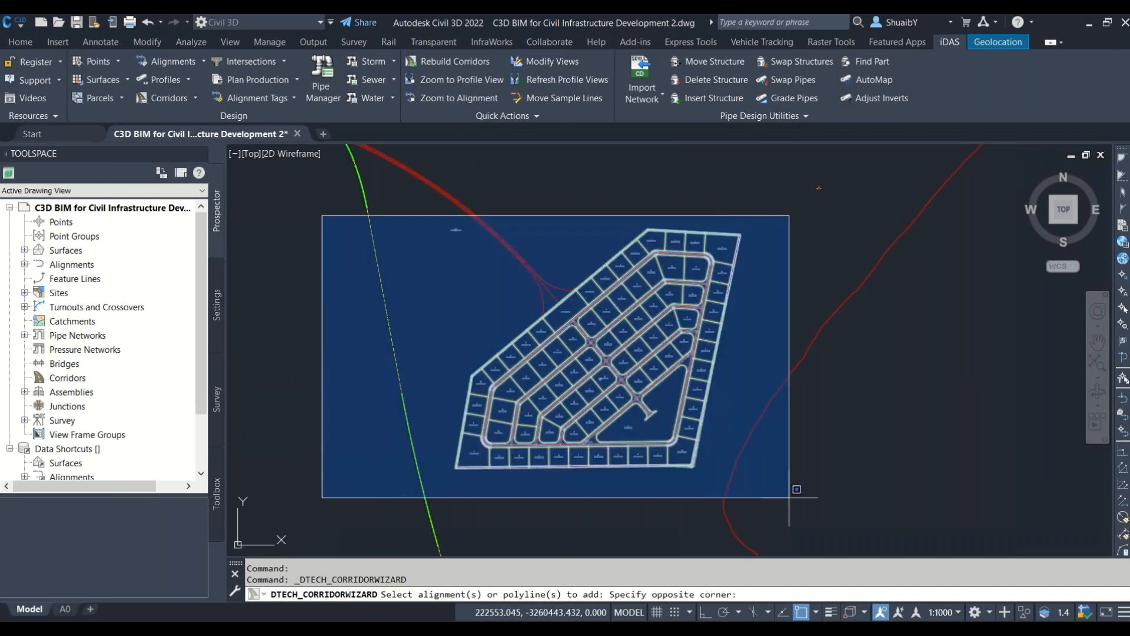
pyautogui.click(790, 498)
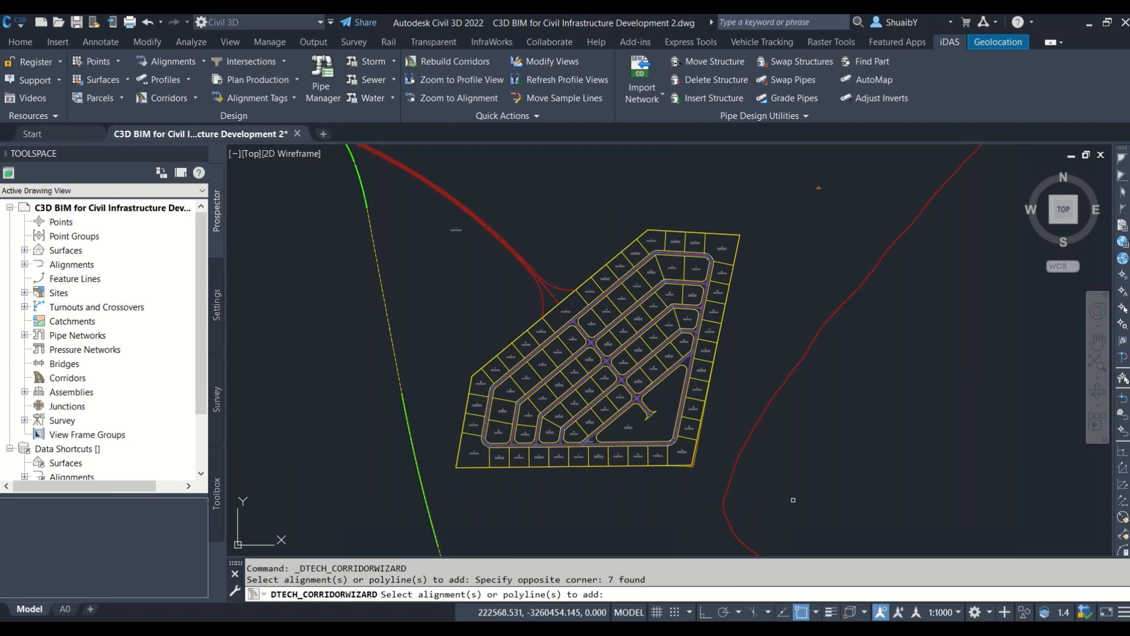
pyautogui.press('Return')
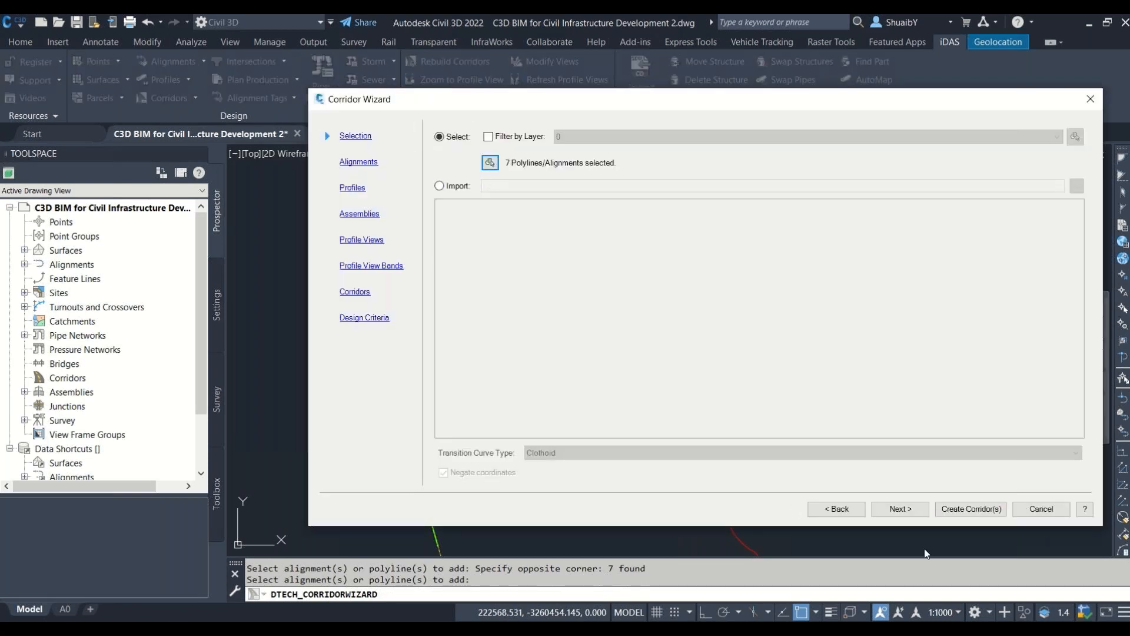
pyautogui.click(913, 511)
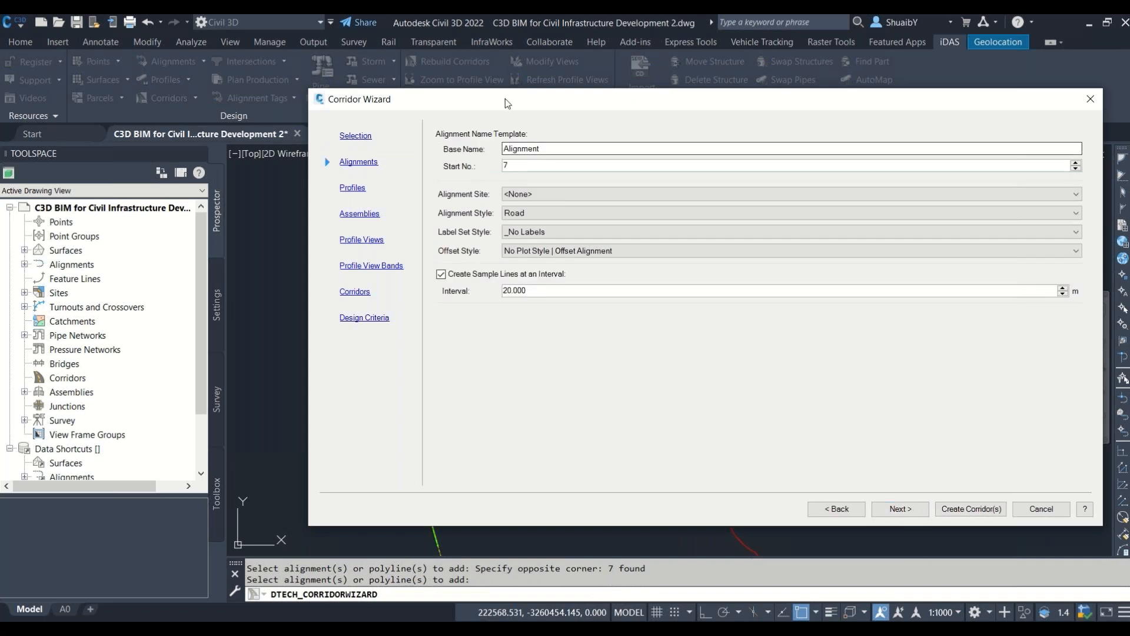
# Step: Set the alignment start number to 1 and the alignment site to Site 1, and continue to the profile settings
pyautogui.moveTo(517, 163); pyautogui.dragTo(470, 172)
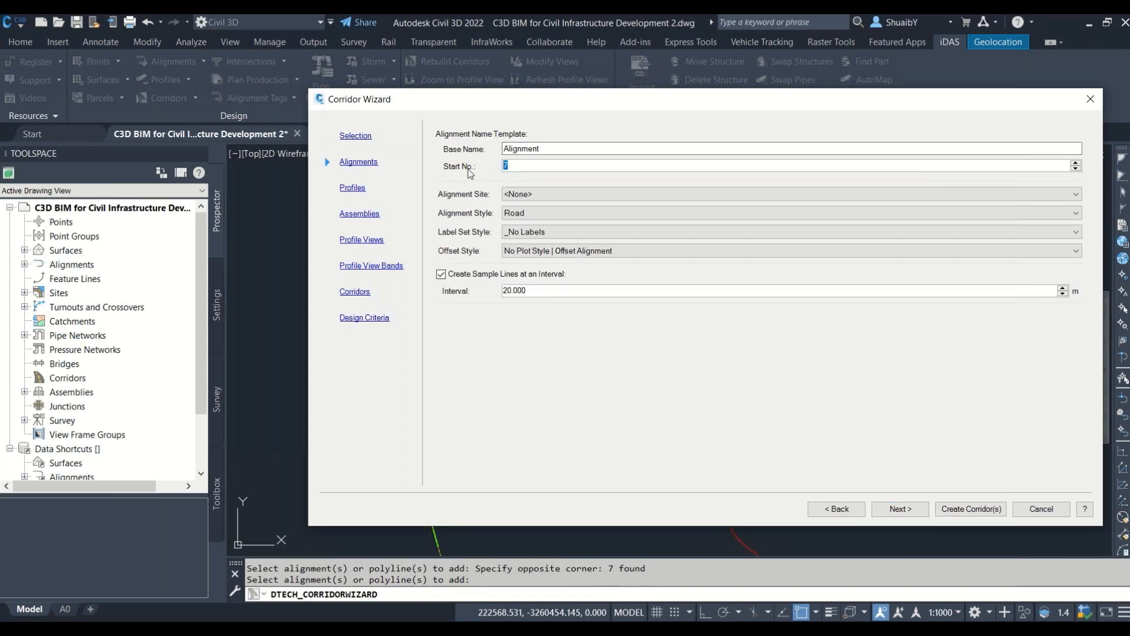
pyautogui.write('1')
pyautogui.click(523, 196)
pyautogui.click(520, 216)
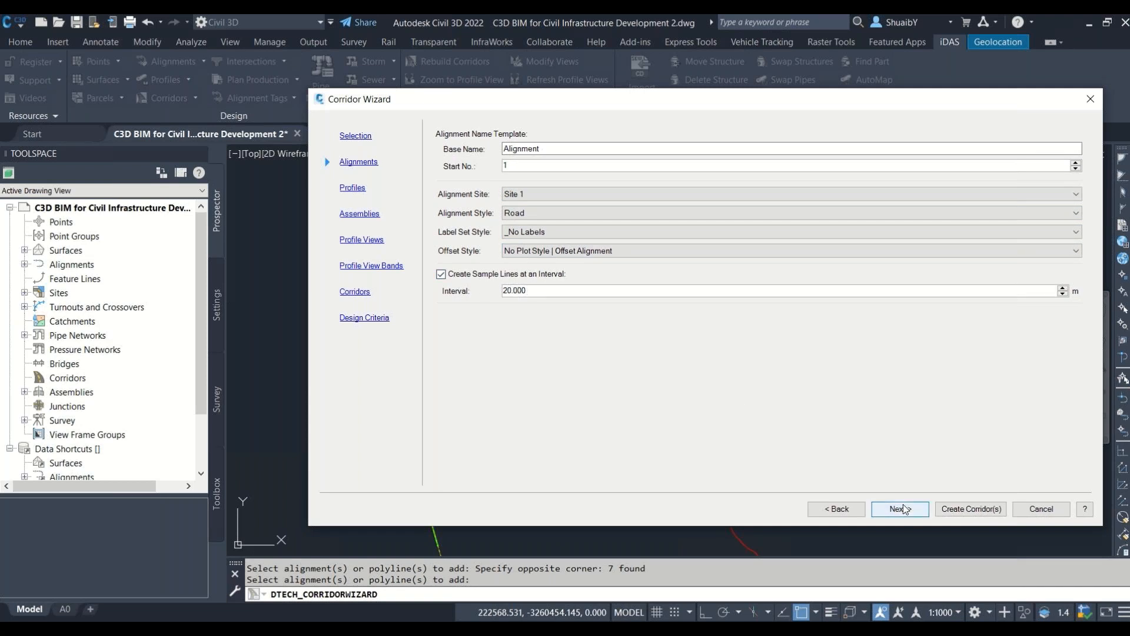
pyautogui.press('Return')
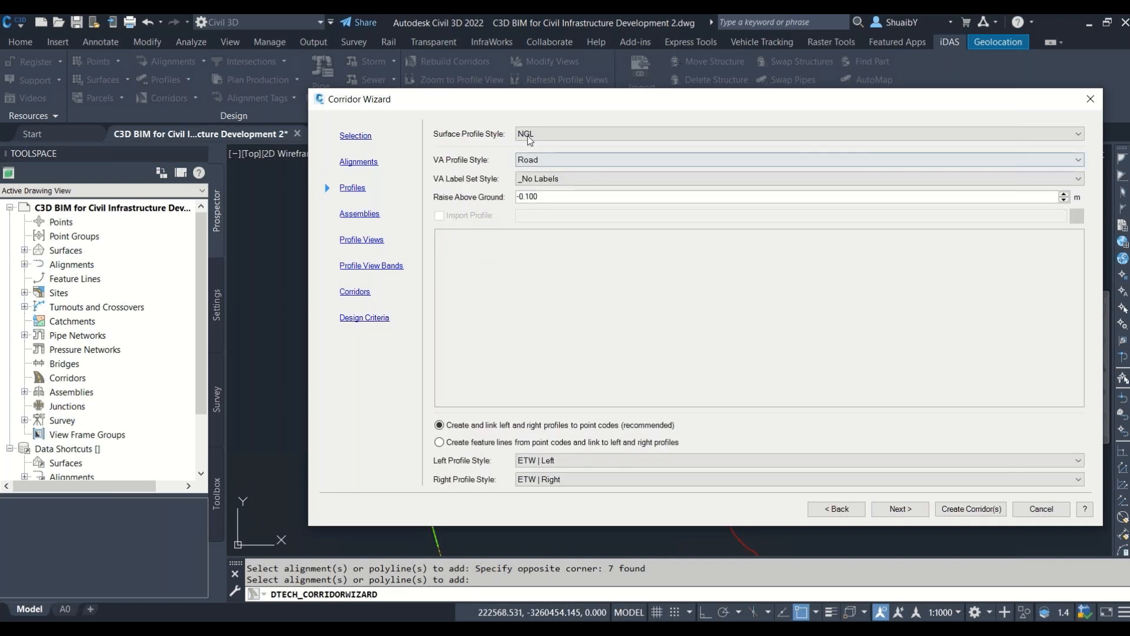
# Step: Keep the profiles raised -0.100 m above ground with the ETW | Left left profile style, and continue to the assembly settings
pyautogui.moveTo(556, 197); pyautogui.dragTo(488, 197)
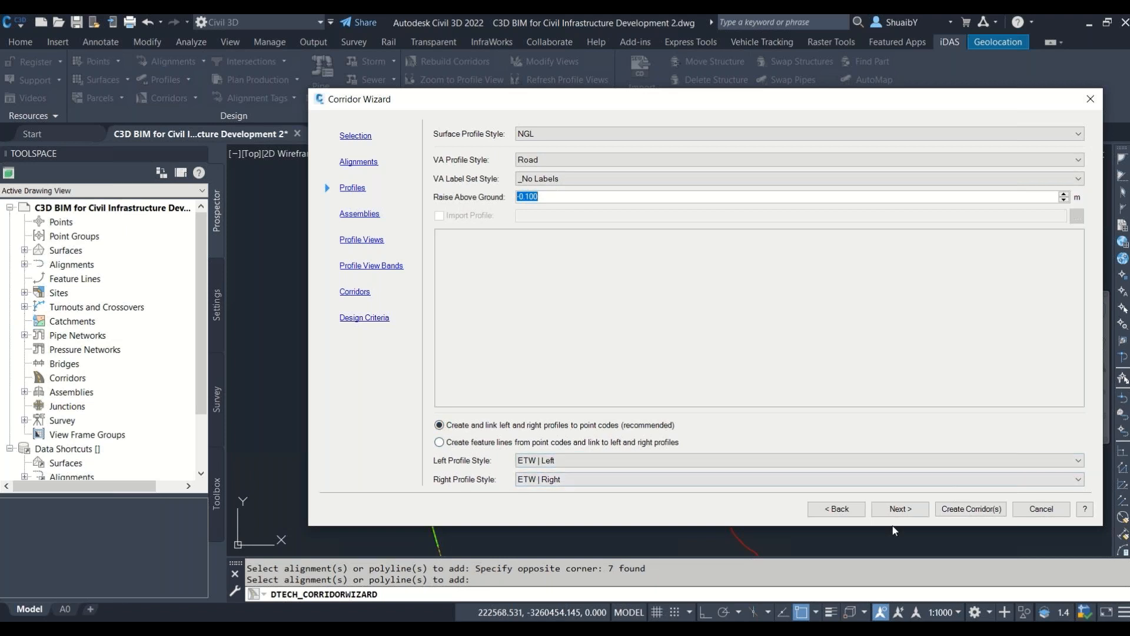
pyautogui.click(530, 461)
pyautogui.click(535, 458)
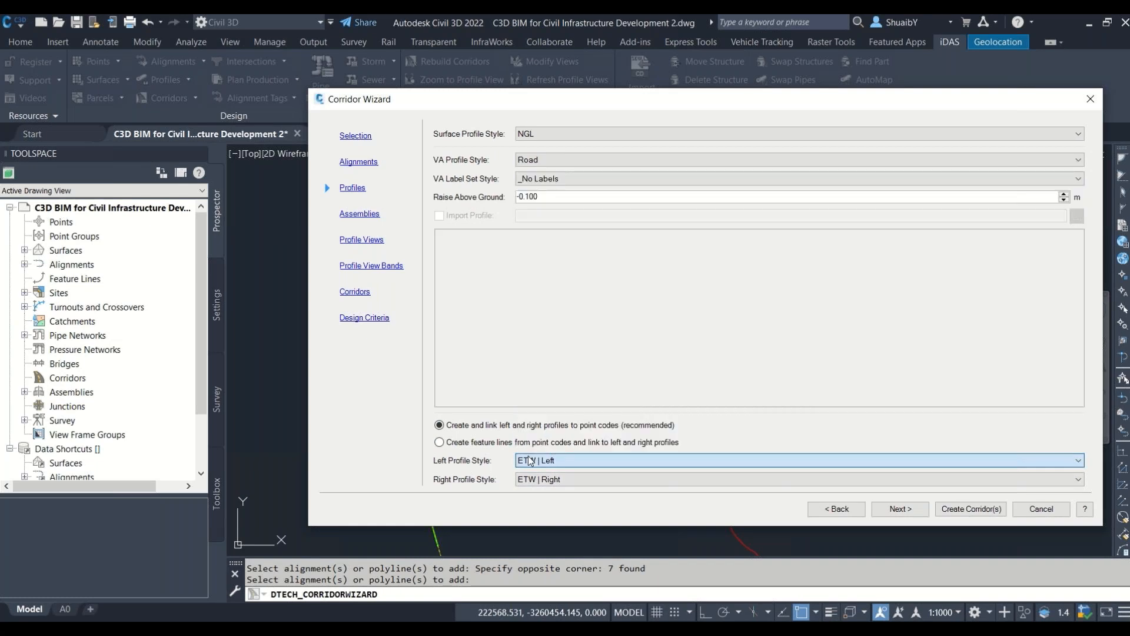
pyautogui.click(928, 511)
# Step: Keep Internal Estate Road Assembly as the default assembly and LaneSuperelevationAOR - (Left) as the left subassembly
pyautogui.click(558, 137)
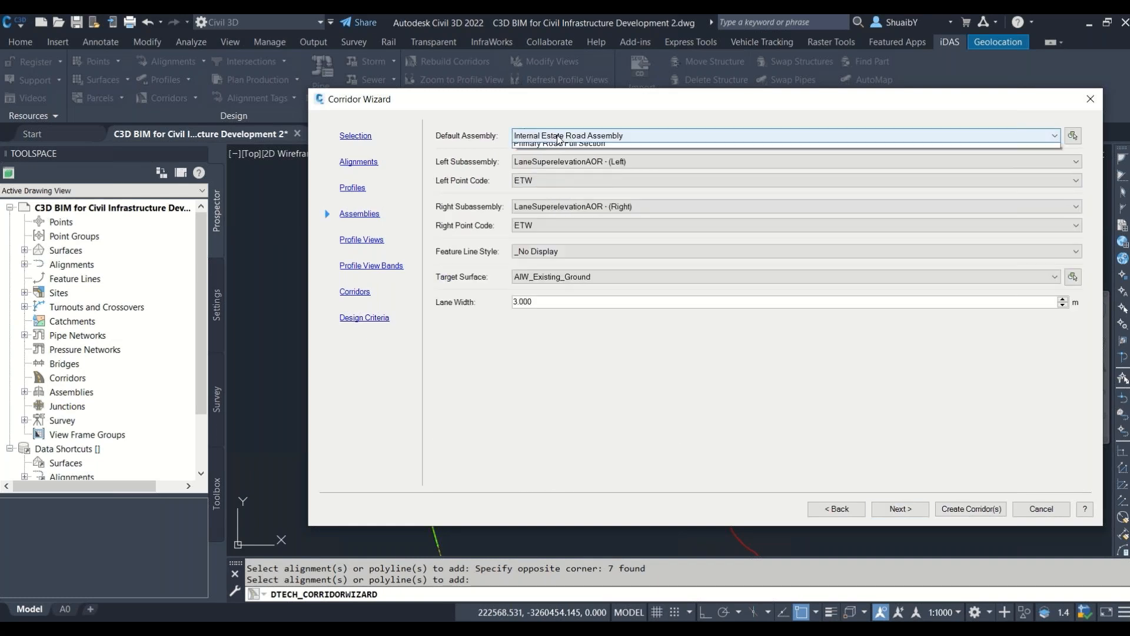
pyautogui.click(559, 141)
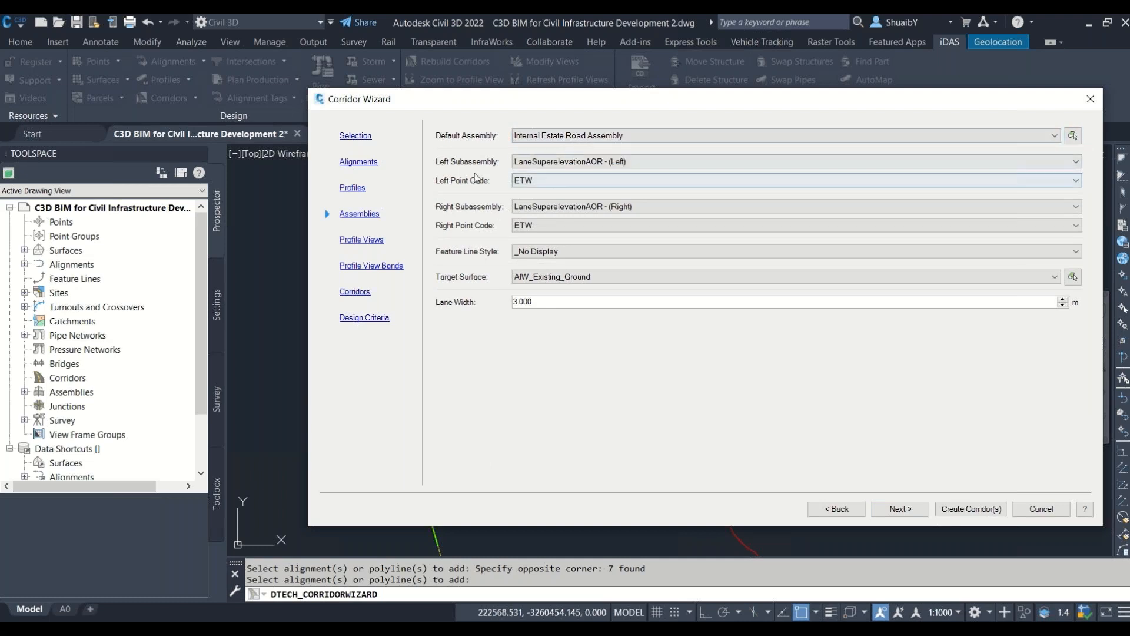
pyautogui.click(582, 161)
pyautogui.click(583, 162)
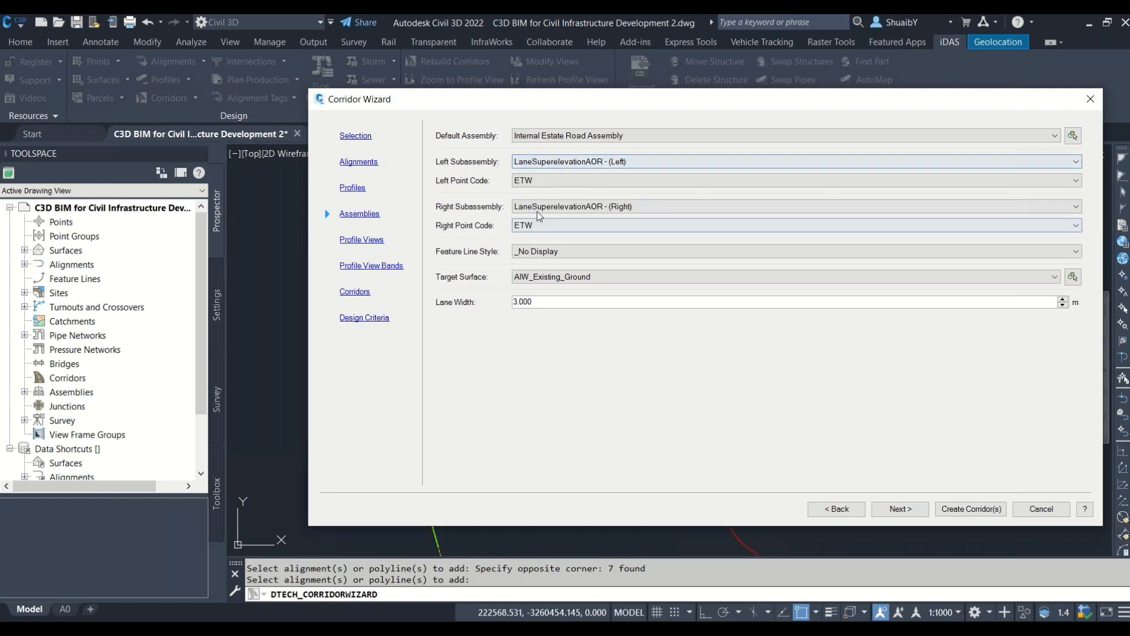
# Step: Keep ETW for both point codes and AIW_Existing_Ground as the target surface, and continue to the profile view settings
pyautogui.click(527, 181)
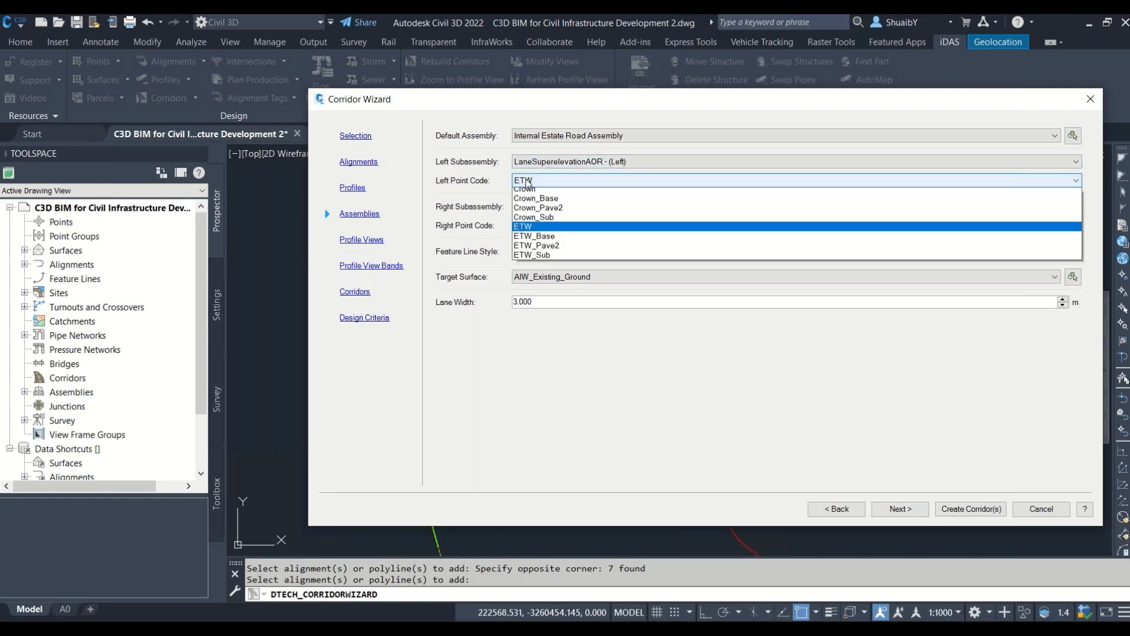
pyautogui.click(527, 181)
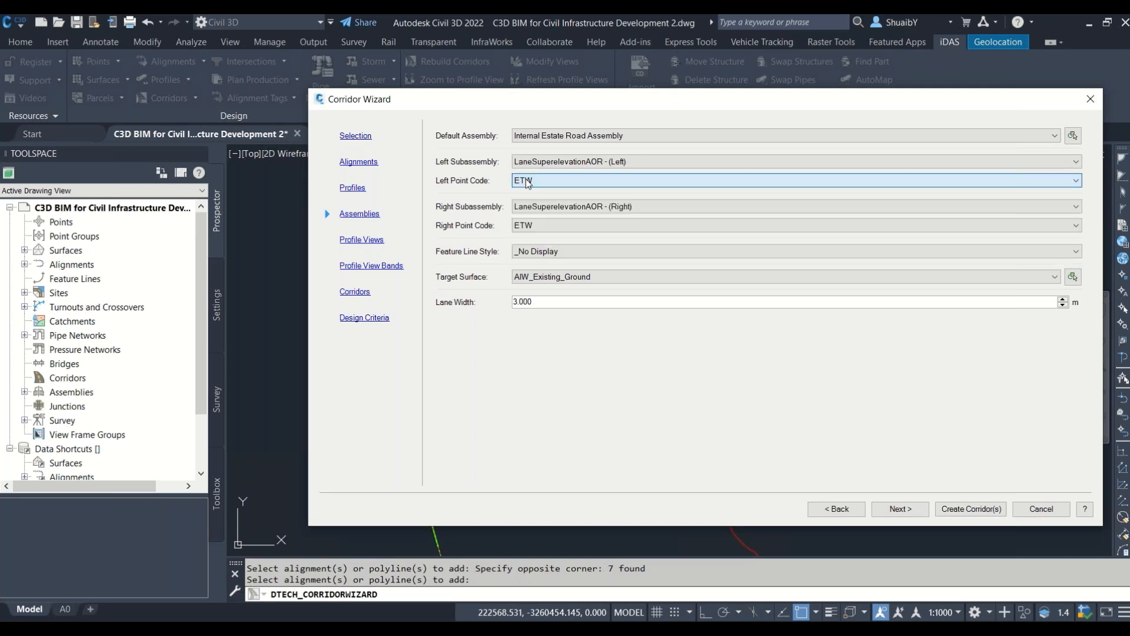
pyautogui.click(531, 227)
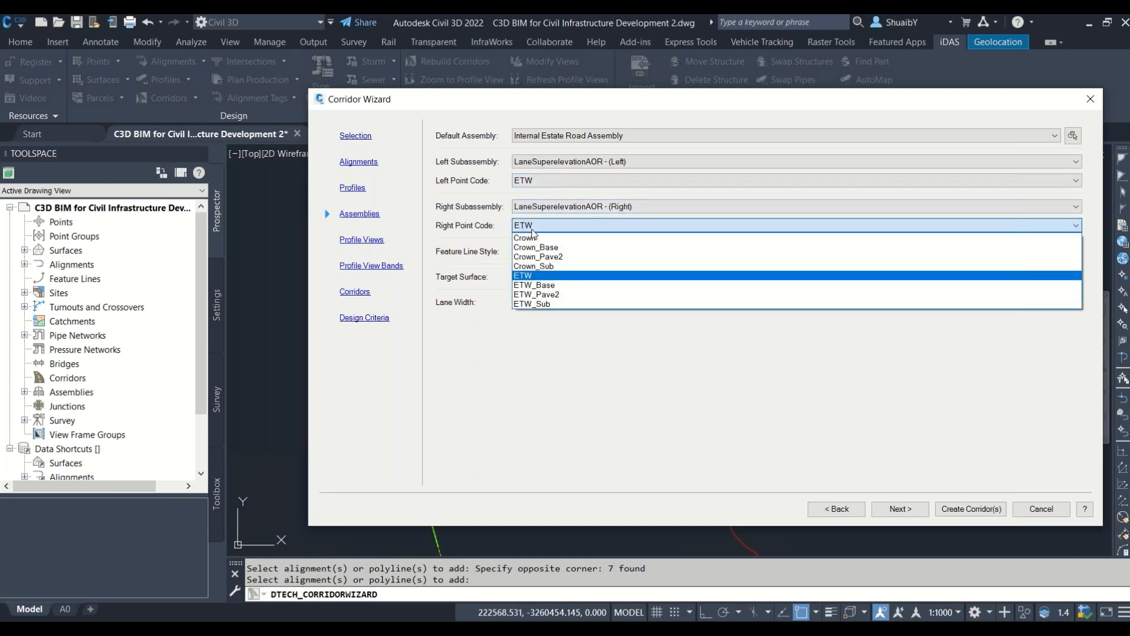
pyautogui.click(535, 227)
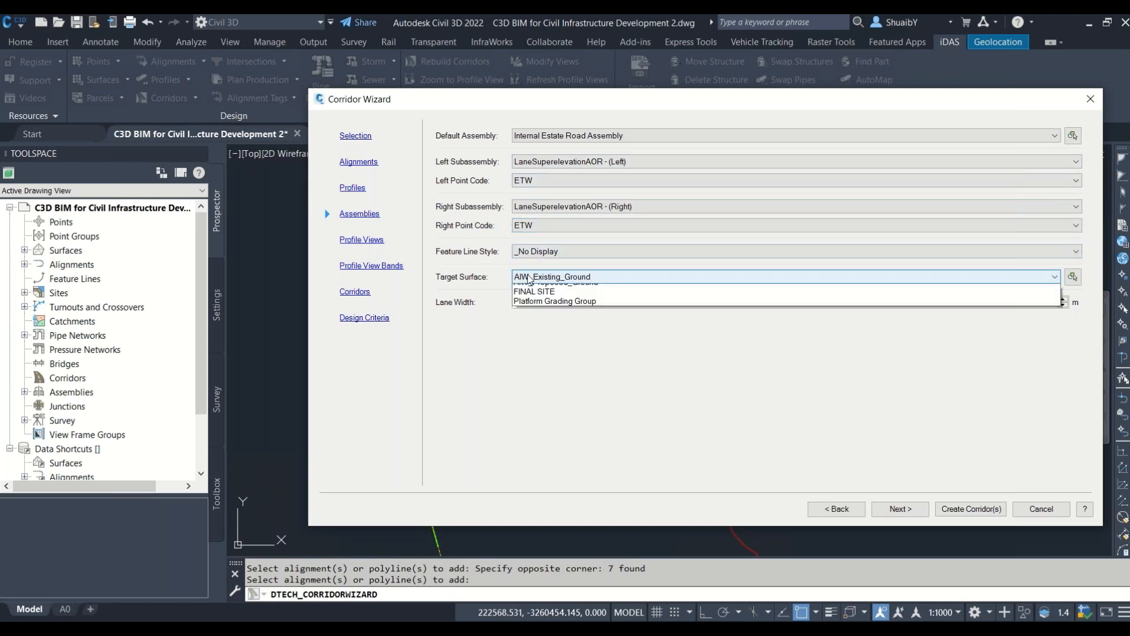
pyautogui.click(532, 276)
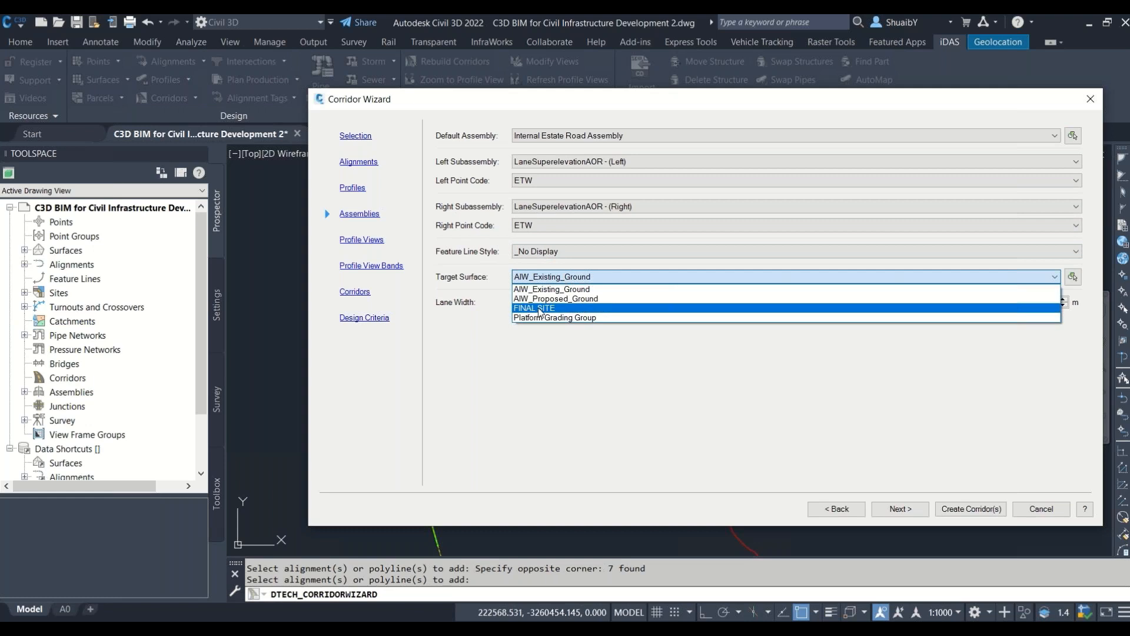
pyautogui.click(578, 253)
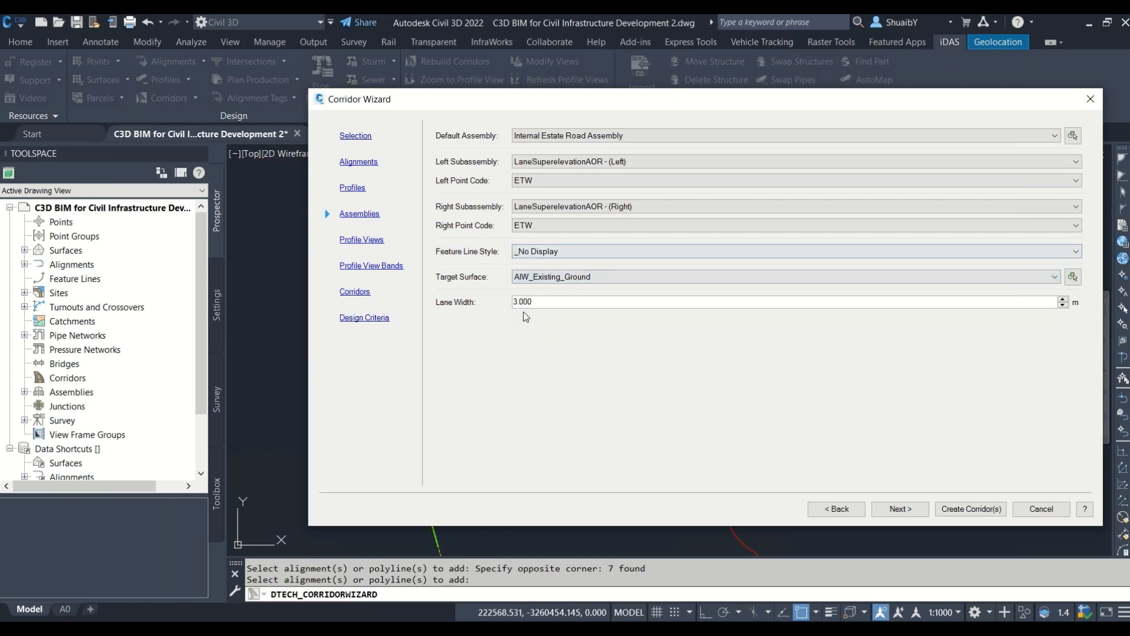
pyautogui.click(901, 506)
# Step: Keep the Road | Single | Band Set 1 | Major Grid view style and the Road | Single | Band Set 1 | m band set, and continue
pyautogui.moveTo(522, 99); pyautogui.dragTo(448, 97)
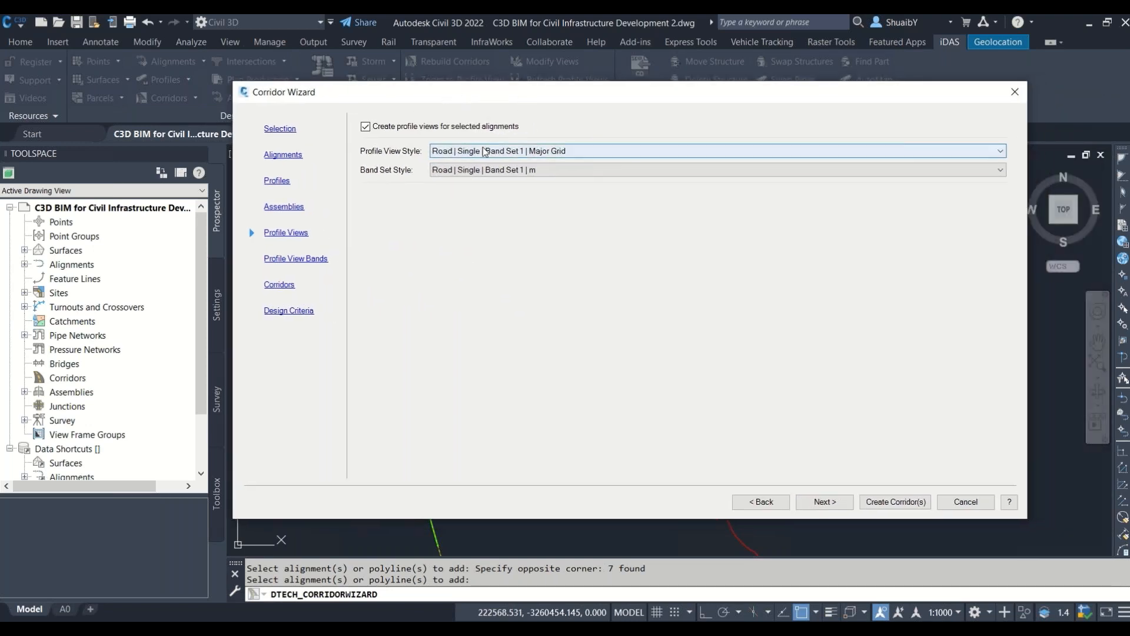
pyautogui.click(521, 150)
pyautogui.click(521, 151)
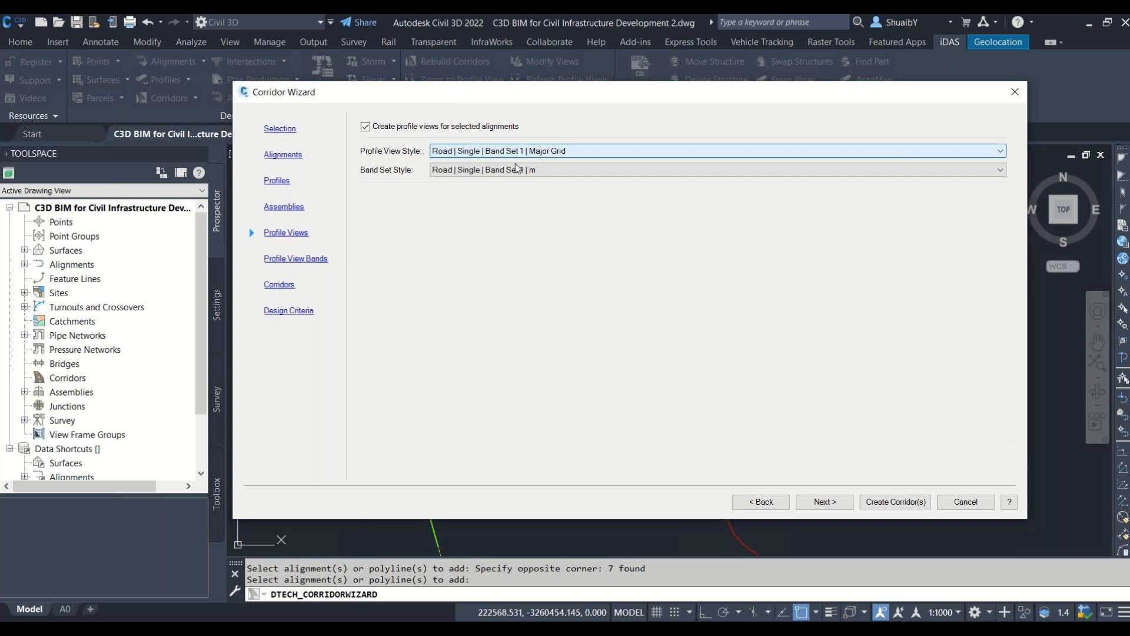
pyautogui.click(511, 170)
pyautogui.click(511, 170)
pyautogui.click(824, 502)
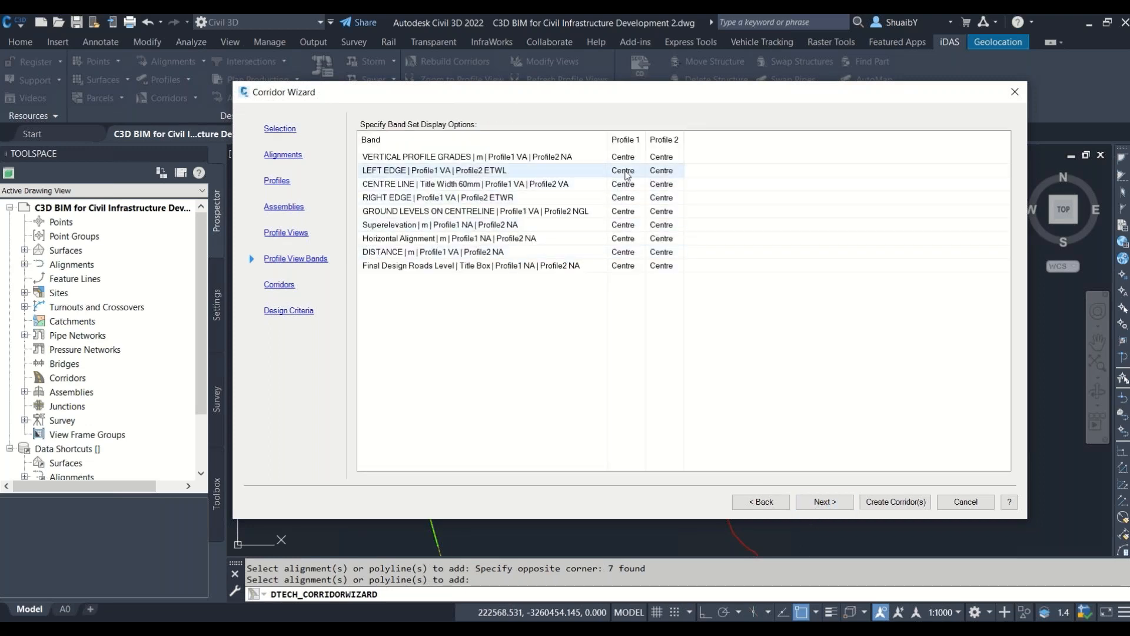
# Step: Keep Profile 1 and Profile 2 of the VERTICAL PROFILE GRADES band at Centre
pyautogui.click(629, 160)
pyautogui.click(629, 161)
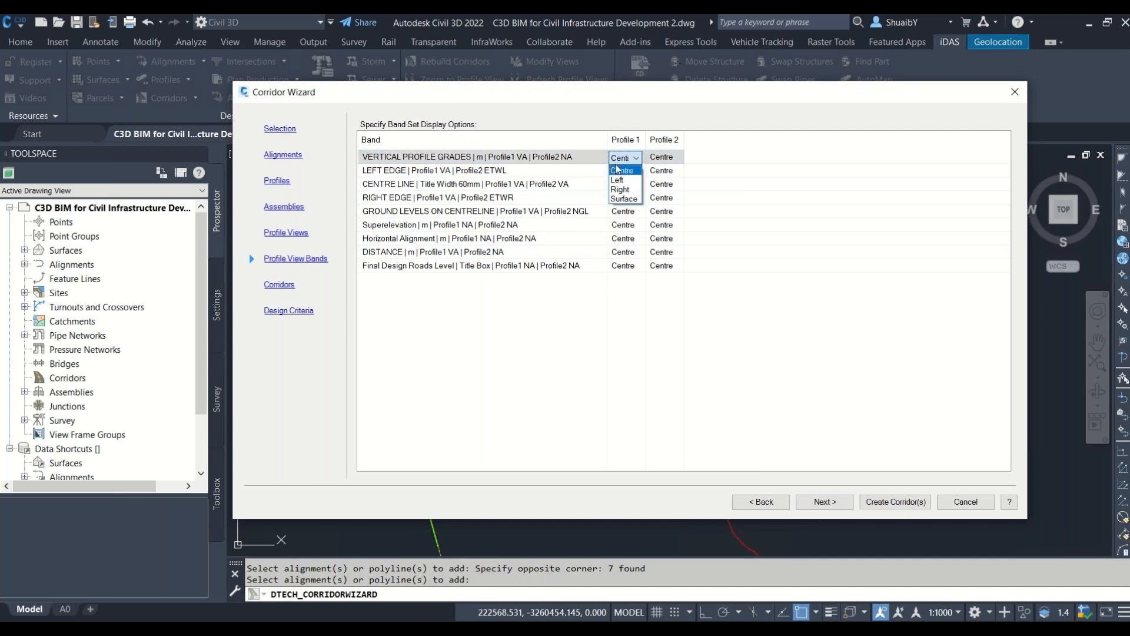
pyautogui.click(709, 154)
pyautogui.click(666, 158)
pyautogui.click(667, 159)
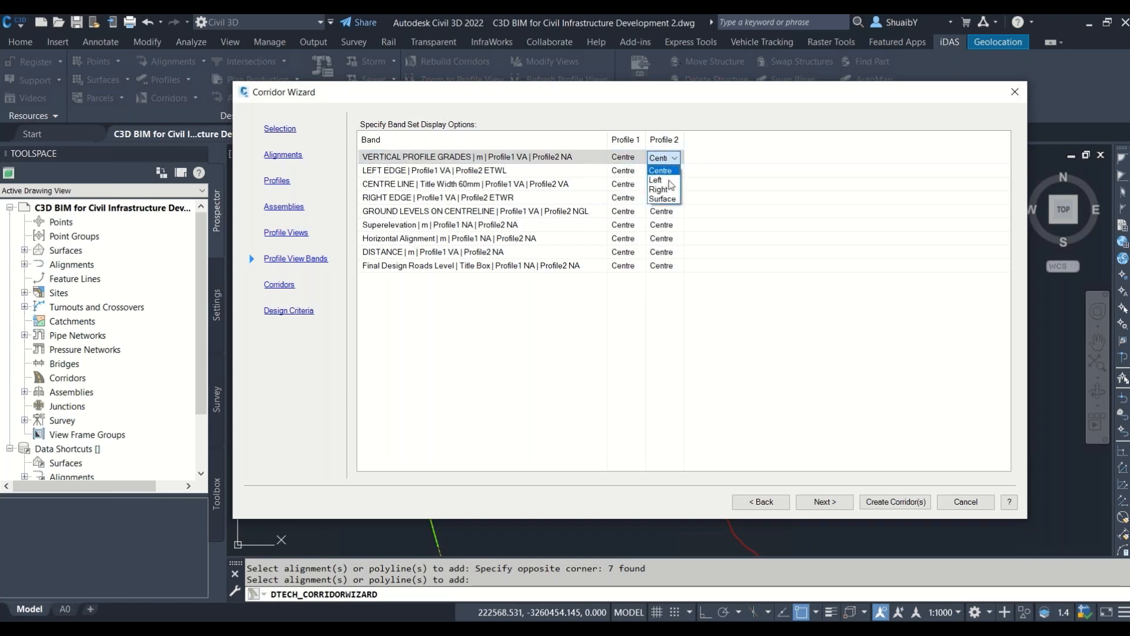
pyautogui.click(741, 180)
# Step: Set Profile 2 to Left for the LEFT EDGE band and to Right for the RIGHT EDGE band
pyautogui.click(674, 176)
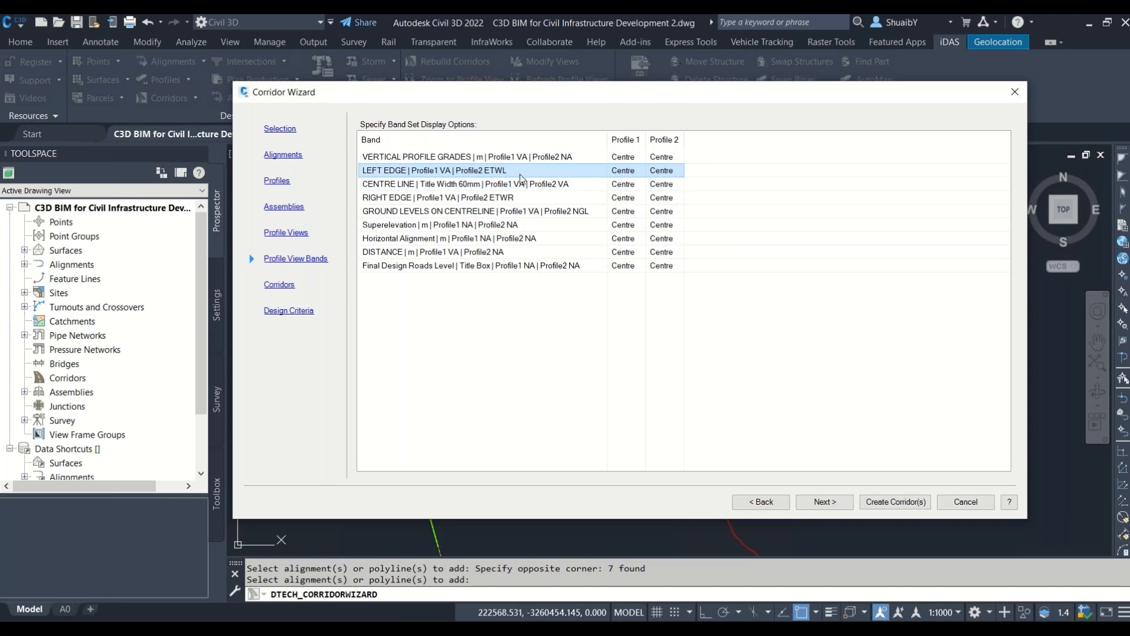
pyautogui.click(671, 171)
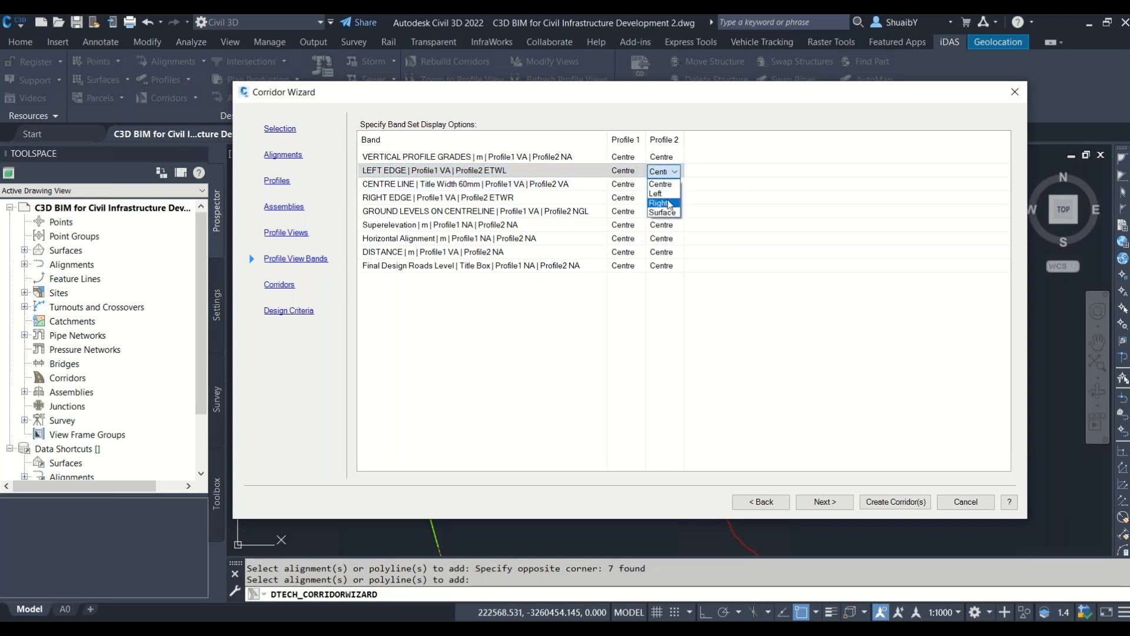
pyautogui.click(664, 194)
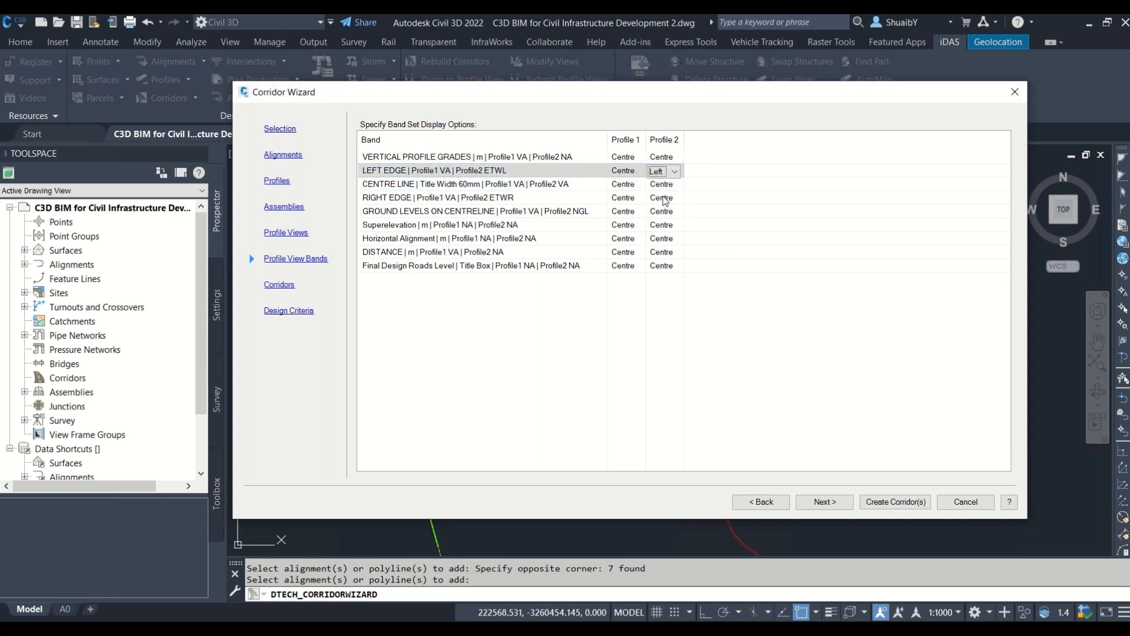
pyautogui.click(665, 200)
pyautogui.click(665, 200)
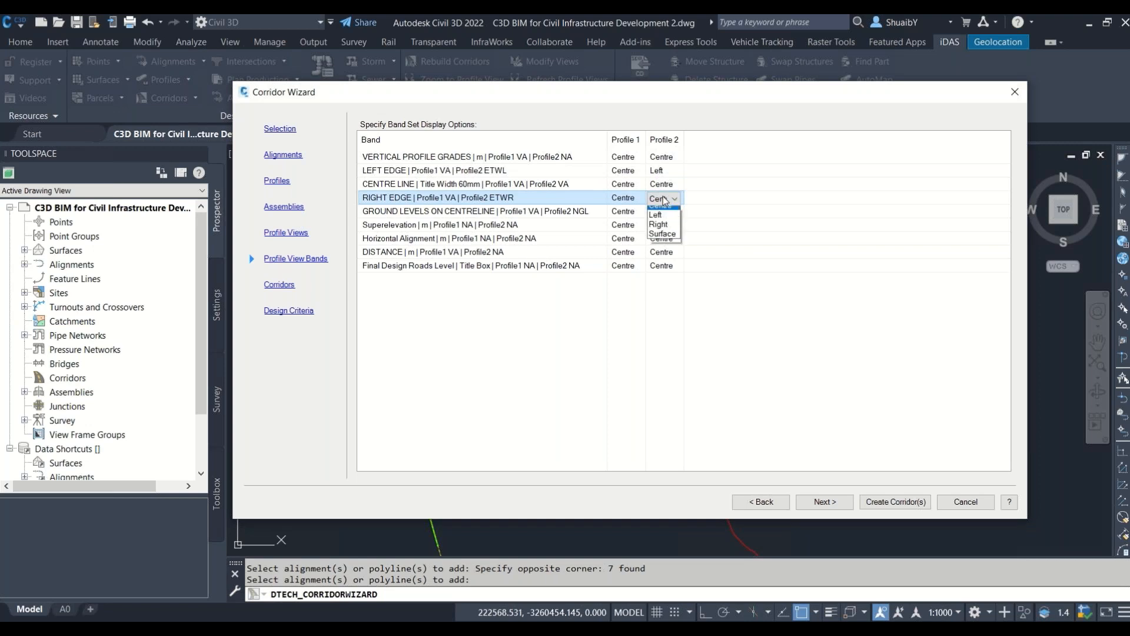
pyautogui.click(663, 232)
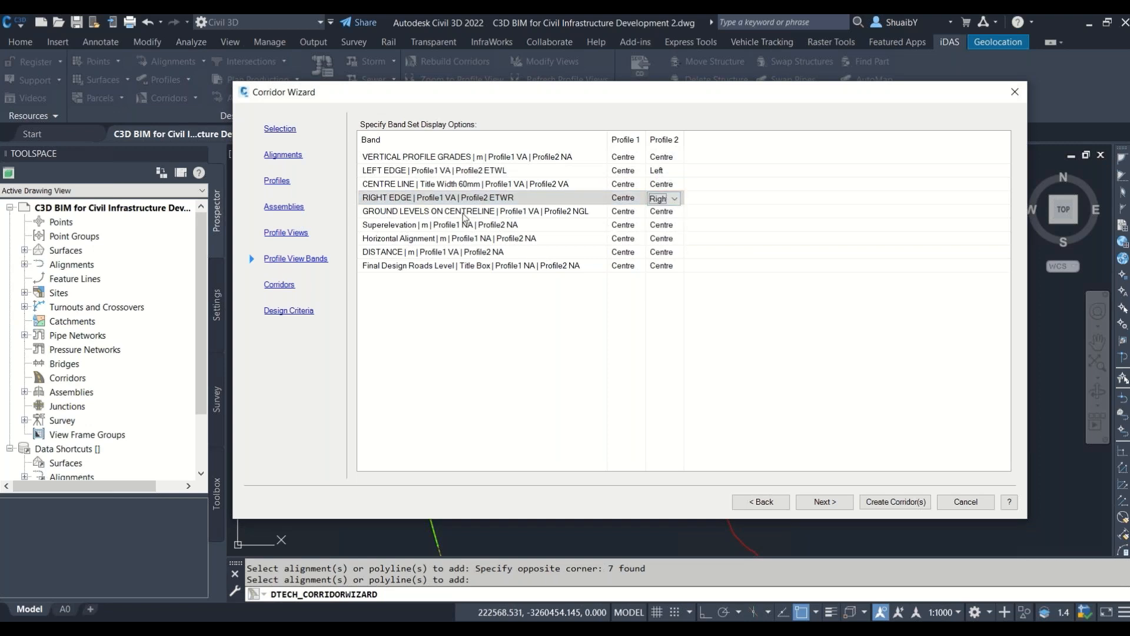
# Step: Set Profile 2 of the GROUND LEVELS ON CENTRELINE band to Surface, and continue to the corridor settings
pyautogui.click(655, 213)
pyautogui.click(655, 213)
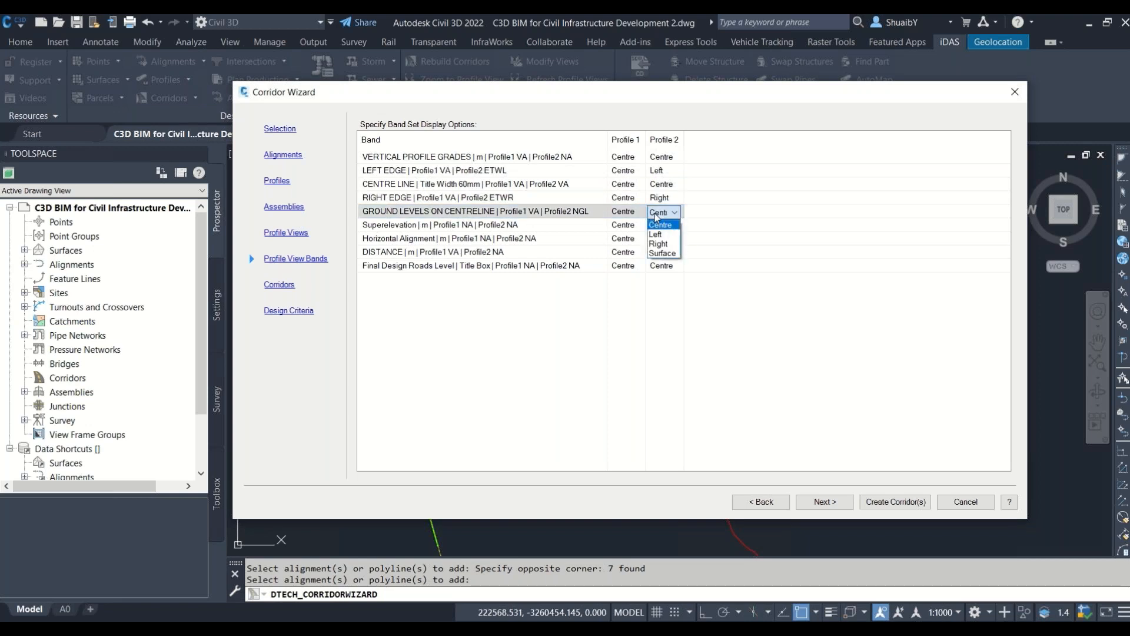
pyautogui.click(661, 253)
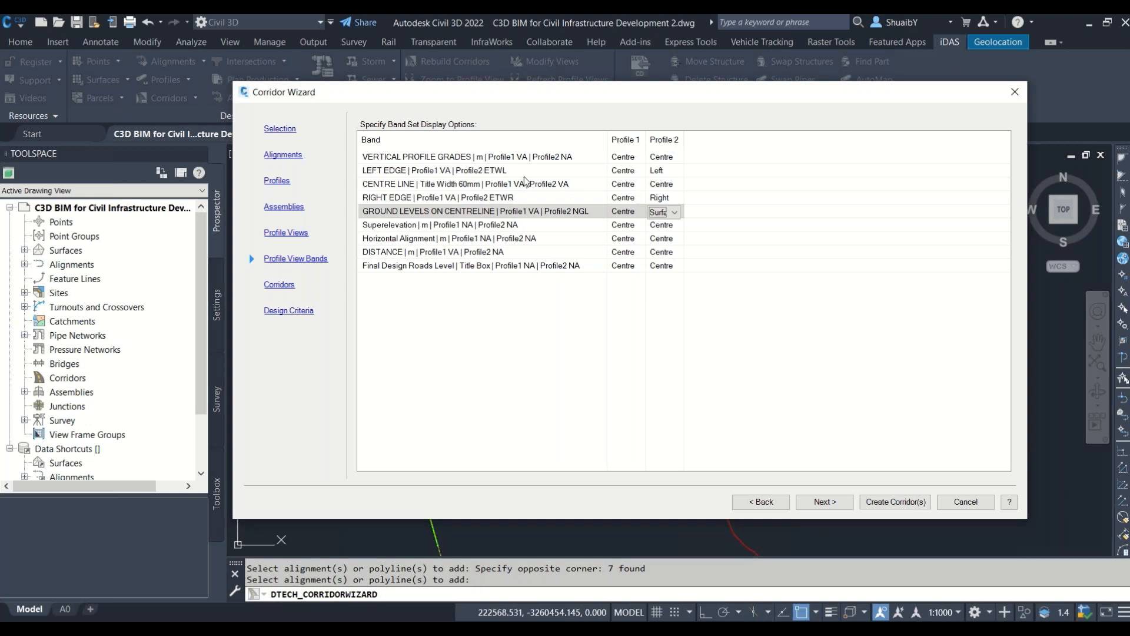
pyautogui.click(843, 504)
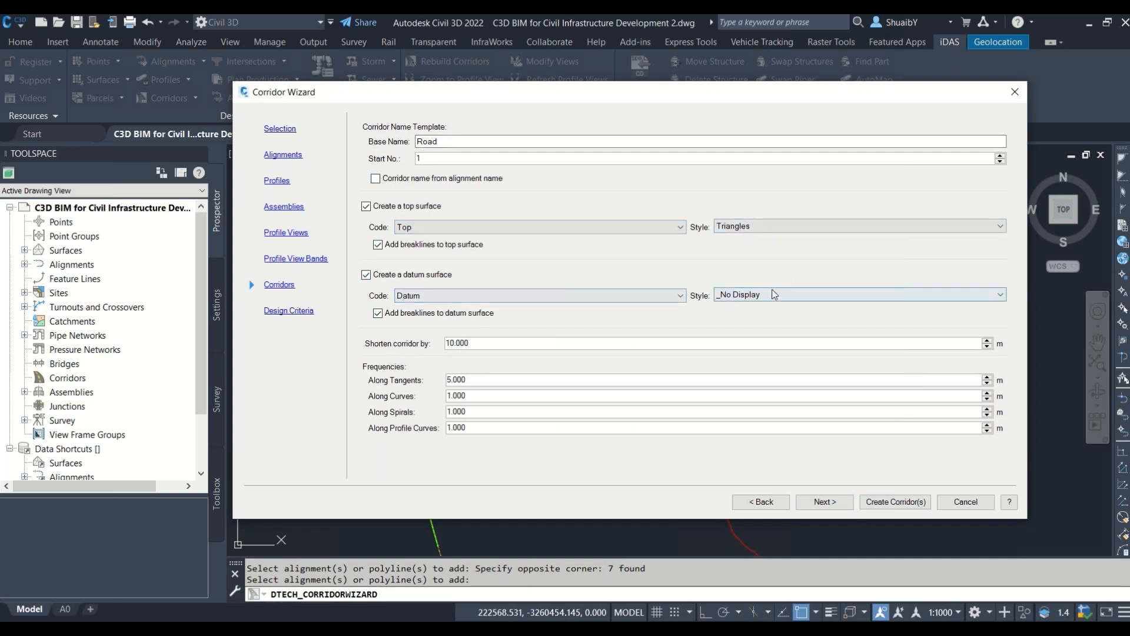
# Step: Keep Top as the code of the corridor top surface, and continue to the design criteria
pyautogui.click(511, 224)
pyautogui.click(511, 224)
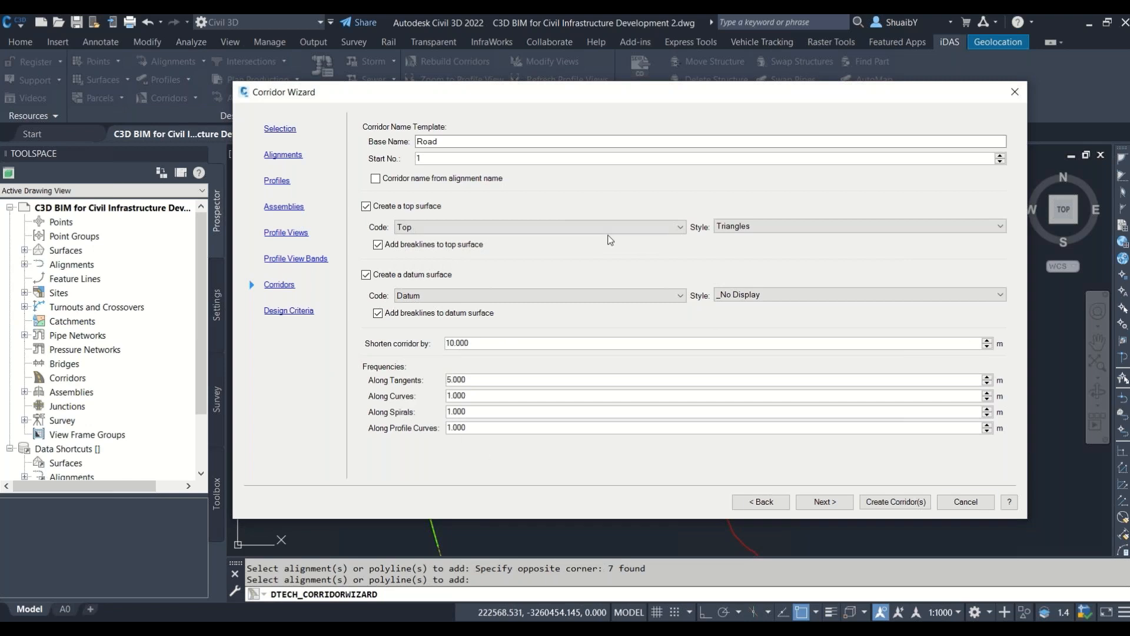
pyautogui.click(820, 502)
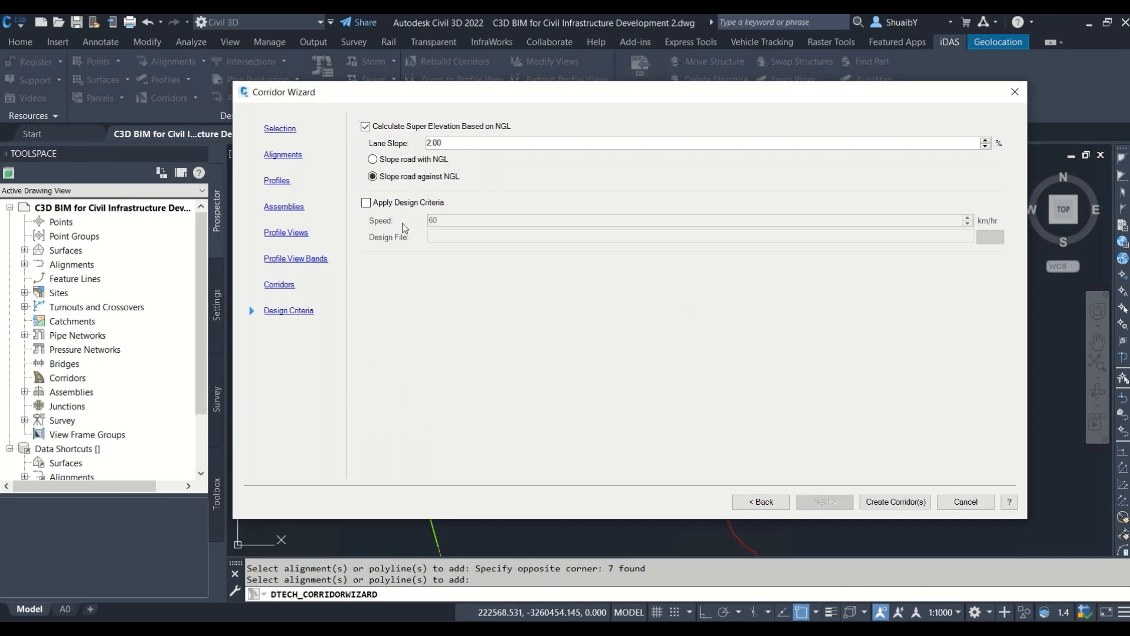
# Step: Create the corridors and insert their profile views in the empty area east of the site
pyautogui.click(893, 502)
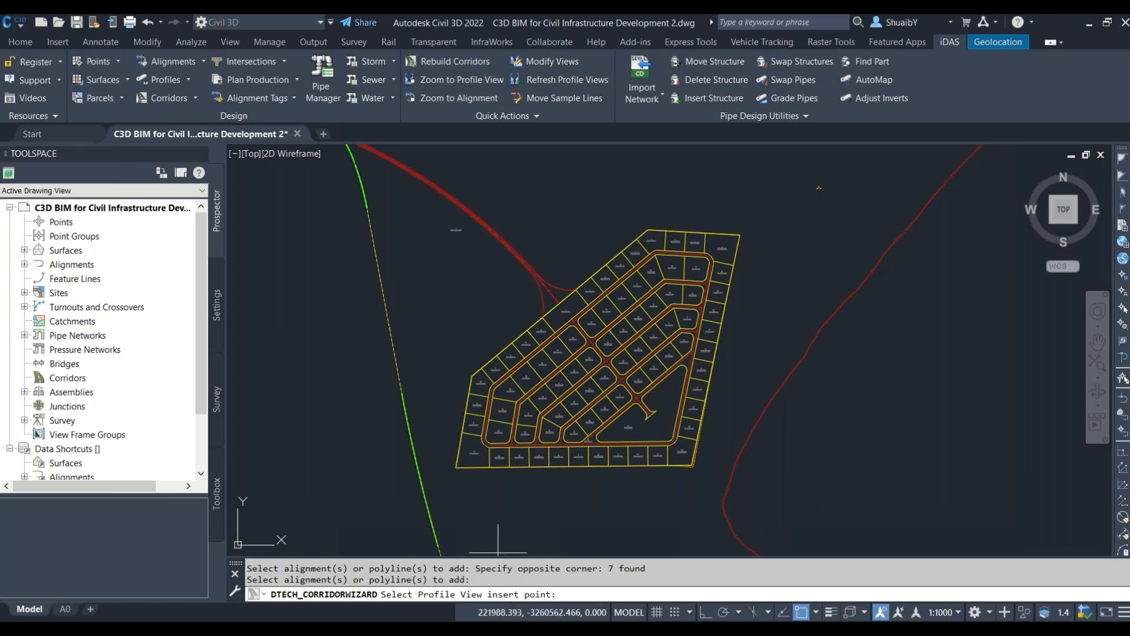
pyautogui.scroll(-8, 459, 247)
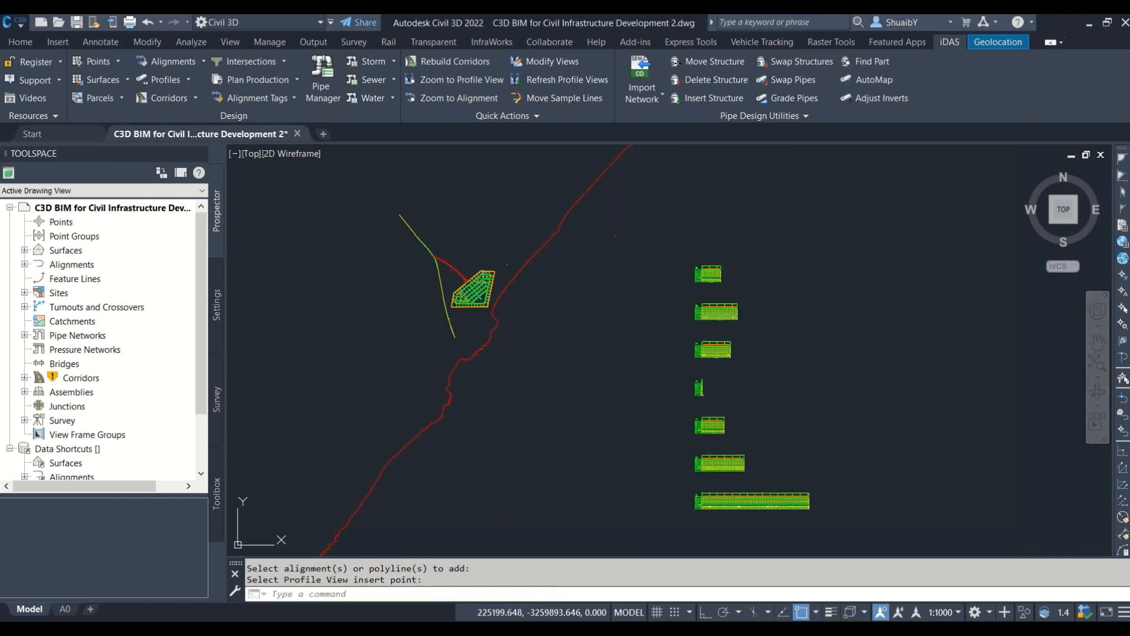
pyautogui.click(707, 262)
# Step: Examine the level bands and profile lines in the topmost profile view, and inspect the very short profile view further down the column
pyautogui.scroll(10, 707, 263)
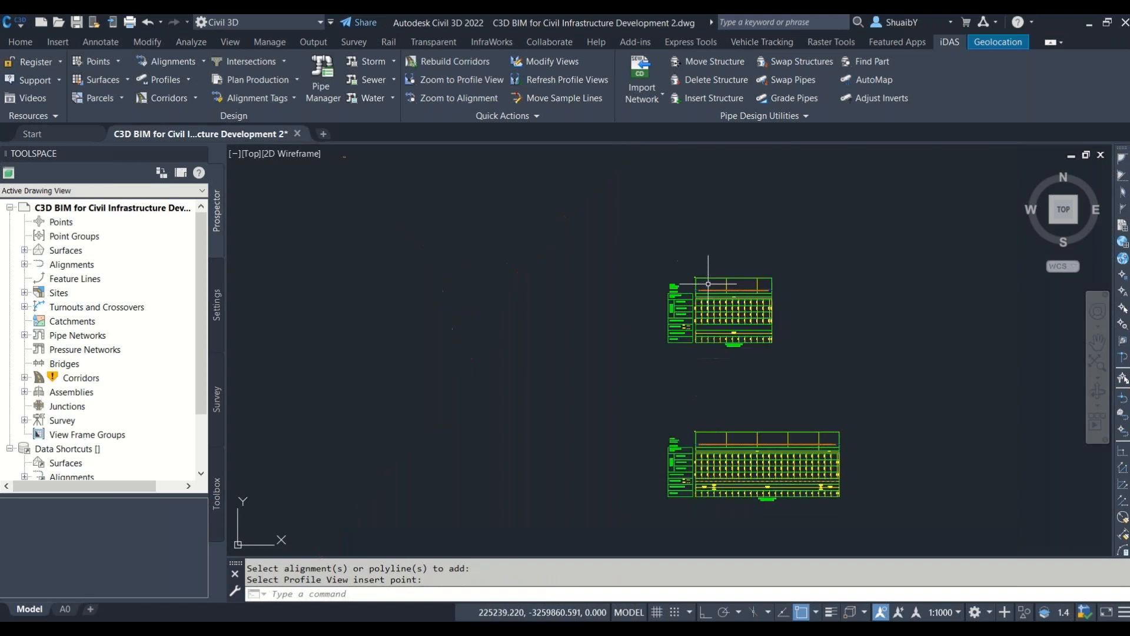
pyautogui.scroll(8, 661, 345)
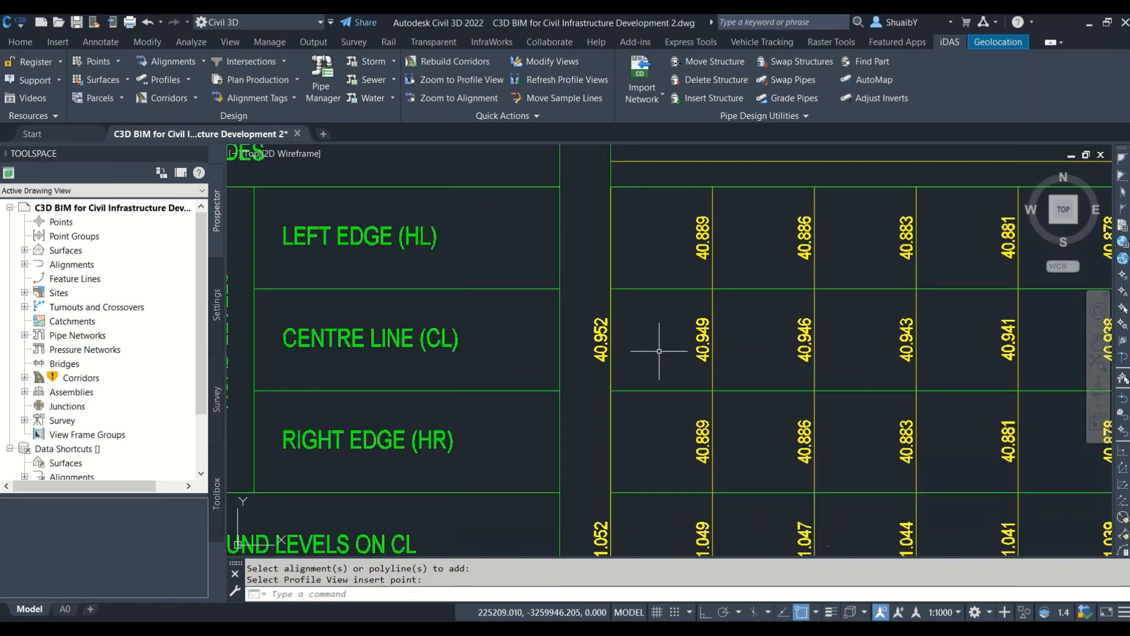
pyautogui.scroll(-2, 697, 209)
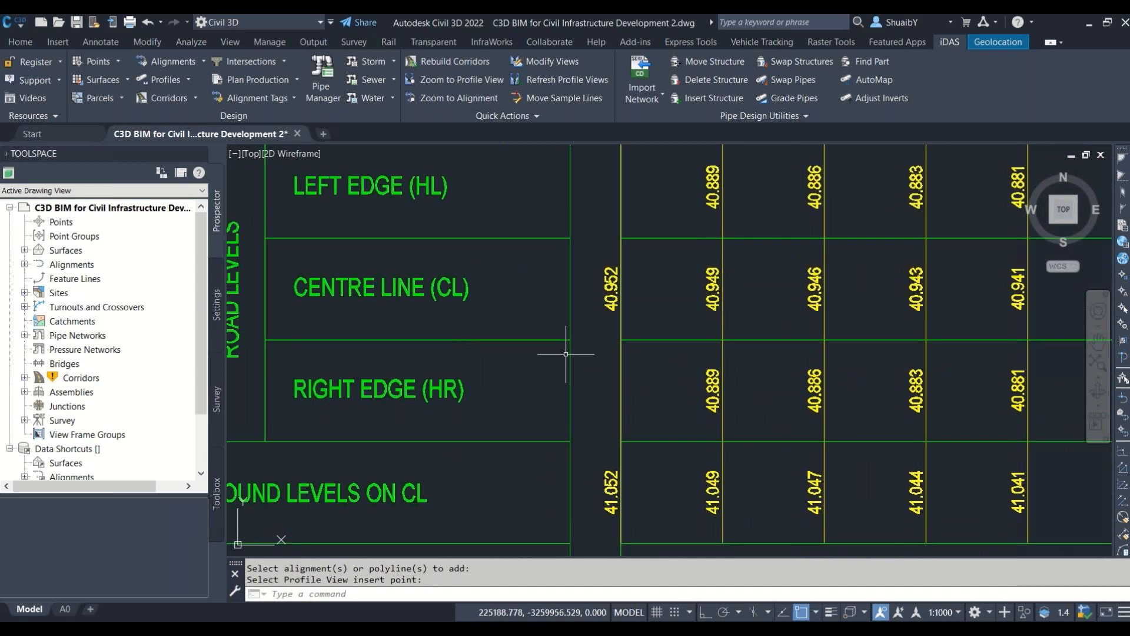
pyautogui.scroll(-6, 566, 354)
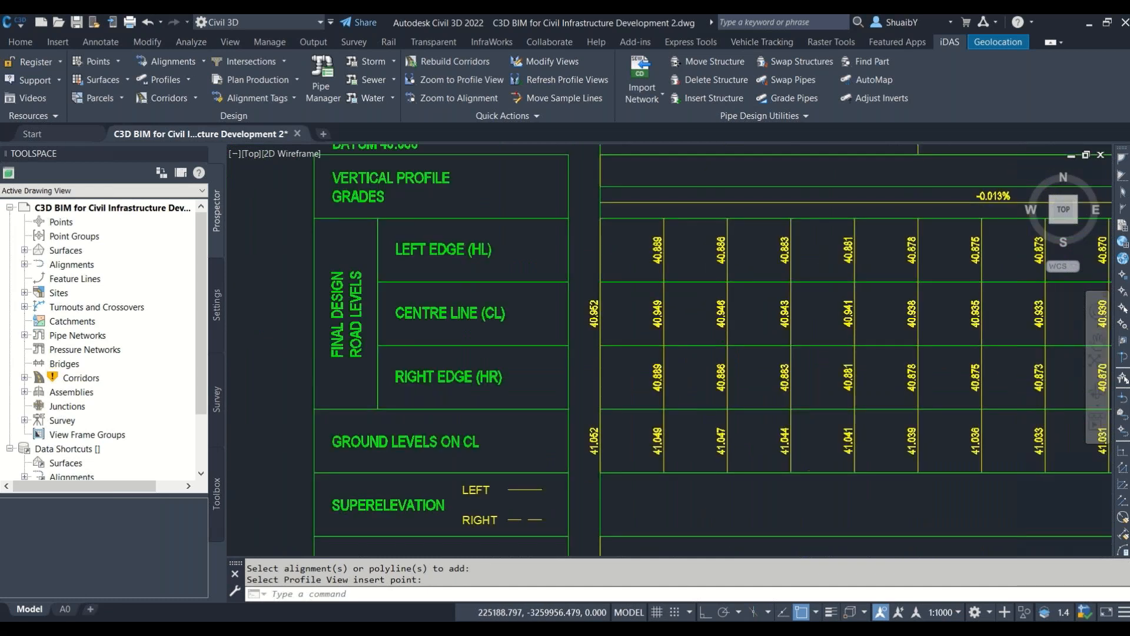
pyautogui.scroll(6, 660, 309)
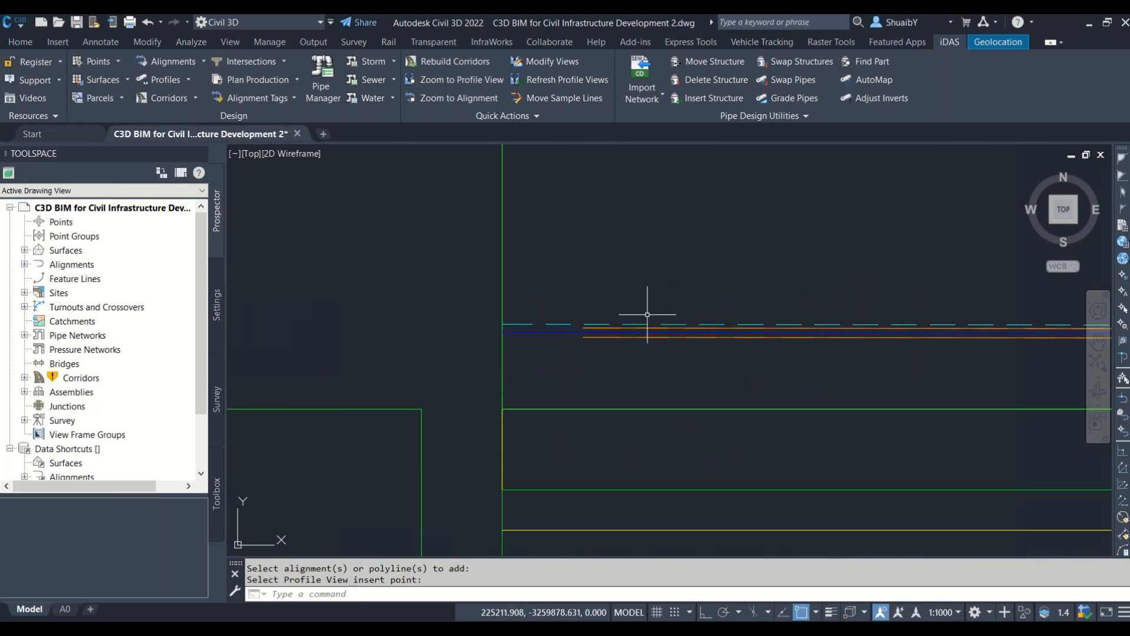
pyautogui.scroll(-2, 485, 321)
pyautogui.scroll(3, 570, 332)
pyautogui.scroll(6, 571, 333)
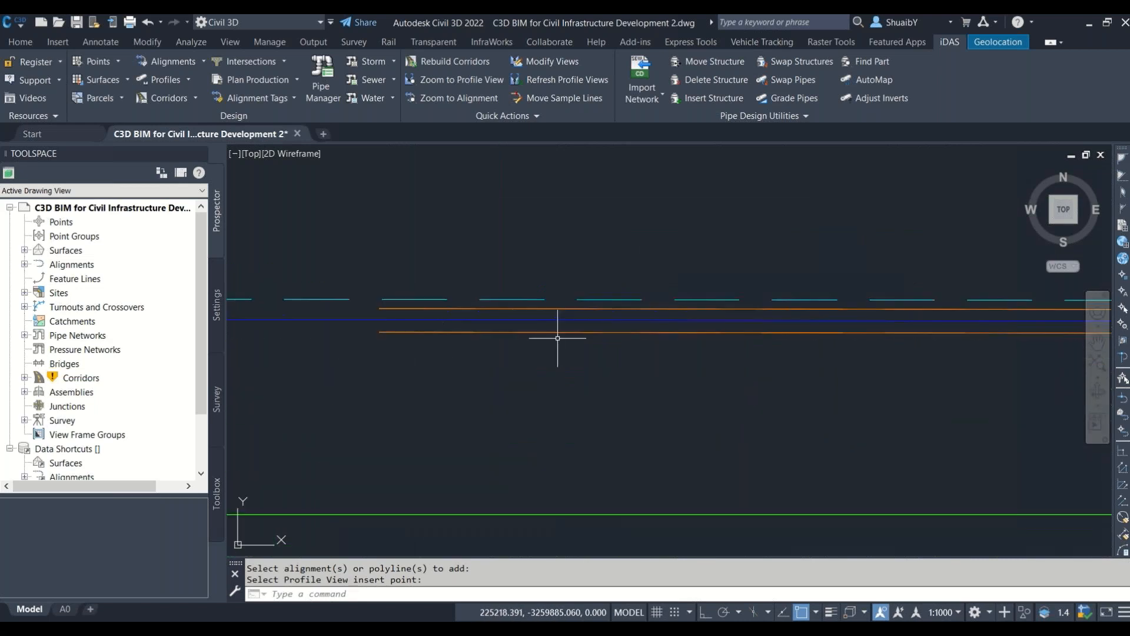
pyautogui.scroll(-8, 516, 265)
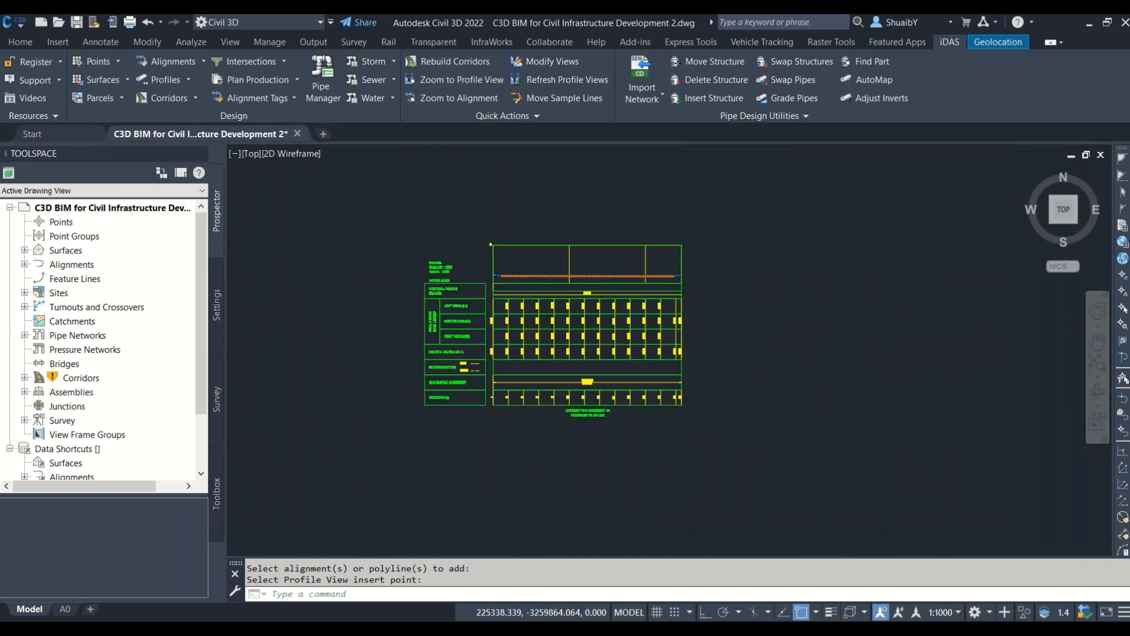
pyautogui.scroll(-4, 625, 410)
pyautogui.moveTo(600, 424); pyautogui.dragTo(619, 235, button='middle')
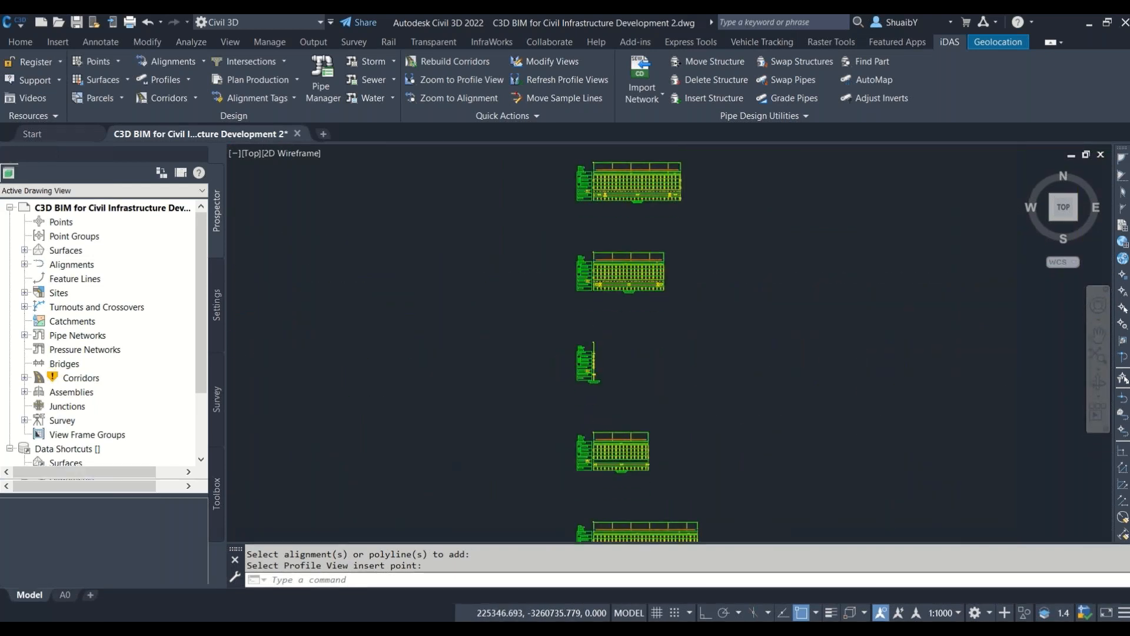
pyautogui.scroll(6, 609, 376)
pyautogui.scroll(6, 569, 288)
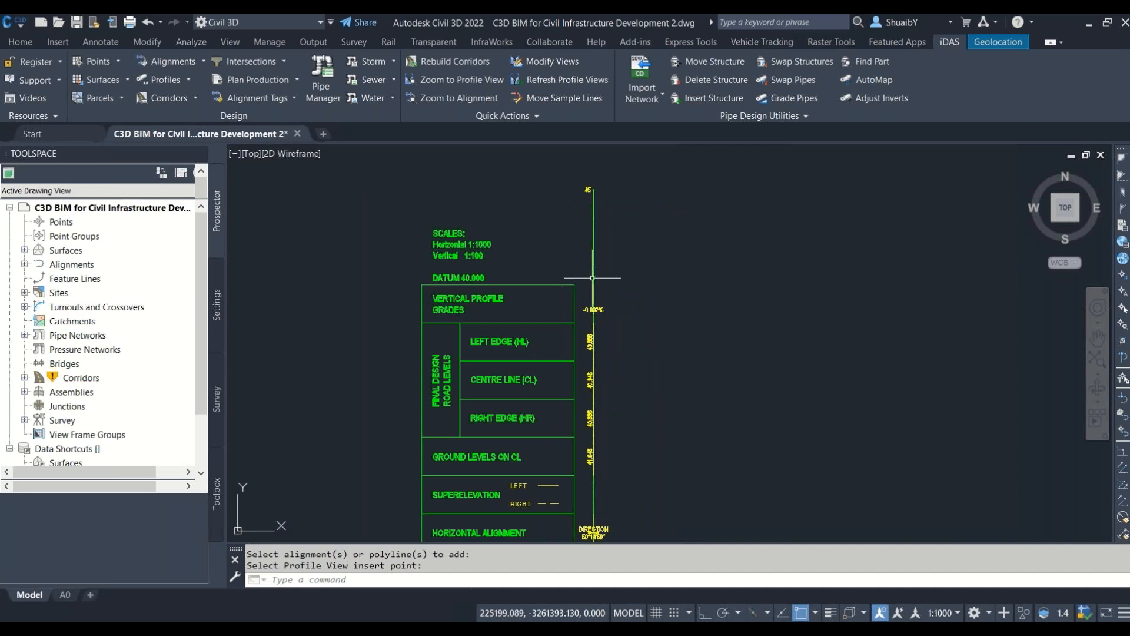
# Step: Return from the profile views to the estate road layout and regenerate the drawing
pyautogui.scroll(-7, 595, 252)
pyautogui.moveTo(626, 396); pyautogui.dragTo(610, 290, button='middle')
pyautogui.scroll(-2, 610, 289)
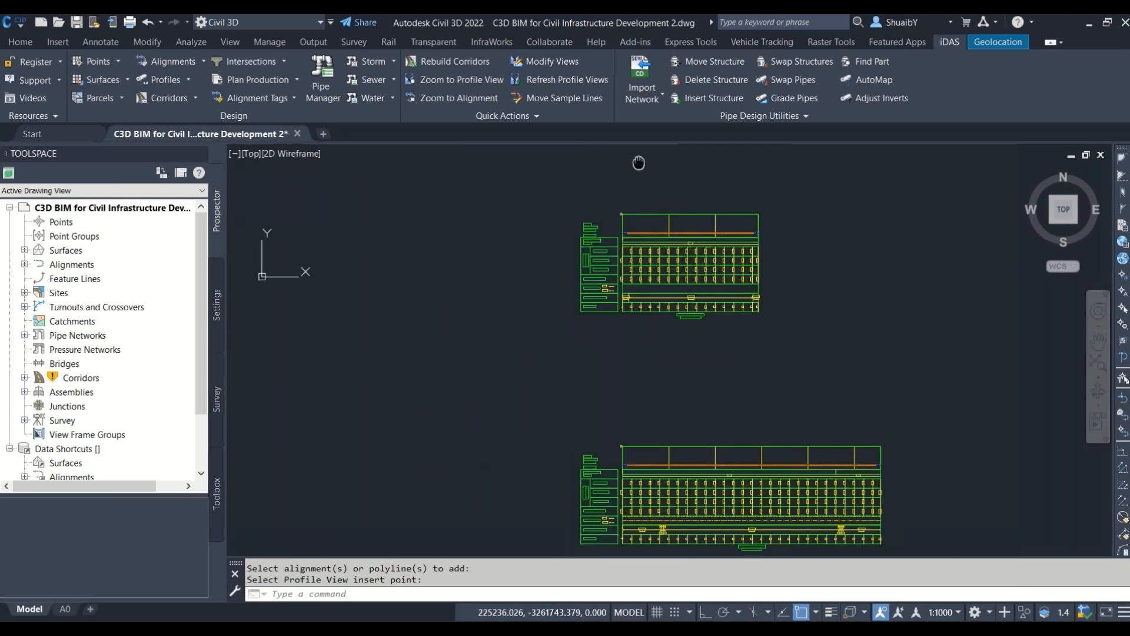
pyautogui.scroll(-6, 610, 290)
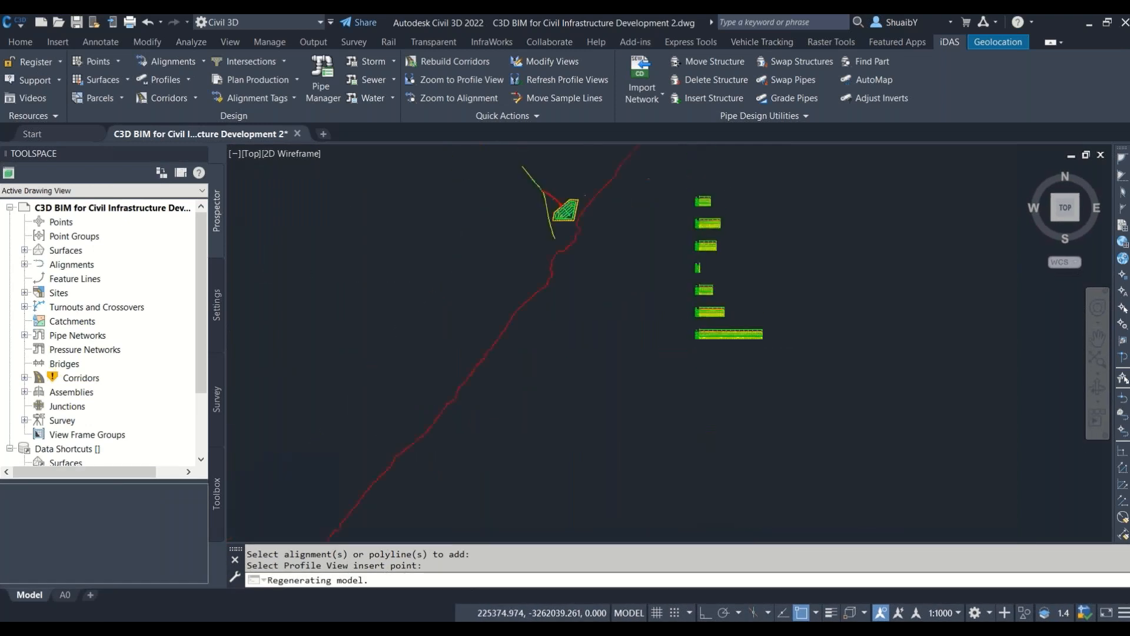
pyautogui.scroll(5, 613, 242)
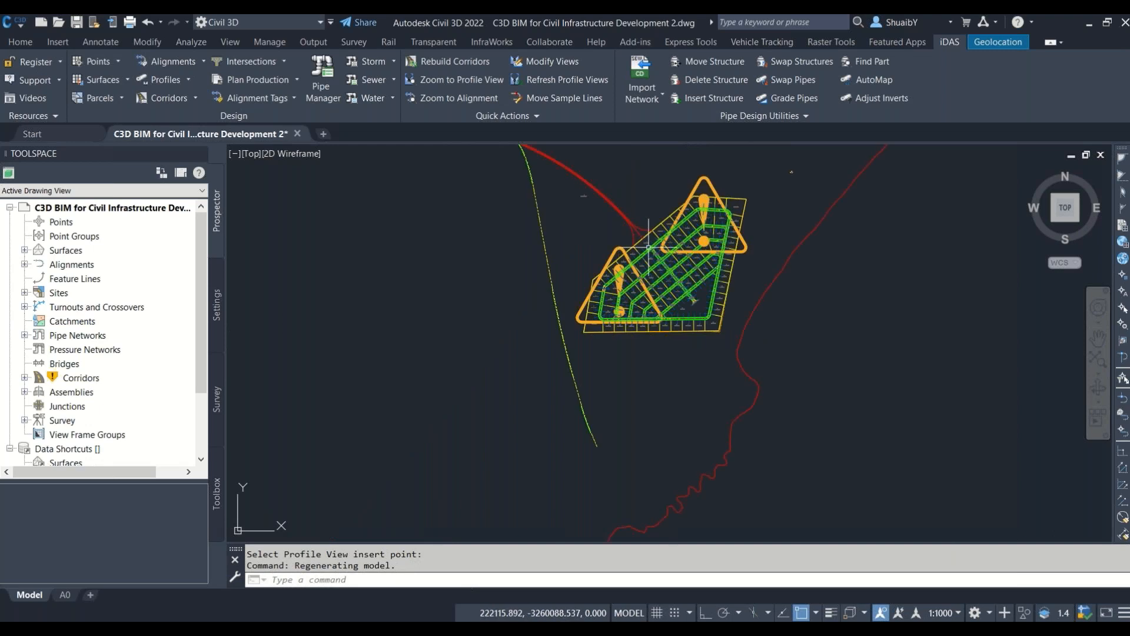
pyautogui.scroll(4, 648, 248)
pyautogui.write('re')
pyautogui.press('Return')
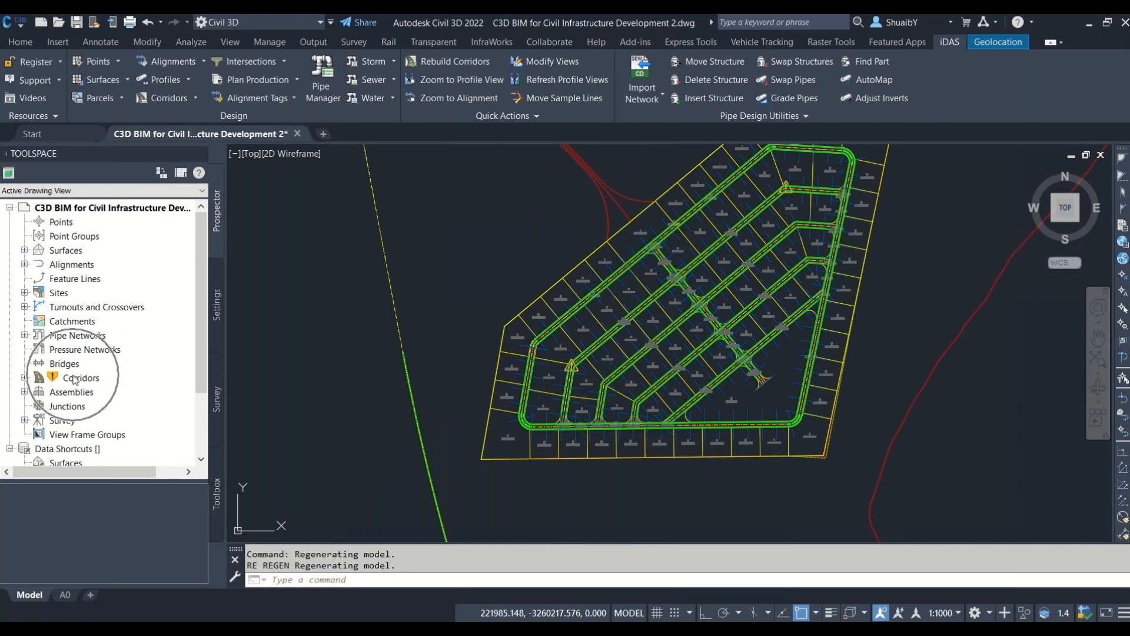
# Step: Rebuild all estate road corridors and inspect the road bends and layout on the site plan
pyautogui.click(24, 378)
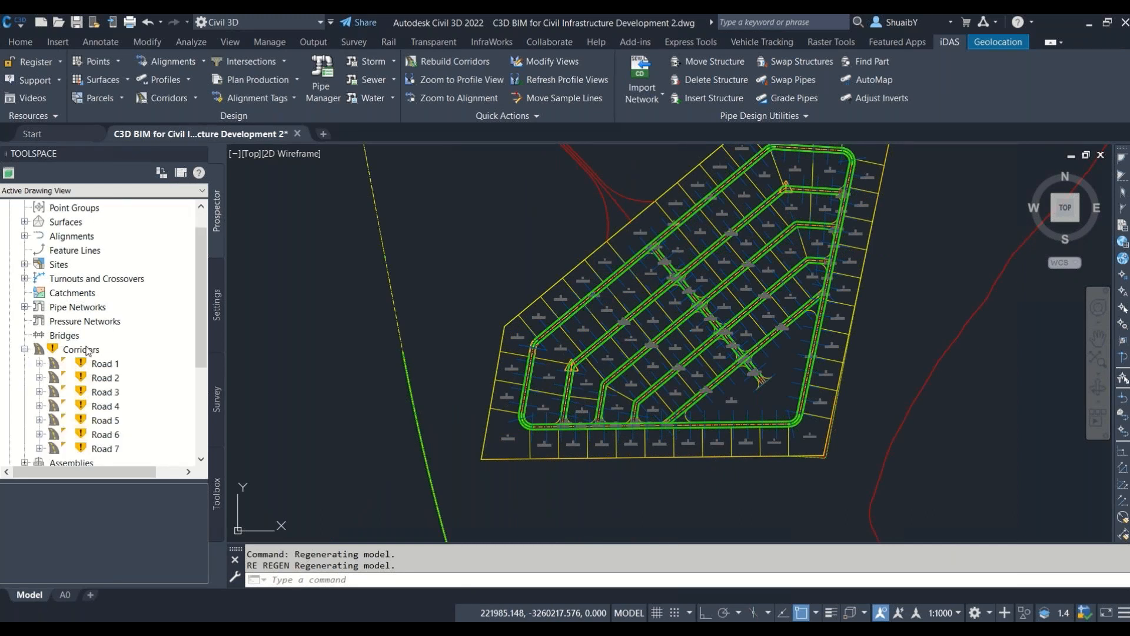
pyautogui.rightClick(87, 348)
pyautogui.click(126, 372)
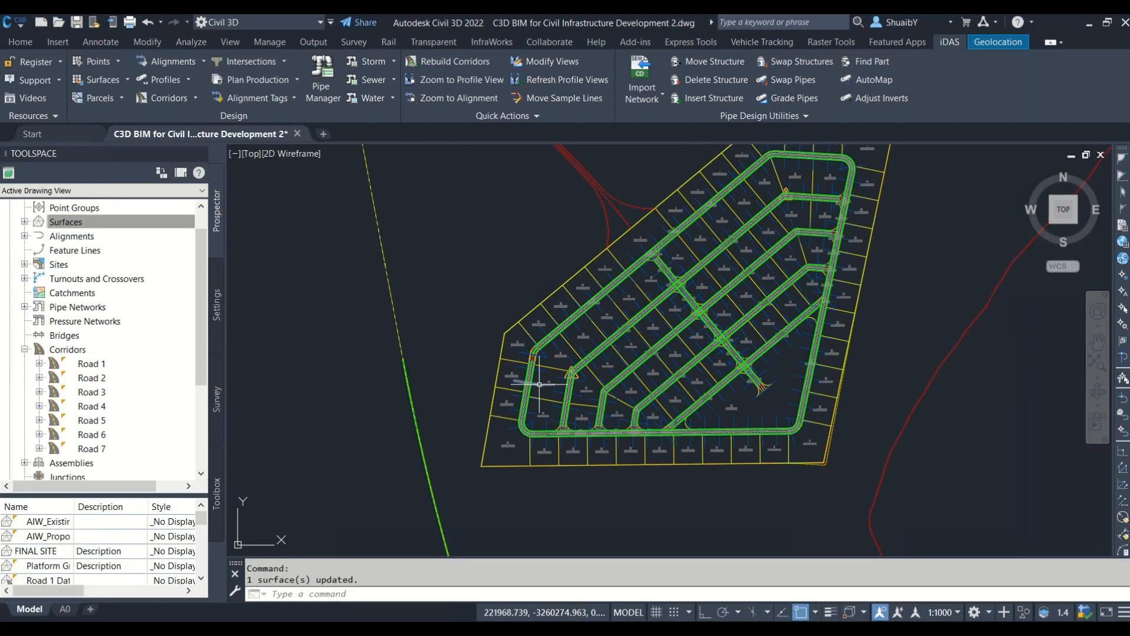
pyautogui.scroll(10, 570, 374)
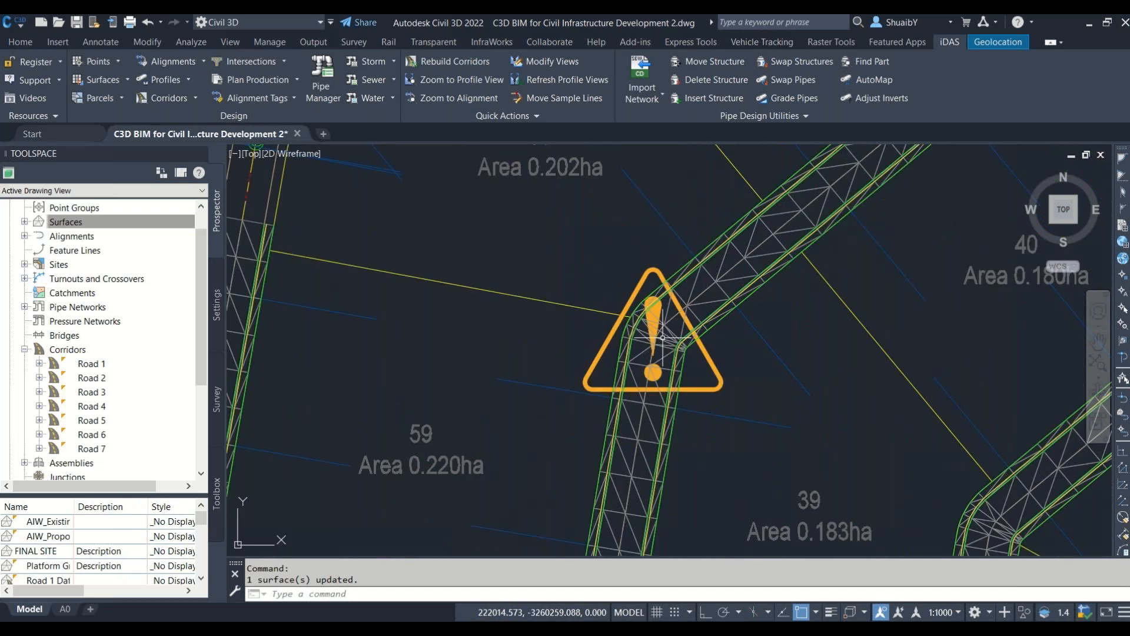
pyautogui.scroll(-8, 642, 328)
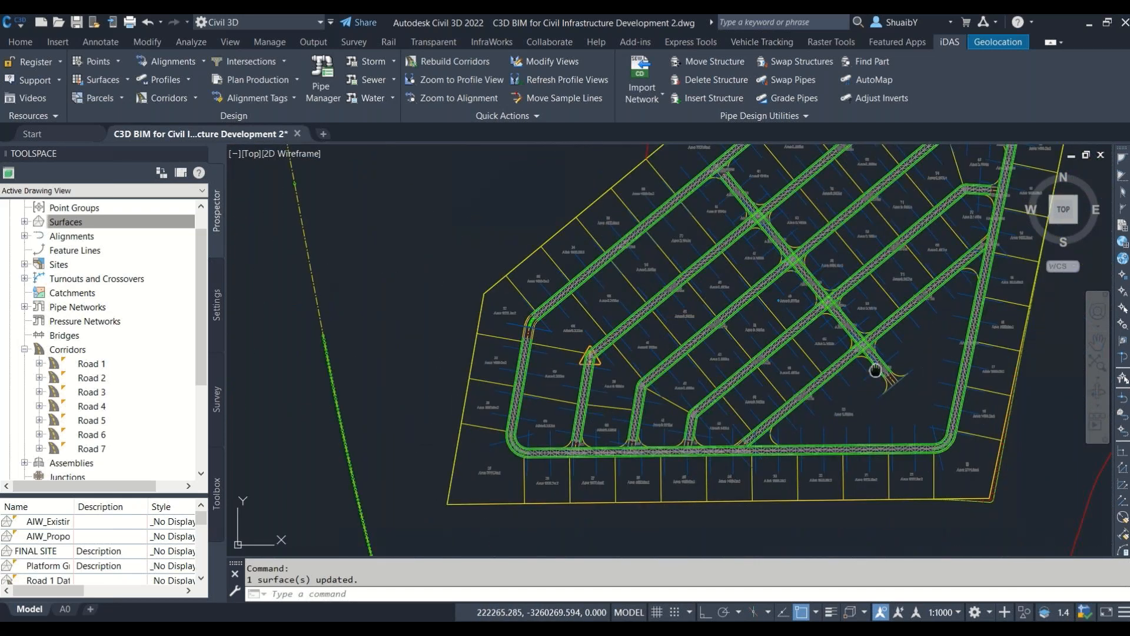
pyautogui.moveTo(875, 369); pyautogui.dragTo(775, 446, button='middle')
pyautogui.scroll(-2, 726, 427)
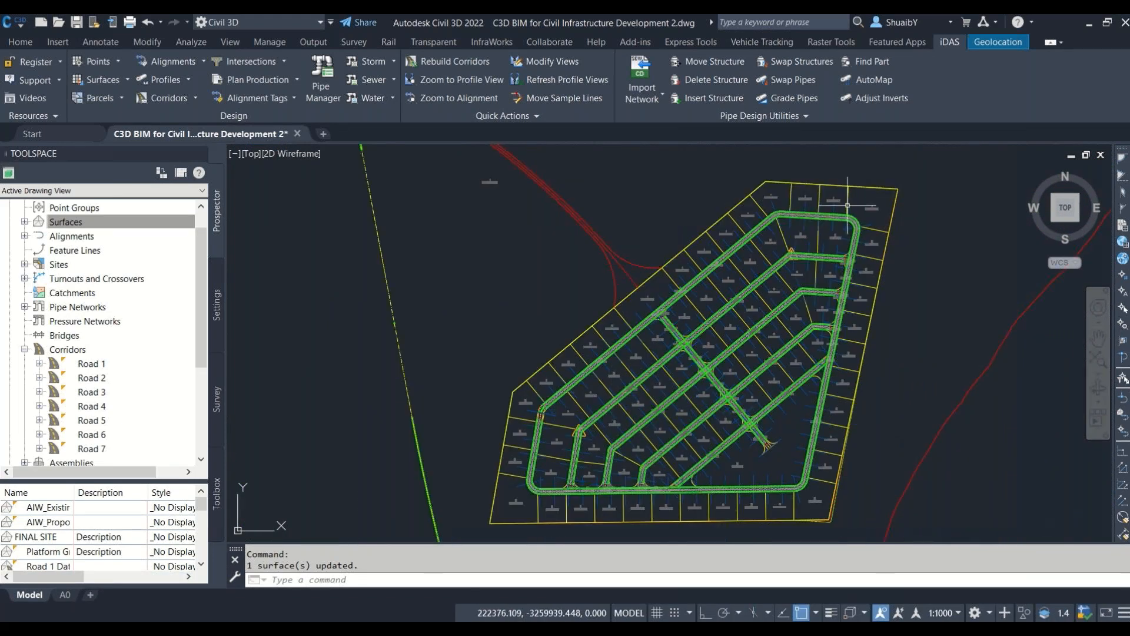
pyautogui.scroll(2, 683, 367)
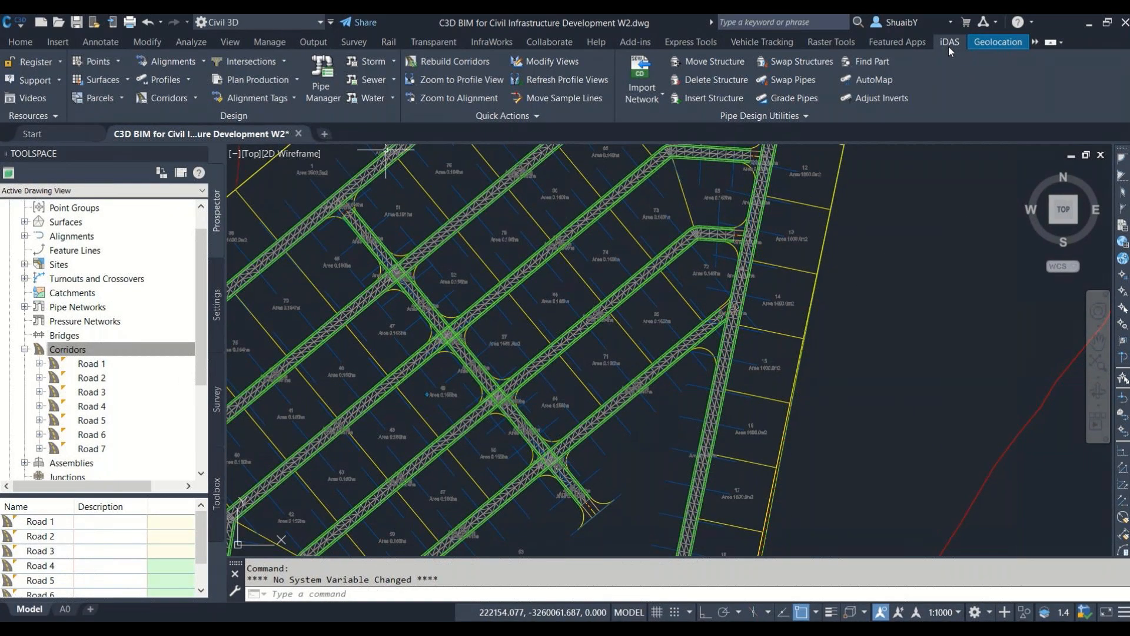
# Step: Set the lane width of the Road 1 corridor to 4 with the Edit Road Widths tool
pyautogui.click(196, 98)
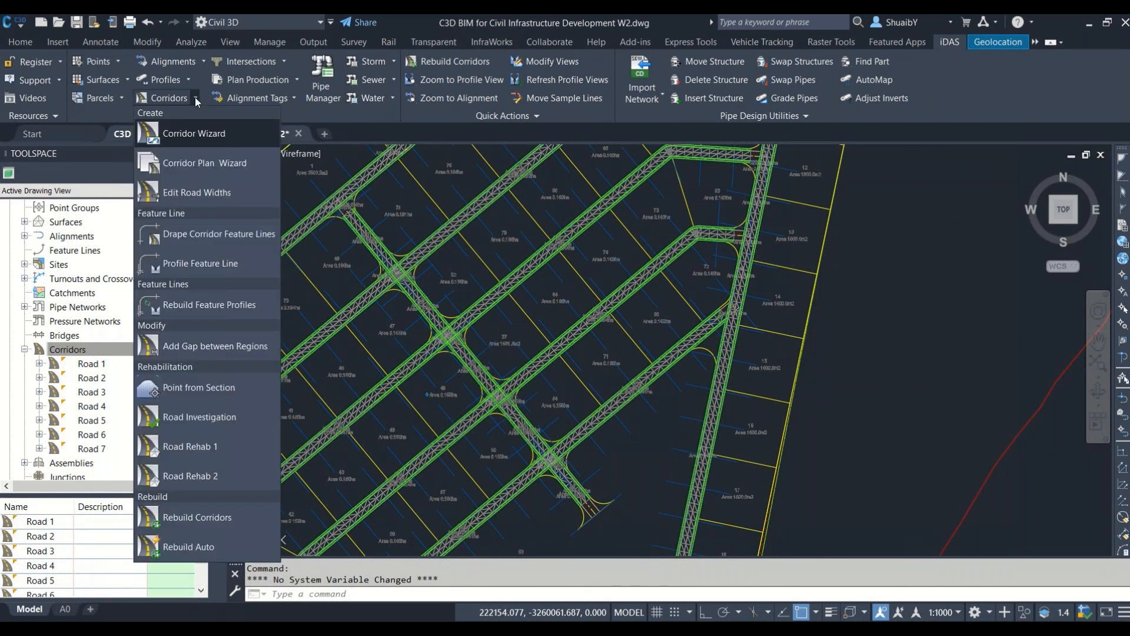
pyautogui.click(210, 195)
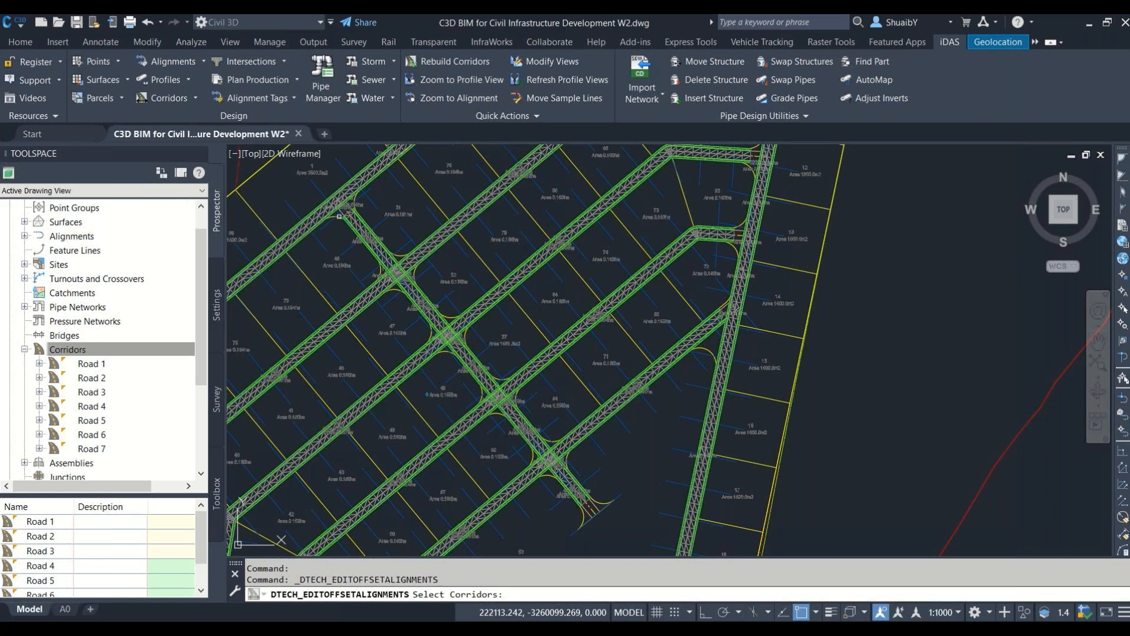
pyautogui.scroll(4, 375, 234)
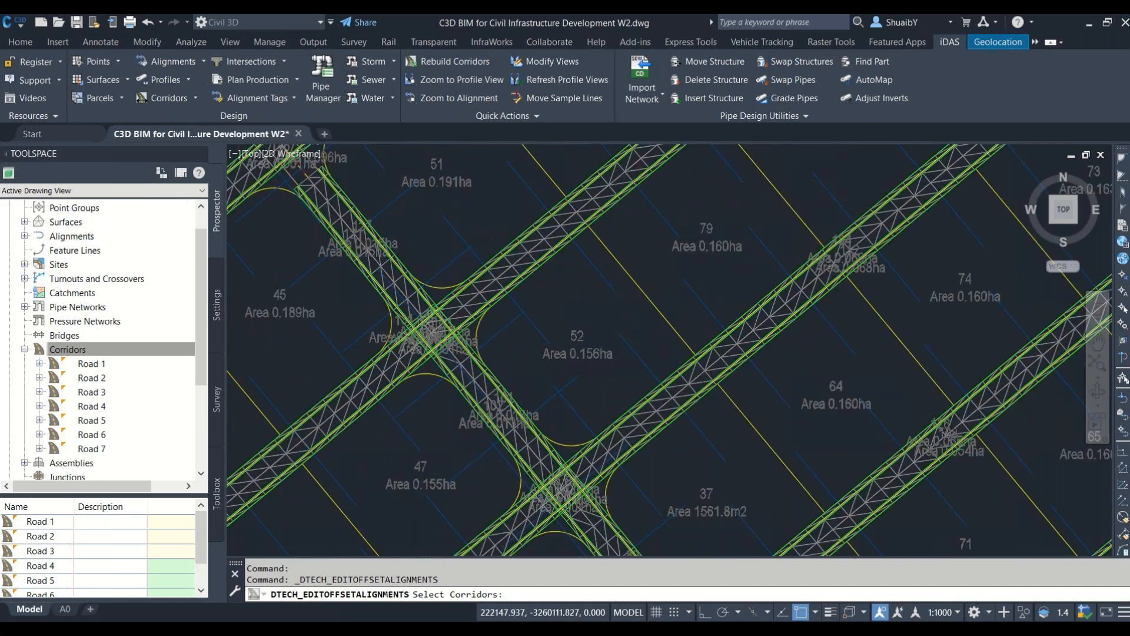
pyautogui.scroll(4, 376, 223)
pyautogui.scroll(-2, 350, 229)
pyautogui.moveTo(349, 229); pyautogui.dragTo(444, 363, button='middle')
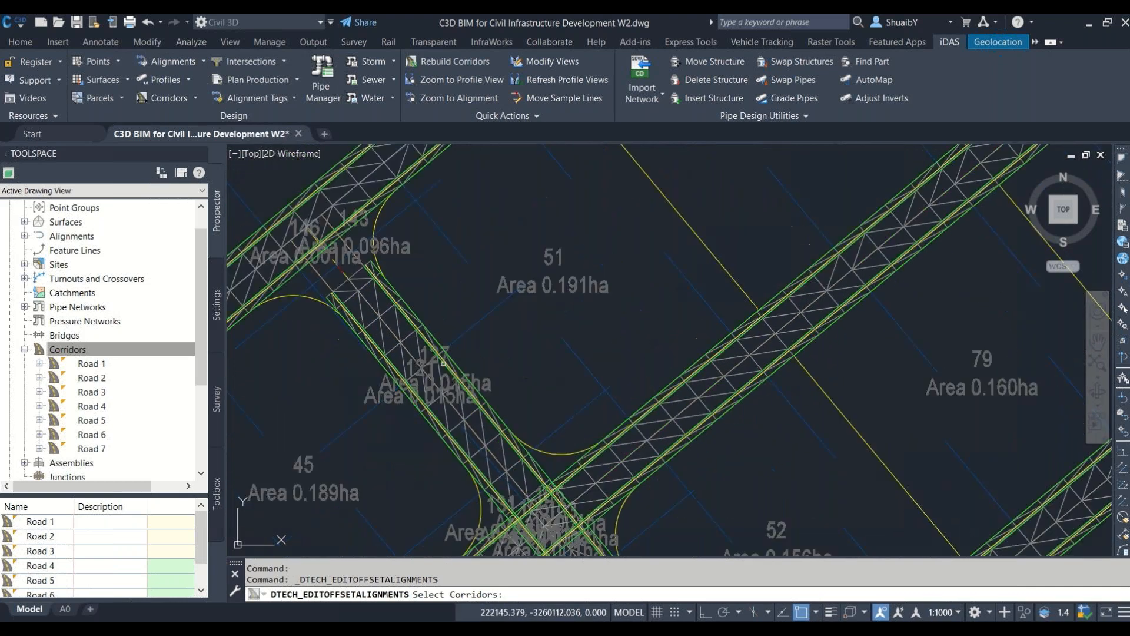
pyautogui.scroll(2, 443, 363)
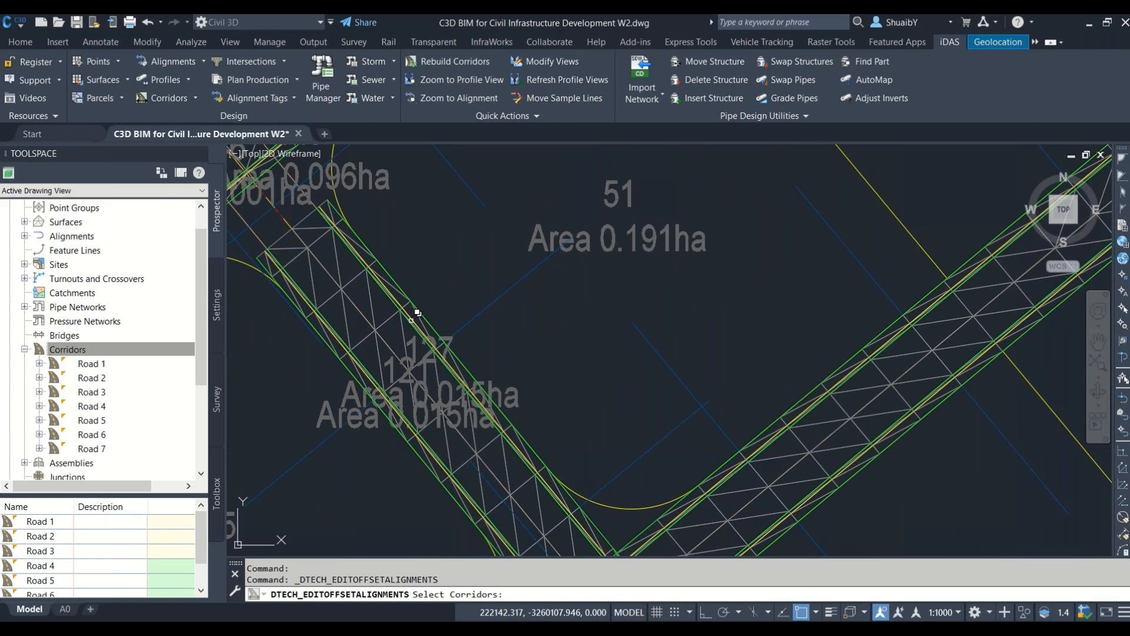
pyautogui.click(424, 339)
pyautogui.click(469, 392)
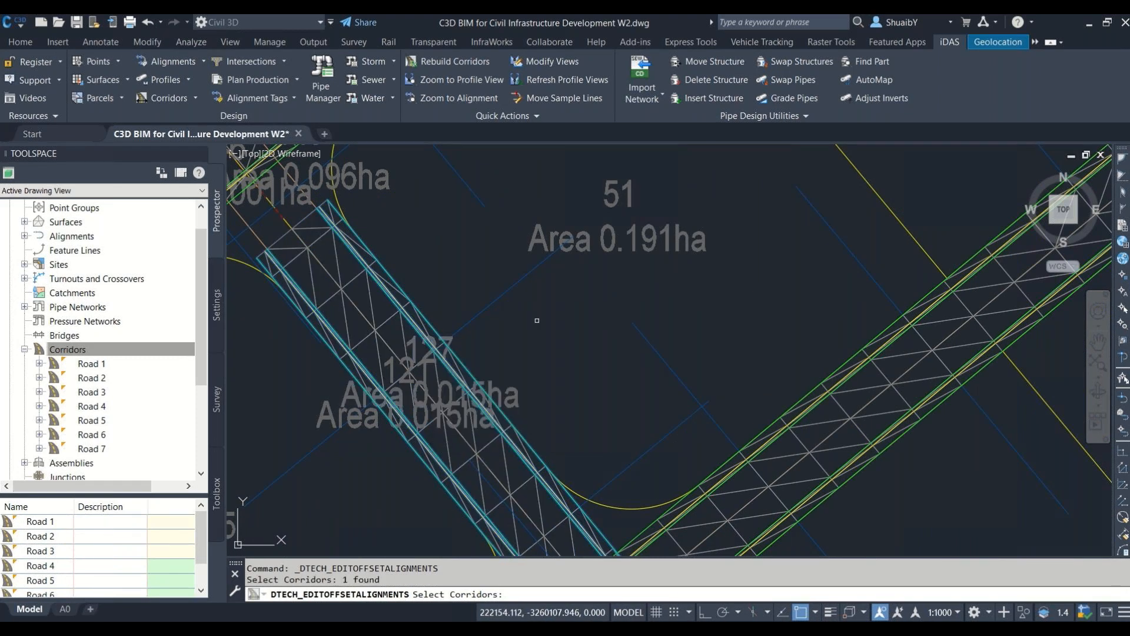
pyautogui.press('Return')
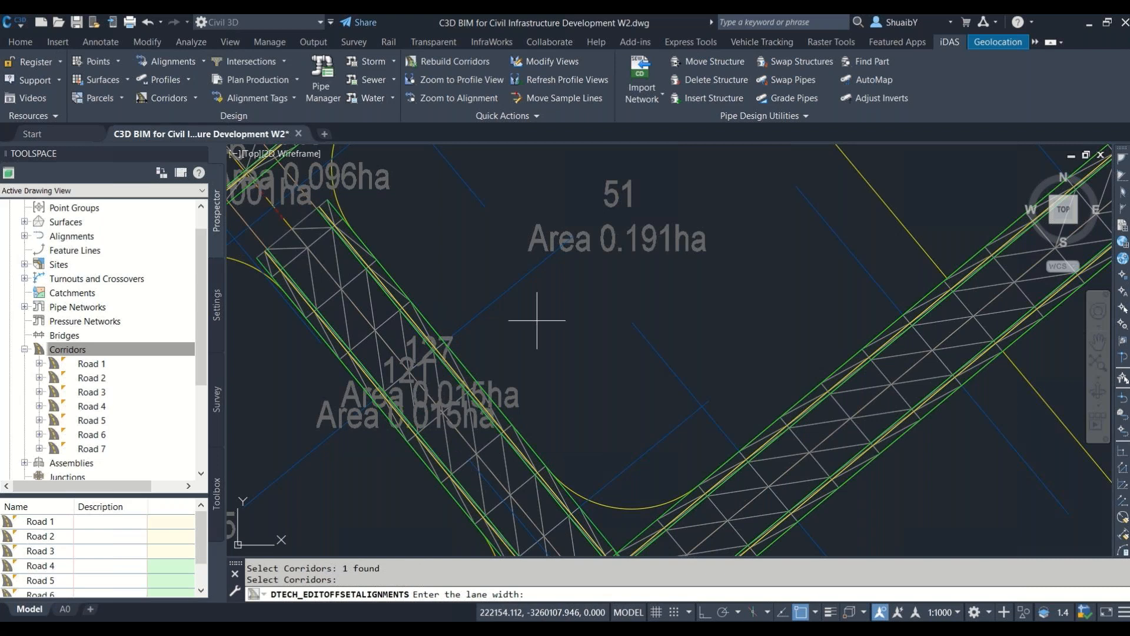
pyautogui.write('4')
pyautogui.press('Return')
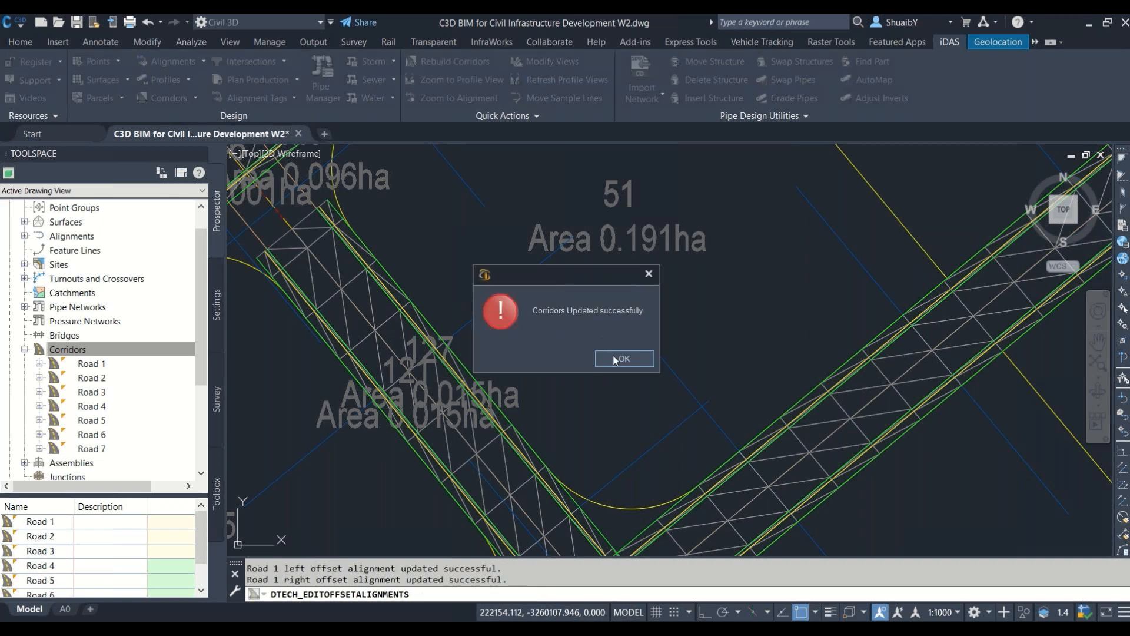
pyautogui.click(613, 354)
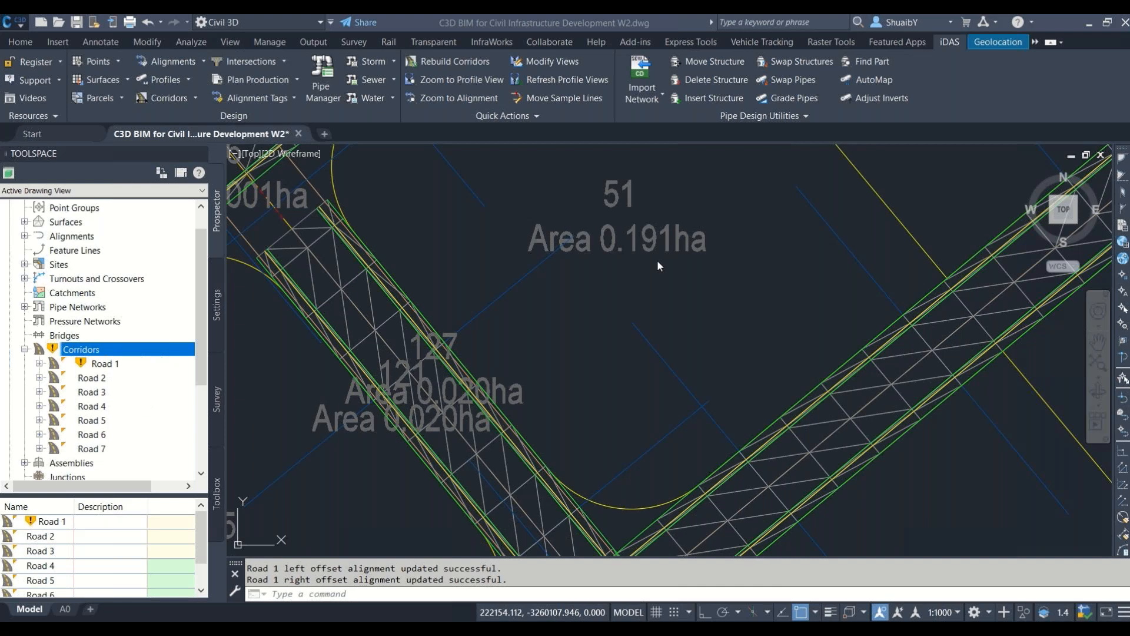
# Step: Rebuild the out-of-date Road 1 corridor and check its widened lanes against the adjoining estate roads
pyautogui.click(442, 61)
pyautogui.click(383, 288)
pyautogui.click(451, 357)
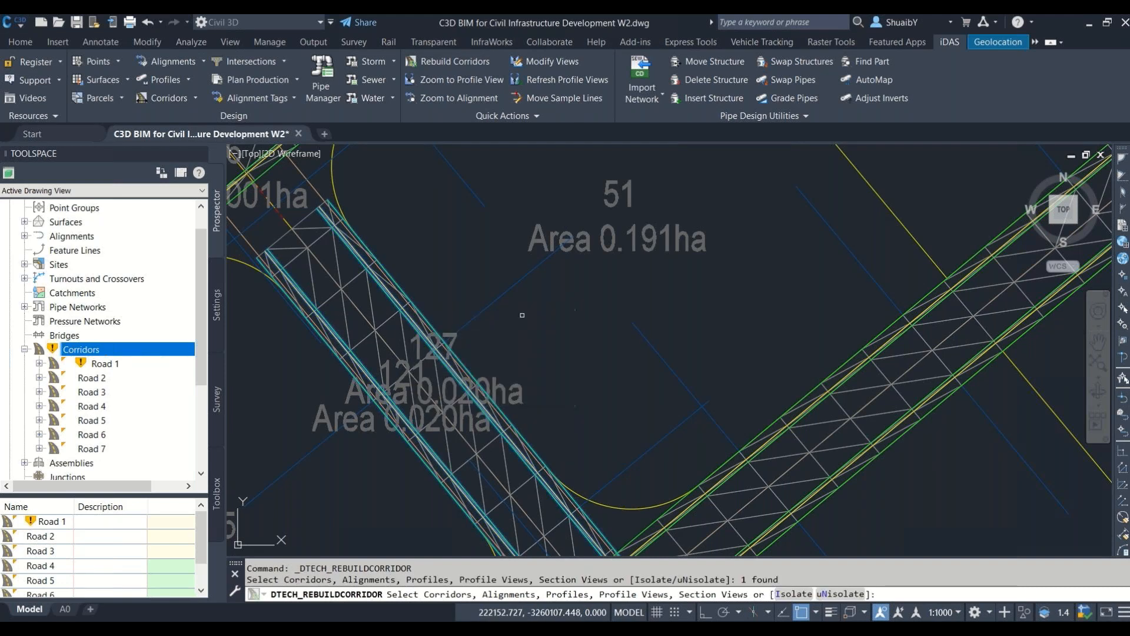
pyautogui.press('Return')
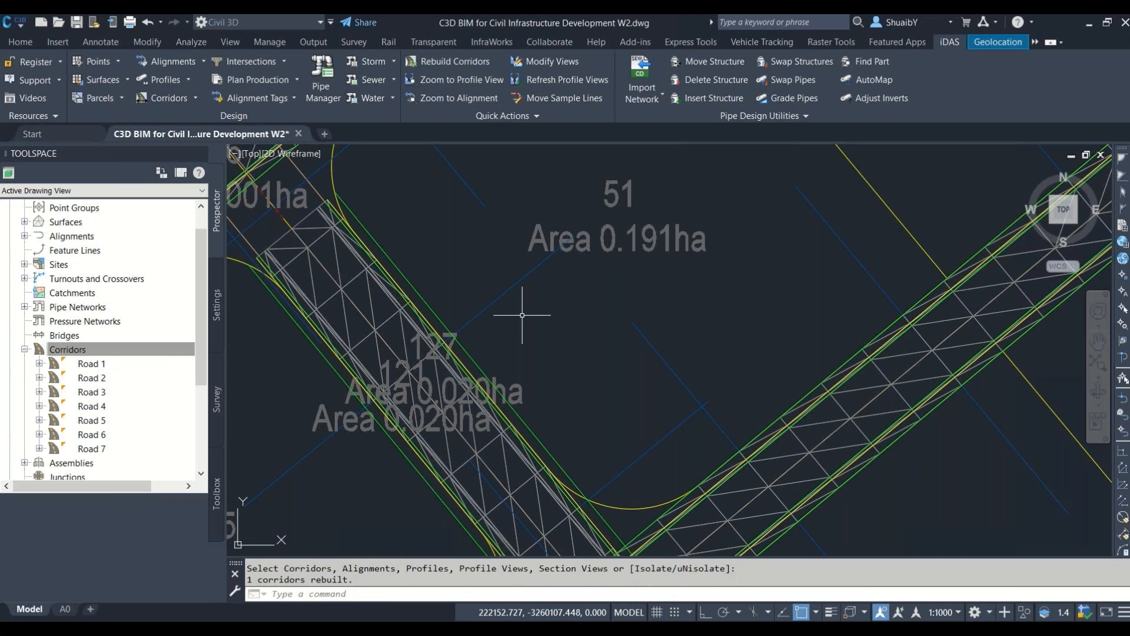
pyautogui.click(465, 350)
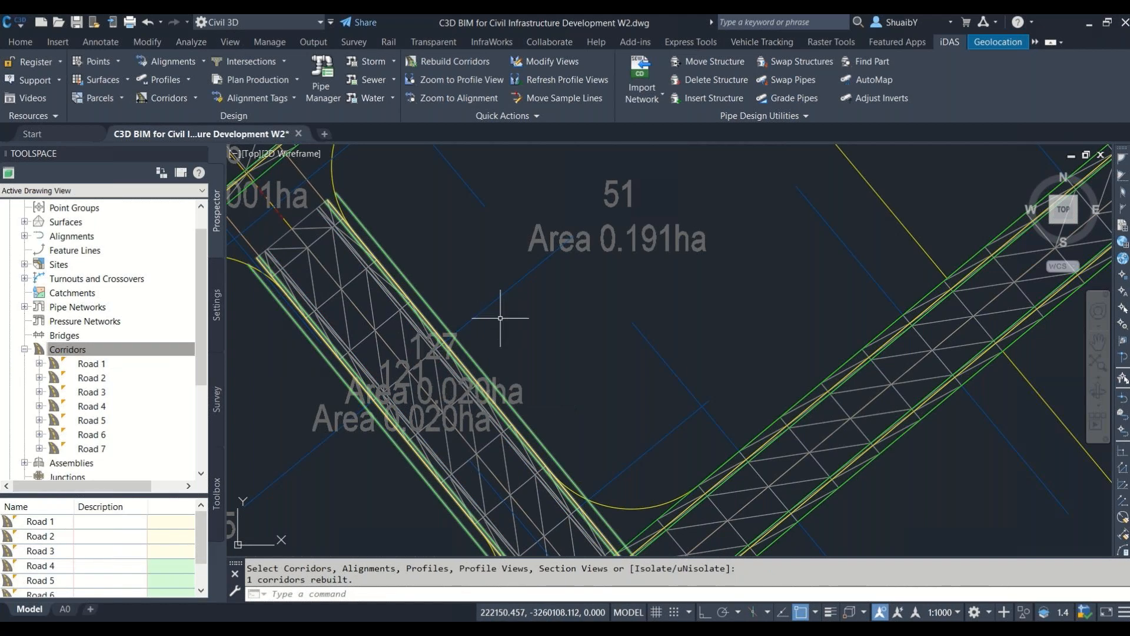
pyautogui.scroll(-3, 500, 318)
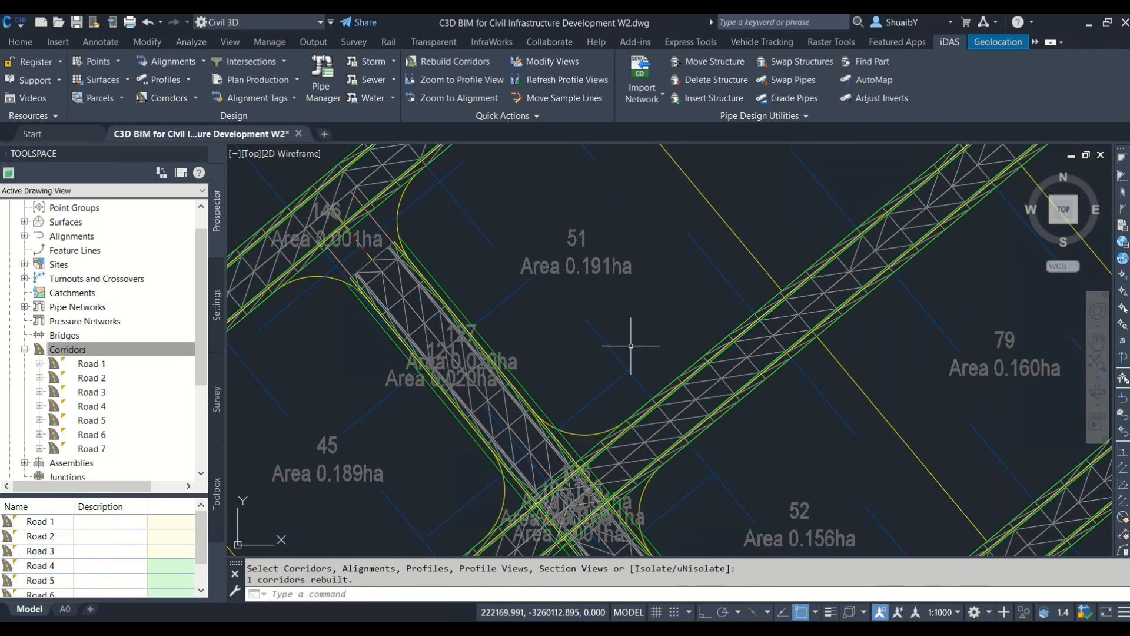
pyautogui.scroll(-3, 631, 346)
pyautogui.scroll(-3, 677, 350)
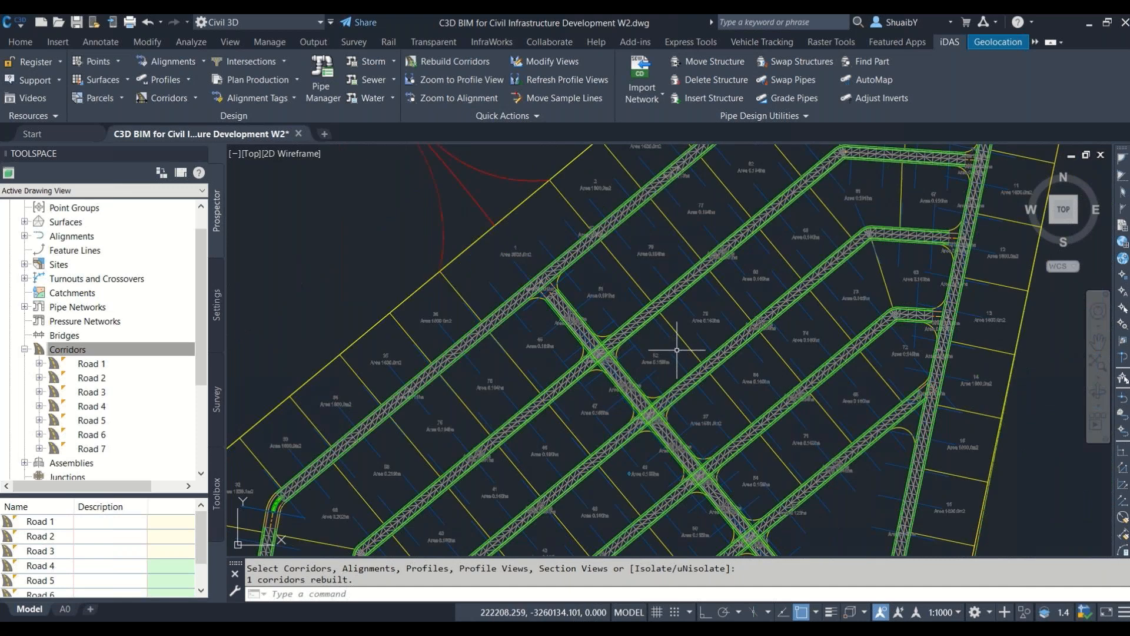
pyautogui.moveTo(677, 350); pyautogui.dragTo(611, 261, button='middle')
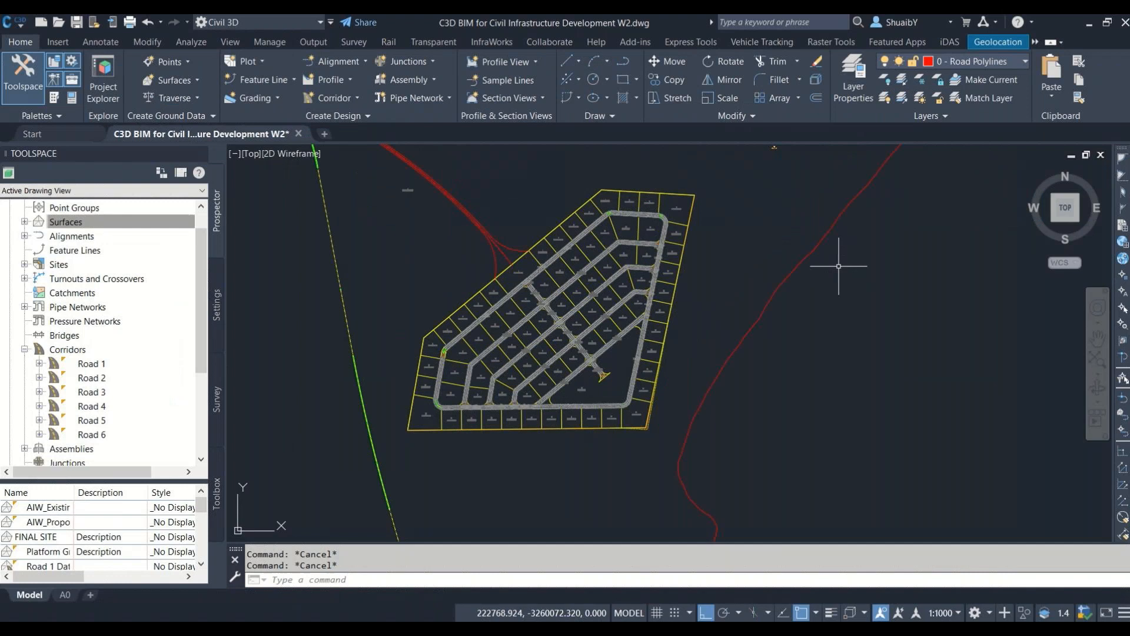
pyautogui.click(949, 42)
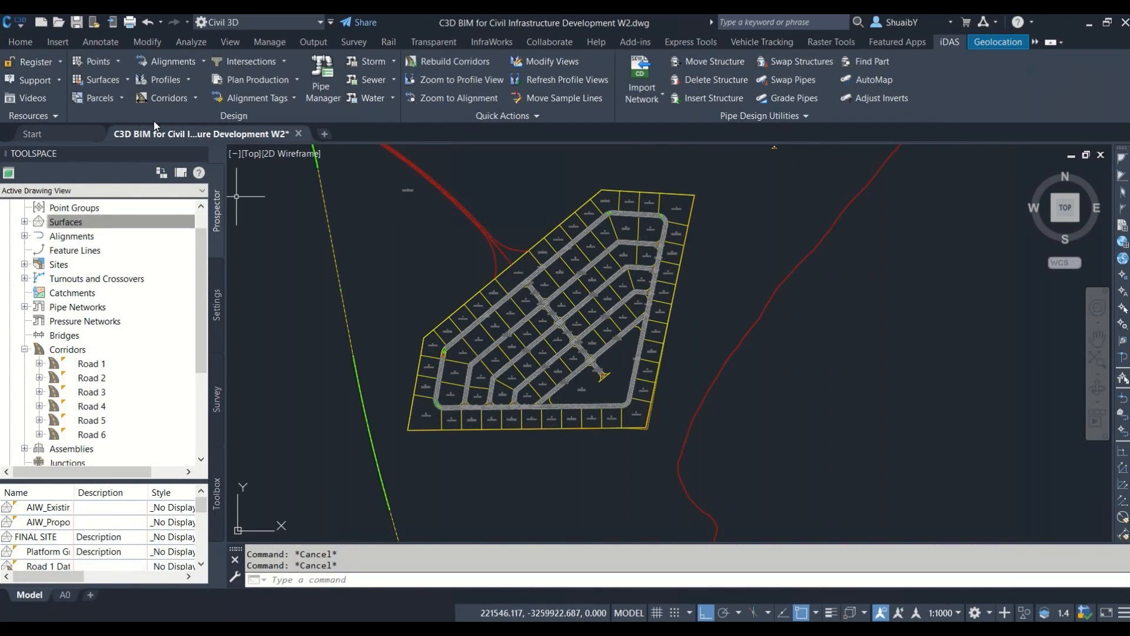
pyautogui.click(190, 80)
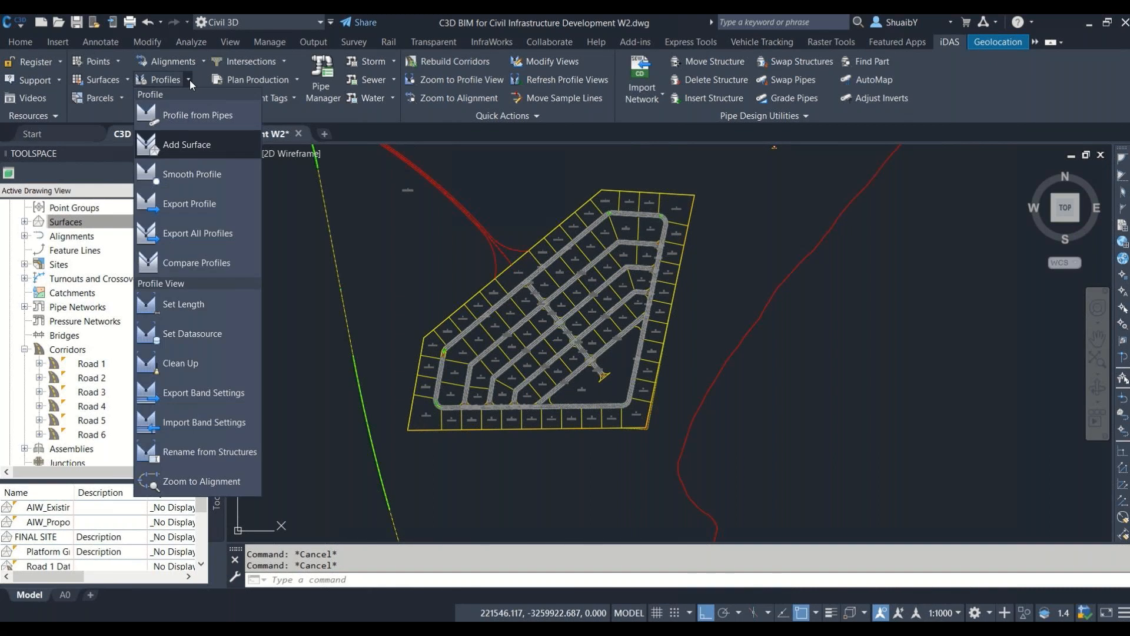
pyautogui.click(191, 150)
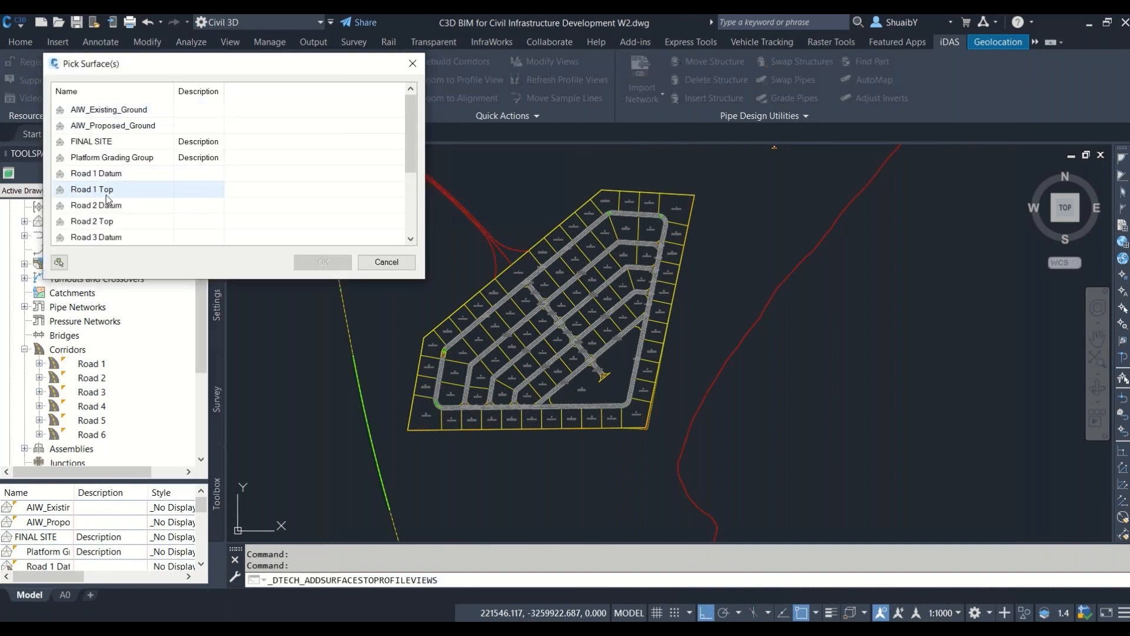
pyautogui.click(107, 191)
pyautogui.click(337, 266)
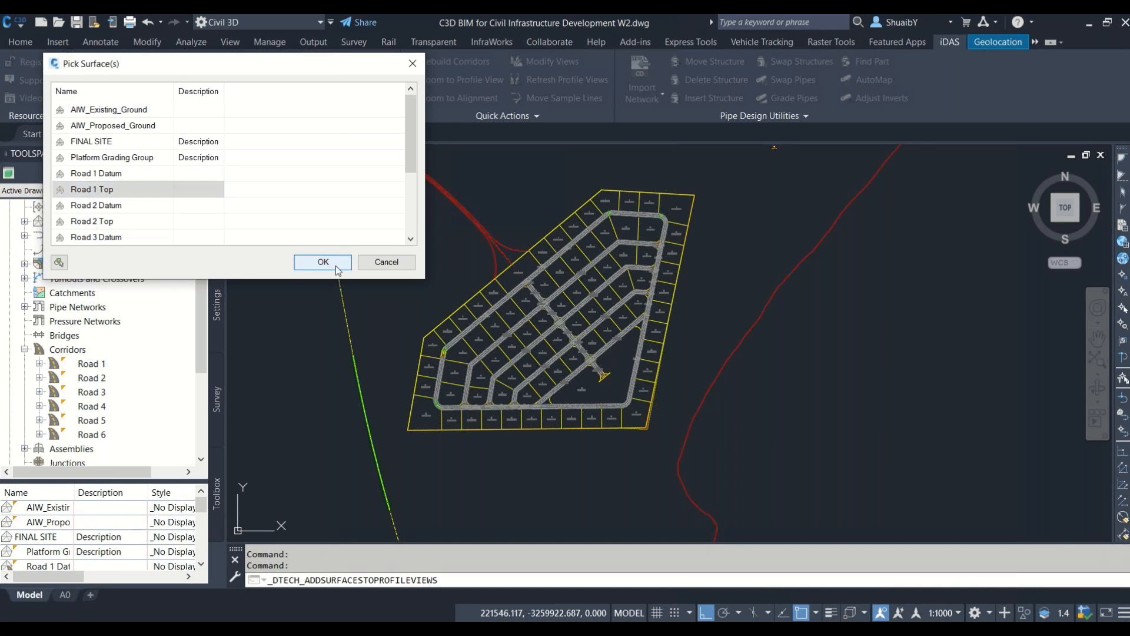
pyautogui.scroll(-10, 422, 296)
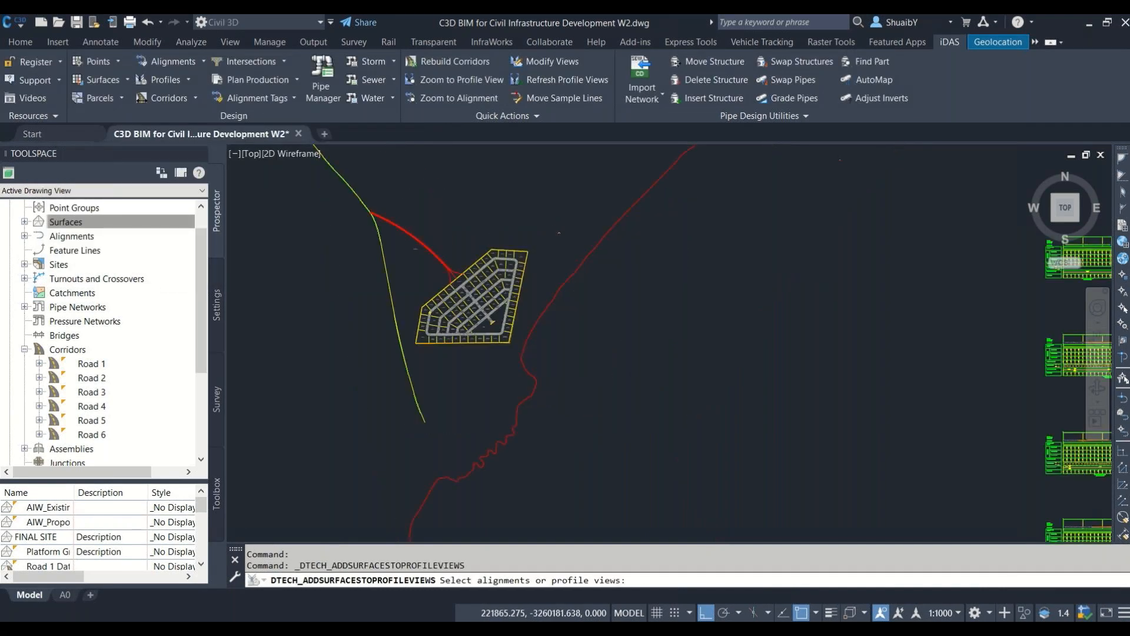
pyautogui.click(547, 253)
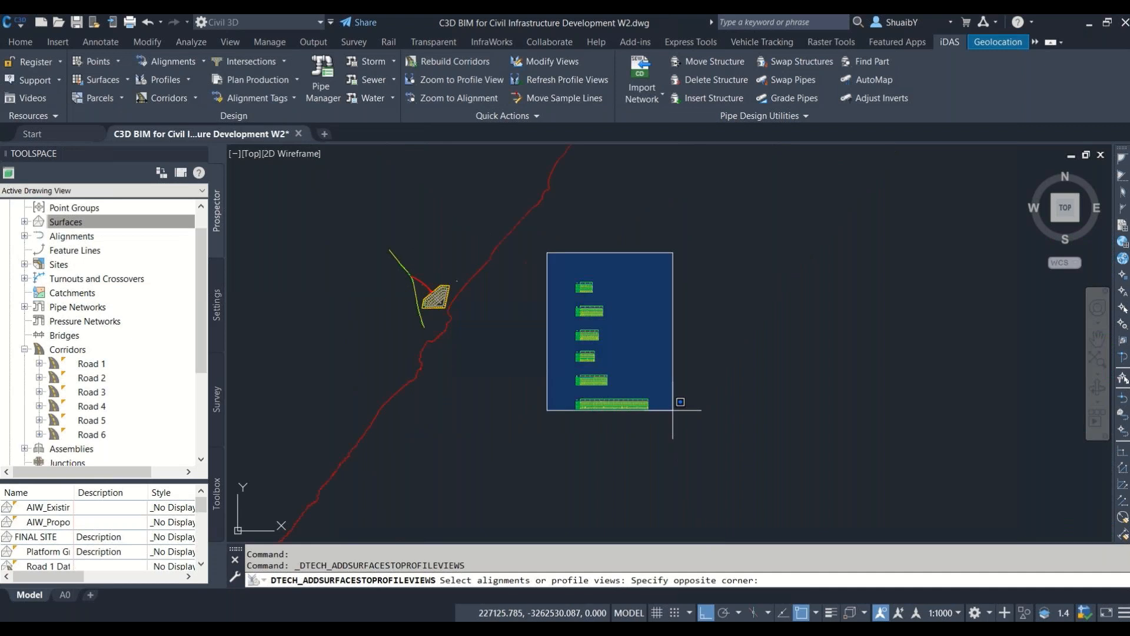
pyautogui.click(749, 474)
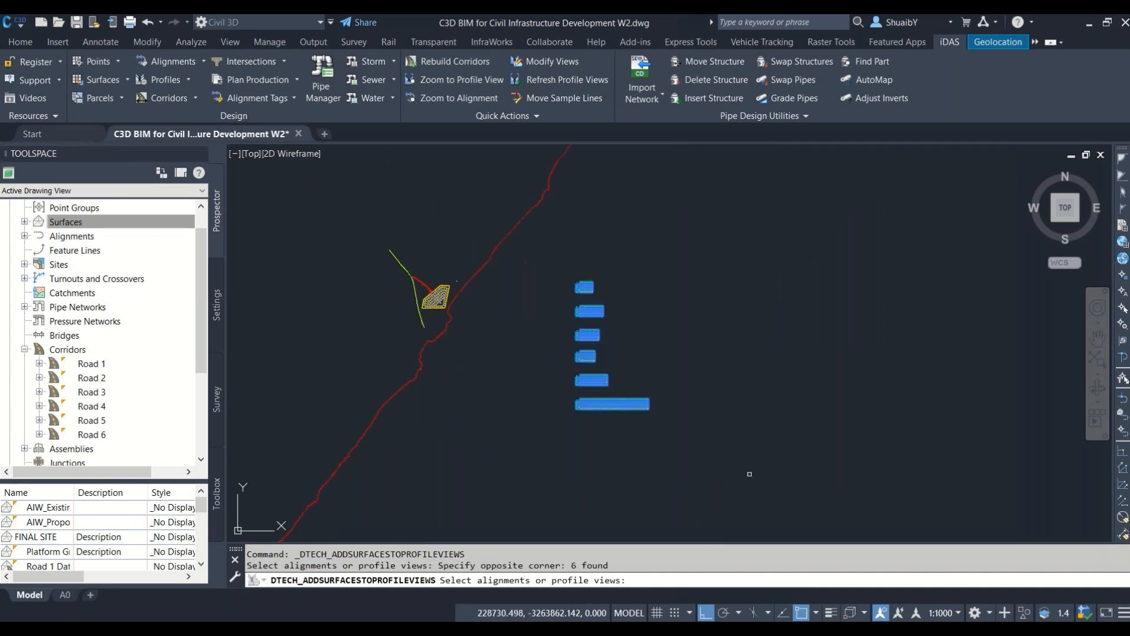
pyautogui.press('Escape')
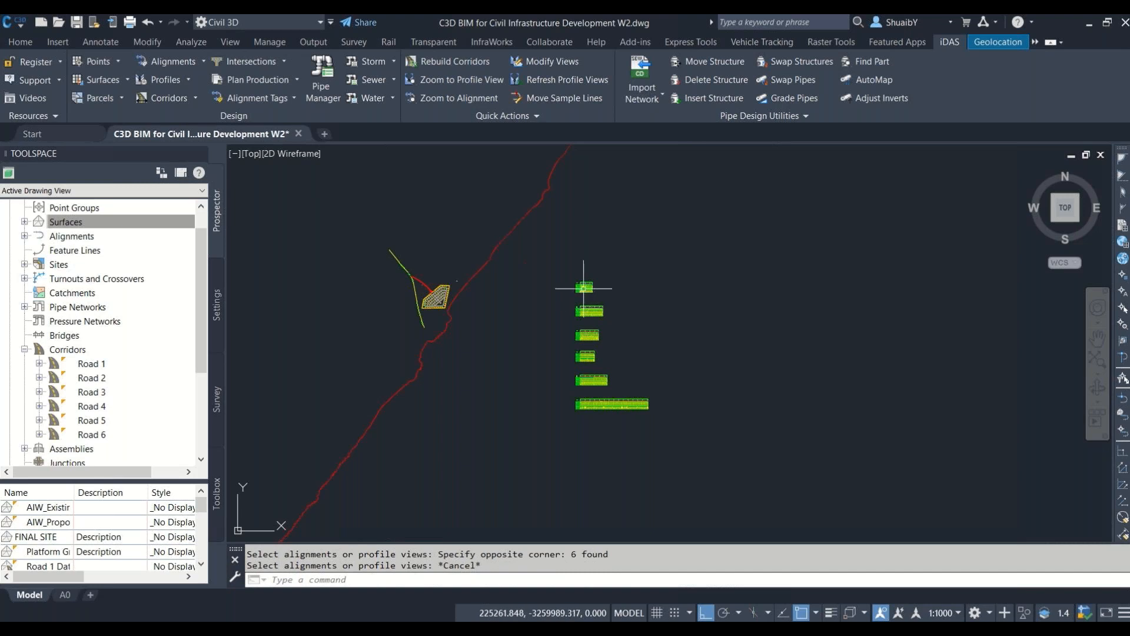
# Step: Turn on the lineweight display for the drawing and view the column of road profile views
pyautogui.click(840, 615)
pyautogui.scroll(4, 574, 297)
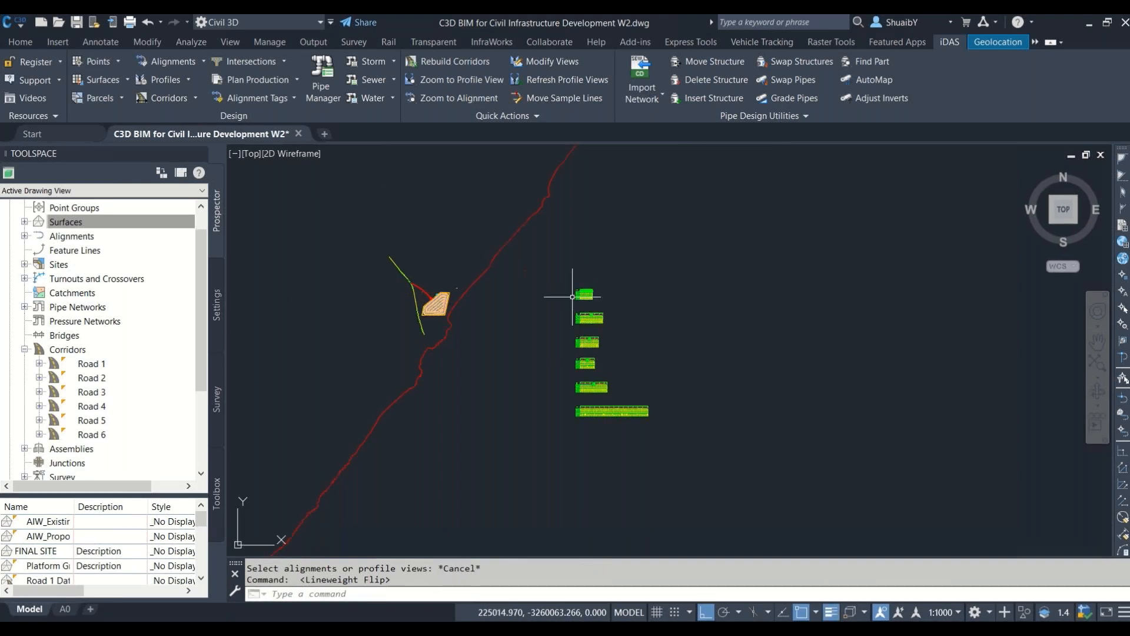
pyautogui.scroll(5, 609, 423)
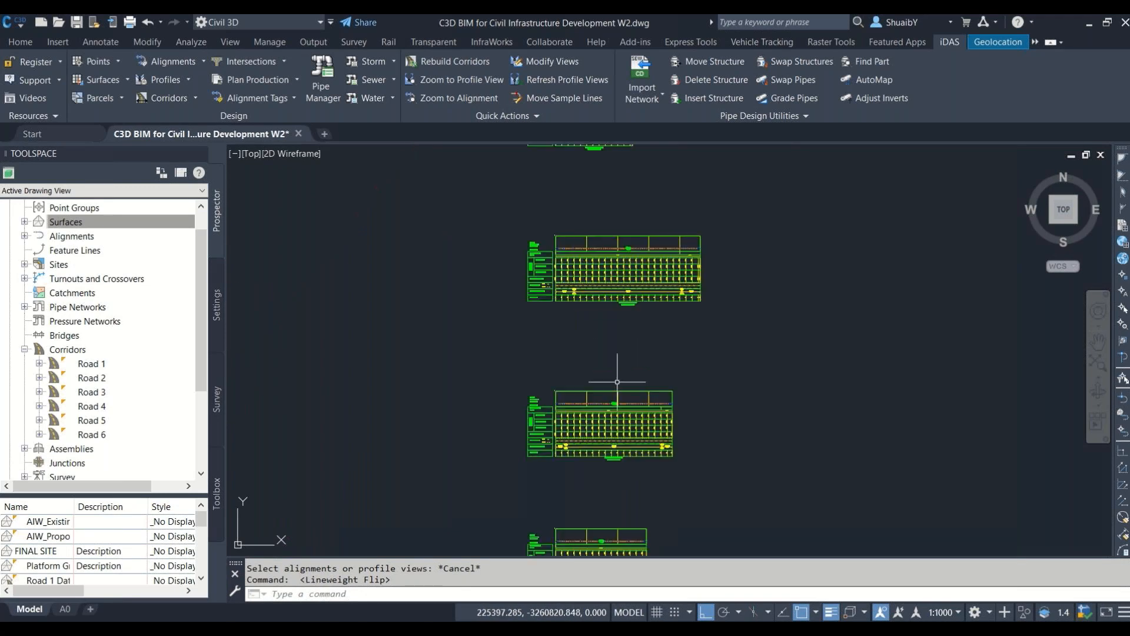
# Step: Examine the road profile views, checking the heavy green line against the profile lines up close
pyautogui.scroll(8, 608, 439)
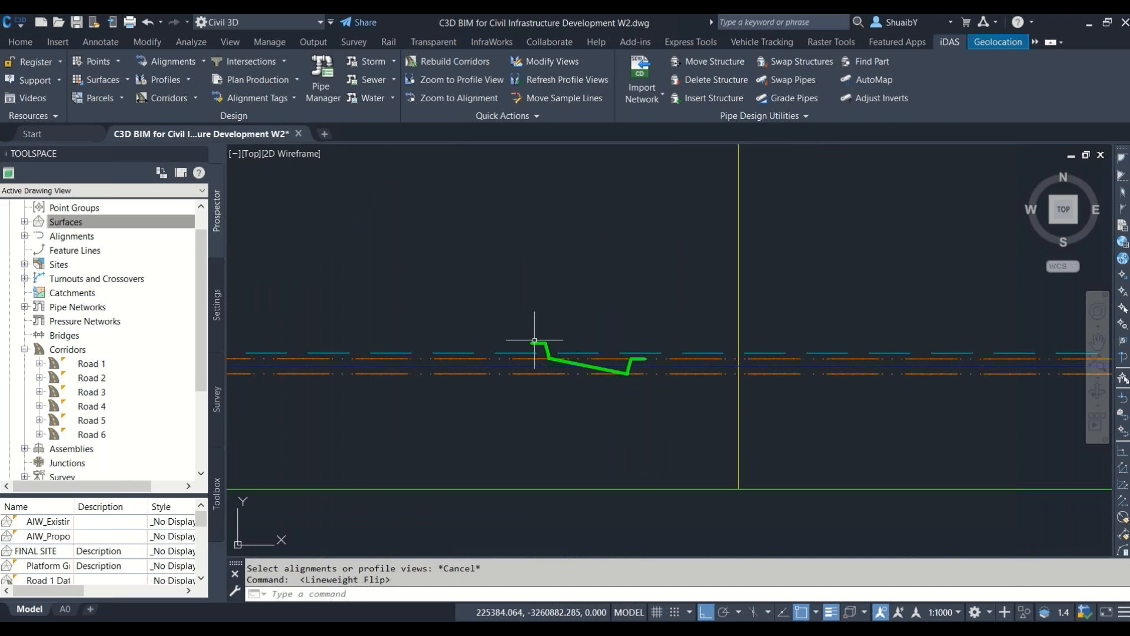
pyautogui.scroll(-5, 550, 312)
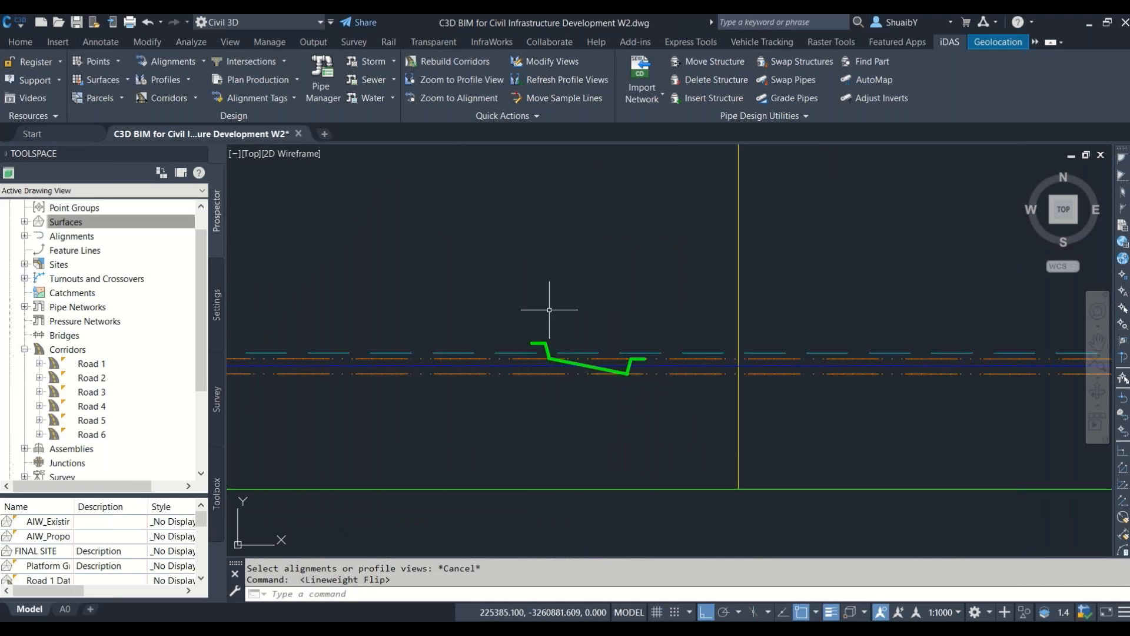
pyautogui.scroll(-4, 550, 308)
pyautogui.scroll(-6, 553, 312)
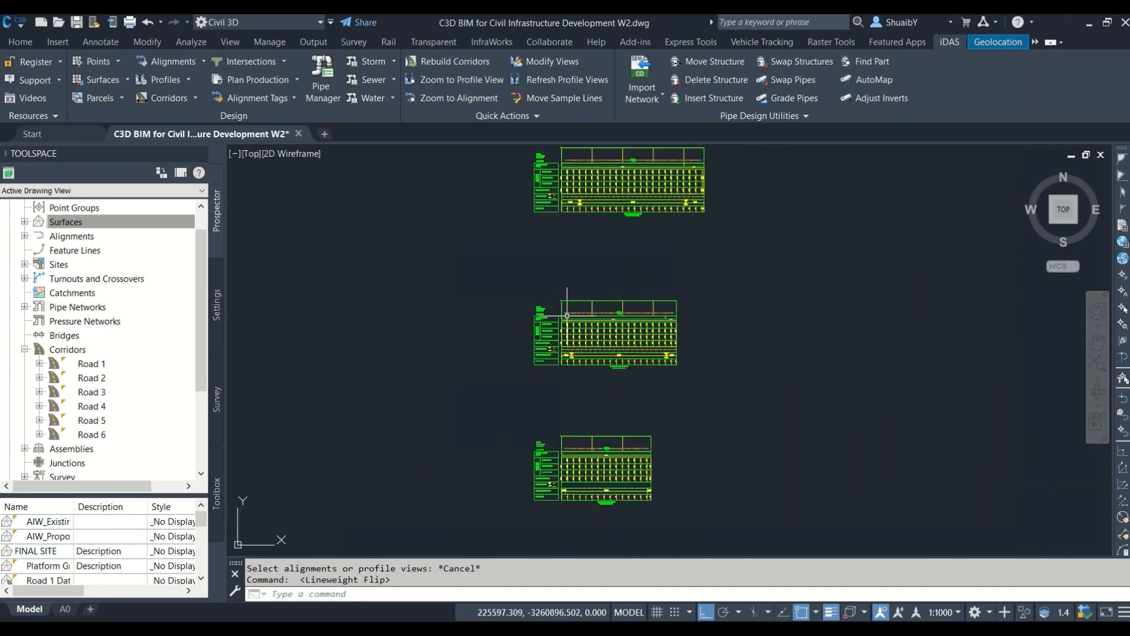
pyautogui.scroll(5, 371, 253)
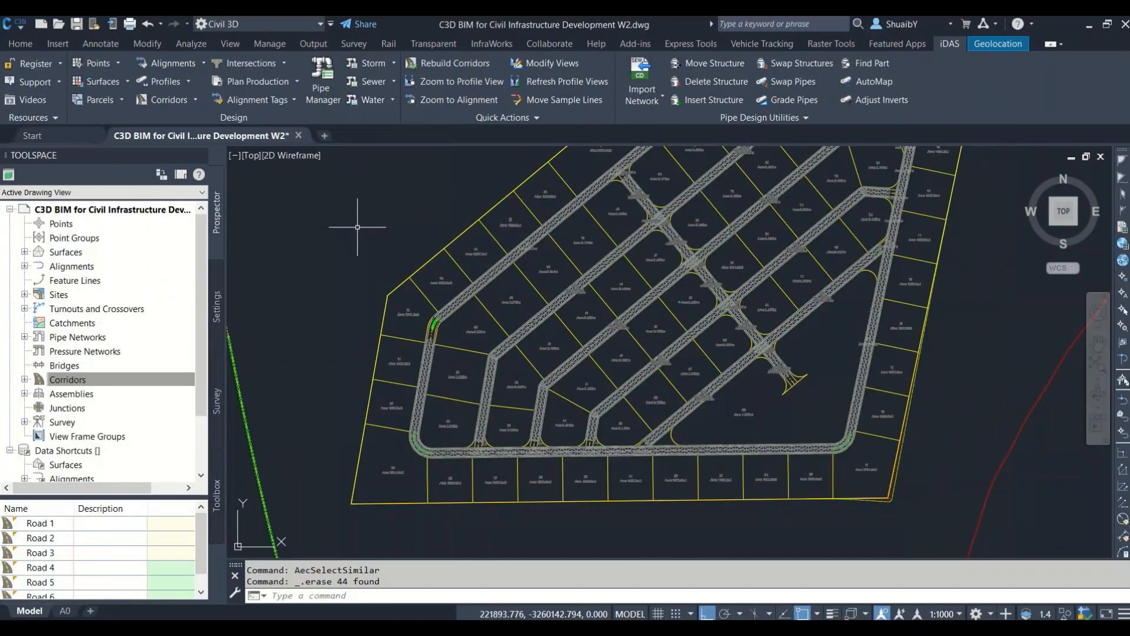
# Step: Create intersection bellmouths with radius 10 where the side road between plots 69 and 38 meets the southern perimeter road
pyautogui.scroll(8, 481, 393)
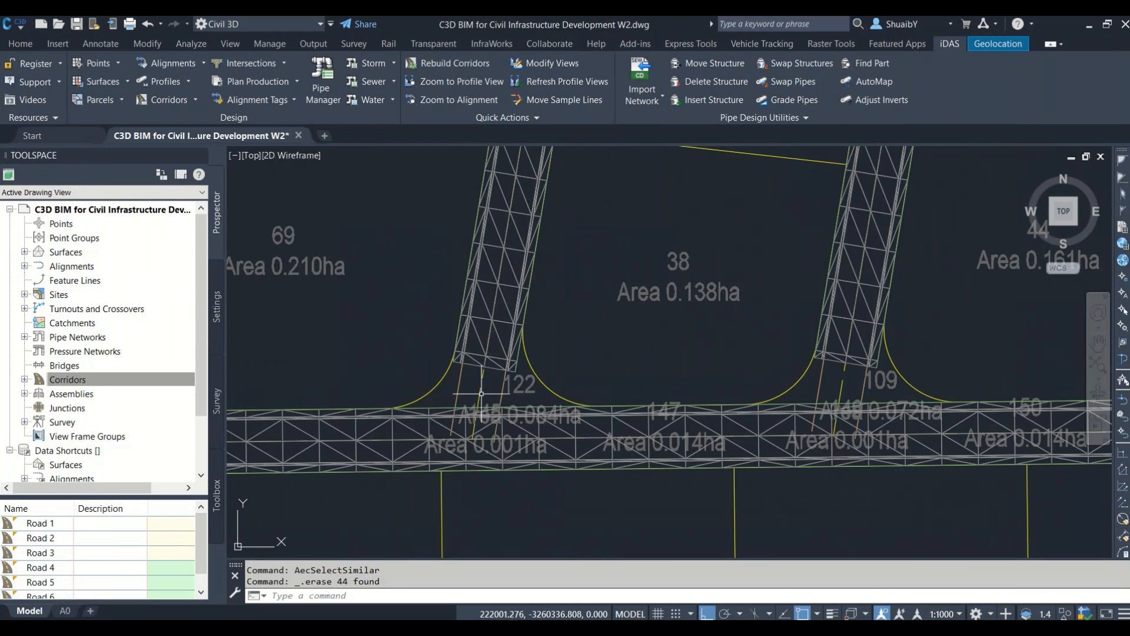
pyautogui.click(950, 43)
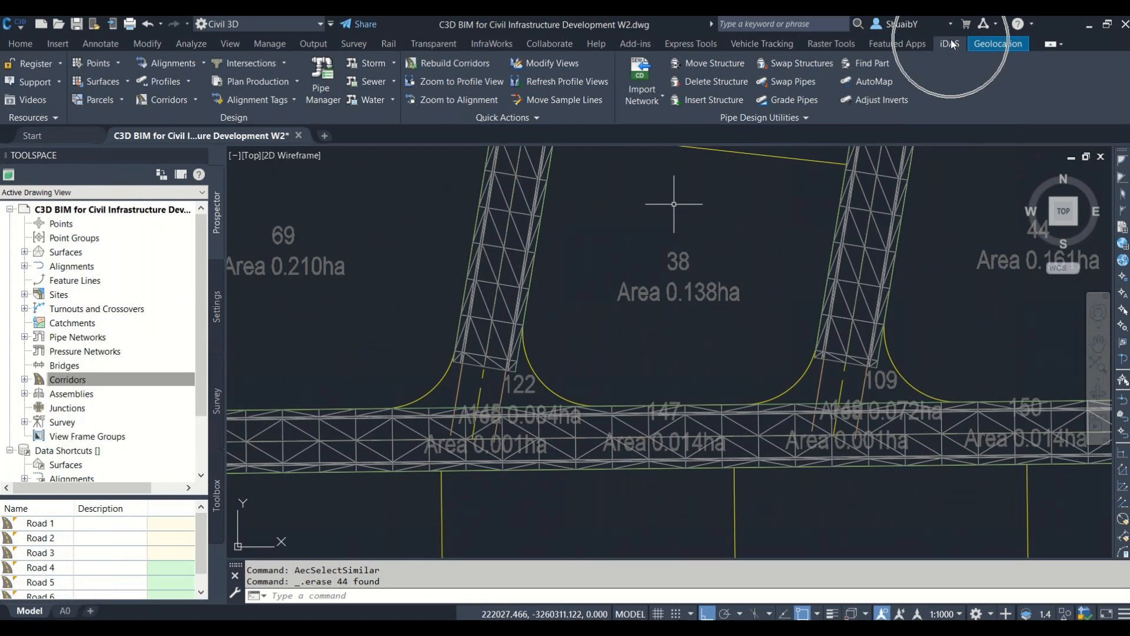
pyautogui.click(282, 64)
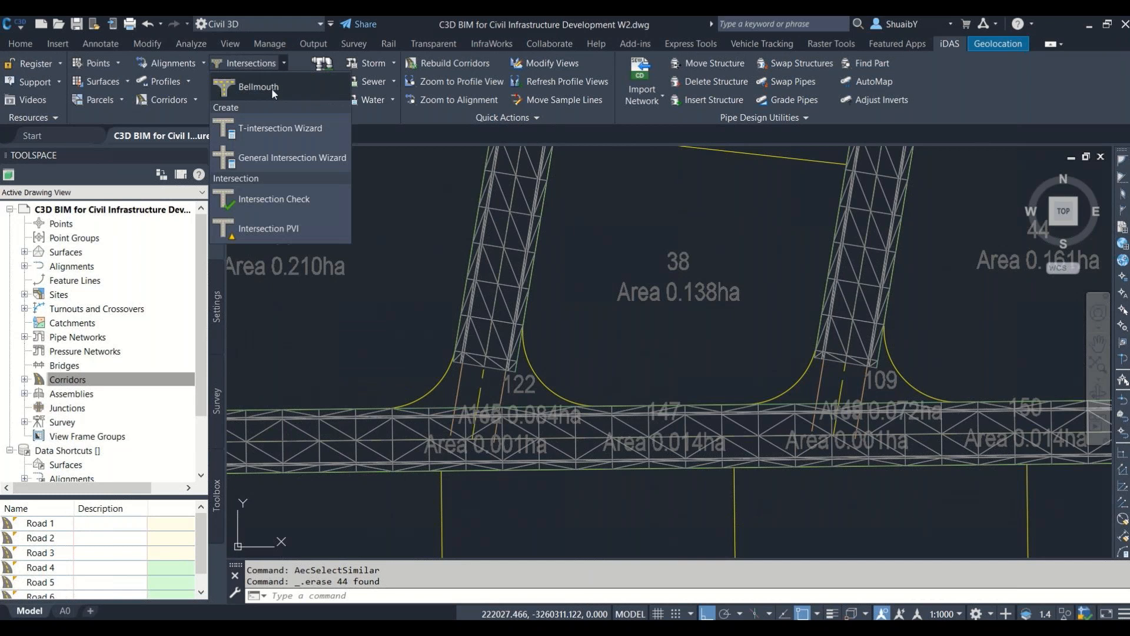
pyautogui.click(271, 87)
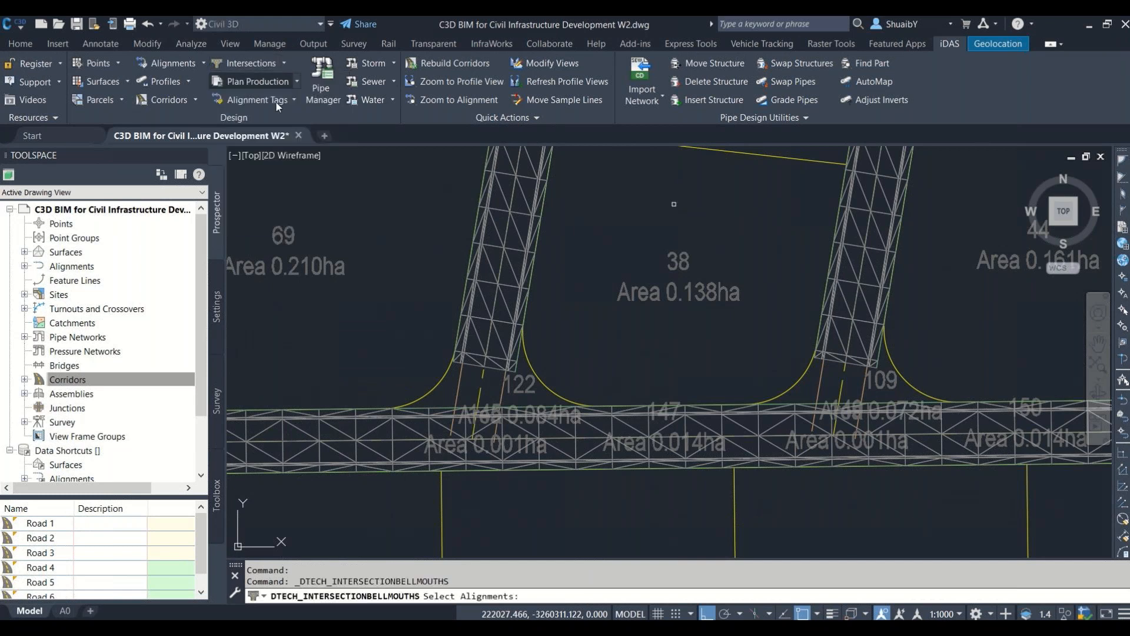
pyautogui.click(550, 505)
pyautogui.click(401, 372)
pyautogui.press('Return')
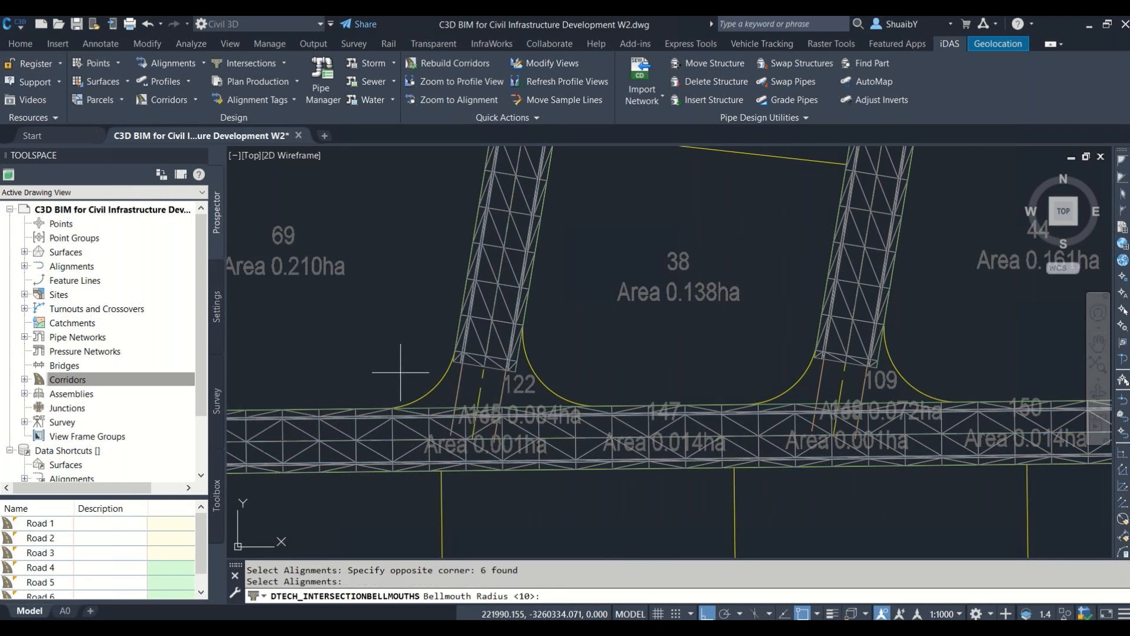
pyautogui.press('Return')
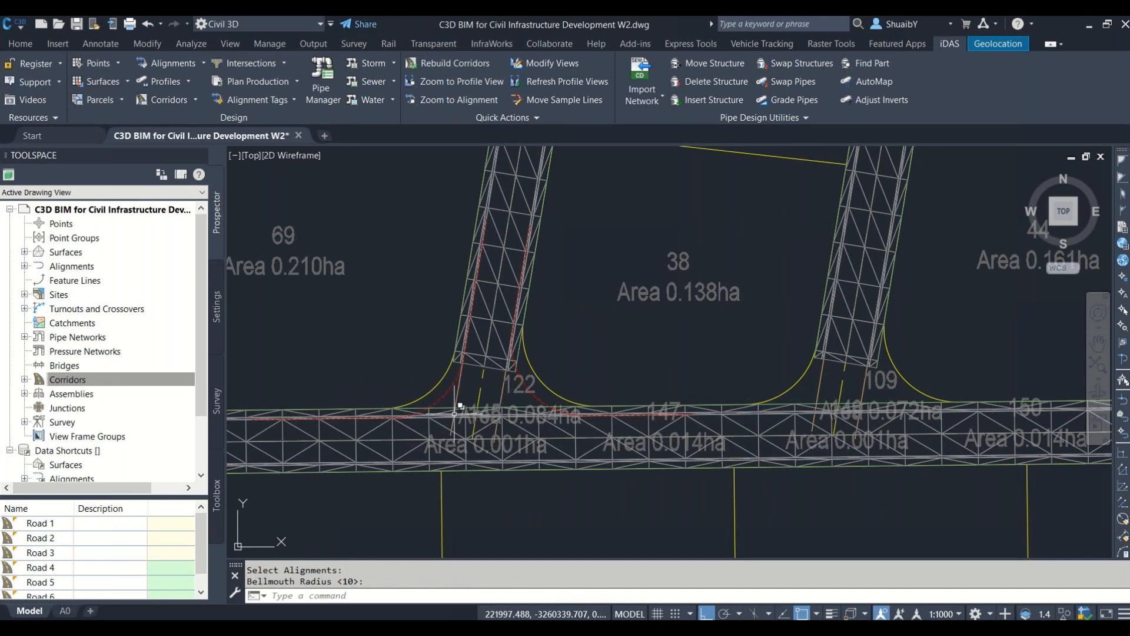
# Step: Create radius 10 bellmouths at the junction of the perimeter road and the side road between plots 38 and 44
pyautogui.press('Return')
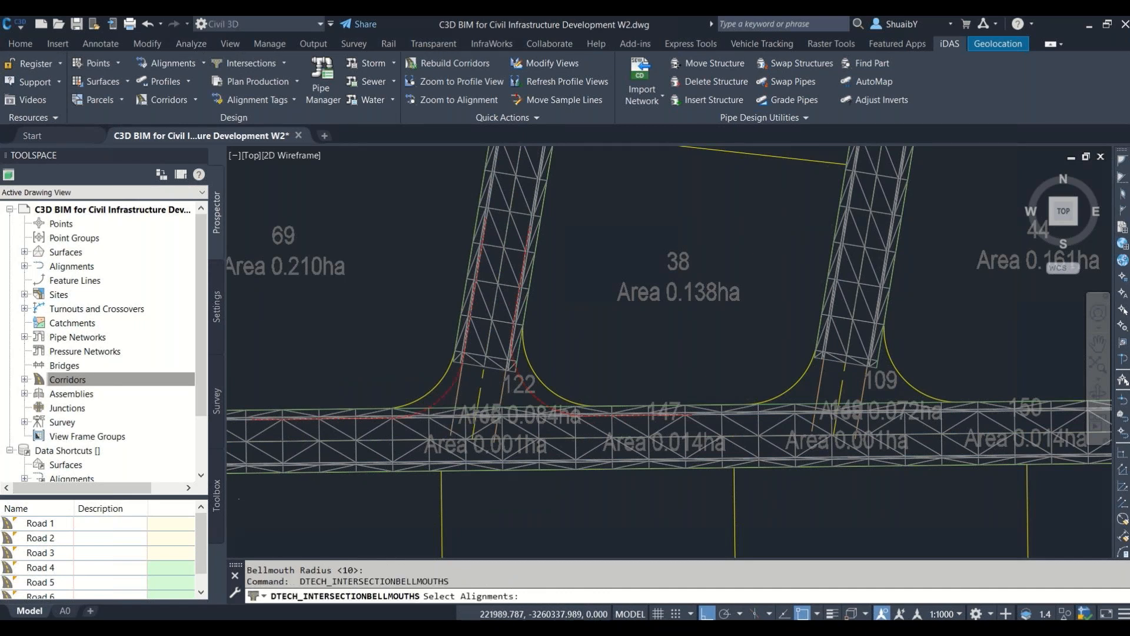
pyautogui.scroll(-5, 648, 412)
pyautogui.scroll(5, 589, 383)
pyautogui.click(601, 448)
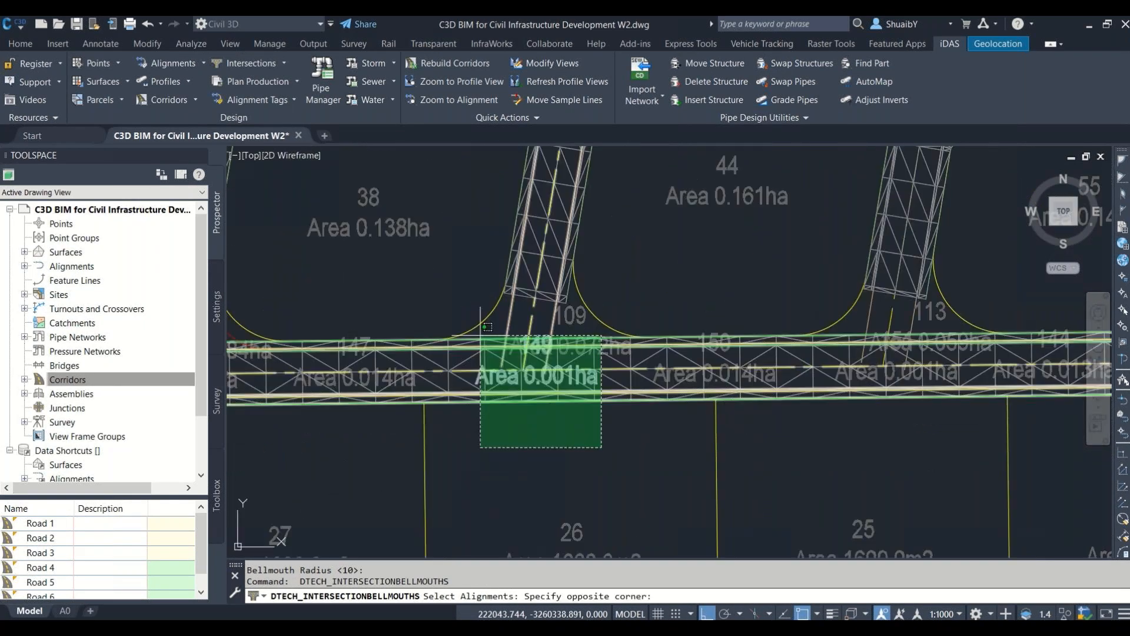
pyautogui.click(488, 327)
pyautogui.press('Return')
pyautogui.press('Return')
# Step: Add radius 10 bellmouths where the side road between plots 44 and 55 joins the perimeter road above plot 25
pyautogui.press('Return')
pyautogui.scroll(-5, 476, 314)
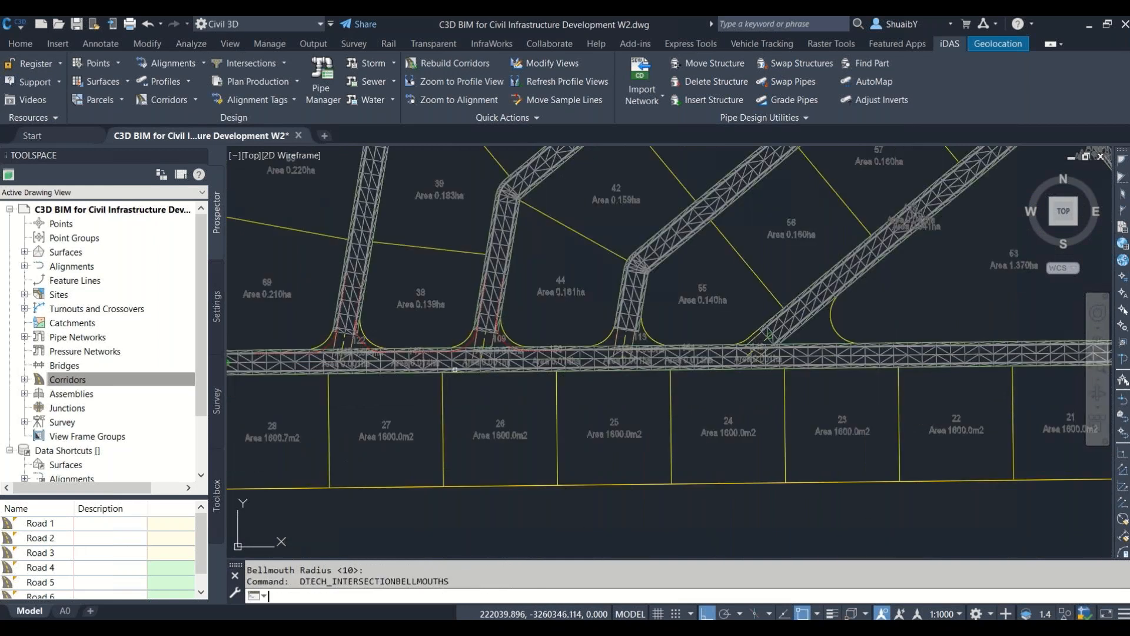
pyautogui.scroll(4, 845, 302)
pyautogui.scroll(2, 638, 392)
pyautogui.click(666, 364)
pyautogui.click(569, 268)
pyautogui.press('Return')
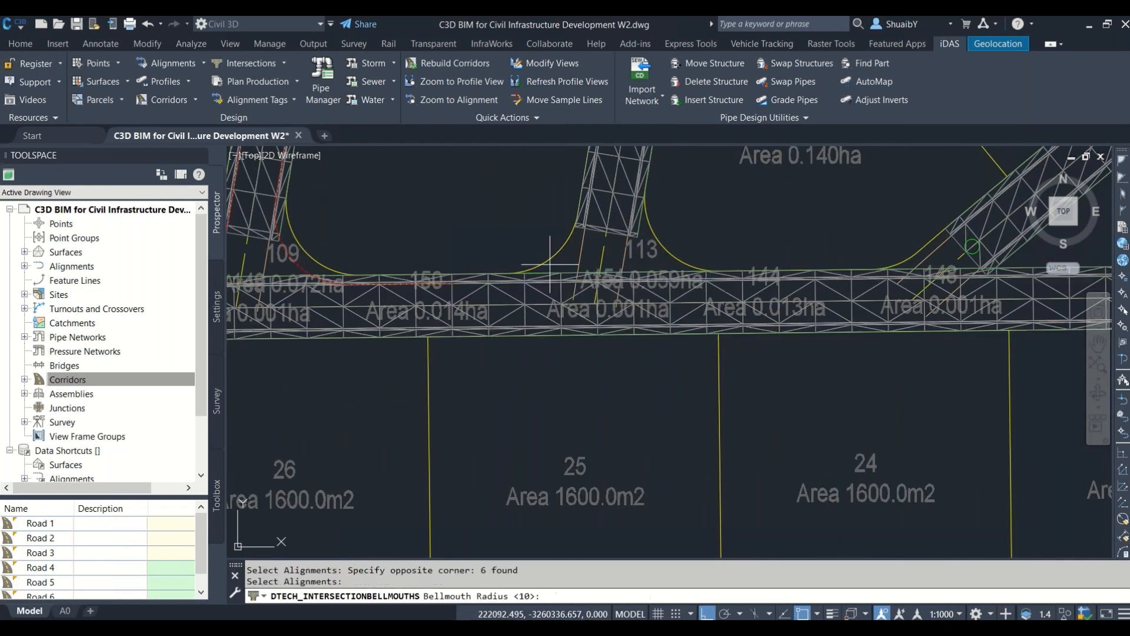
pyautogui.press('Return')
# Step: Try to create radius 10 bellmouths at the skewed junction above plot 24, selecting the alignments with a wide crossing window
pyautogui.scroll(-3, 491, 356)
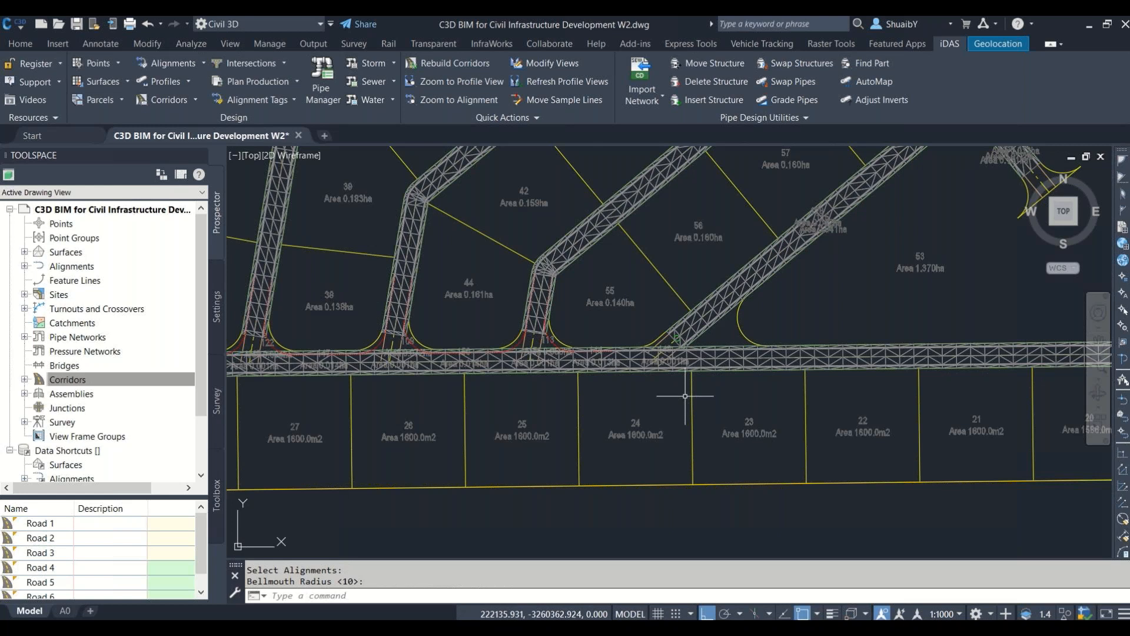
pyautogui.scroll(3, 685, 379)
pyautogui.click(676, 380)
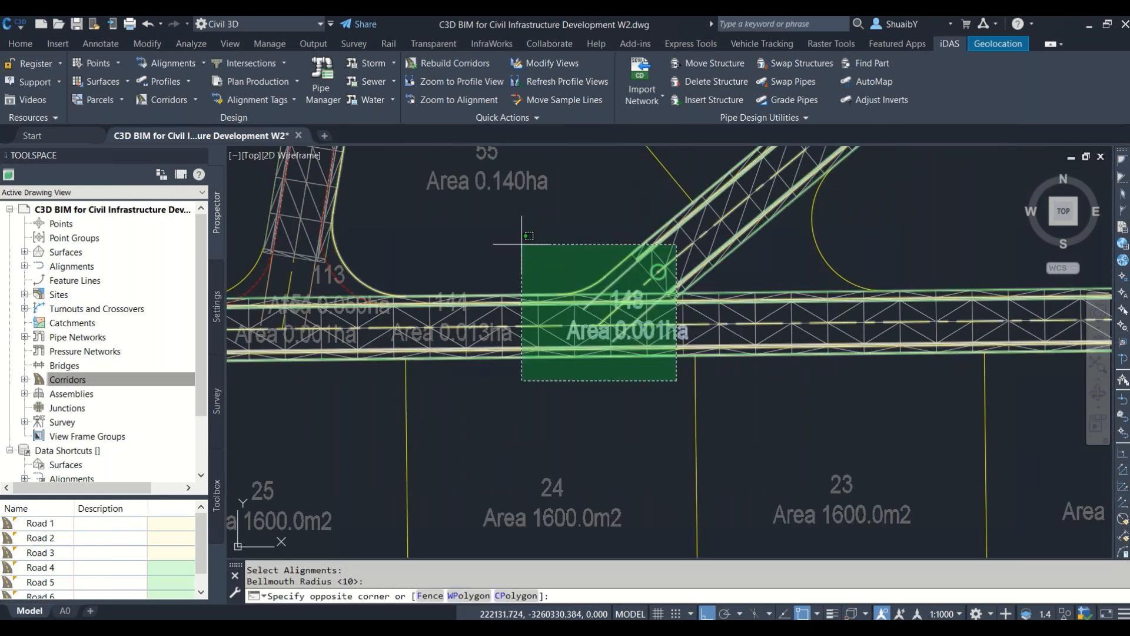
pyautogui.click(521, 244)
pyautogui.press('Return')
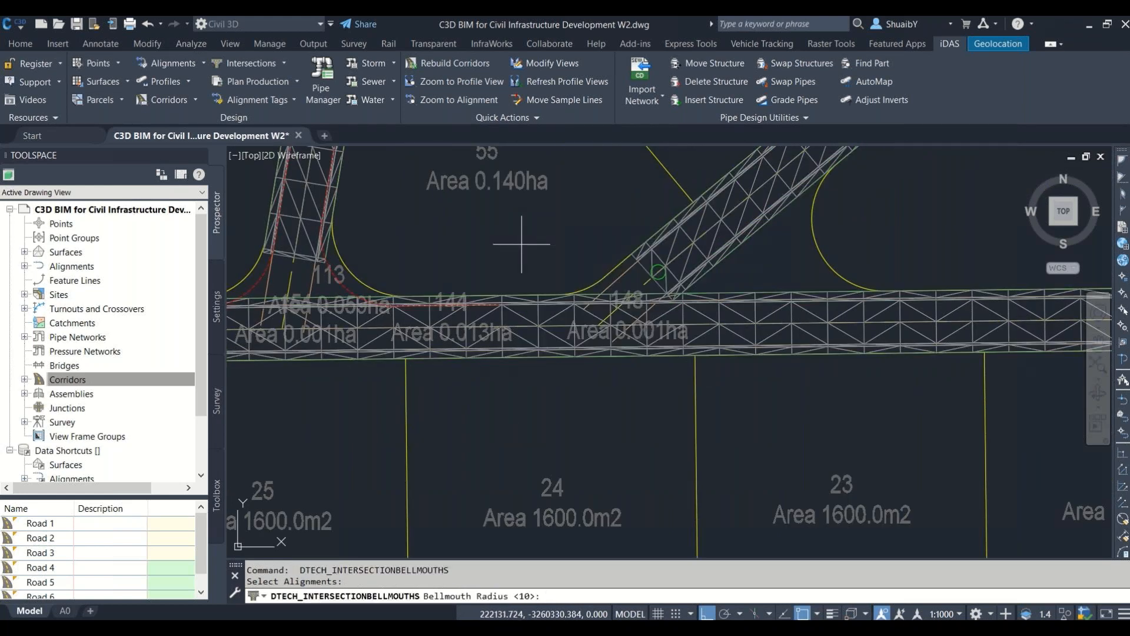
pyautogui.press('Return')
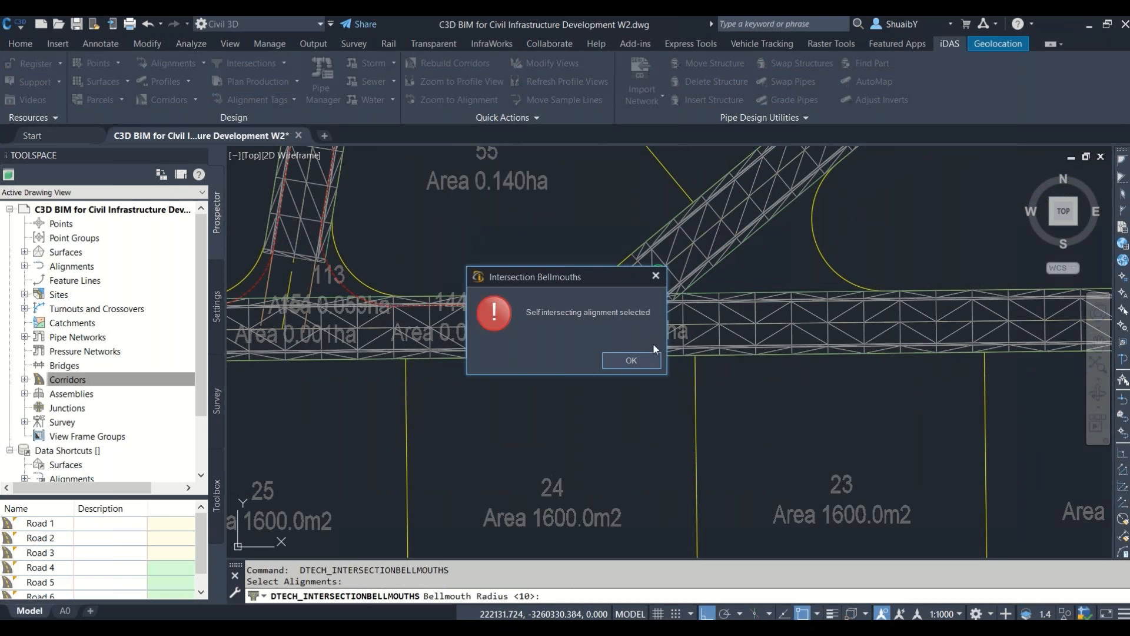
pyautogui.click(638, 360)
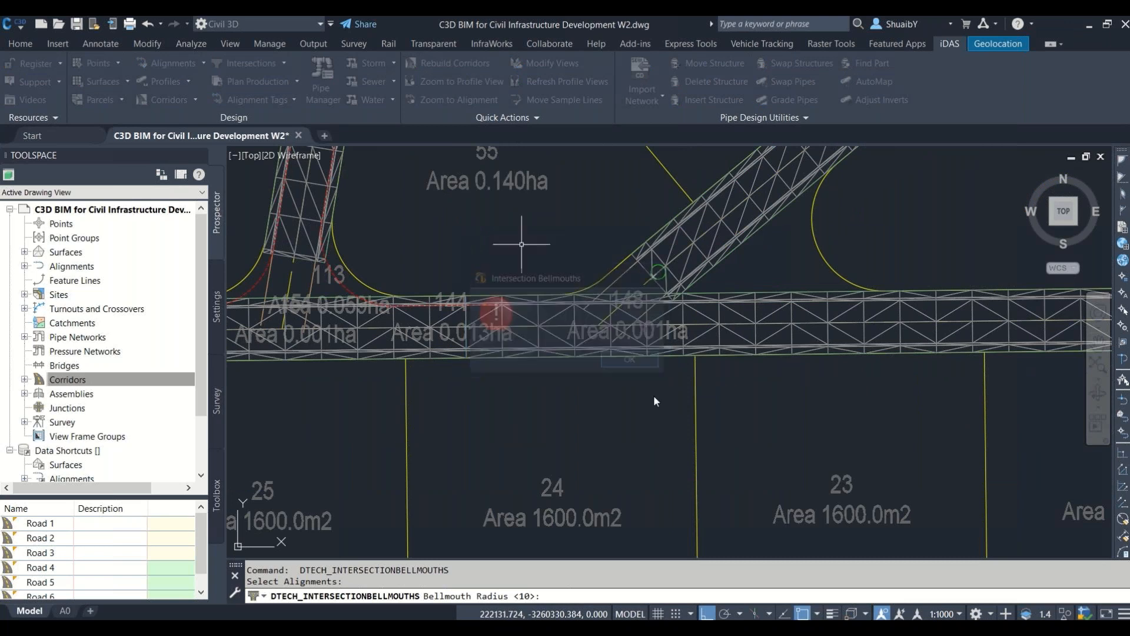
# Step: Create radius 10 bellmouths at the skewed junction above plot 24, using a narrower selection around the two roads' alignments
pyautogui.press('Return')
pyautogui.click(629, 375)
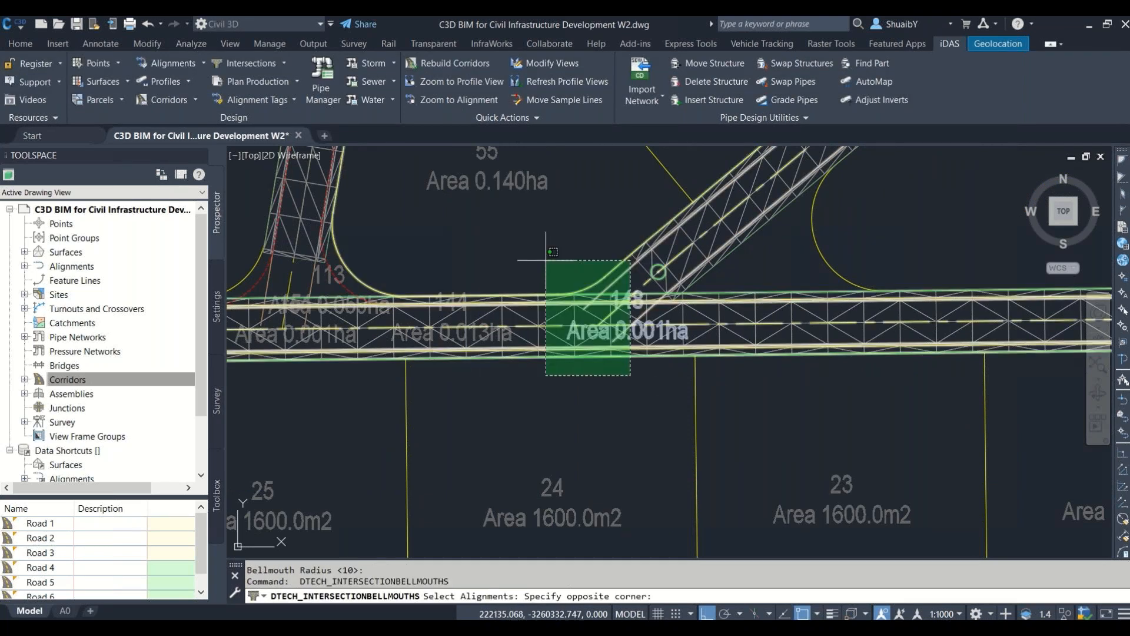
pyautogui.click(553, 252)
pyautogui.press('Return')
pyautogui.press('Return')
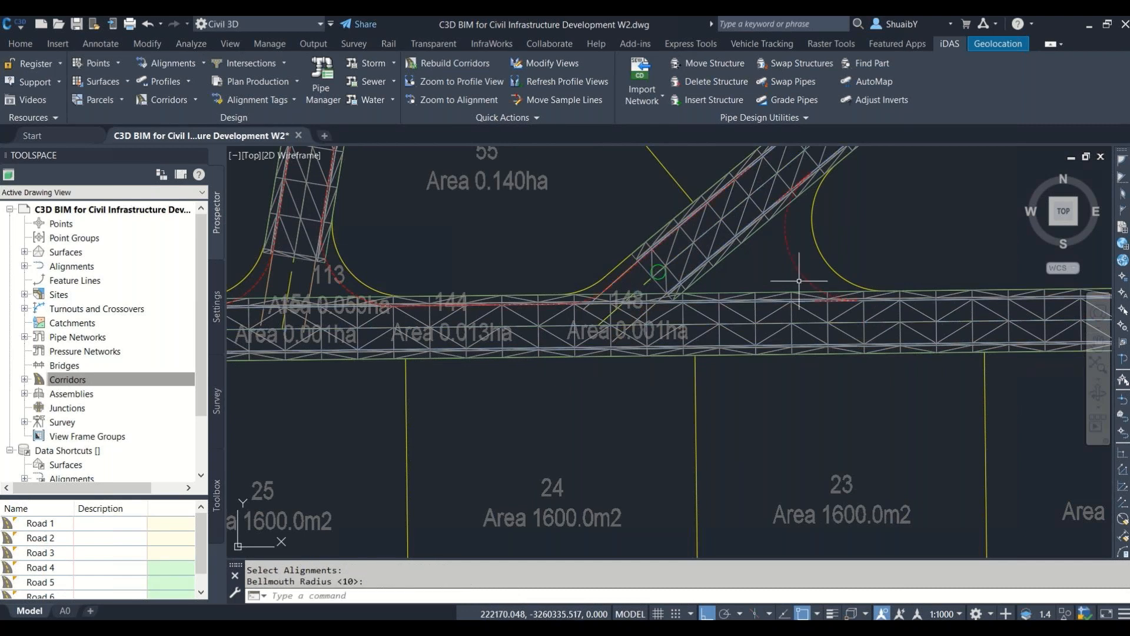
# Step: Examine the bellmouths at the side-road junctions along the southern and eastern perimeter road
pyautogui.scroll(-6, 798, 281)
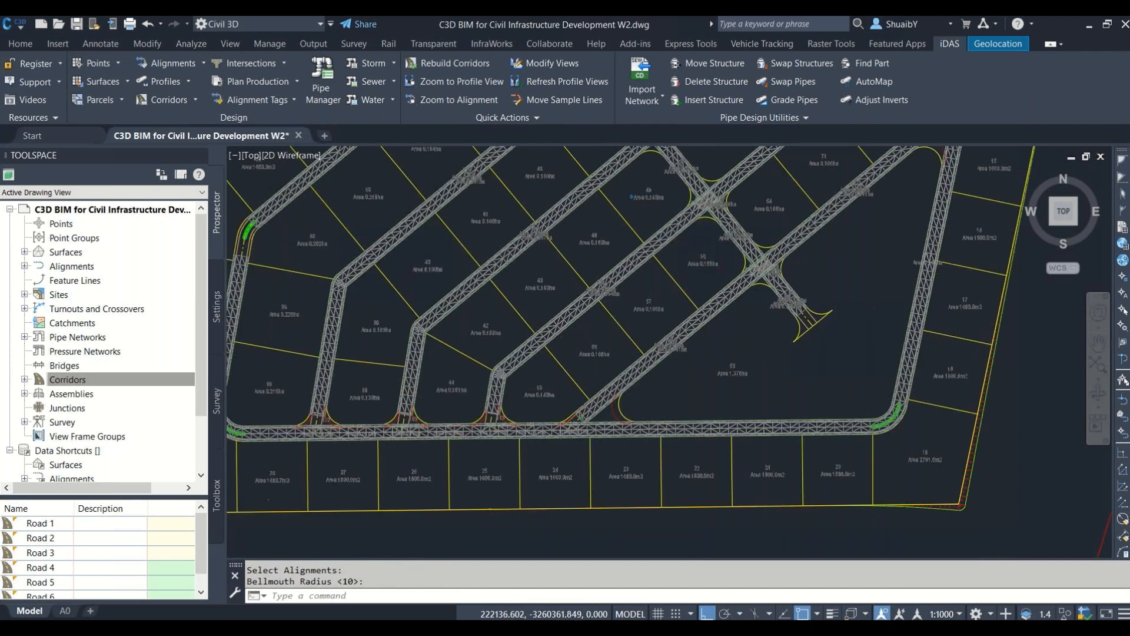
pyautogui.scroll(-4, 544, 462)
pyautogui.scroll(6, 740, 206)
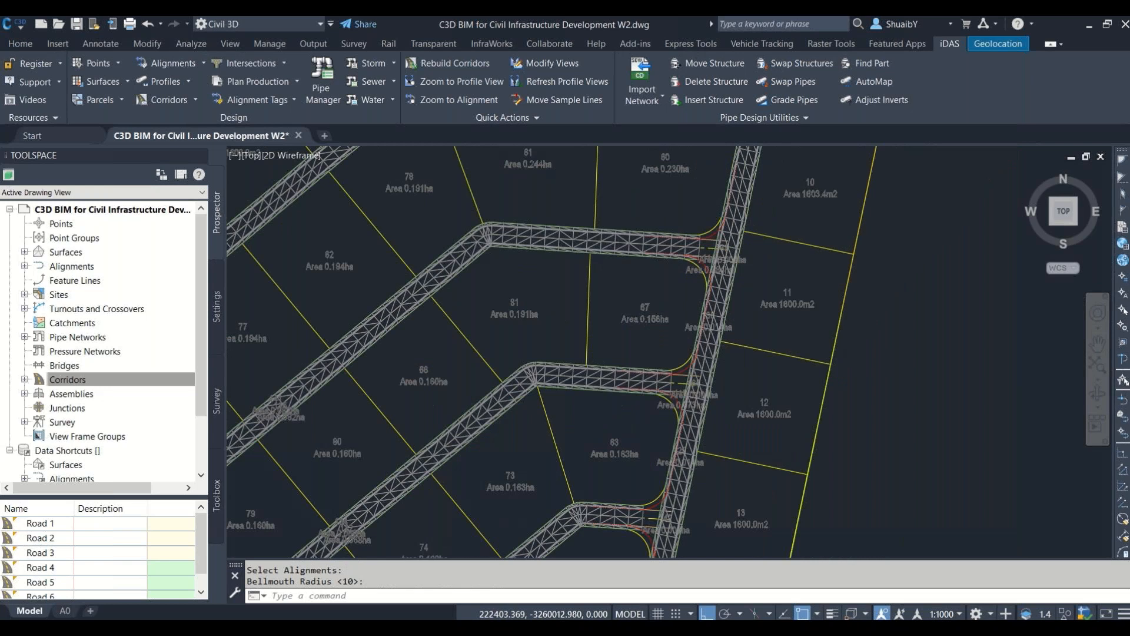
pyautogui.scroll(3, 663, 220)
pyautogui.scroll(-5, 663, 220)
pyautogui.scroll(-2, 657, 344)
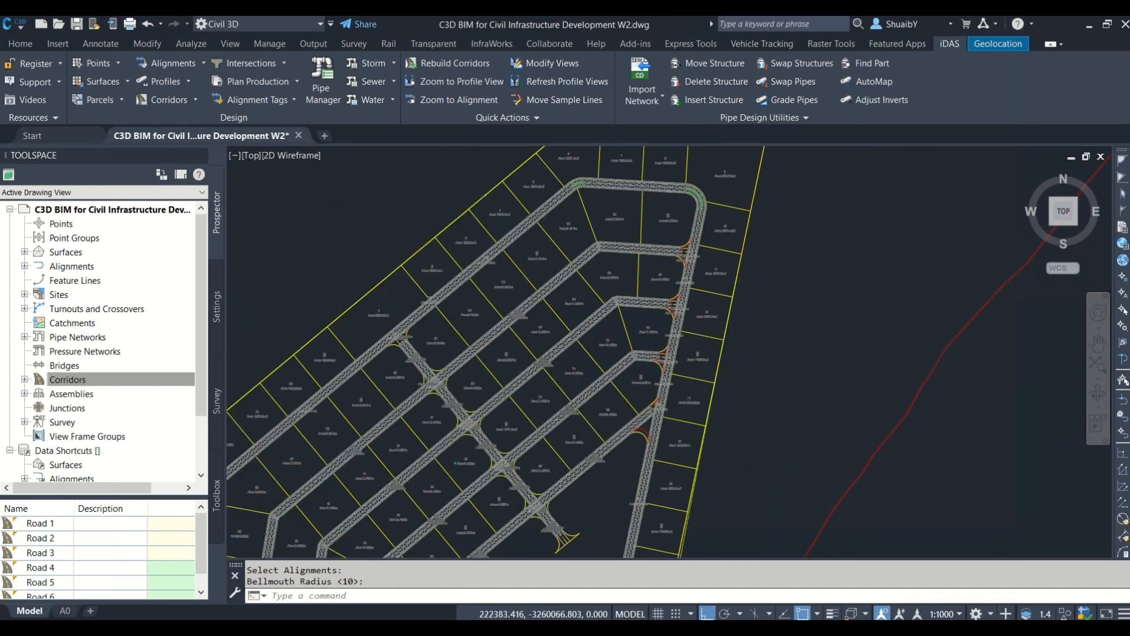
pyautogui.scroll(5, 657, 344)
pyautogui.scroll(4, 647, 425)
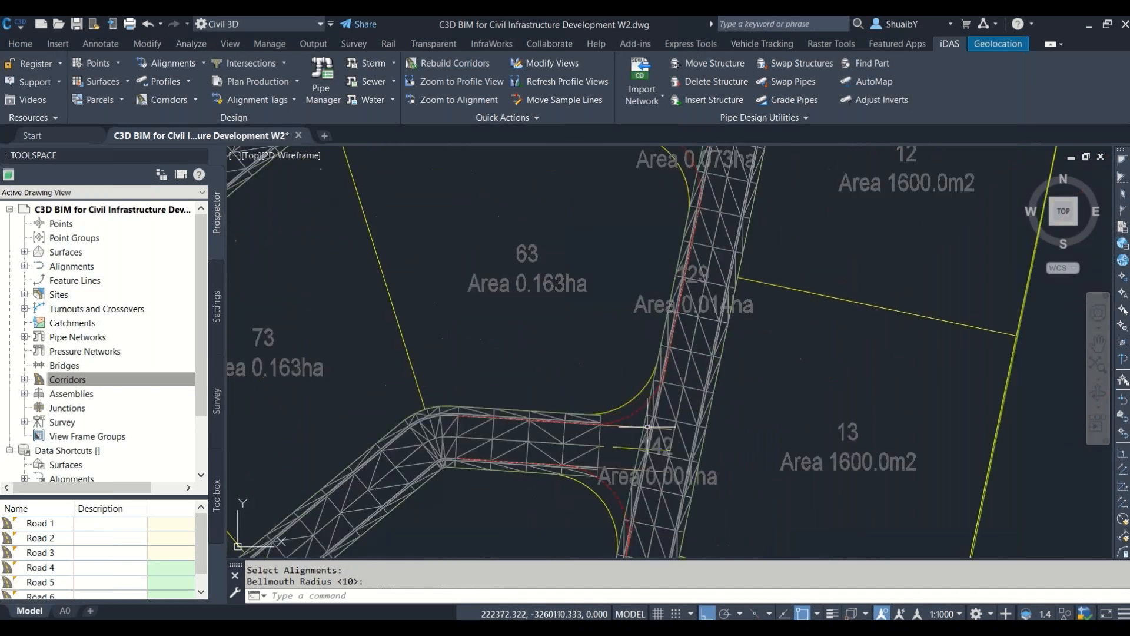
pyautogui.scroll(-6, 664, 443)
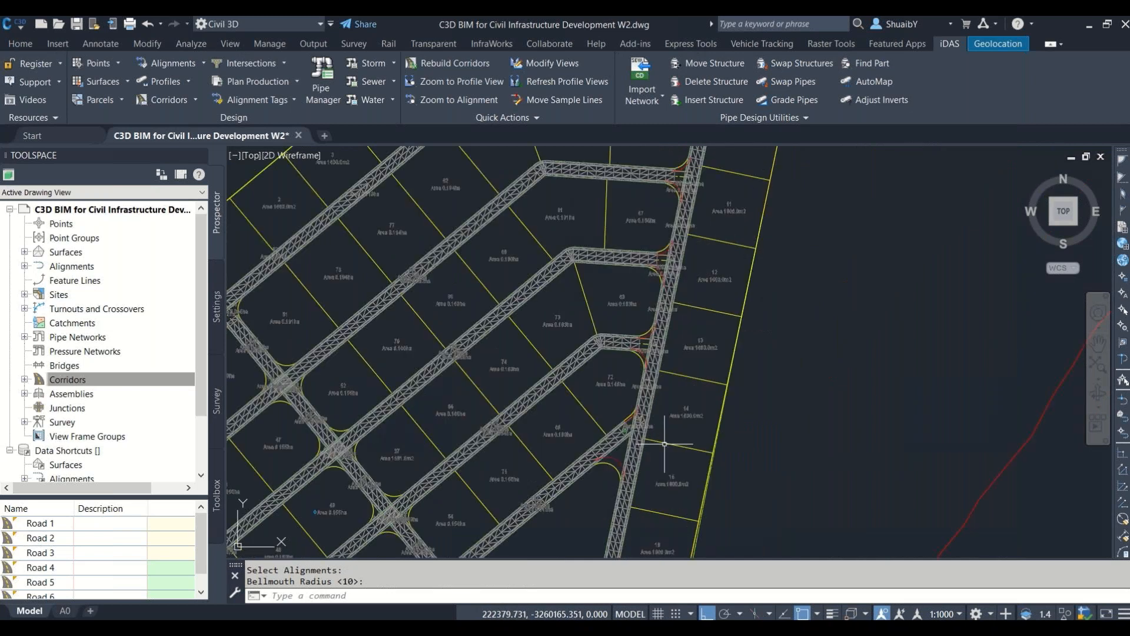
pyautogui.moveTo(664, 443); pyautogui.dragTo(661, 346, button='middle')
pyautogui.scroll(2, 641, 344)
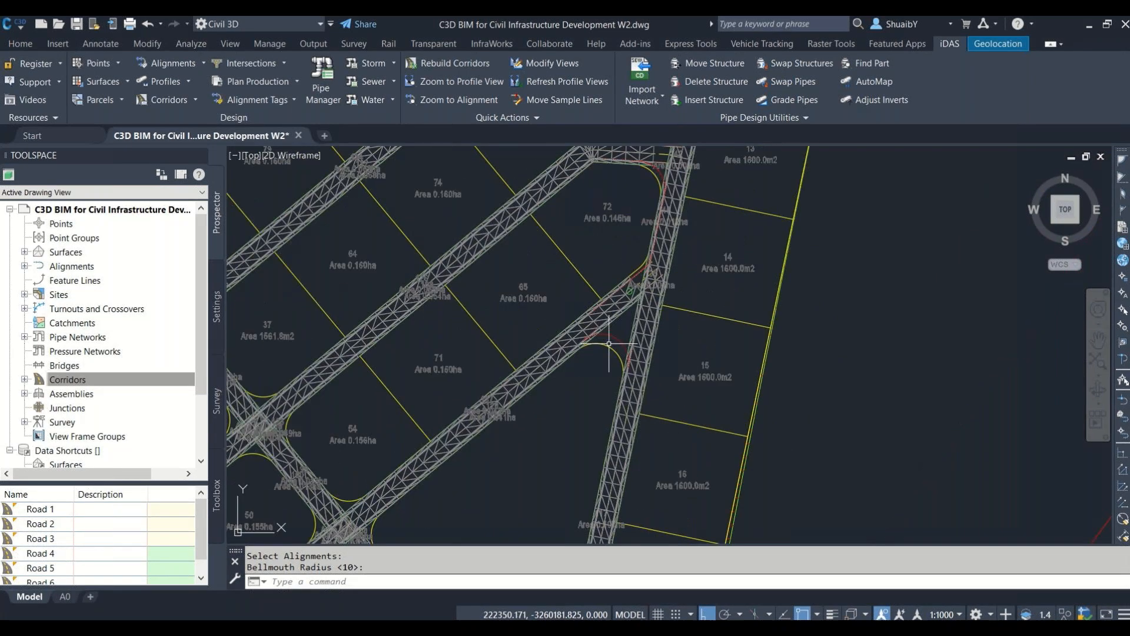
pyautogui.scroll(-5, 676, 293)
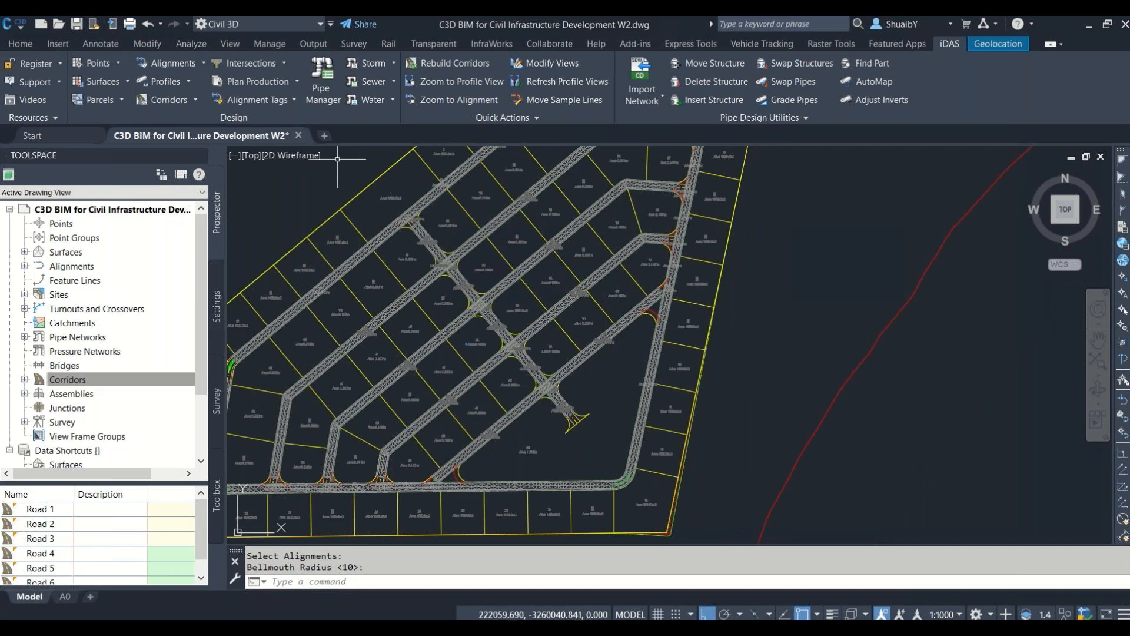
# Step: Create radius 10 bellmouths at the T-junction between plots 45 and 51, where the central cross road meets the north-western road
pyautogui.scroll(9, 417, 189)
pyautogui.scroll(-2, 610, 285)
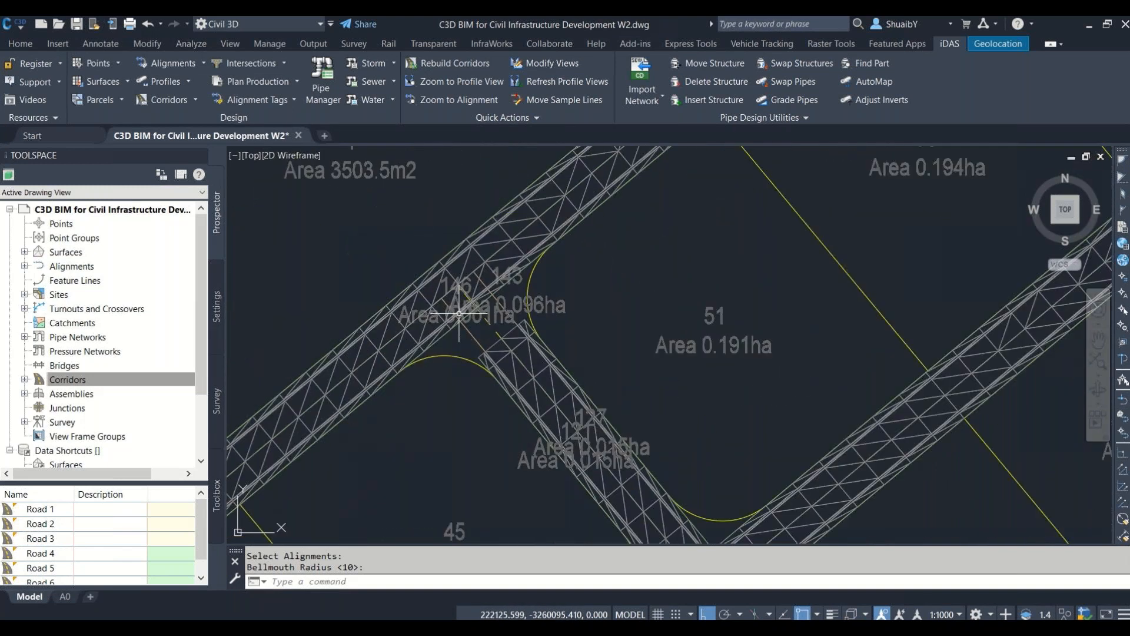
pyautogui.press('Return')
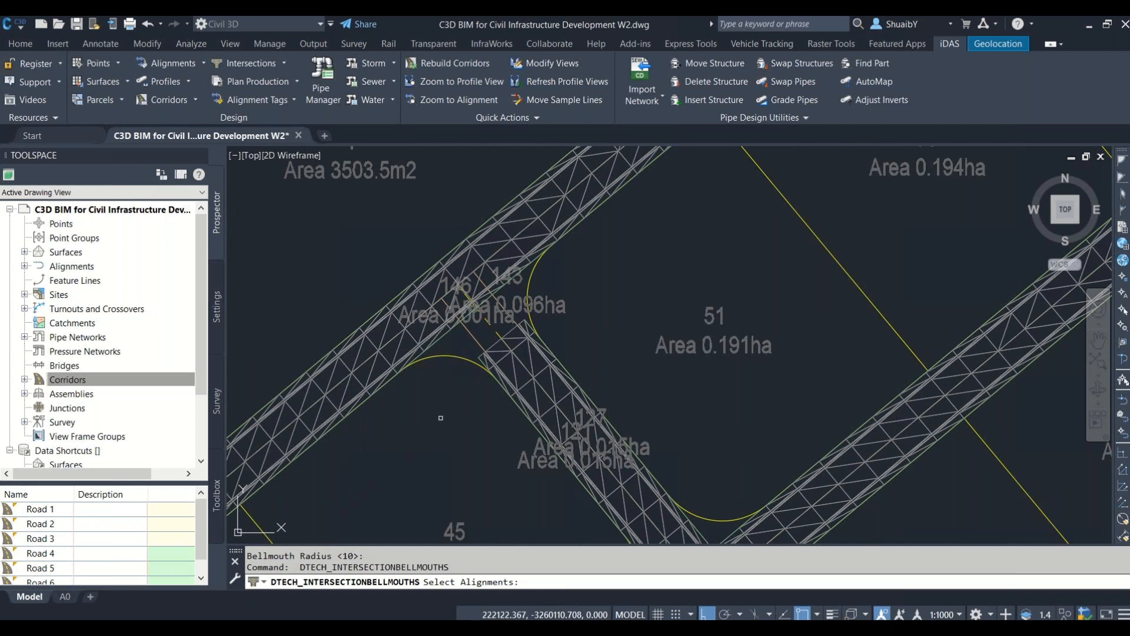
pyautogui.click(598, 341)
pyautogui.click(362, 258)
pyautogui.press('Return')
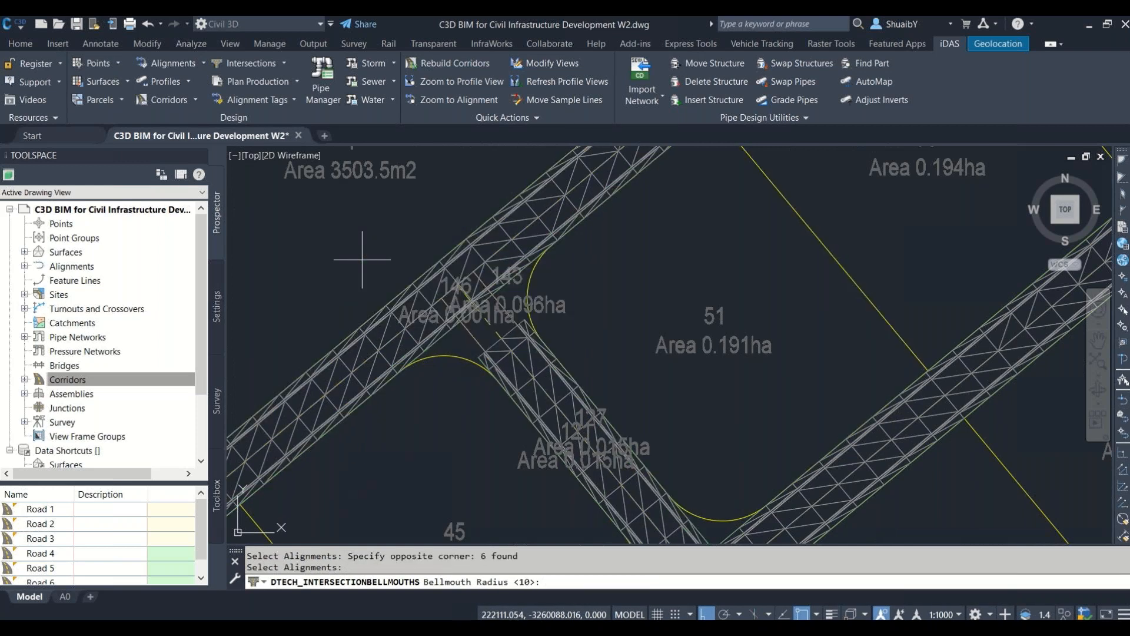
pyautogui.press('Return')
# Step: Create radius 10 bellmouths on all corners of the central cross road's crossroads between plots 45 and 52
pyautogui.moveTo(539, 397); pyautogui.dragTo(354, 161, button='middle')
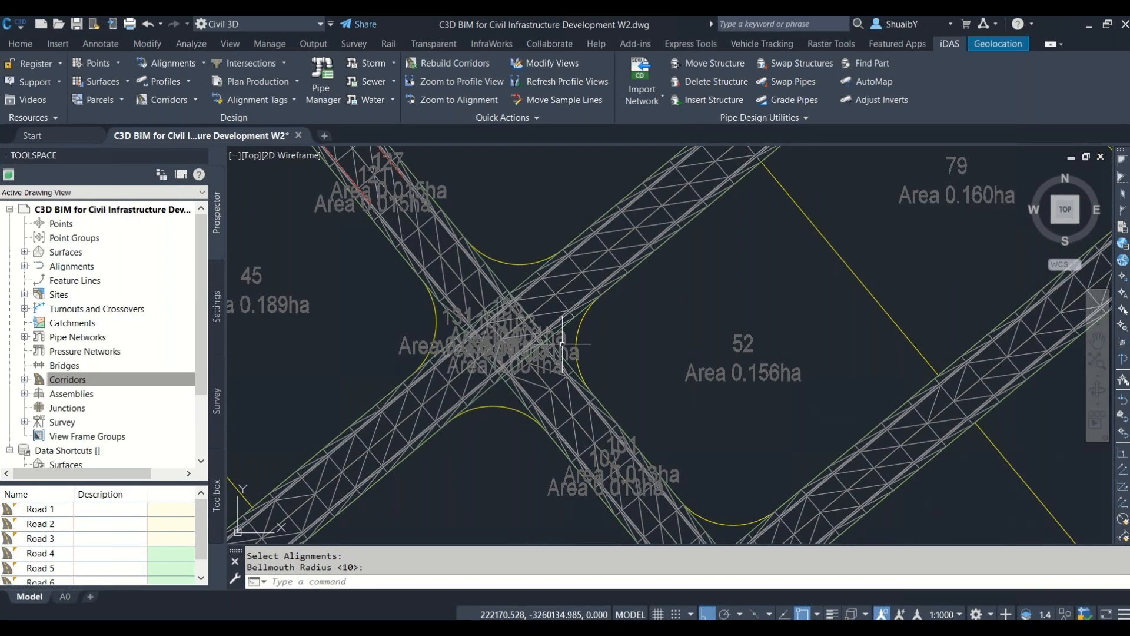
pyautogui.press('Return')
pyautogui.click(648, 420)
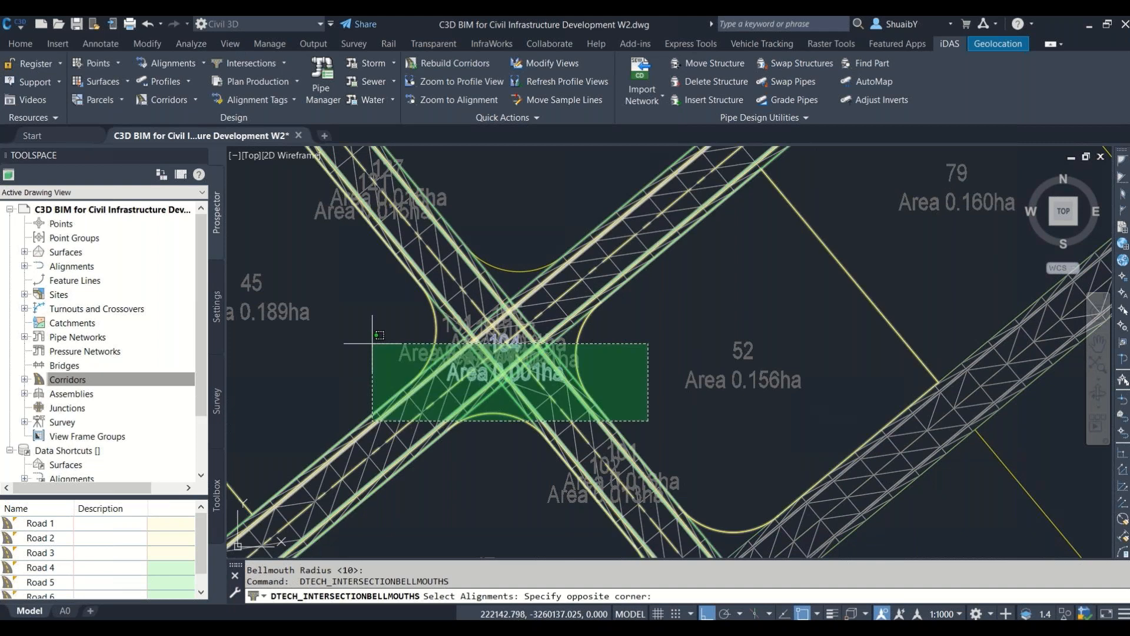
pyautogui.click(373, 344)
pyautogui.press('Return')
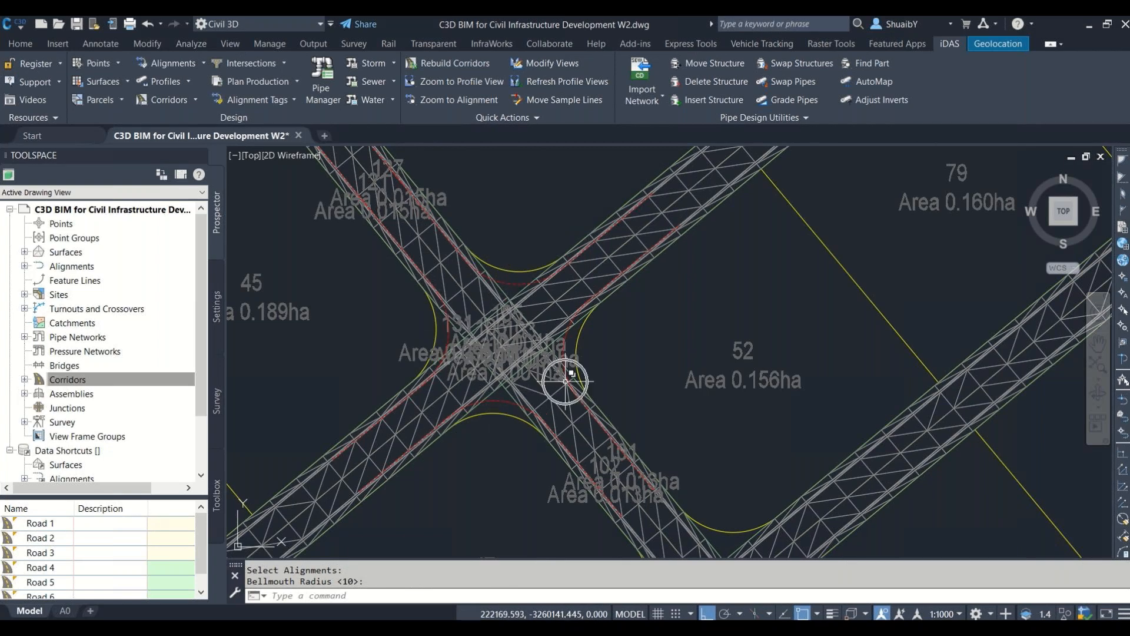
pyautogui.scroll(-2, 377, 255)
pyautogui.scroll(-2, 377, 255)
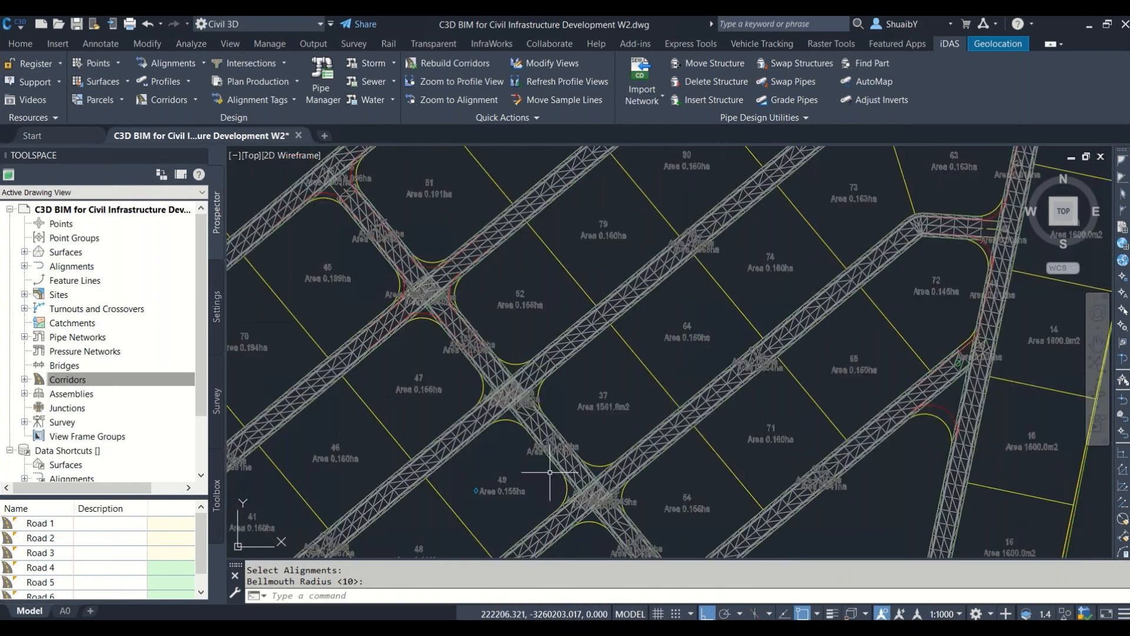
# Step: Create radius 10 bellmouths at the central cross road's crossroads between plots 47 and 37
pyautogui.scroll(2, 550, 471)
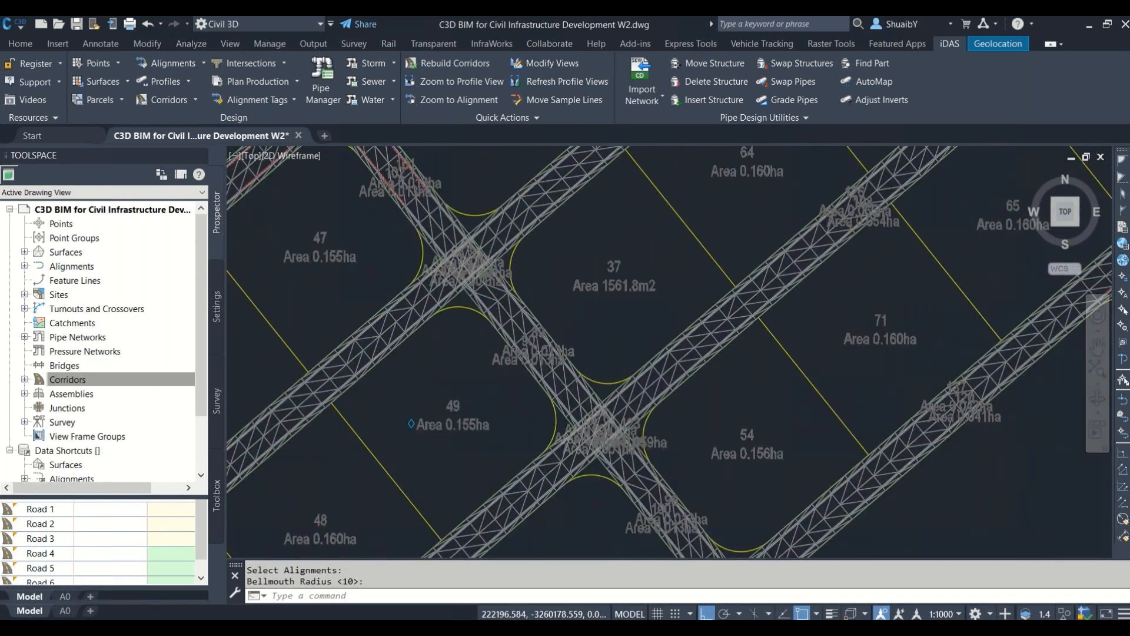
pyautogui.press('Return')
pyautogui.moveTo(542, 310); pyautogui.dragTo(388, 218)
pyautogui.press('Return')
pyautogui.press('Return')
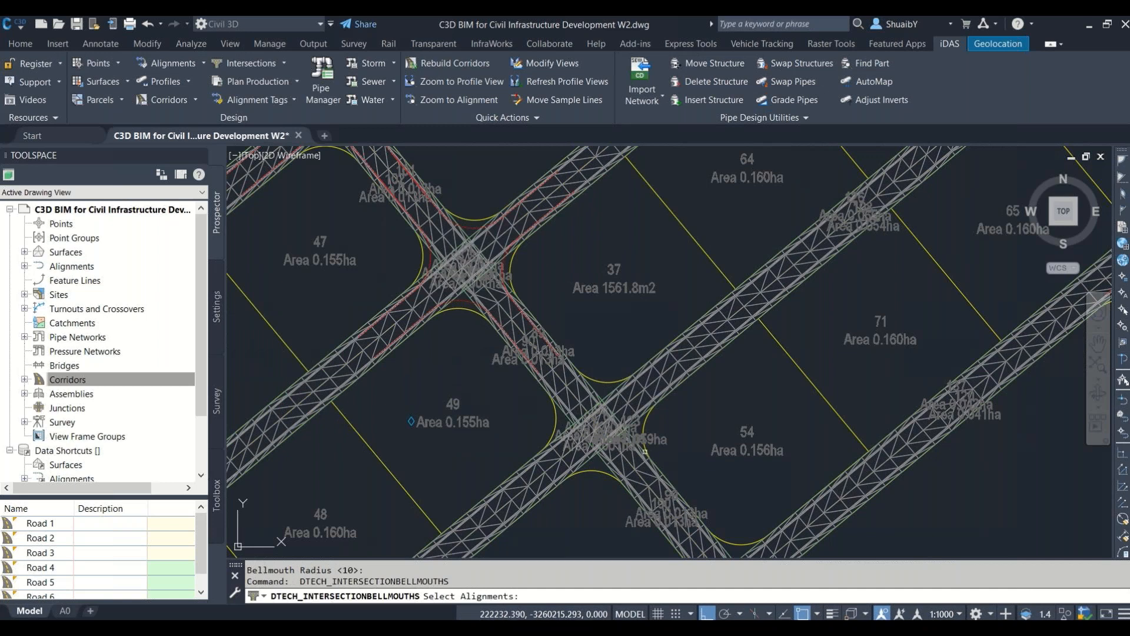
# Step: Create radius 10 bellmouths on all corners of the crossroads between plots 49 and 54
pyautogui.click(692, 466)
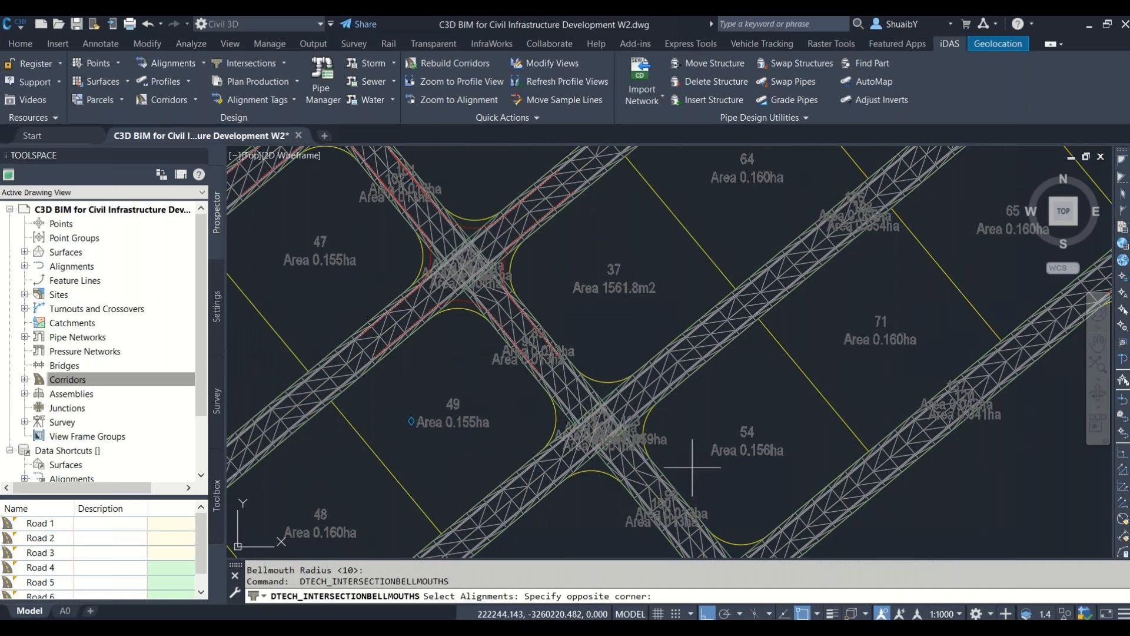
pyautogui.click(506, 398)
pyautogui.scroll(-2, 497, 334)
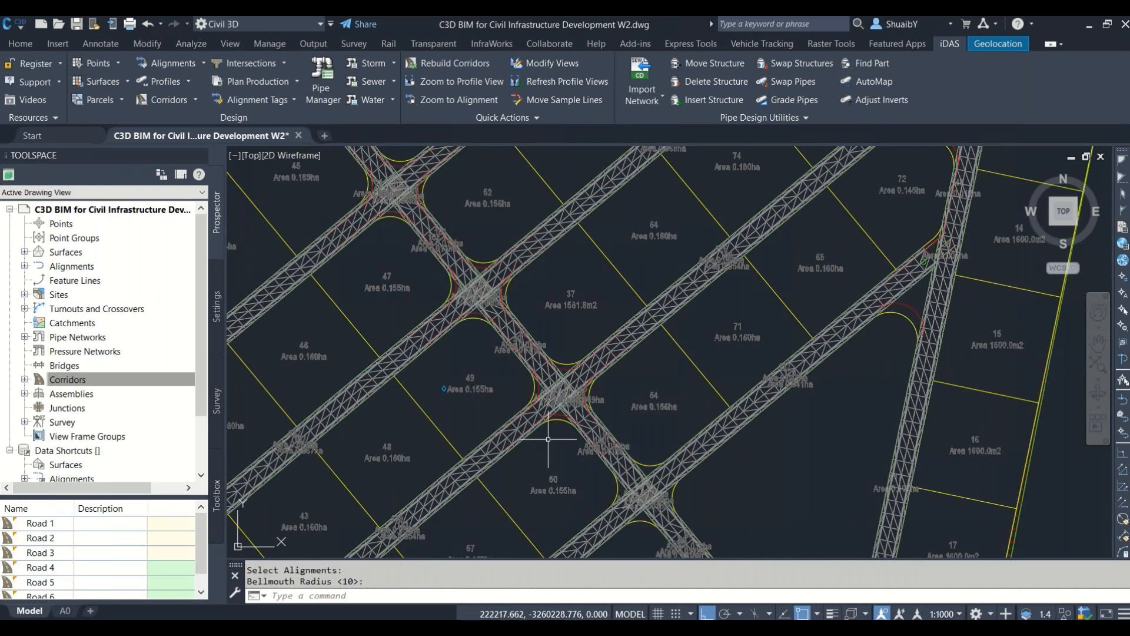
# Step: Create radius 10 bellmouths at the crossroads beside plot 50 near the cross road's south-eastern end, picking the two roads' alignments individually
pyautogui.moveTo(533, 417); pyautogui.dragTo(472, 246, button='middle')
pyautogui.scroll(3, 555, 344)
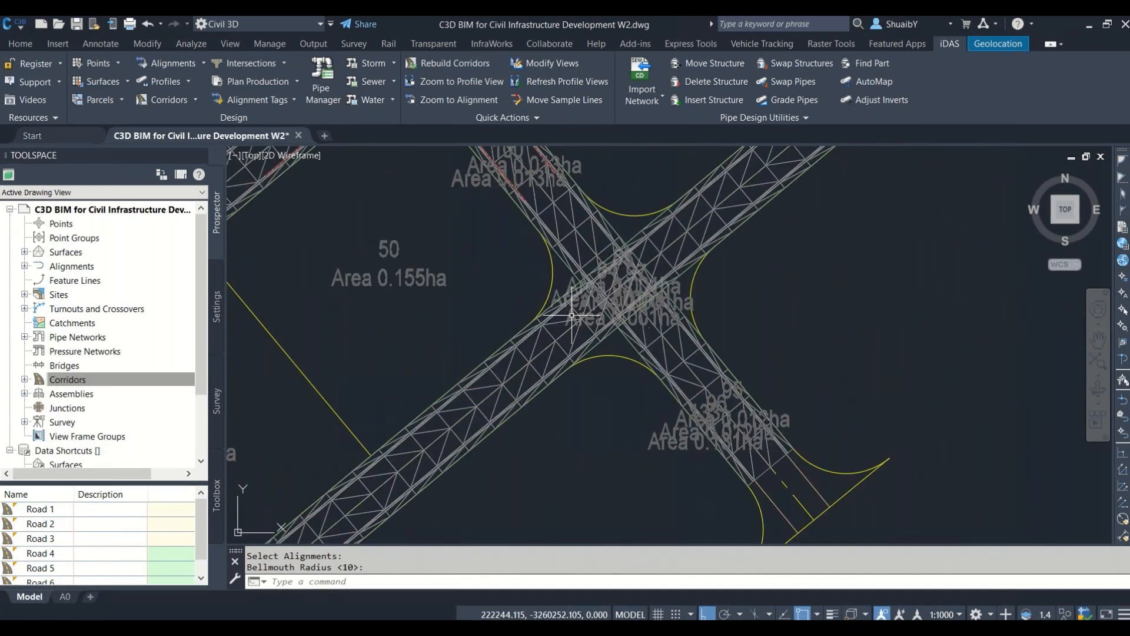
pyautogui.press('Return')
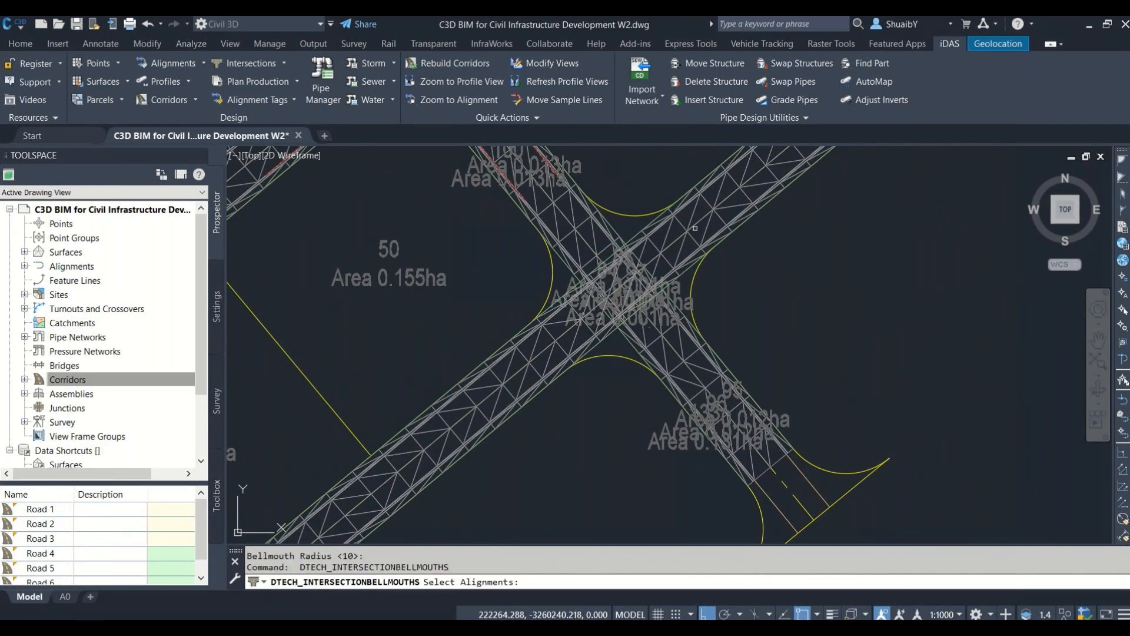
pyautogui.click(702, 263)
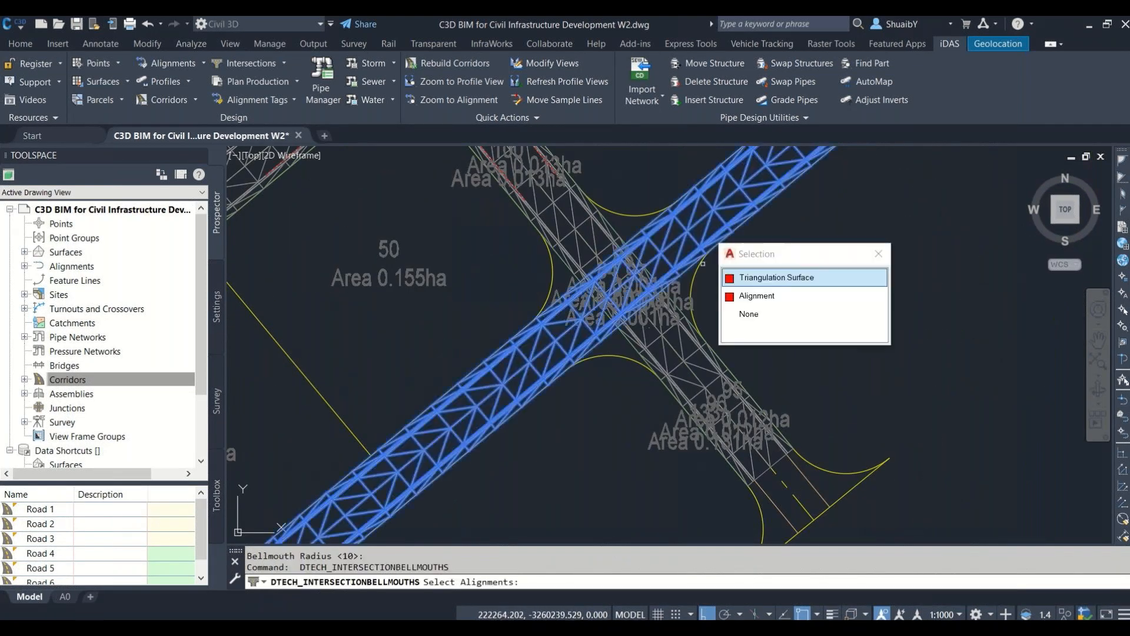
pyautogui.click(743, 298)
pyautogui.click(682, 381)
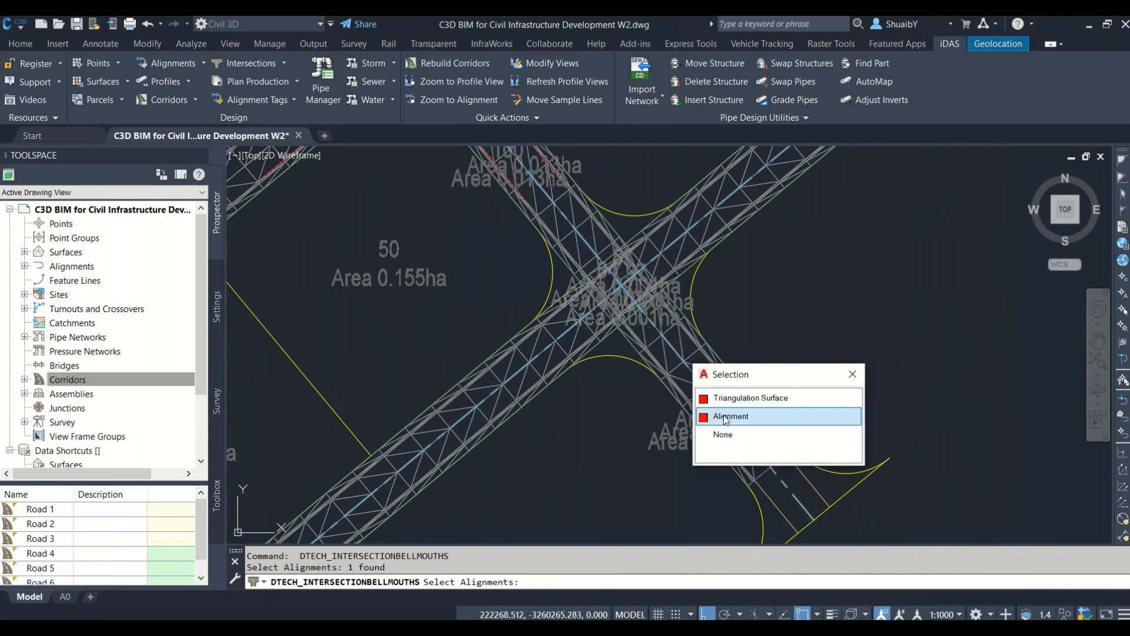
pyautogui.click(726, 416)
pyautogui.press('Return')
pyautogui.press('Return')
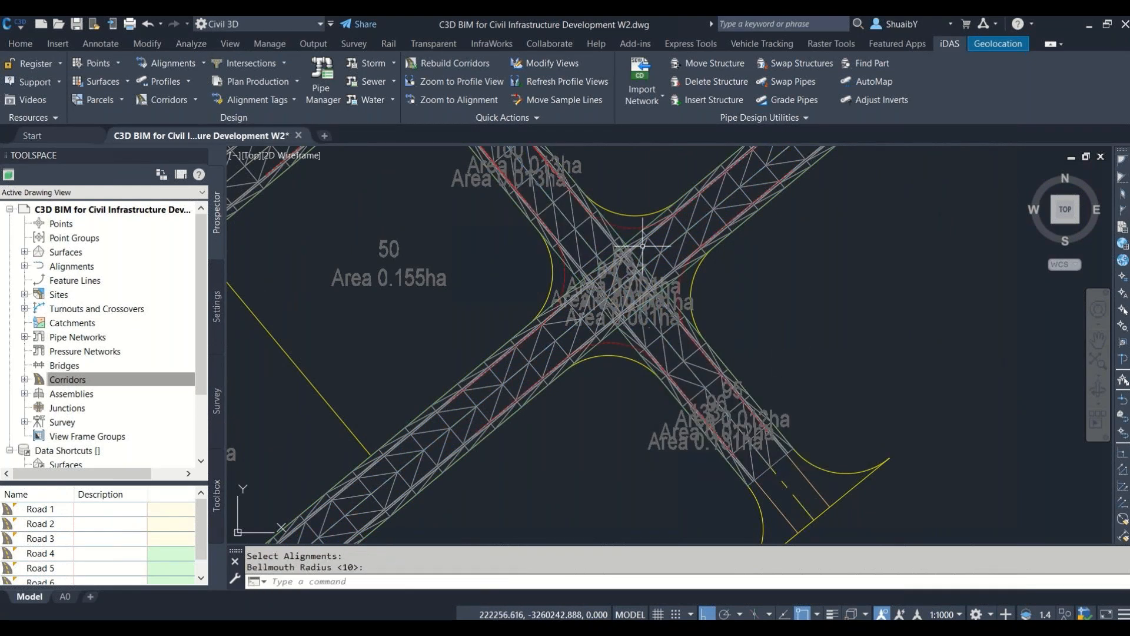
pyautogui.scroll(-4, 721, 333)
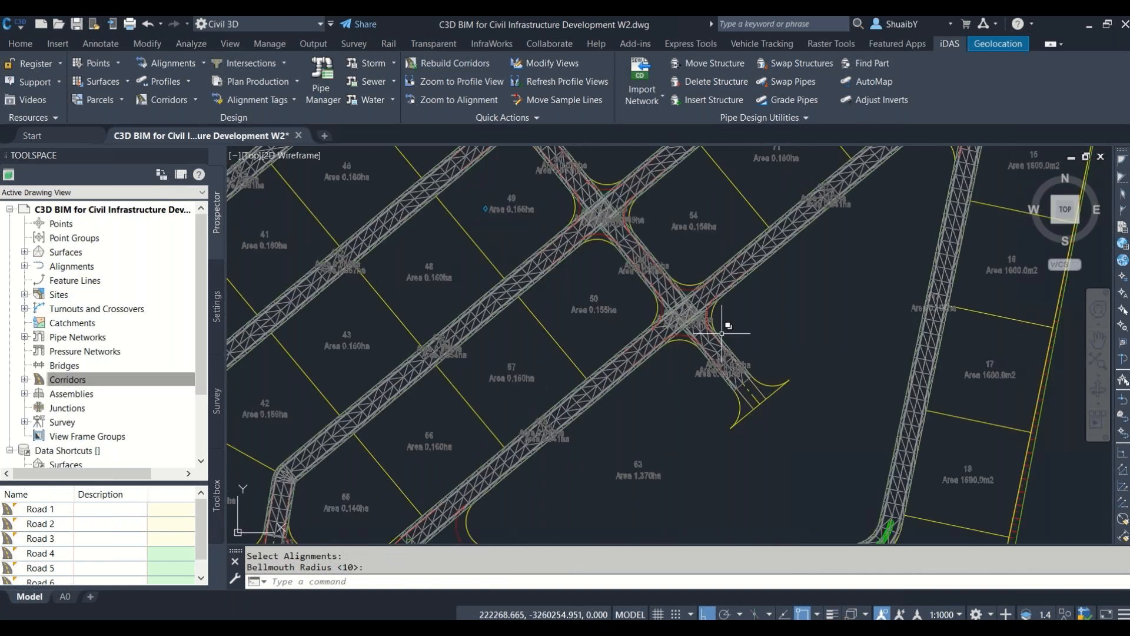
pyautogui.scroll(-5, 722, 333)
pyautogui.moveTo(721, 333)
pyautogui.mouseDown(button='middle')
pyautogui.moveTo(547, 298)
pyautogui.moveTo(517, 346)
pyautogui.moveTo(531, 378)
pyautogui.mouseUp(button='middle')
pyautogui.scroll(-2, 532, 379)
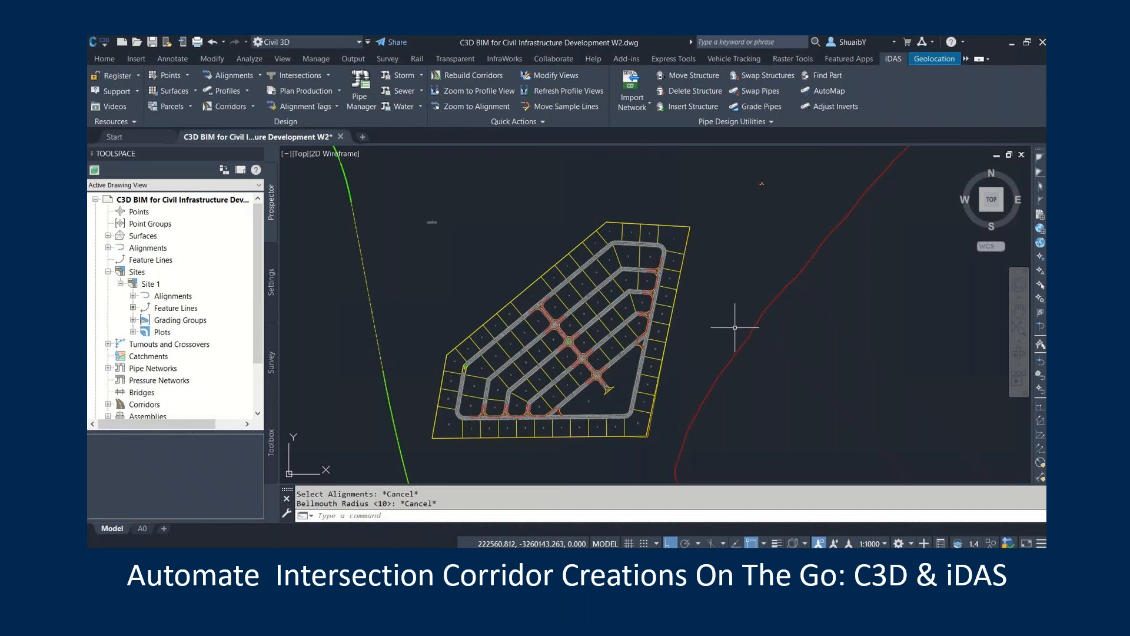
# Step: Turn on Quick Properties and check the names of the alignments at the T-junction between plots 45 and 51
pyautogui.scroll(10, 533, 321)
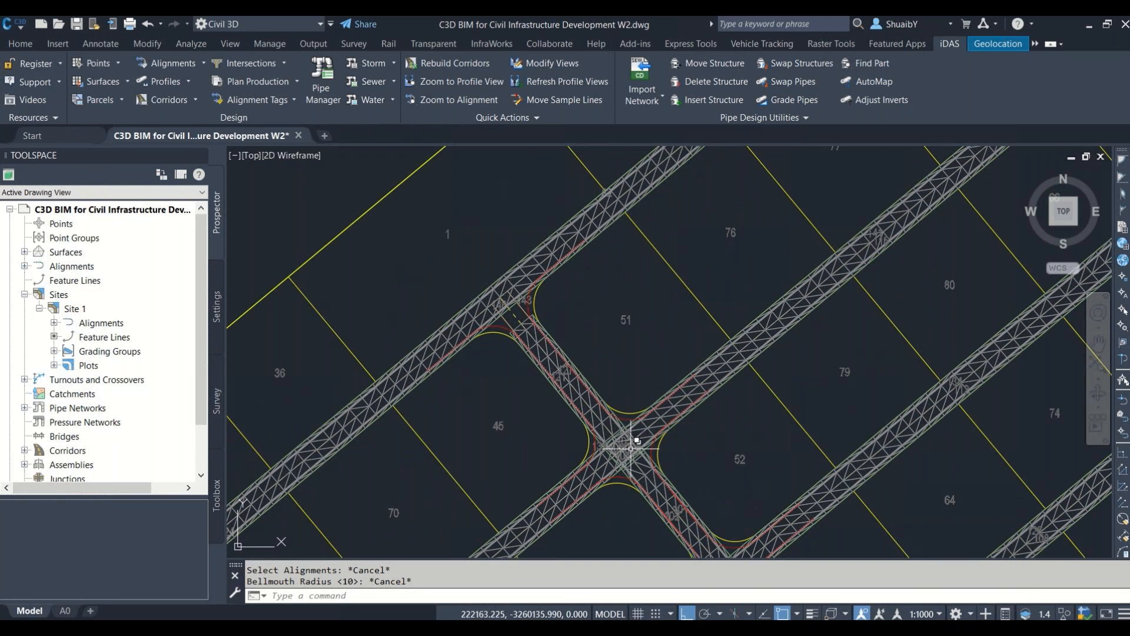
pyautogui.scroll(2, 499, 278)
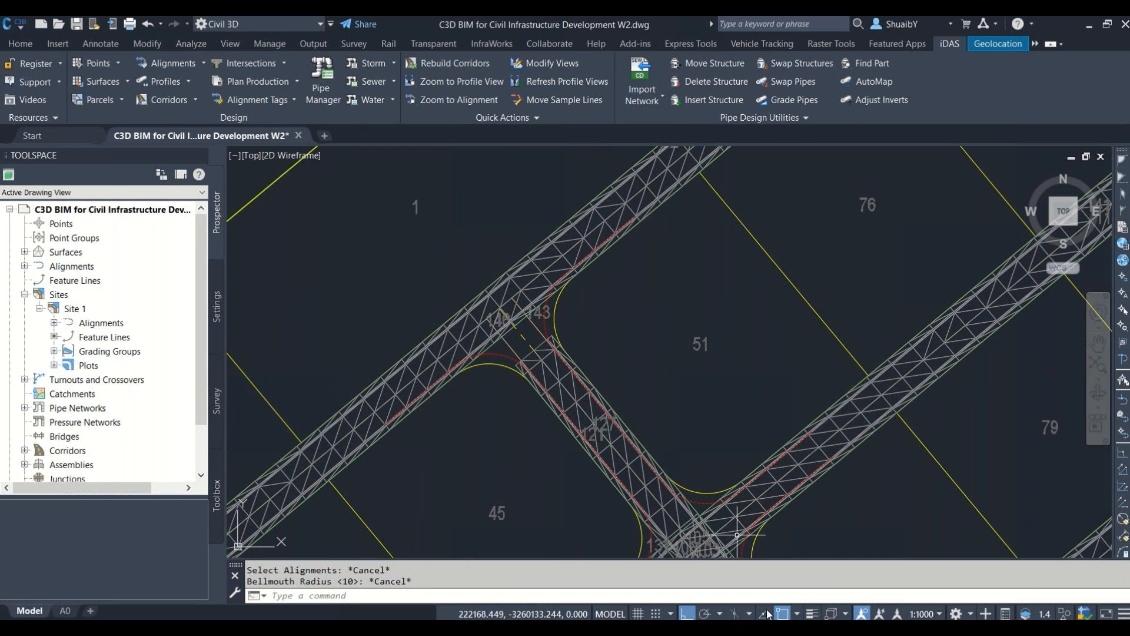
pyautogui.click(1006, 613)
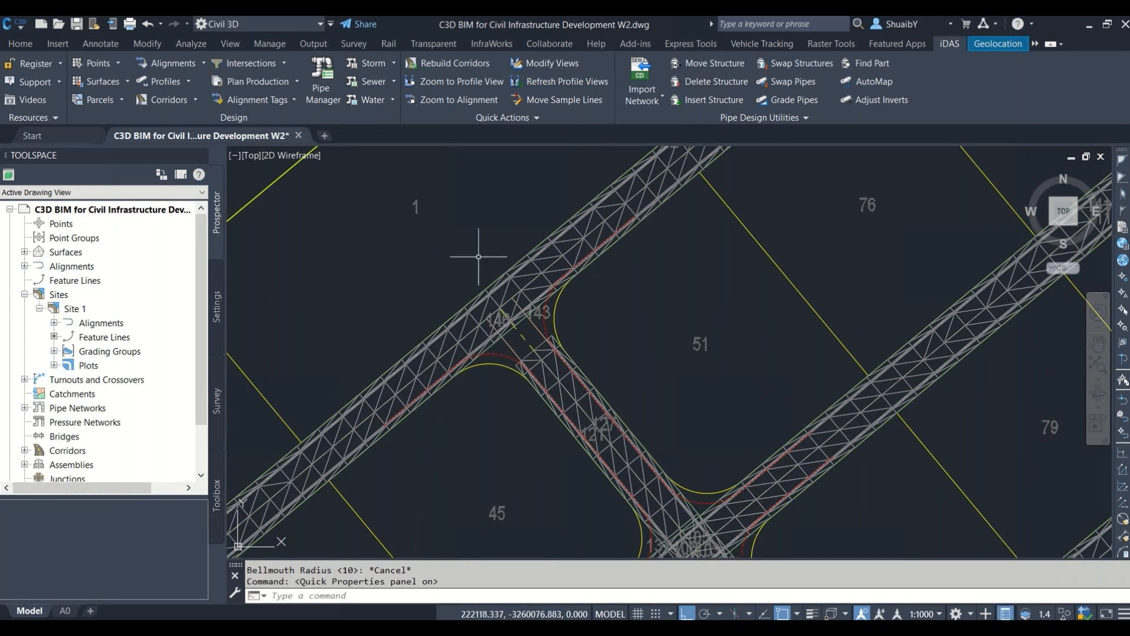
pyautogui.click(510, 298)
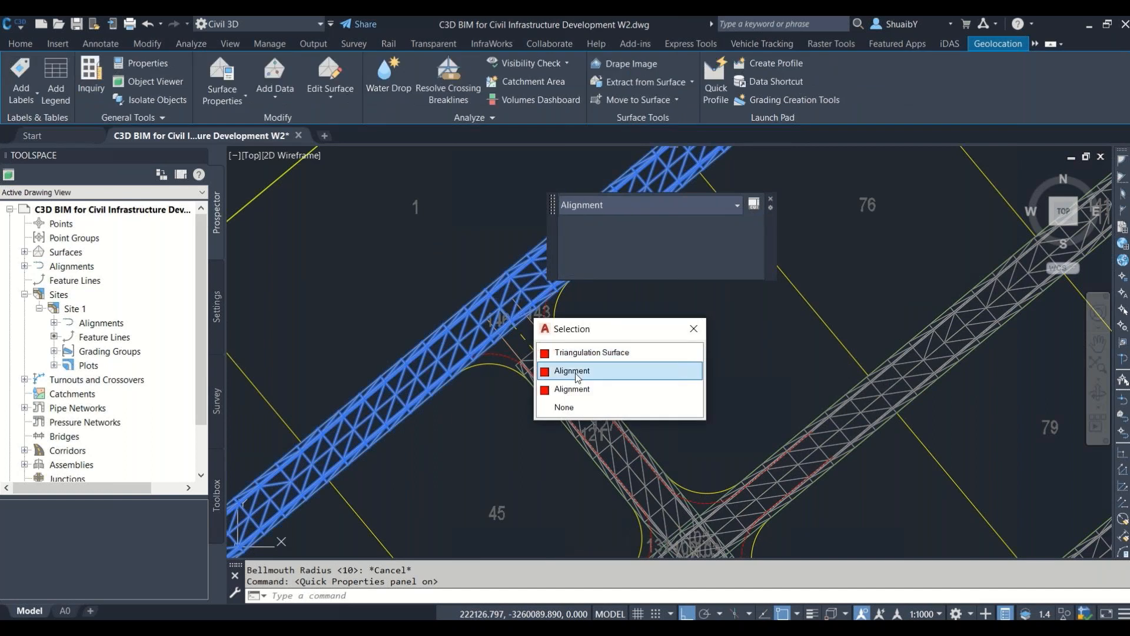
pyautogui.click(574, 373)
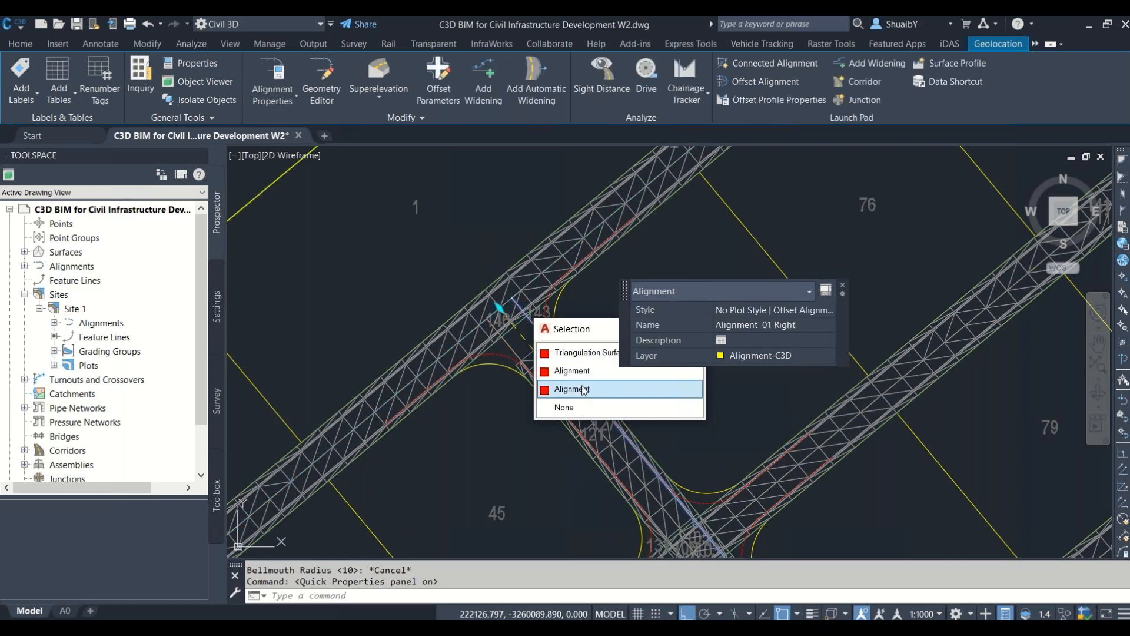
pyautogui.press('Escape')
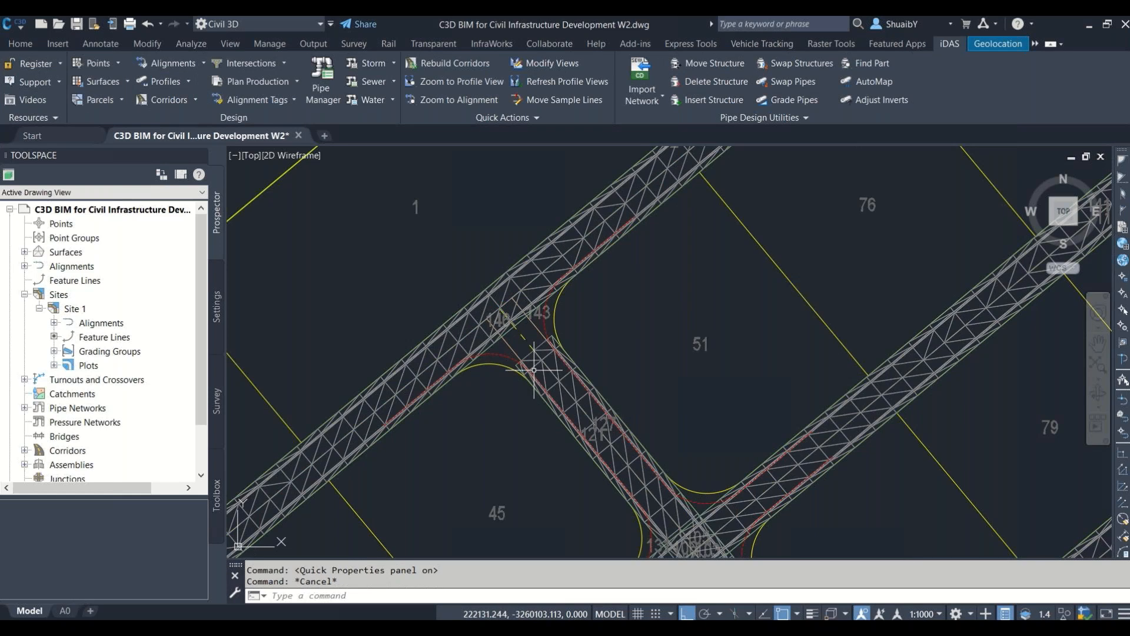
pyautogui.click(530, 343)
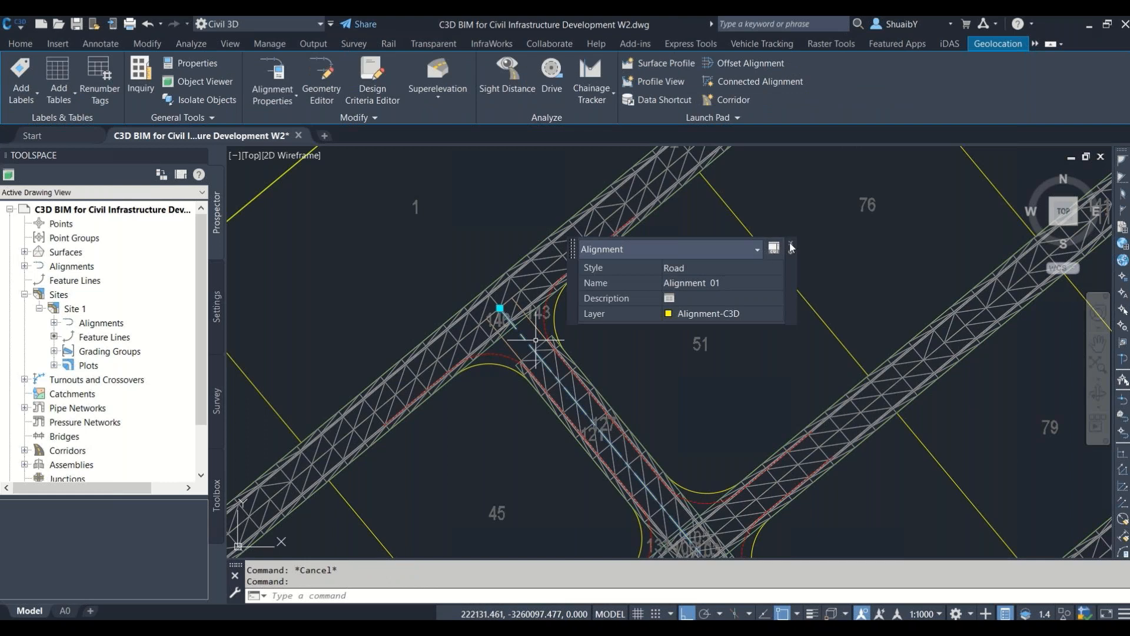
pyautogui.press('Escape')
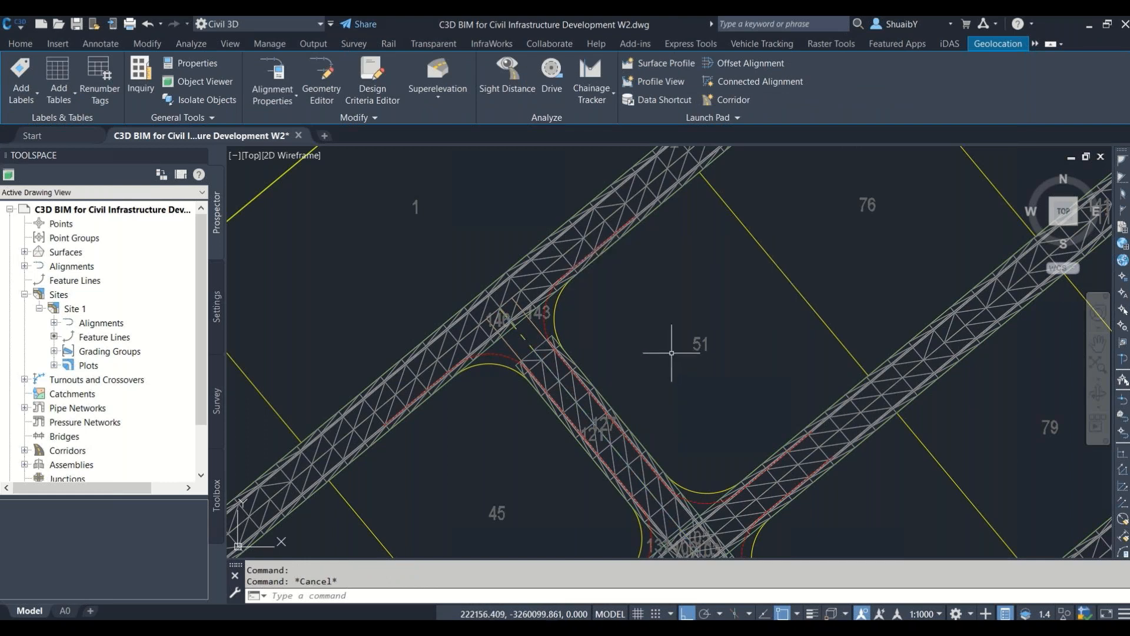
# Step: Check the intersecting road's alignment at the crossroads between plots 45 and 52, and turn Quick Properties off
pyautogui.scroll(-4, 669, 353)
pyautogui.scroll(5, 645, 407)
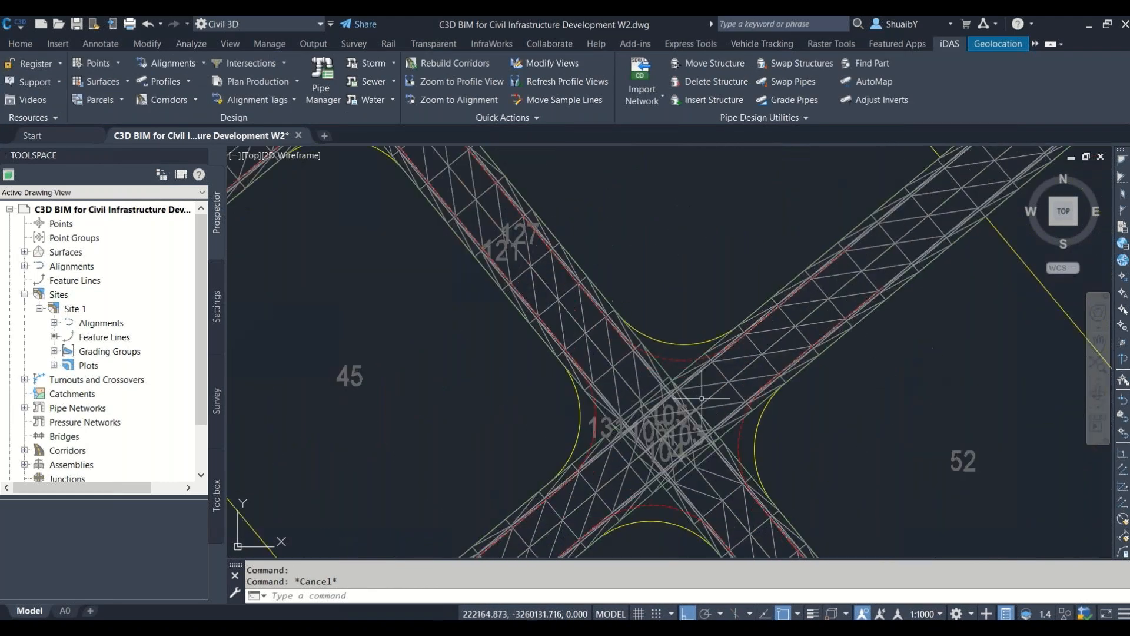
pyautogui.click(704, 402)
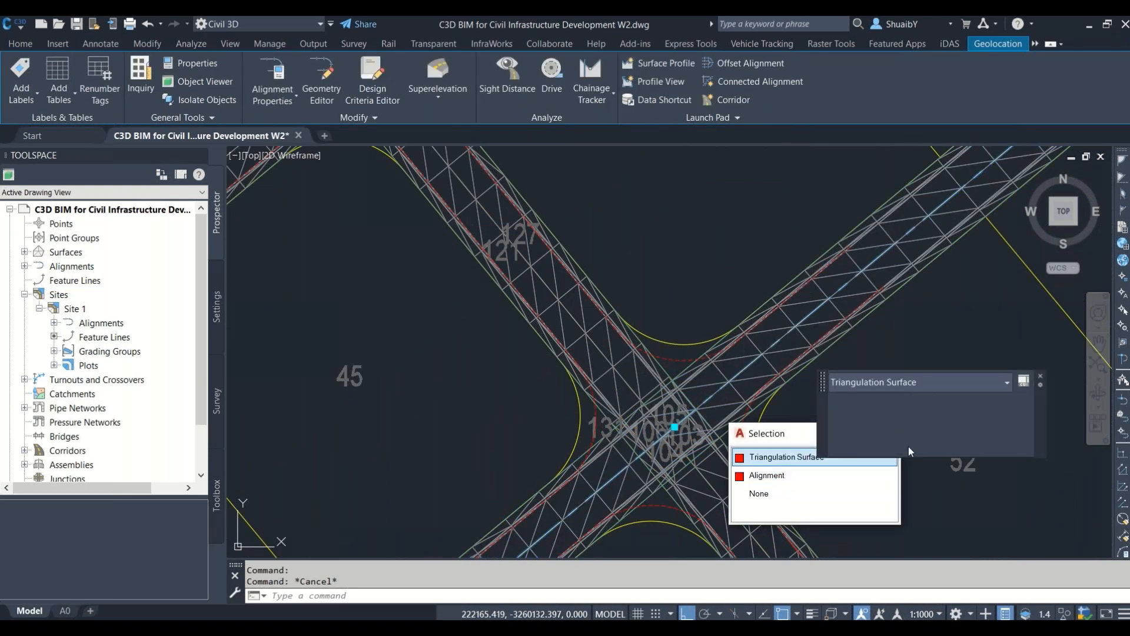
pyautogui.press('Escape')
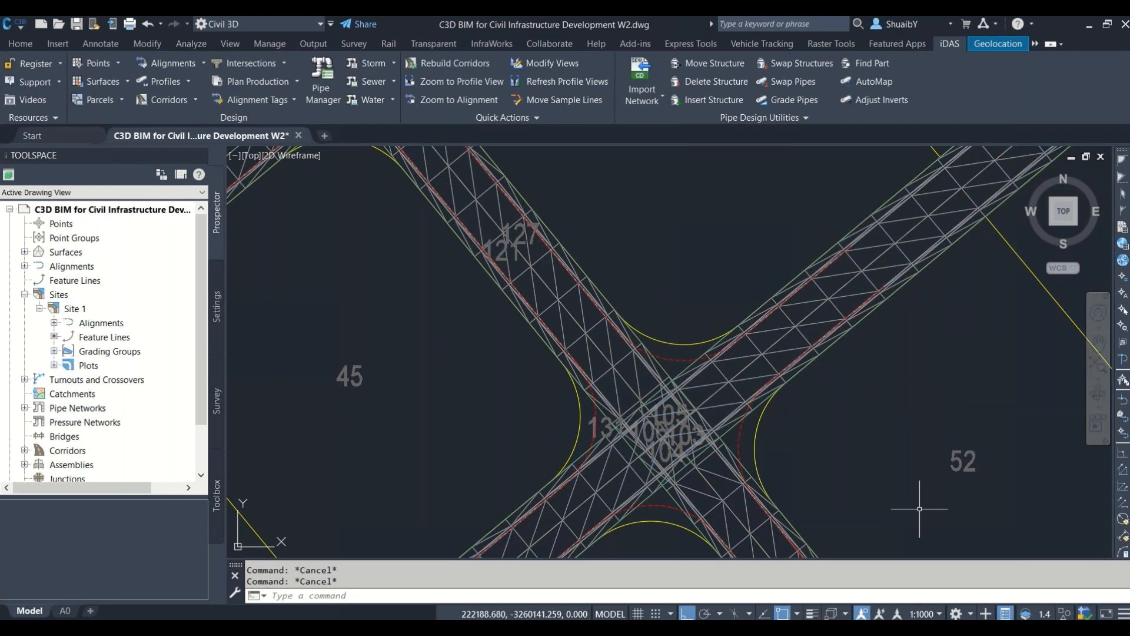
pyautogui.hotkey('ctrl', 'shift', 'p')
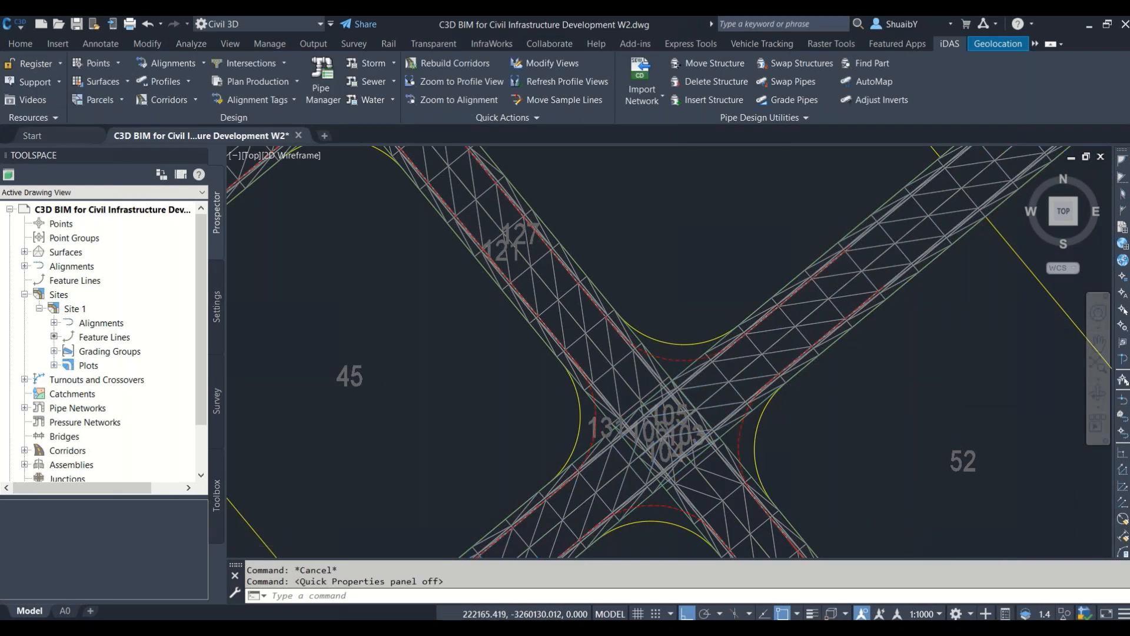
# Step: Zoom to the profile view of the central cross road, using its centreline alignment at the T-junction beside plot 51
pyautogui.scroll(-2, 707, 389)
pyautogui.scroll(5, 485, 172)
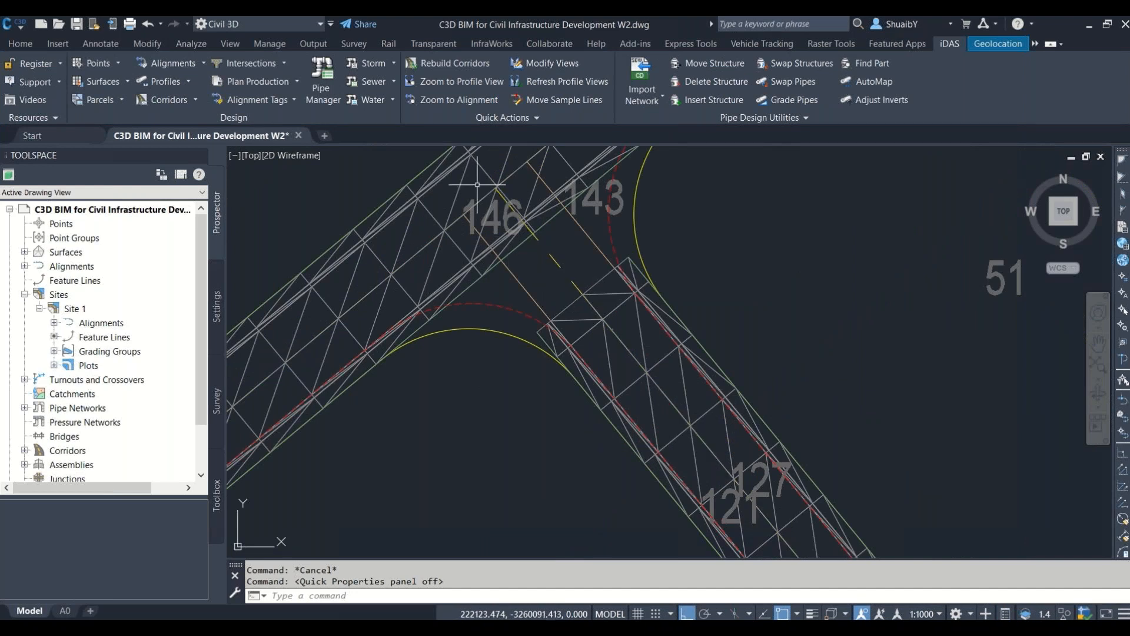
pyautogui.click(580, 287)
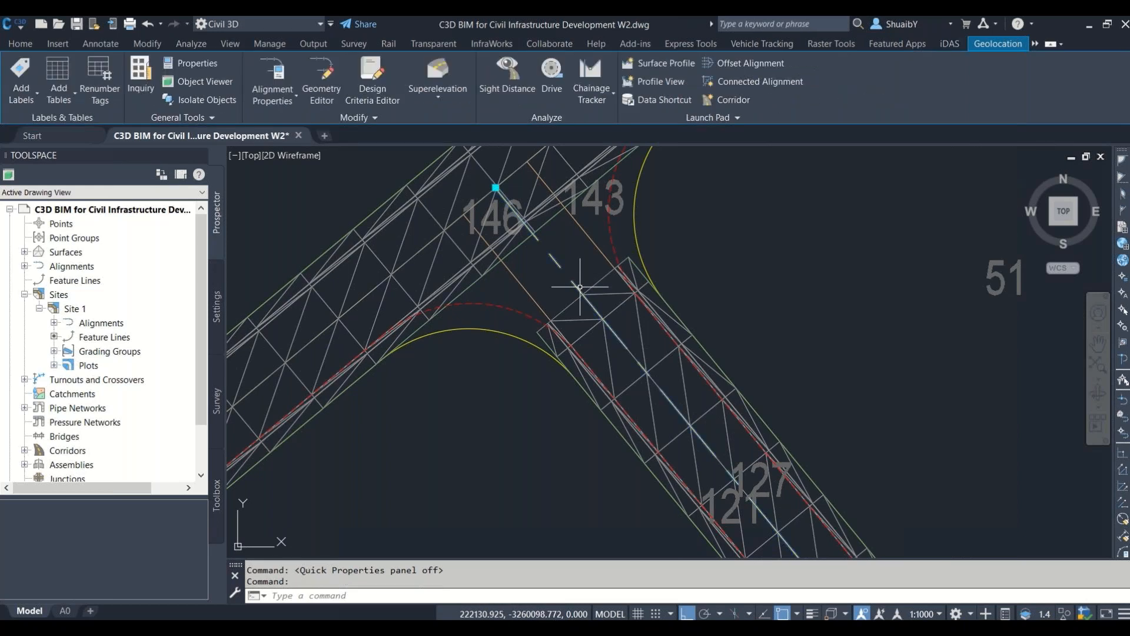
pyautogui.click(952, 44)
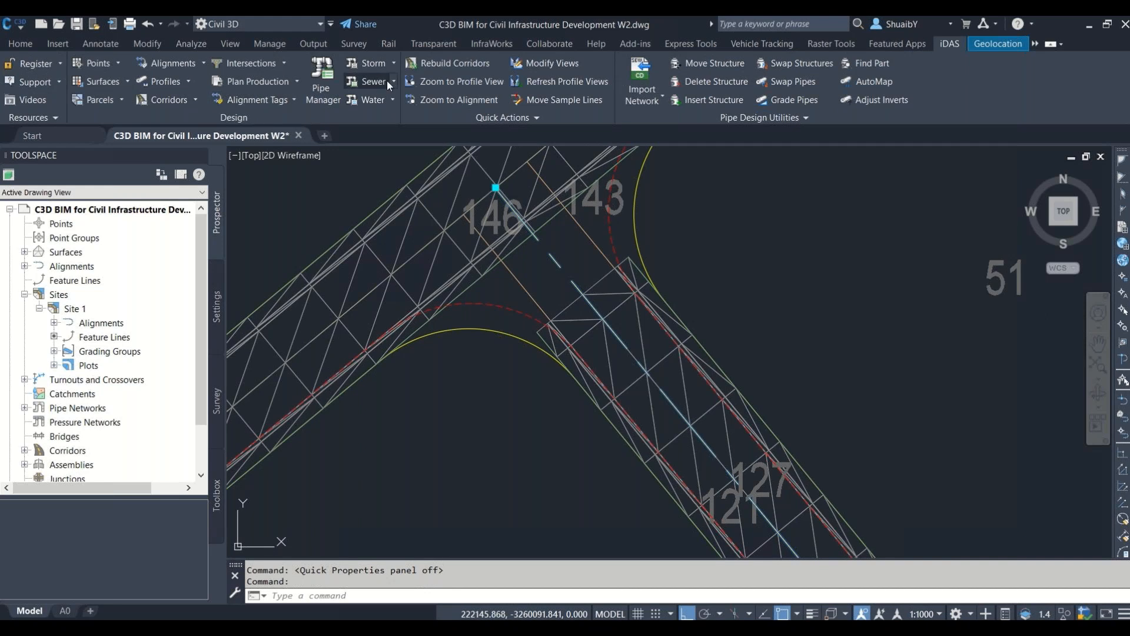
pyautogui.click(460, 80)
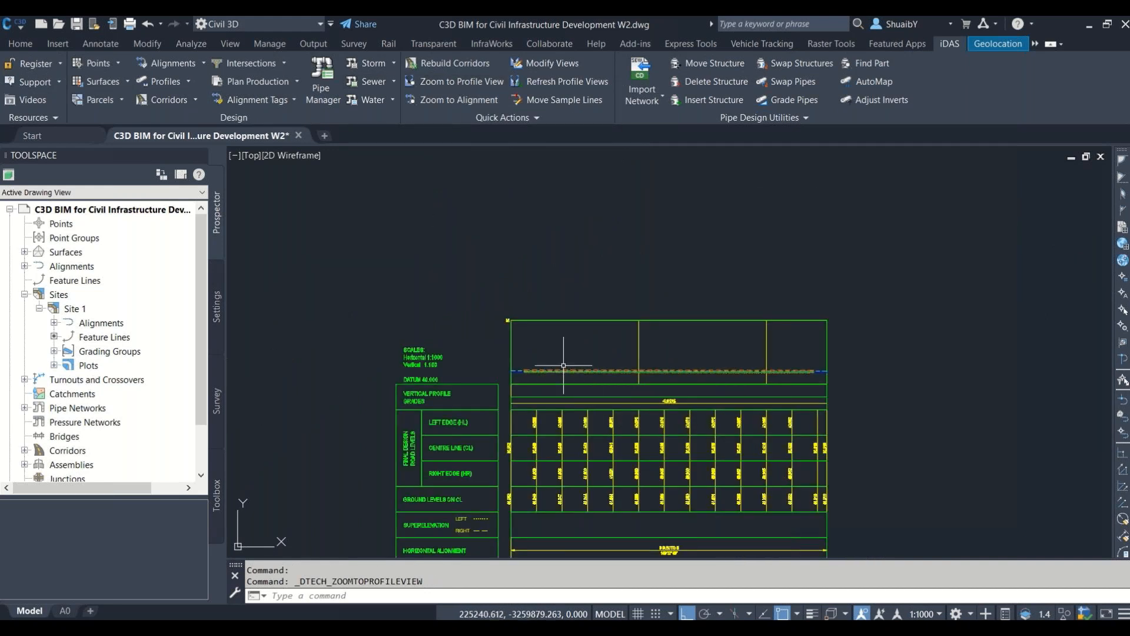
# Step: Turn on lineweight display and zoom from the cross road's profile view back to its alignment in plan
pyautogui.click(813, 613)
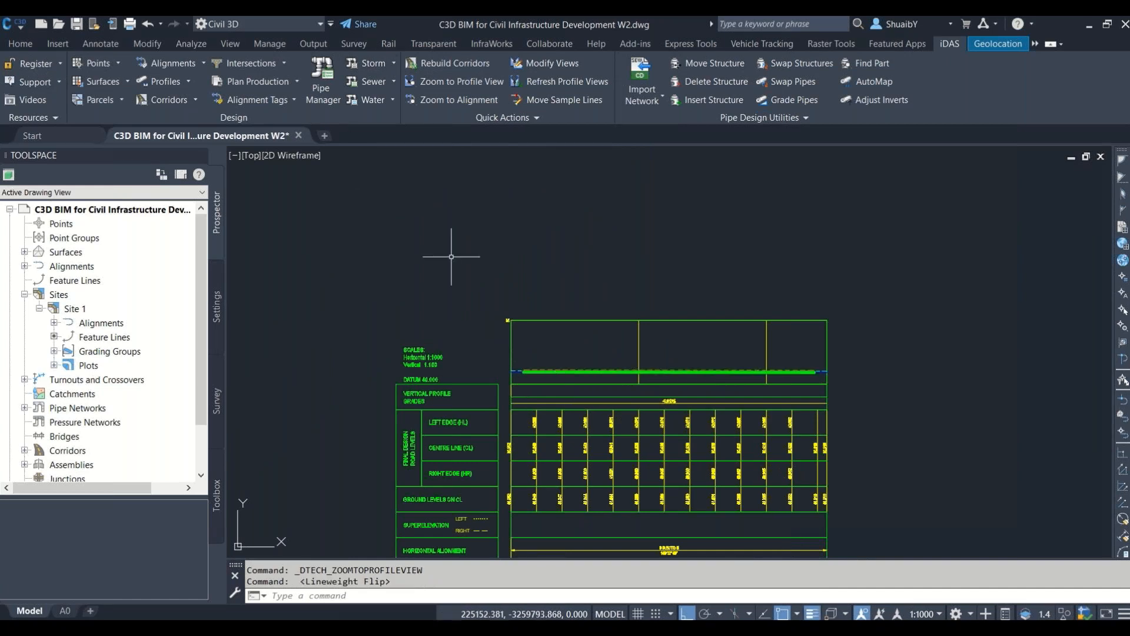
pyautogui.click(552, 319)
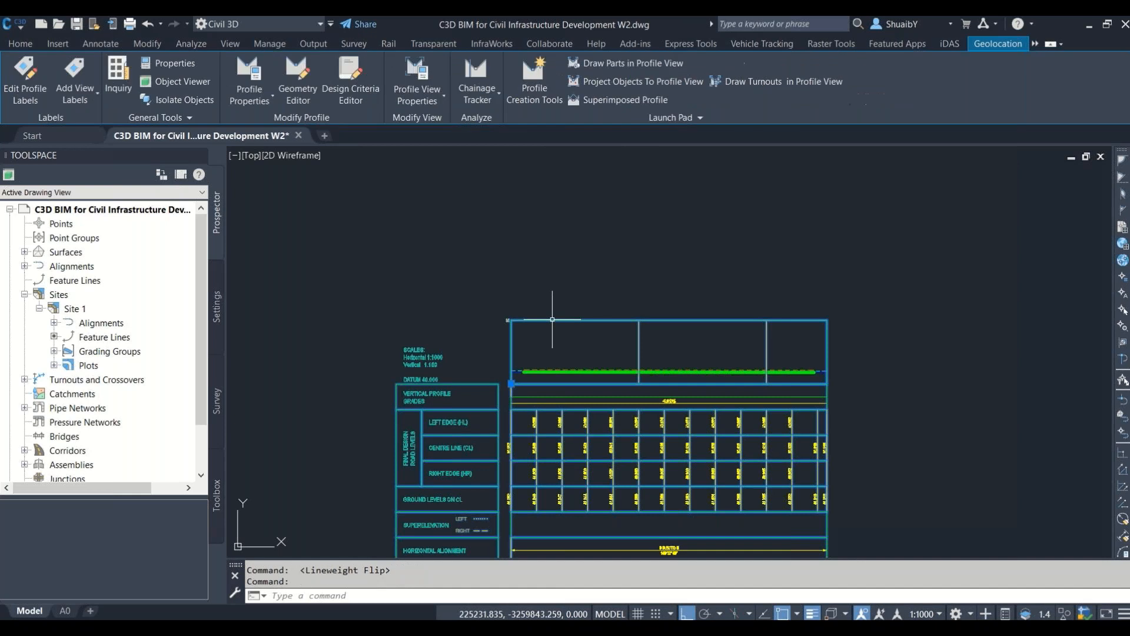
pyautogui.click(951, 43)
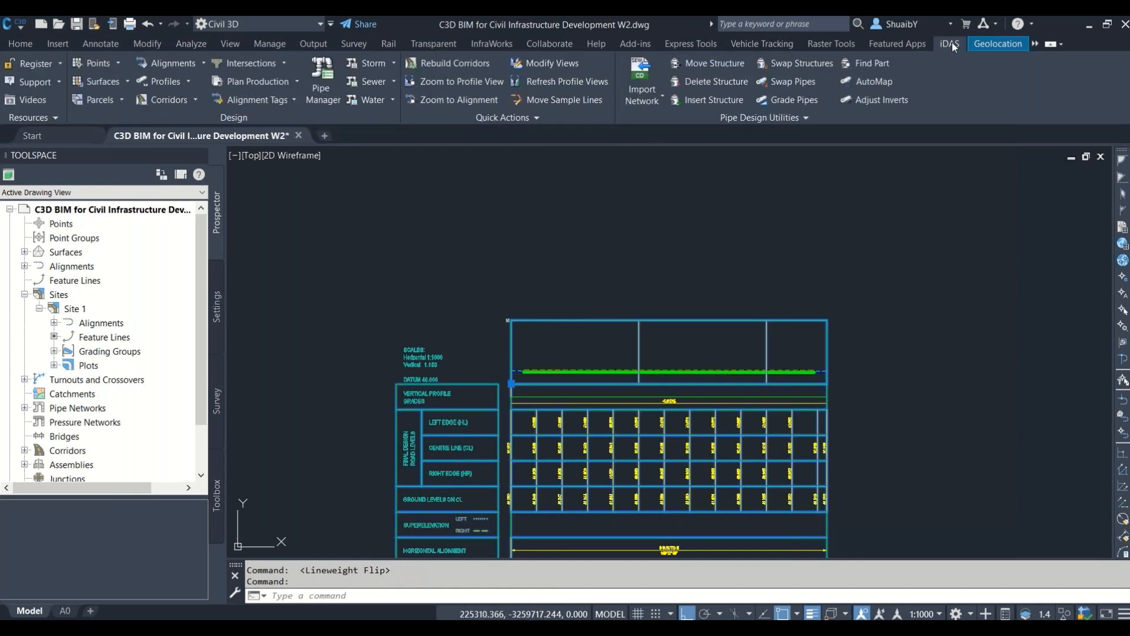
pyautogui.click(438, 101)
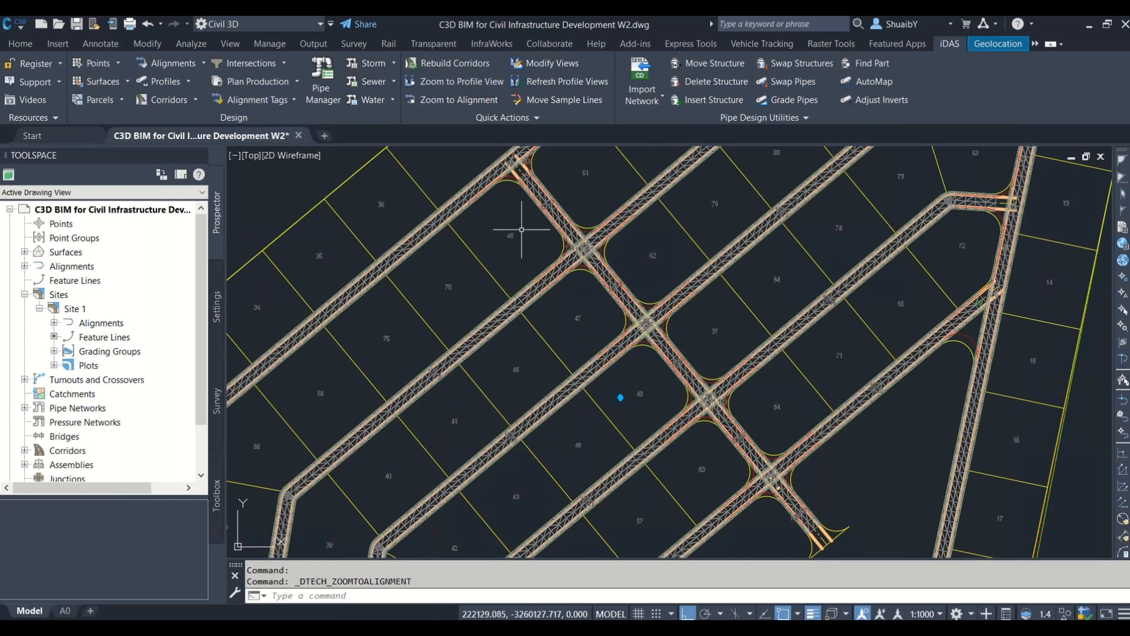
# Step: Examine the T-junction between plots 45 and 51 up close and turn lineweight display off
pyautogui.scroll(8, 522, 229)
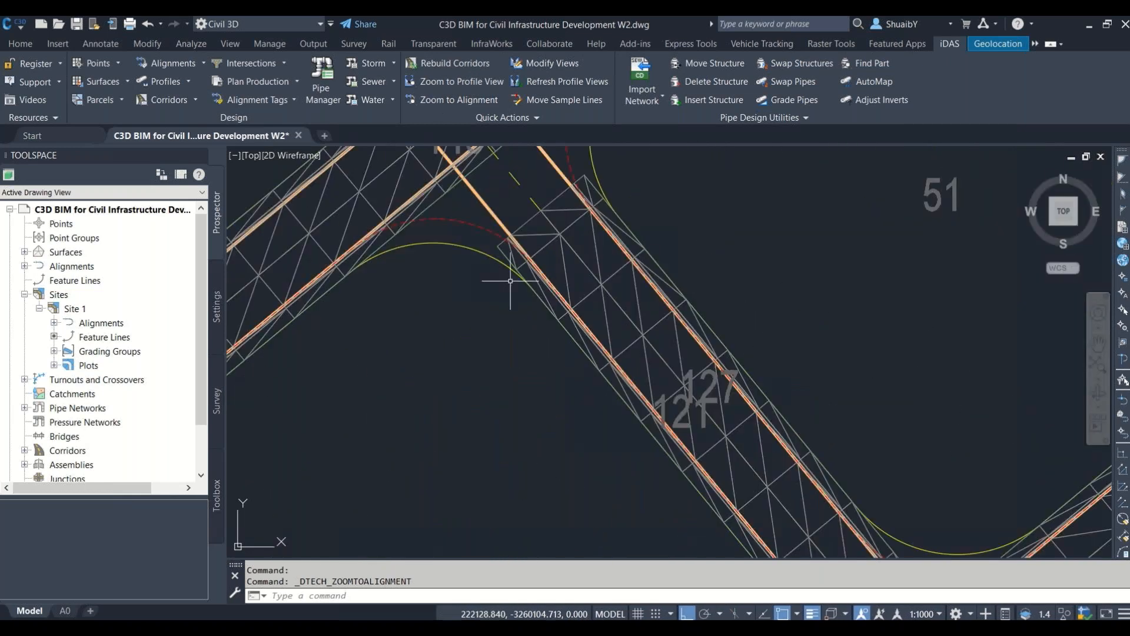
pyautogui.scroll(-4, 510, 280)
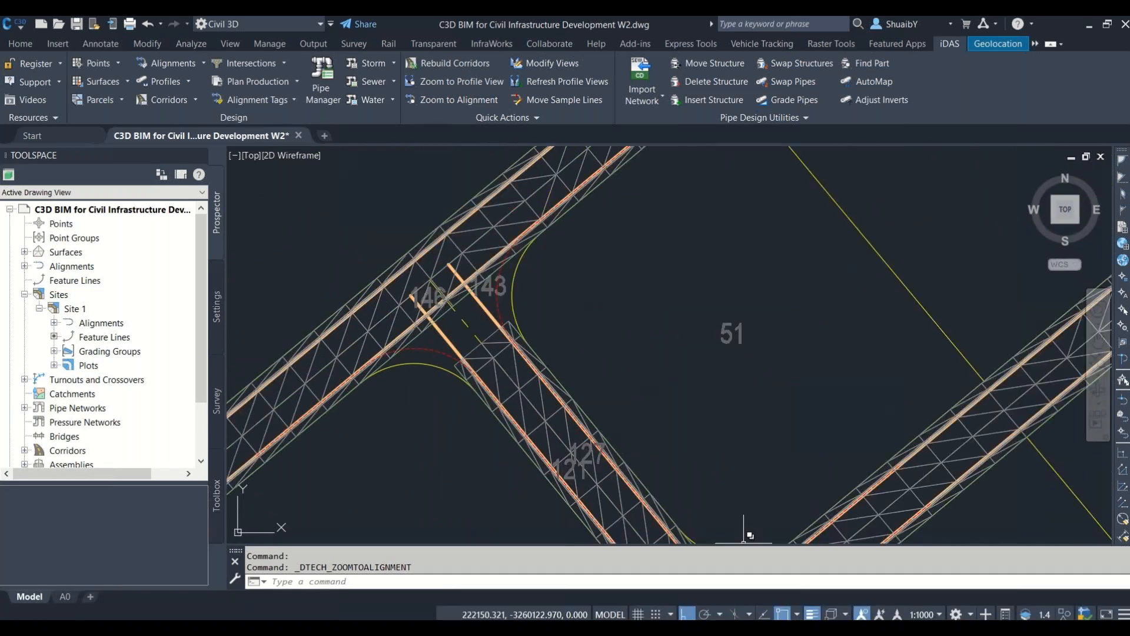
pyautogui.press('Escape')
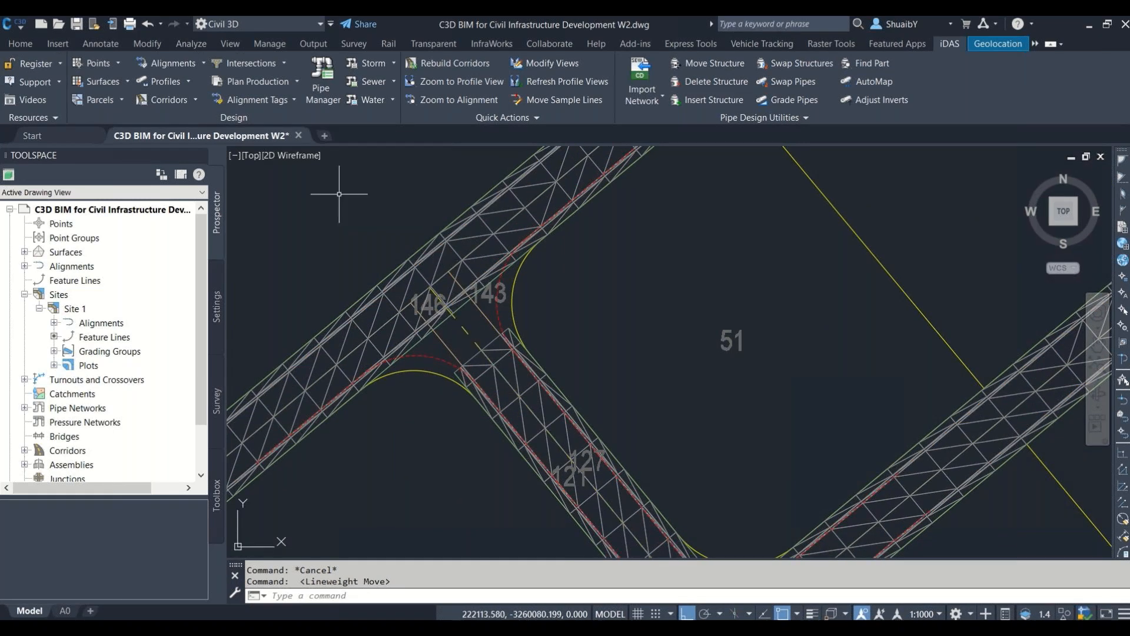
pyautogui.moveTo(339, 194); pyautogui.dragTo(438, 245, button='middle')
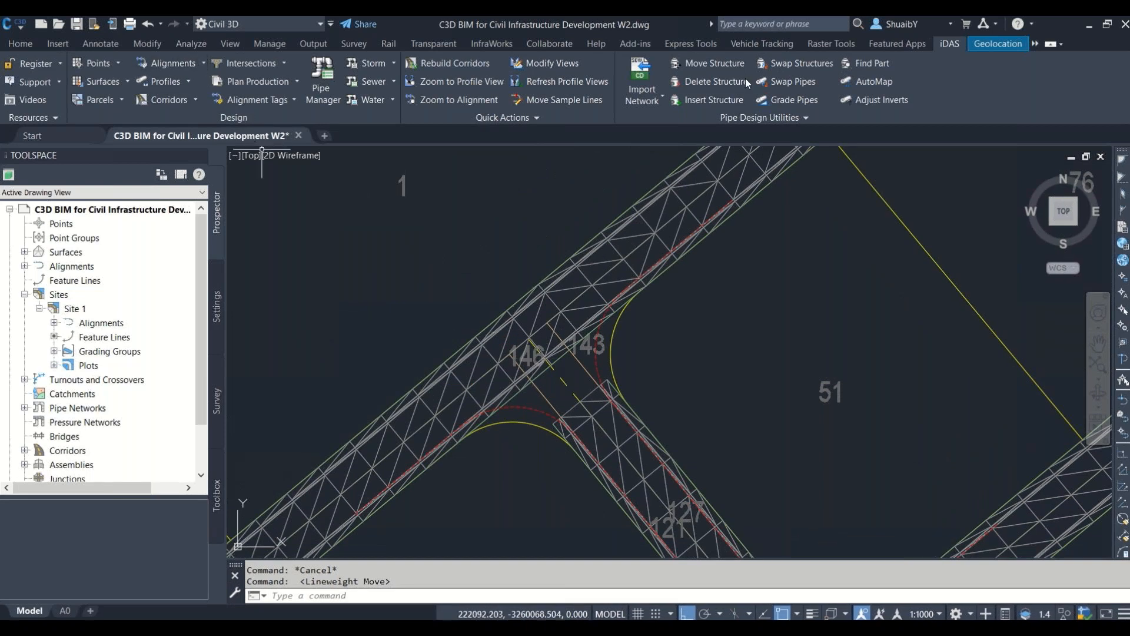
# Step: Apply the "Major on CL | m" label set to all the estate road alignments, excluding offset alignments
pyautogui.click(948, 46)
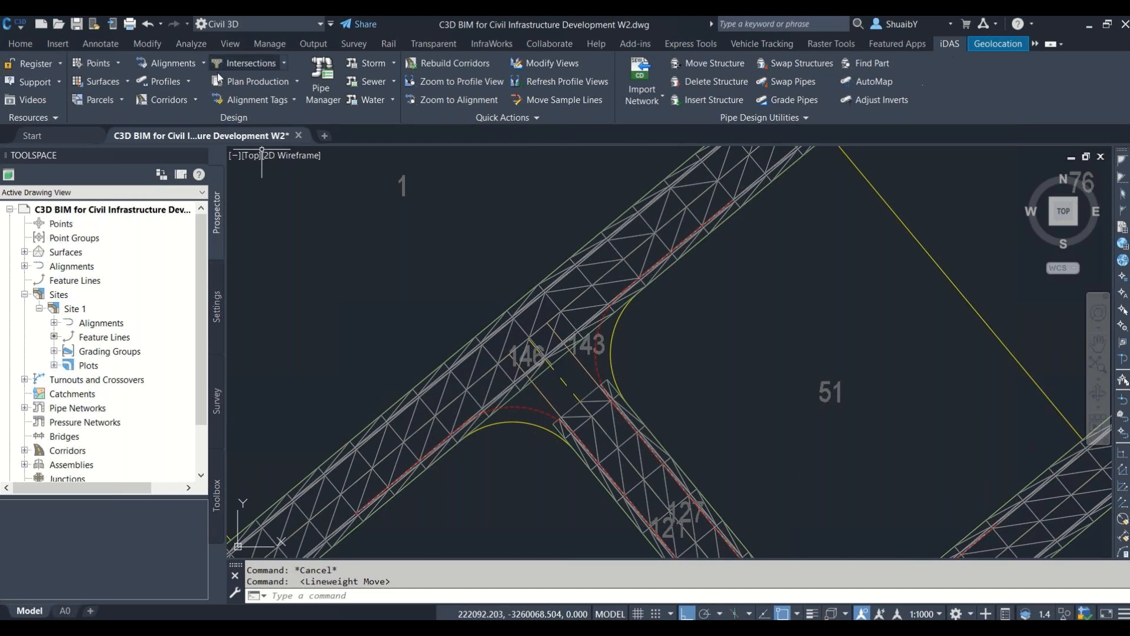
pyautogui.click(204, 63)
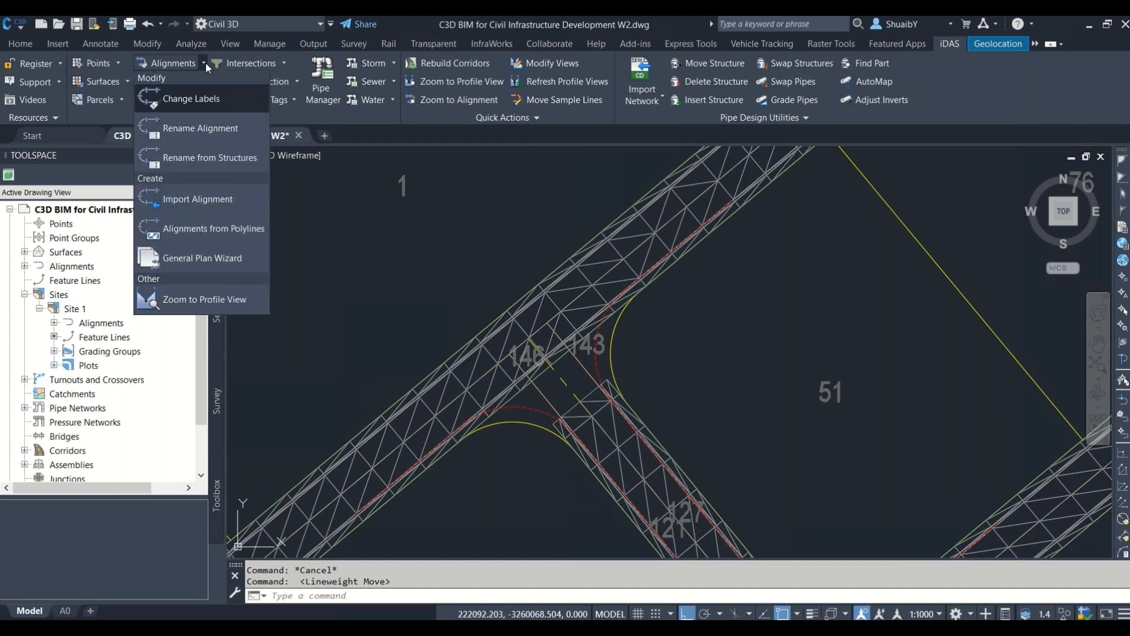
pyautogui.click(189, 100)
pyautogui.scroll(-8, 506, 253)
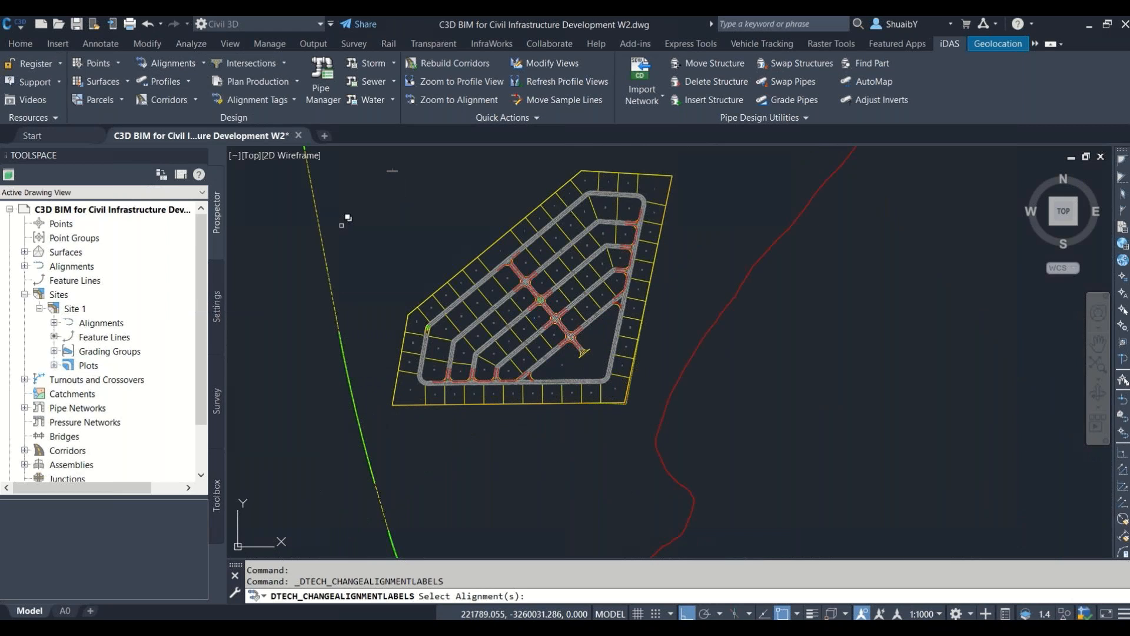
pyautogui.click(336, 190)
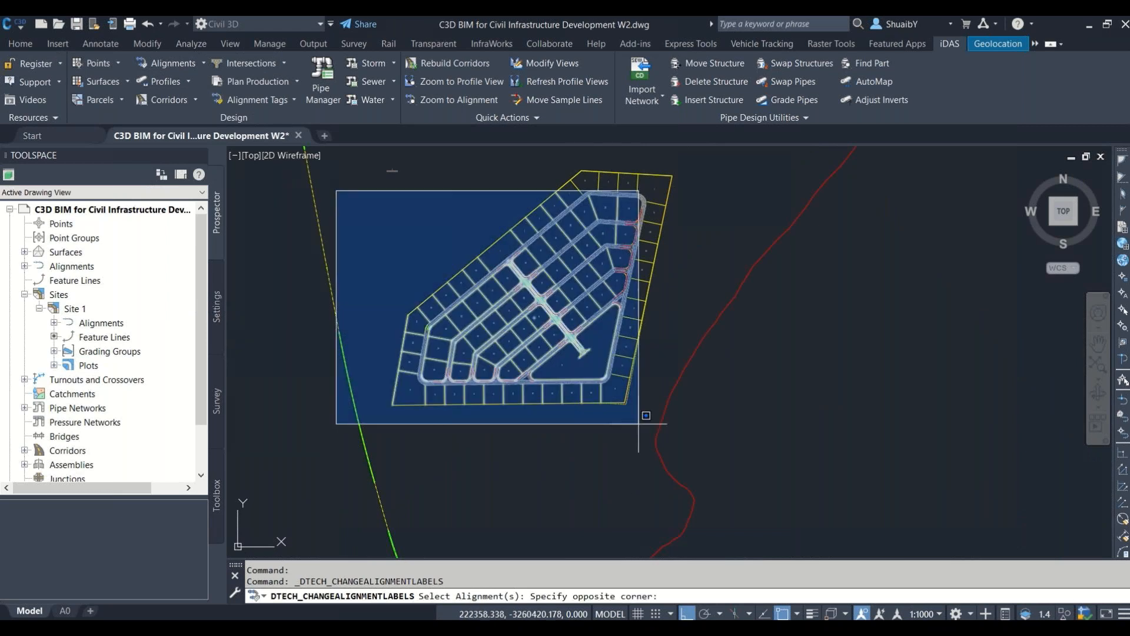
pyautogui.click(710, 426)
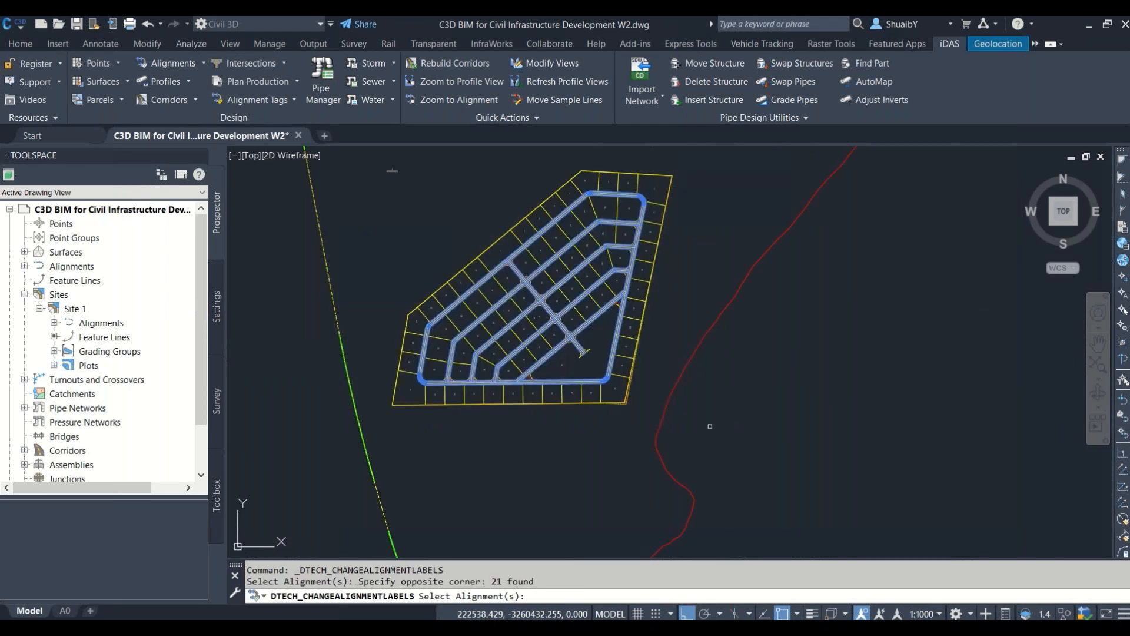
pyautogui.press('Return')
pyautogui.click(504, 304)
pyautogui.click(606, 417)
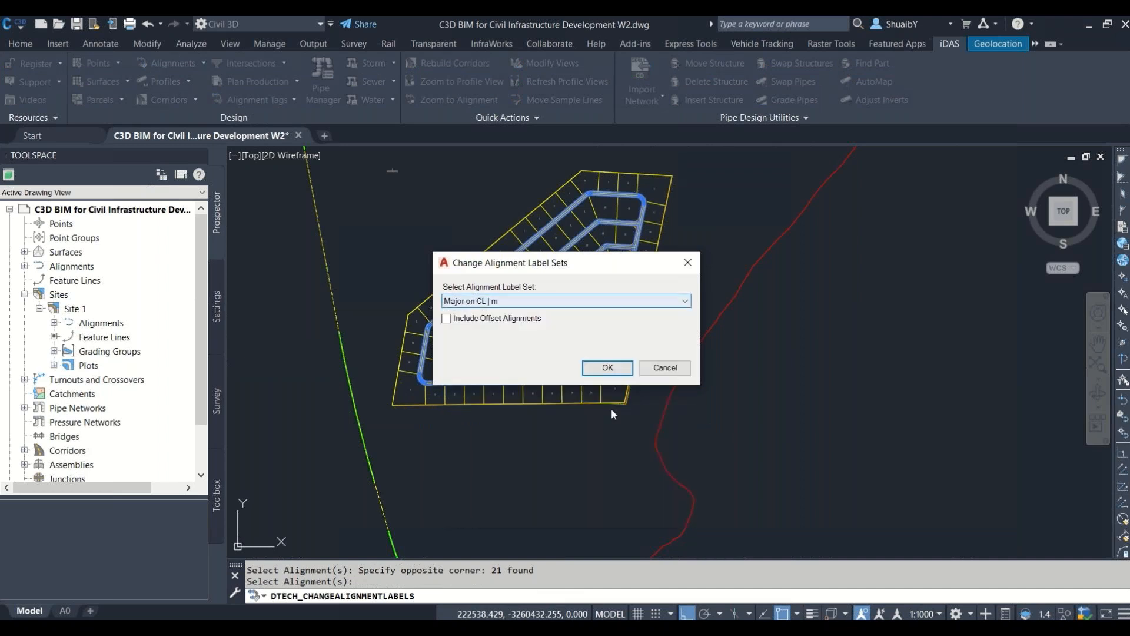
pyautogui.click(611, 368)
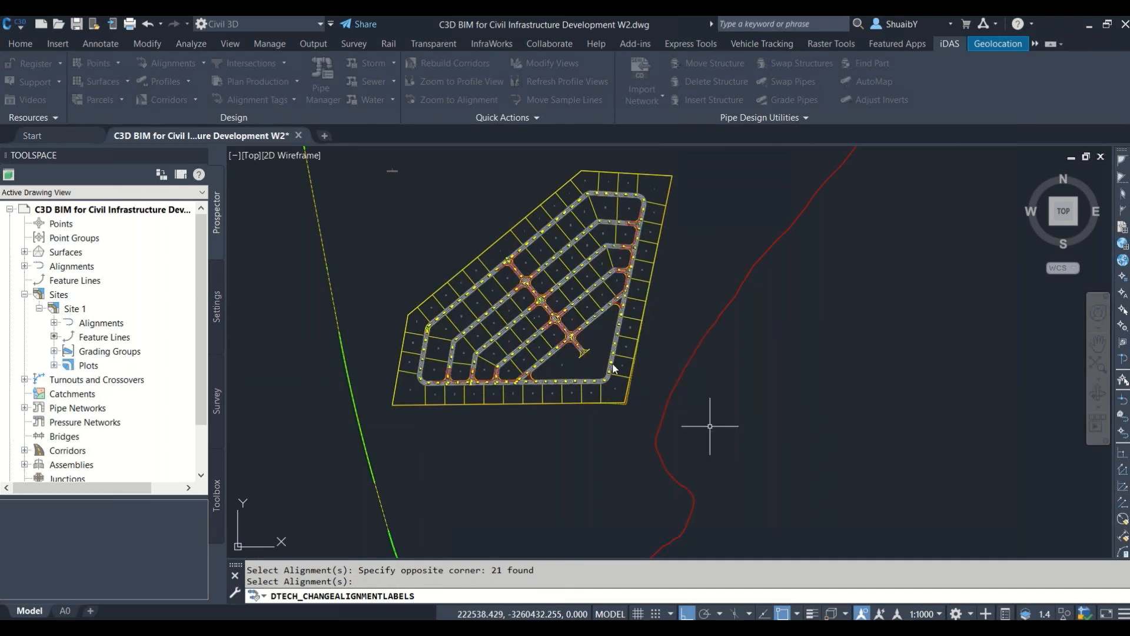
# Step: Check the new chainage labels at the T-junction between plots 45 and 51 and save the drawing
pyautogui.scroll(5, 492, 280)
pyautogui.scroll(5, 535, 215)
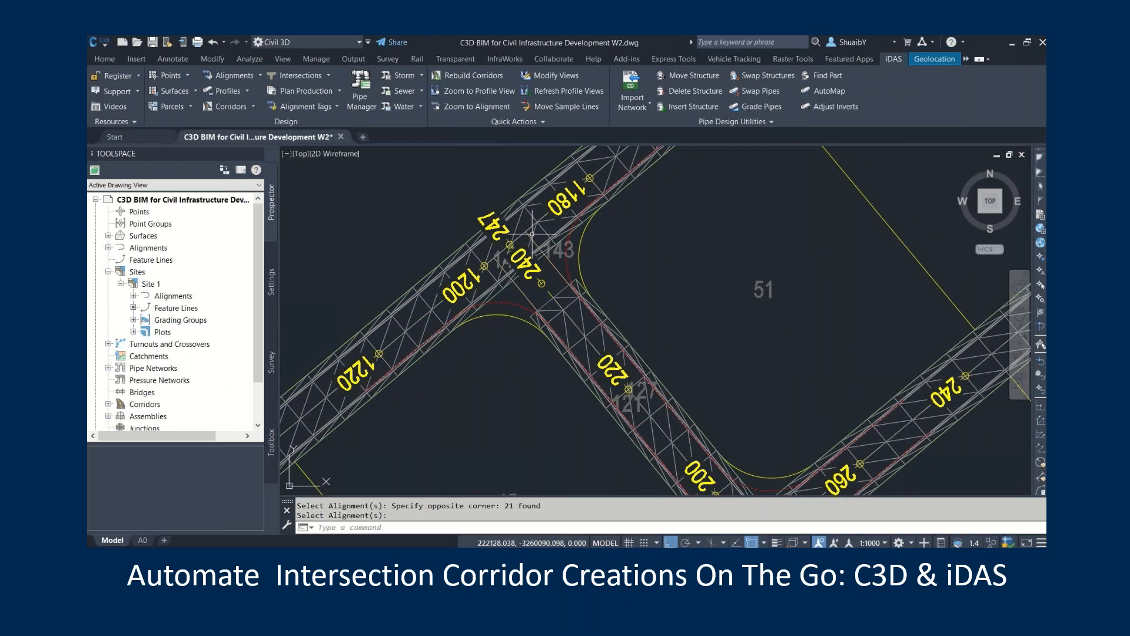
pyautogui.scroll(-1, 714, 336)
pyautogui.hotkey('ctrl', 's')
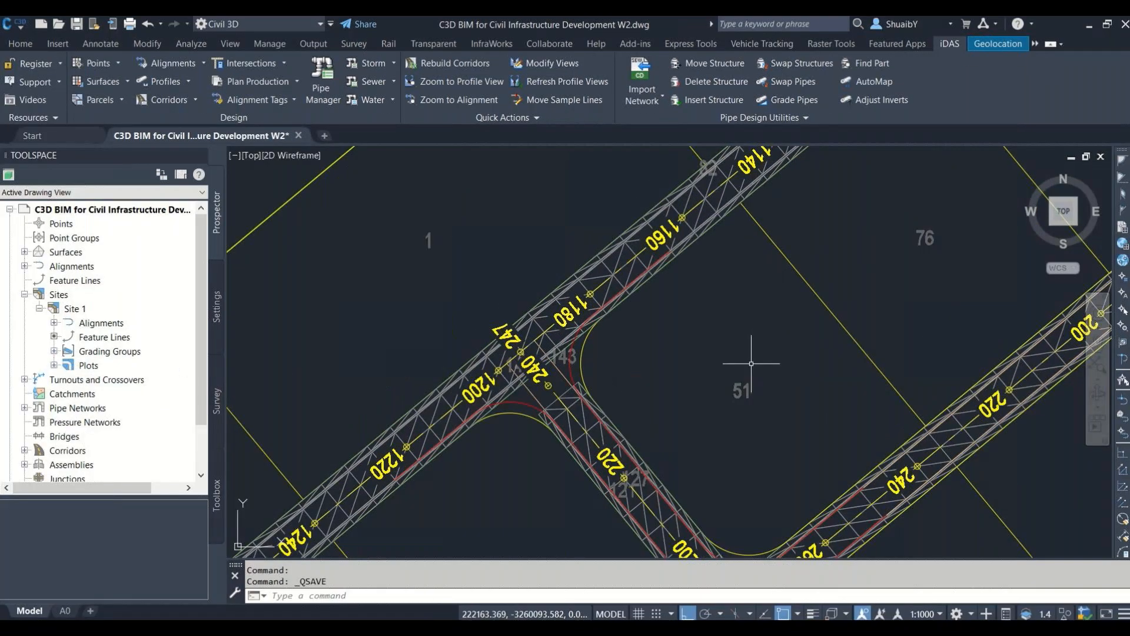
# Step: Review the bellmouth, internal estate road and INT BOTH SIDES assemblies placed beyond the estate layout
pyautogui.moveTo(597, 431)
pyautogui.mouseDown(button='middle')
pyautogui.moveTo(506, 211)
pyautogui.moveTo(423, 116)
pyautogui.mouseUp(button='middle')
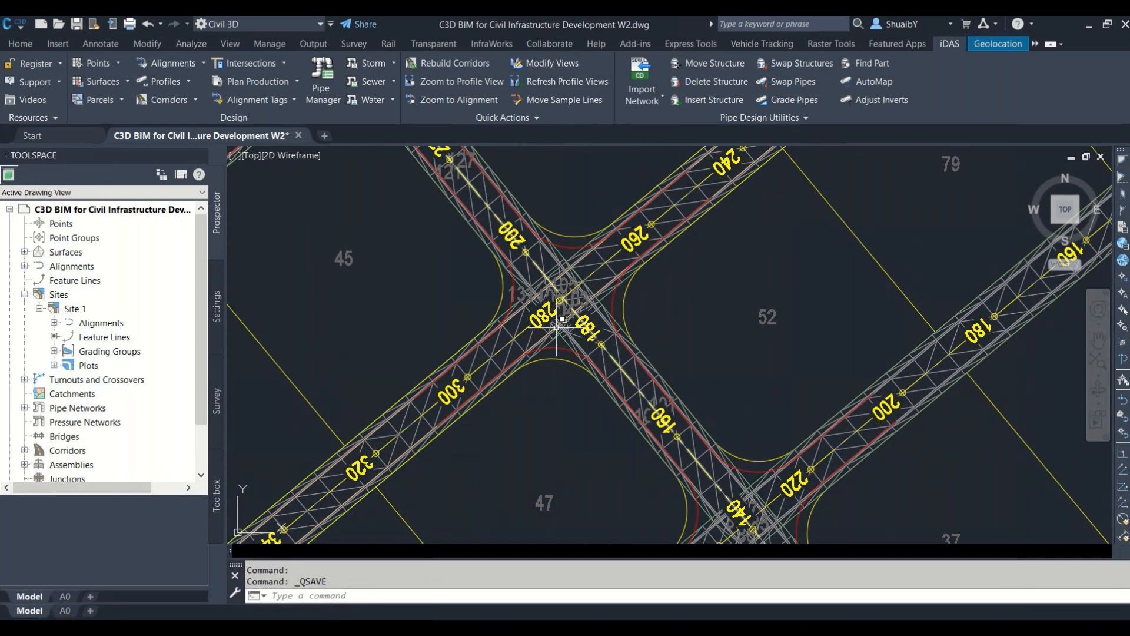
pyautogui.scroll(-5, 561, 340)
pyautogui.scroll(8, 687, 257)
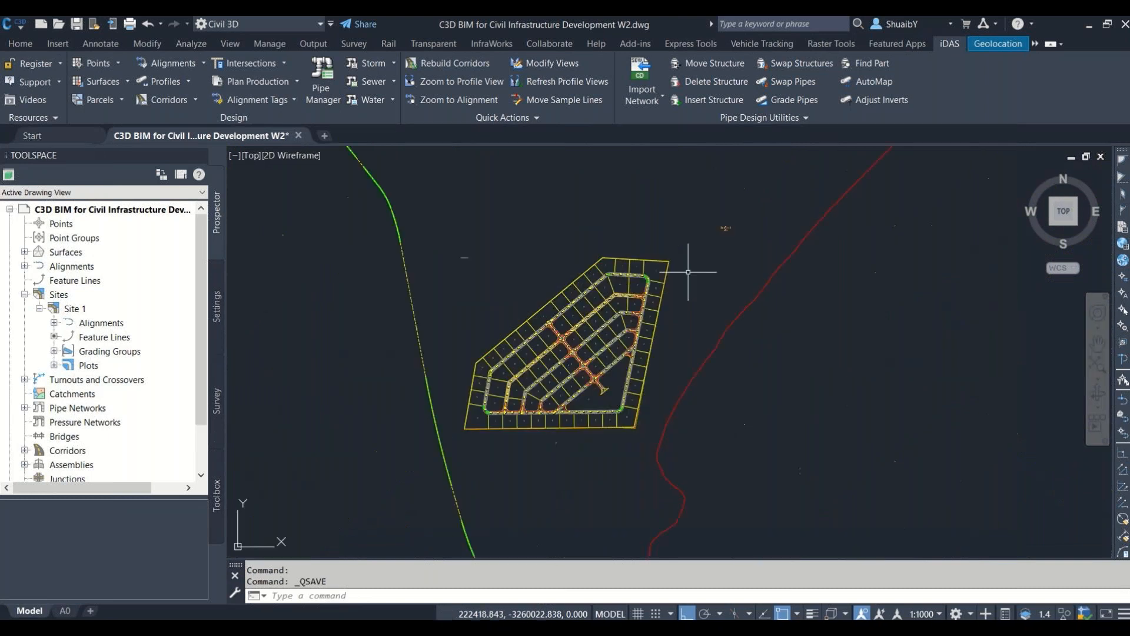
pyautogui.scroll(6, 533, 244)
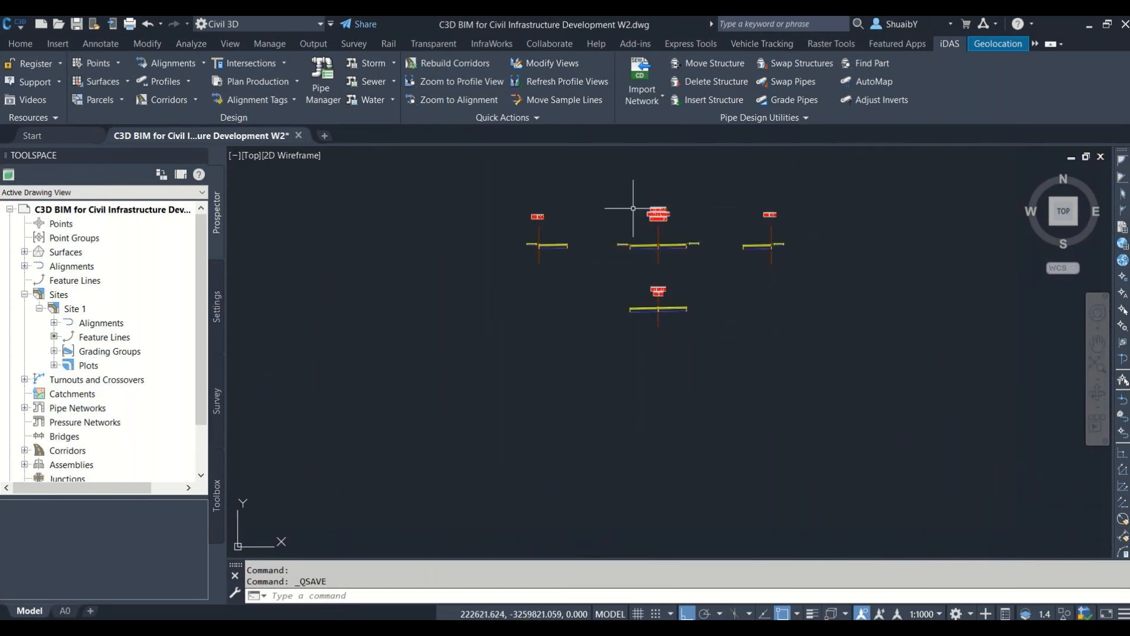
pyautogui.moveTo(808, 262); pyautogui.dragTo(689, 280, button='middle')
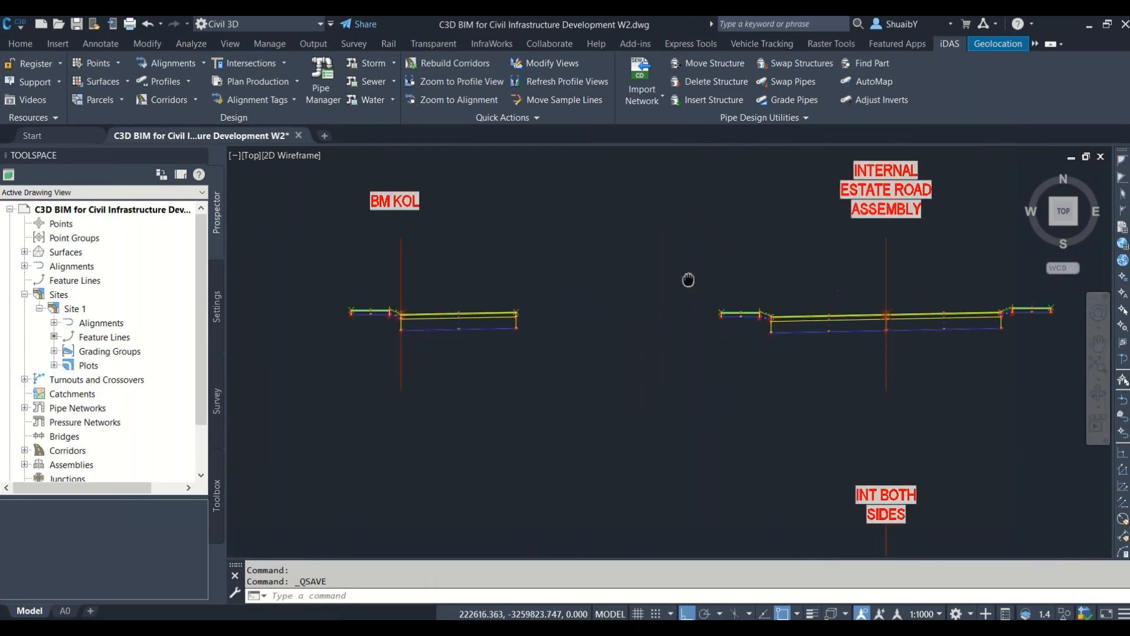
pyautogui.moveTo(761, 310); pyautogui.dragTo(337, 295, button='middle')
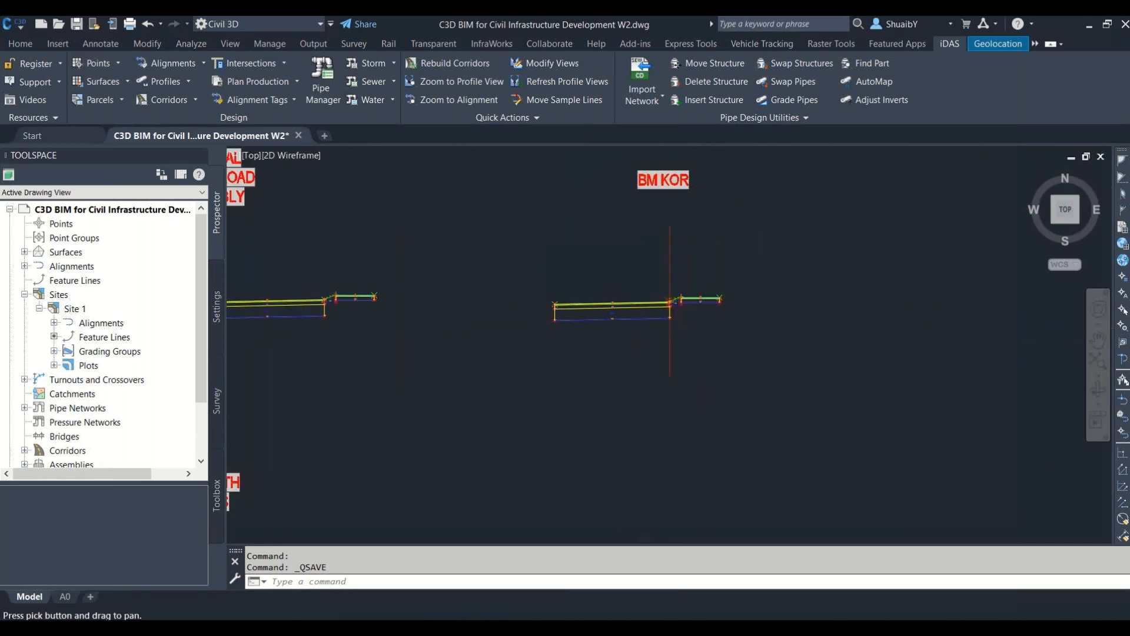
pyautogui.moveTo(478, 288); pyautogui.dragTo(917, 178, button='middle')
pyautogui.scroll(-10, 812, 295)
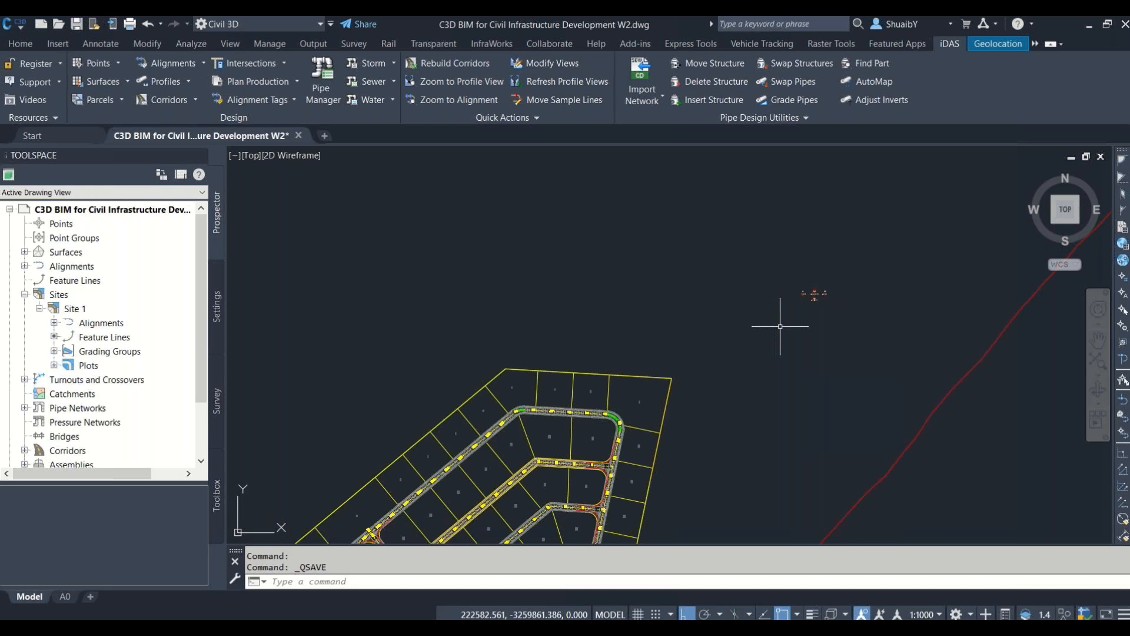
# Step: Turn Quick Properties on and check the name of the cross road's alignment at the crossroads between plots 45 and 52
pyautogui.scroll(10, 517, 450)
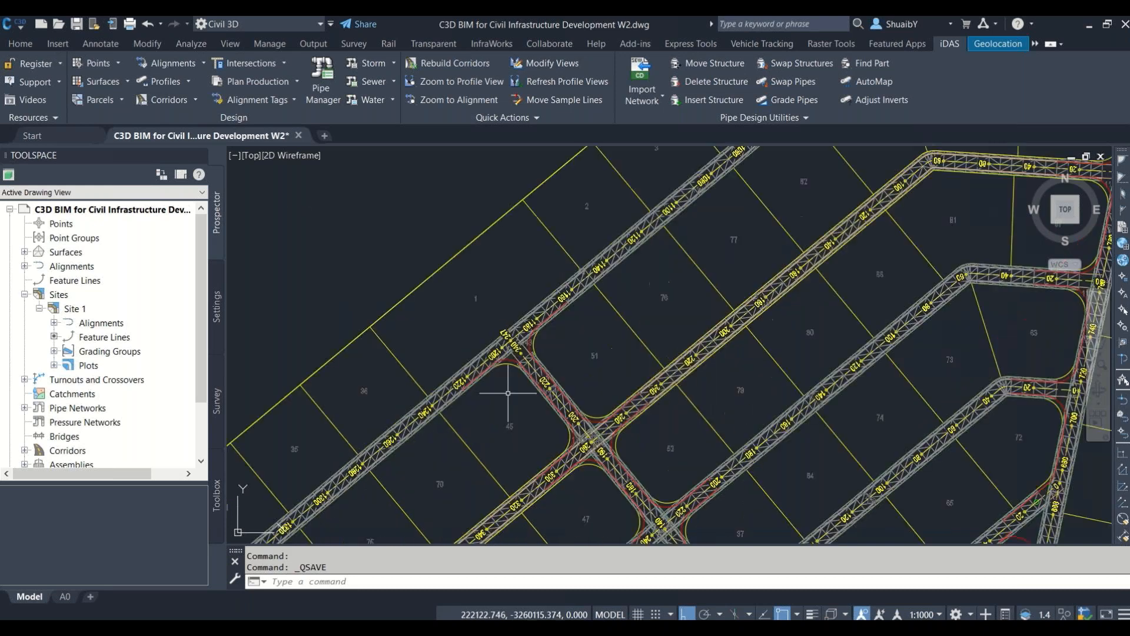
pyautogui.scroll(-2, 482, 330)
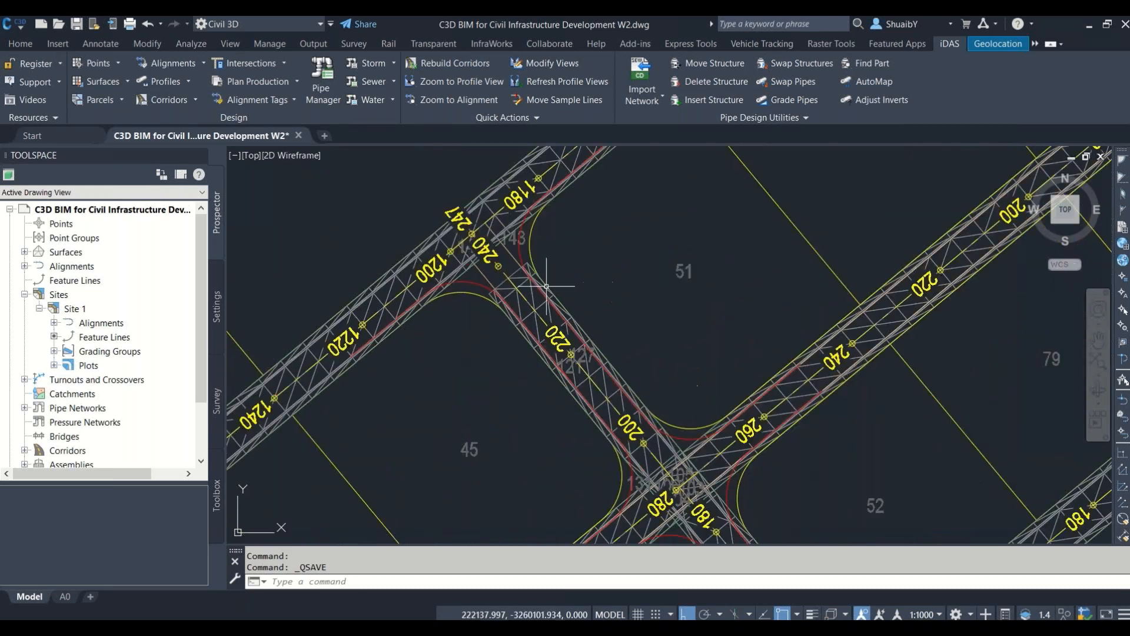
pyautogui.scroll(-2, 539, 328)
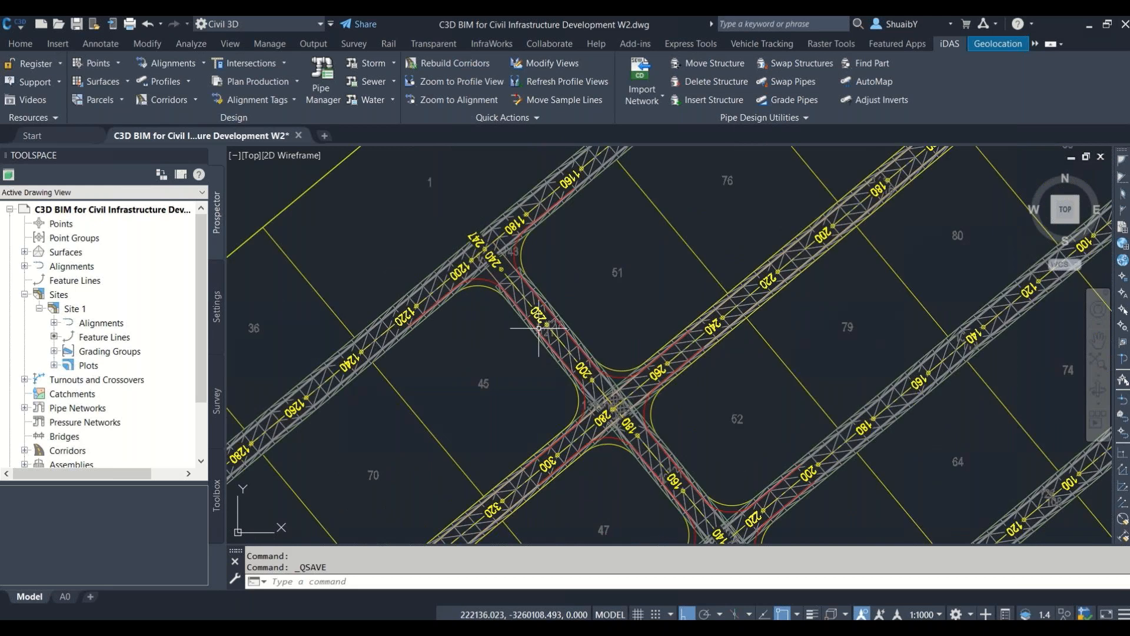
pyautogui.scroll(2, 624, 420)
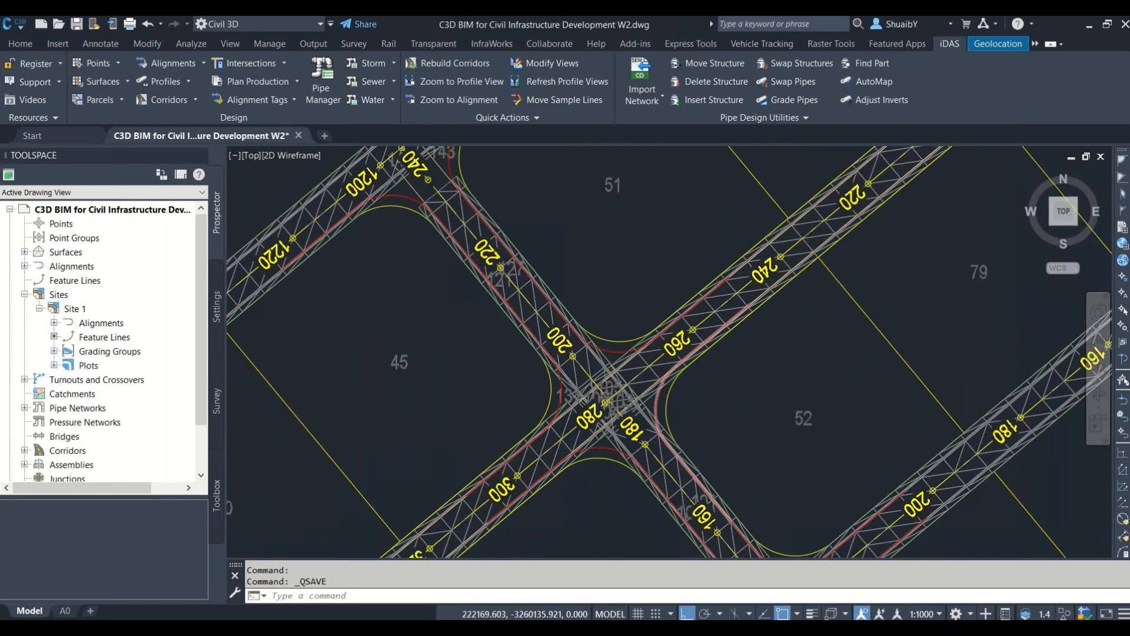
pyautogui.scroll(2, 657, 401)
pyautogui.moveTo(657, 402)
pyautogui.mouseDown(button='middle')
pyautogui.moveTo(693, 356)
pyautogui.moveTo(762, 333)
pyautogui.mouseUp(button='middle')
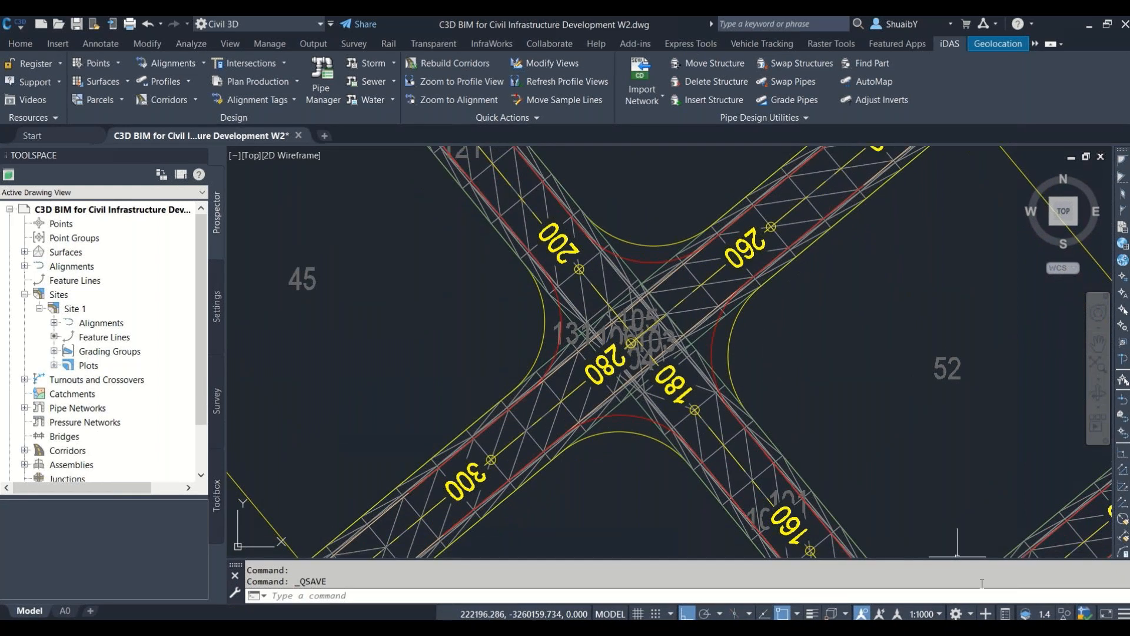
pyautogui.click(1007, 614)
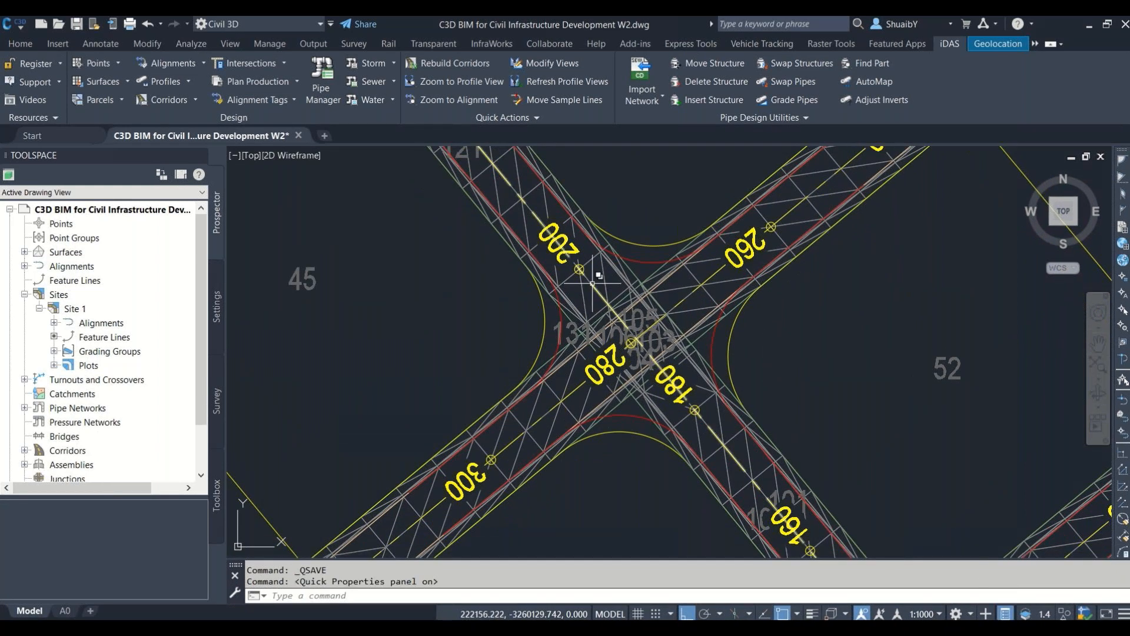
pyautogui.click(594, 285)
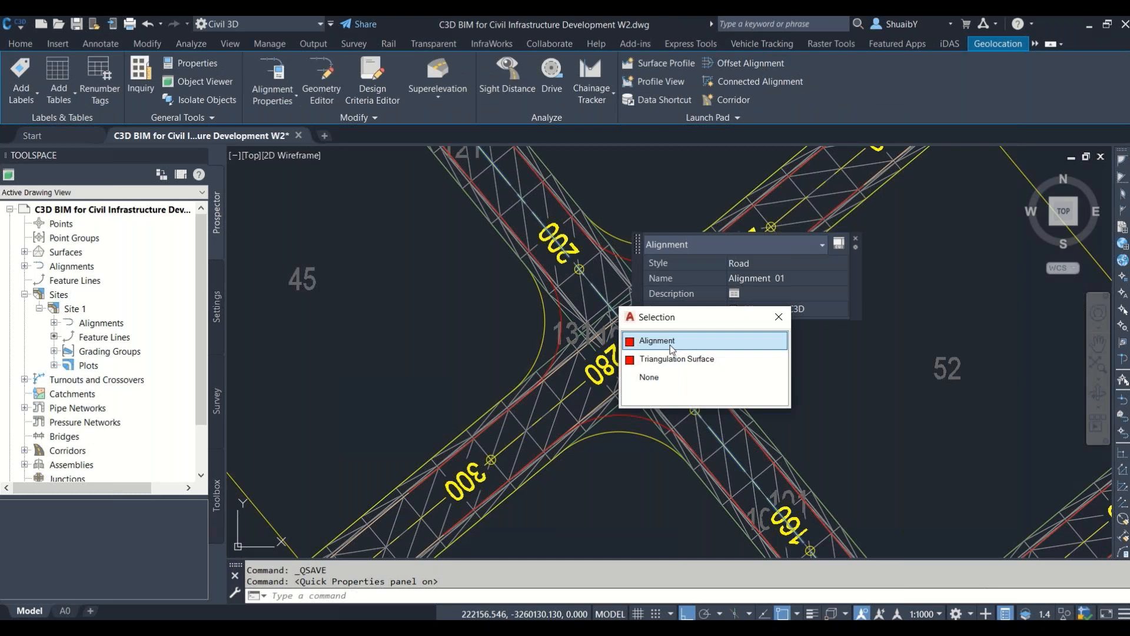
pyautogui.click(671, 345)
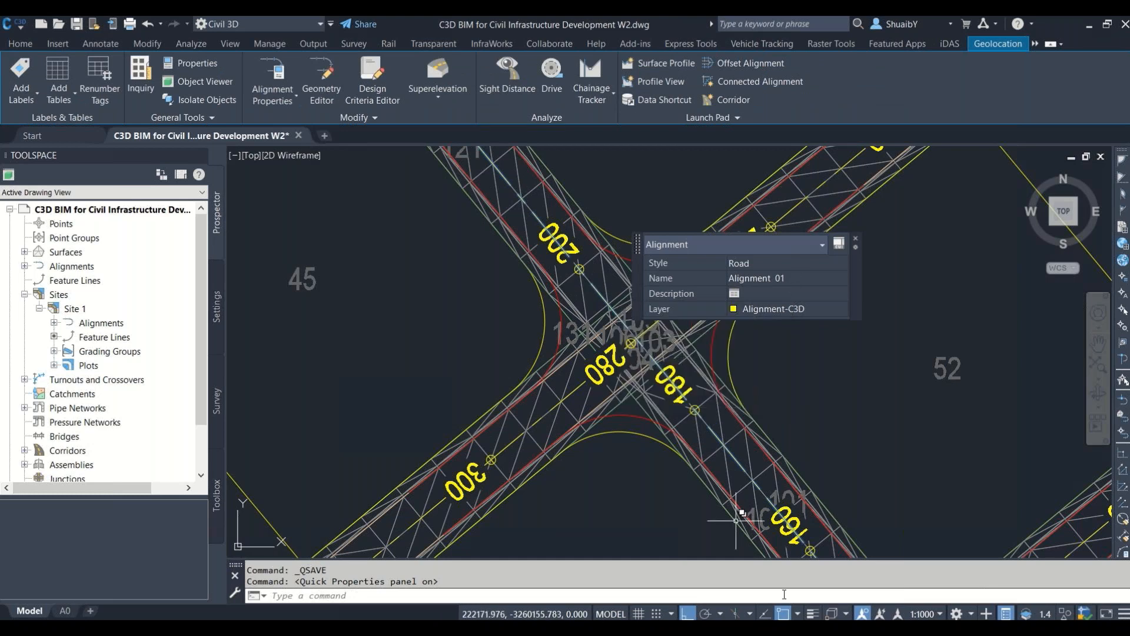
pyautogui.click(856, 239)
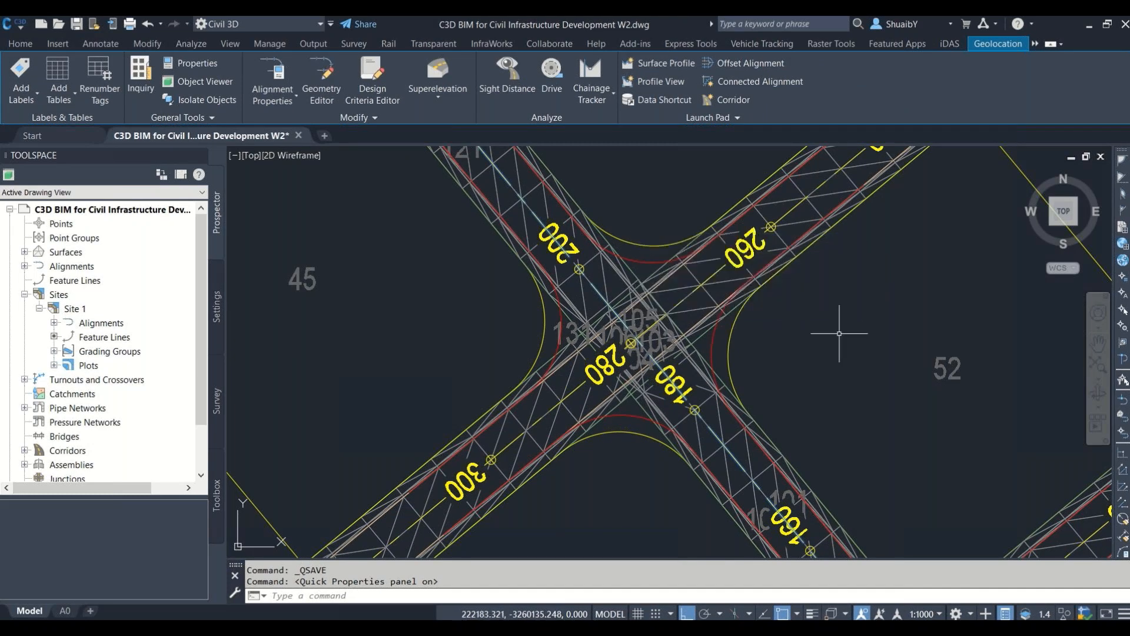
pyautogui.press('Escape')
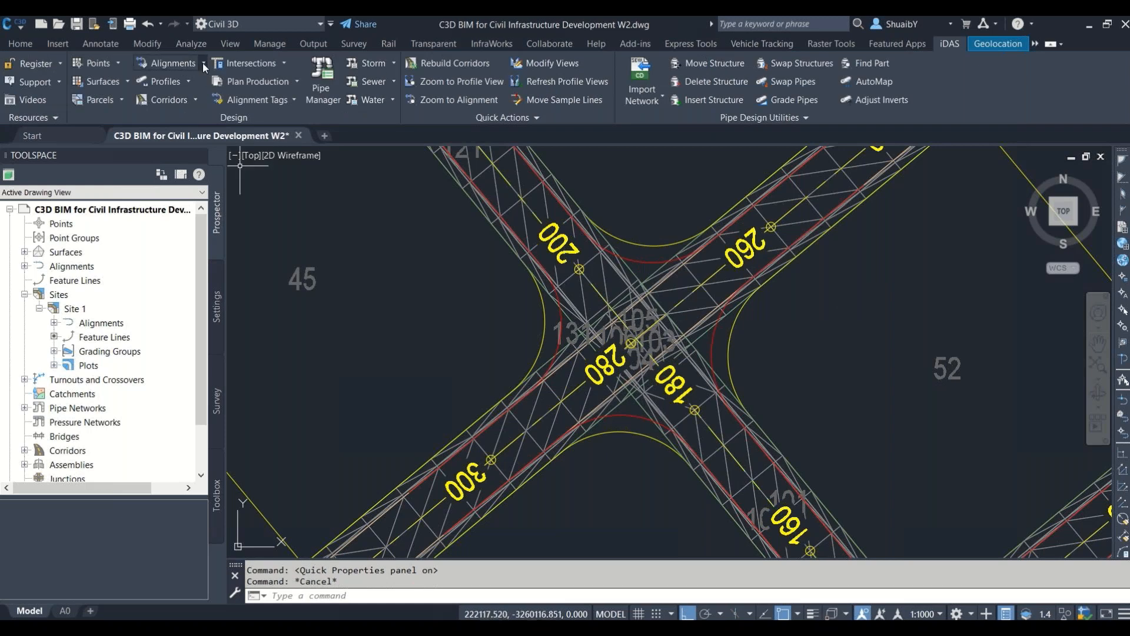
# Step: Start the Intersection Wizard at the crossroads between plots 45 and 52, using INT BOTH SIDES for the main road's inserted region
pyautogui.click(281, 64)
pyautogui.click(282, 72)
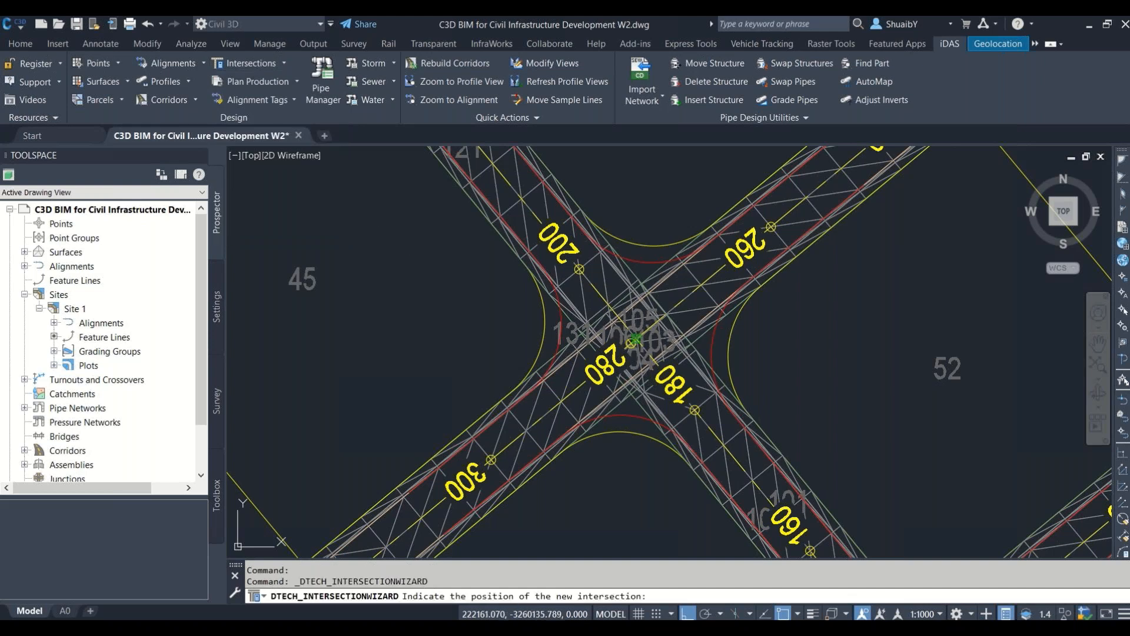
pyautogui.click(636, 340)
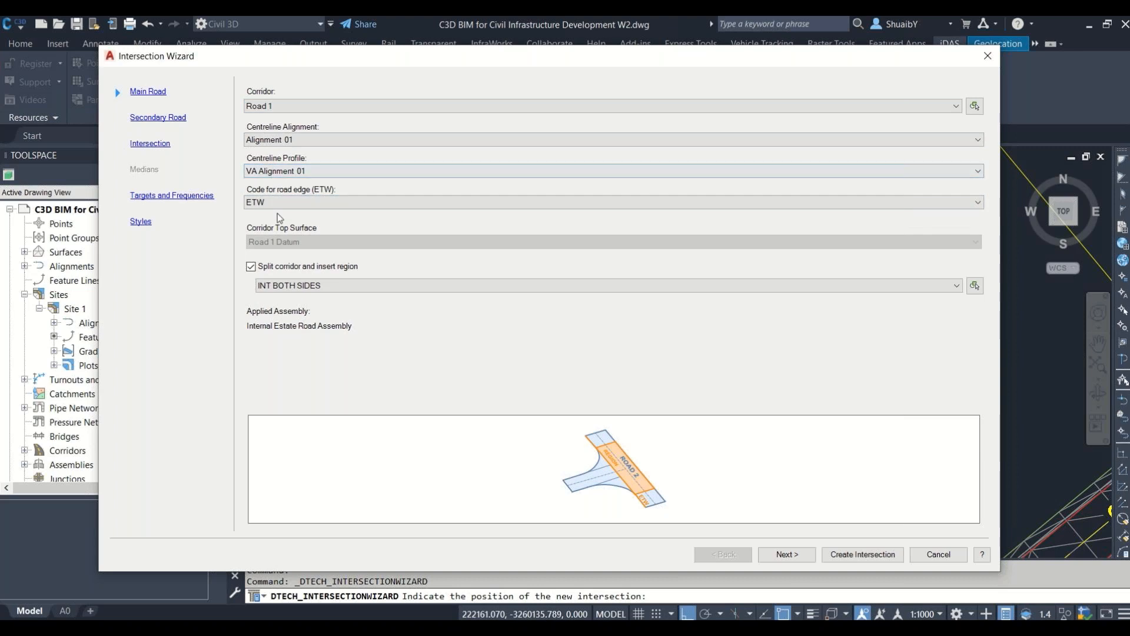
pyautogui.click(302, 288)
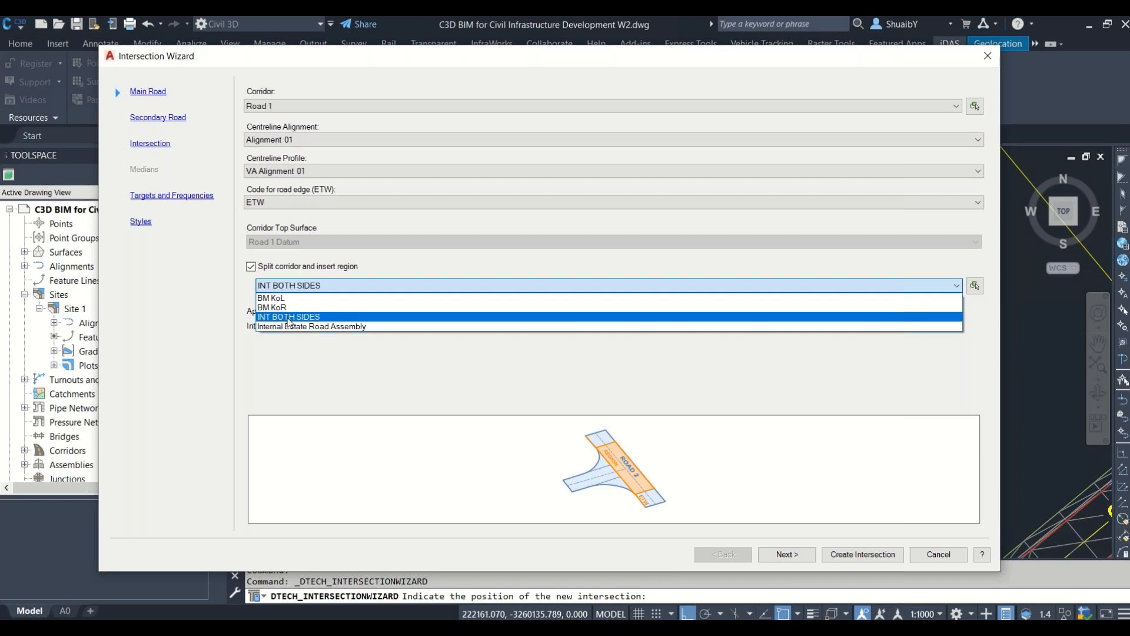
pyautogui.click(297, 316)
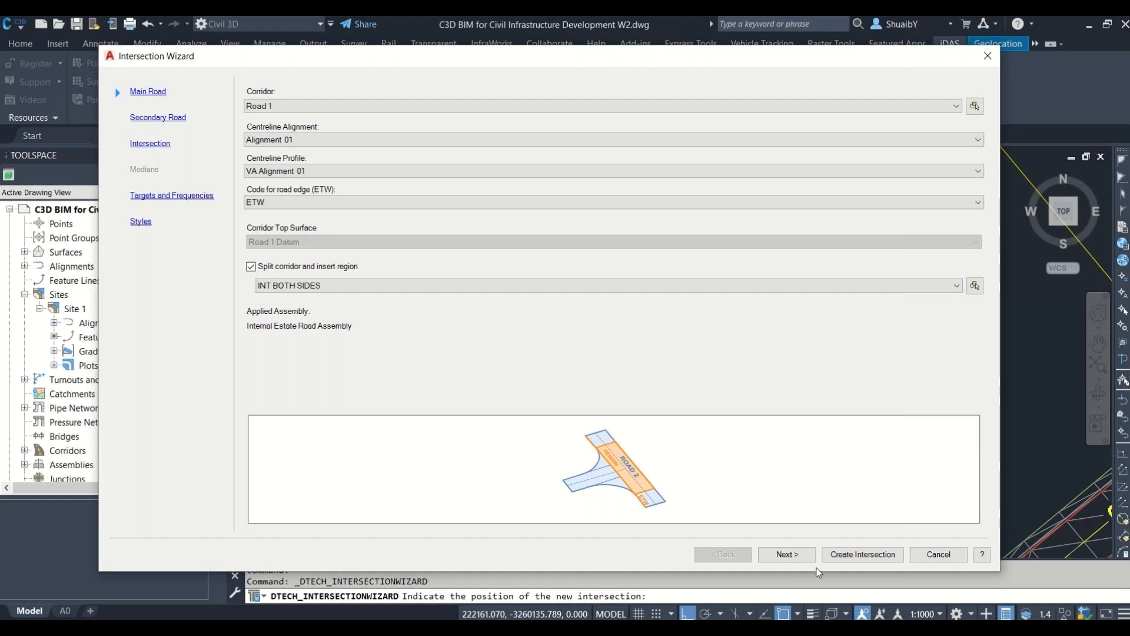
# Step: Accept the Road 5 secondary road settings and assign the polyline beside plot 52 as the left bellmouth, with assembly BM KoL
pyautogui.click(786, 555)
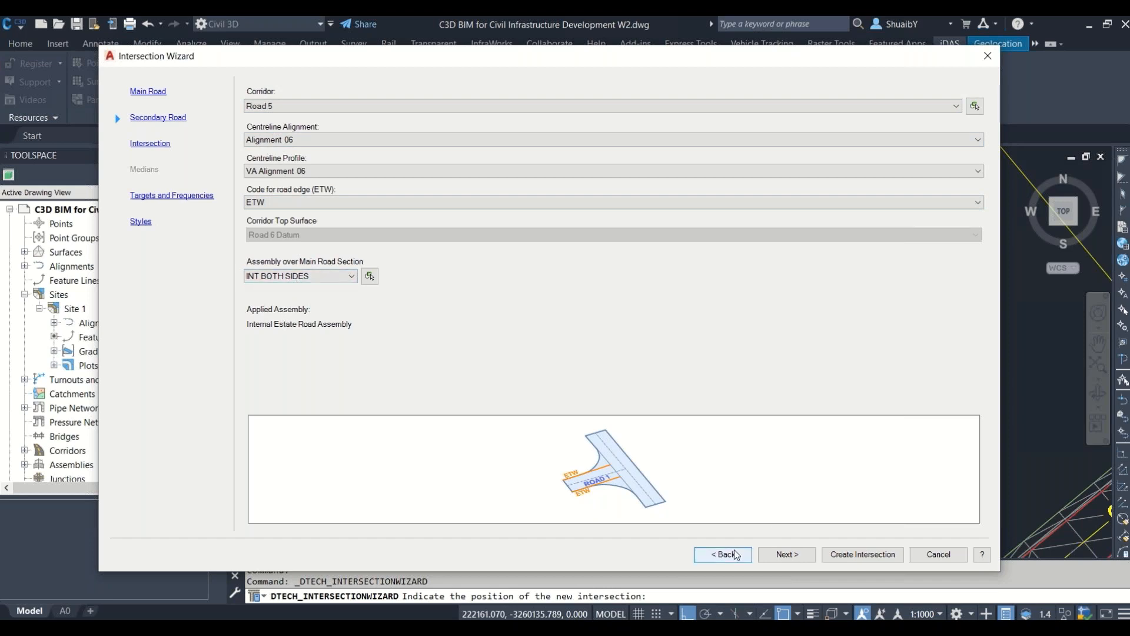
pyautogui.click(780, 556)
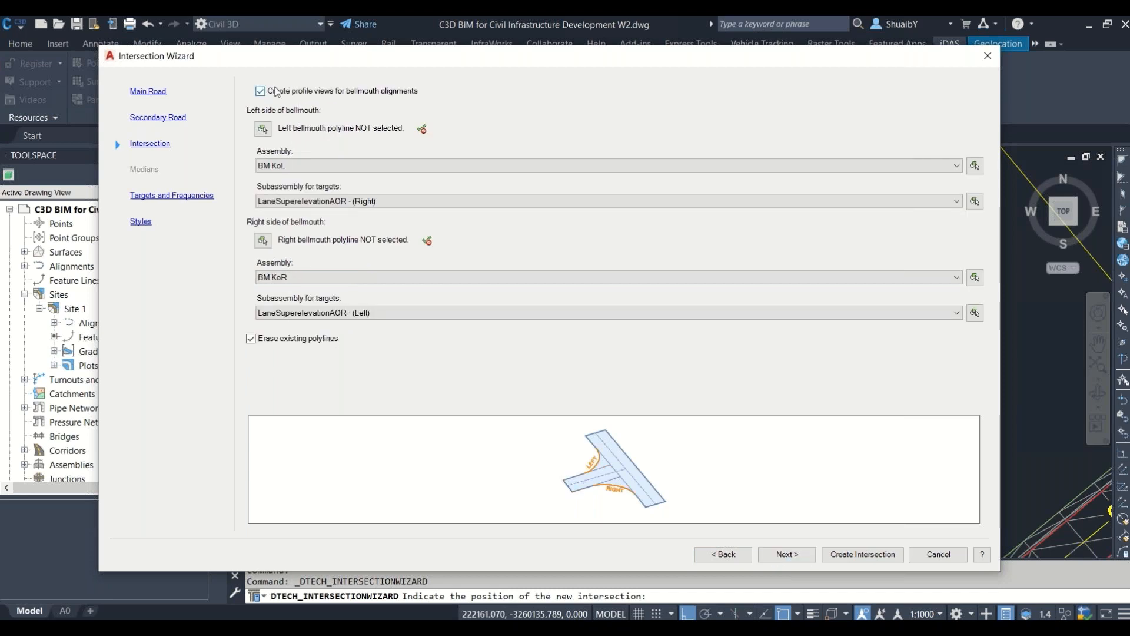
pyautogui.click(263, 128)
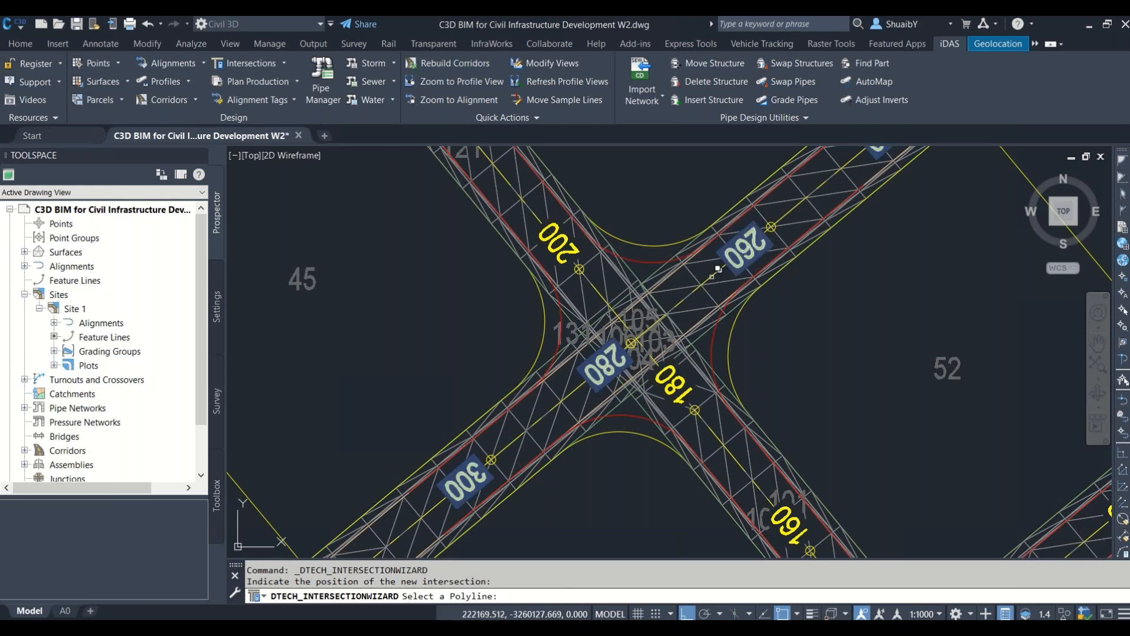
pyautogui.click(718, 269)
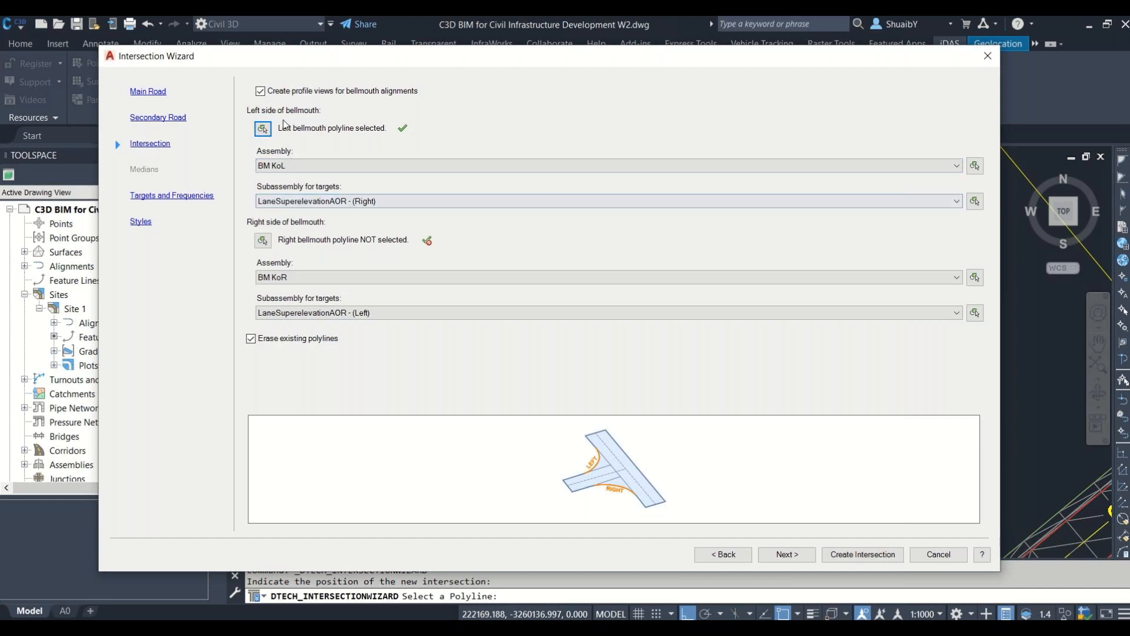
pyautogui.click(286, 166)
pyautogui.click(286, 167)
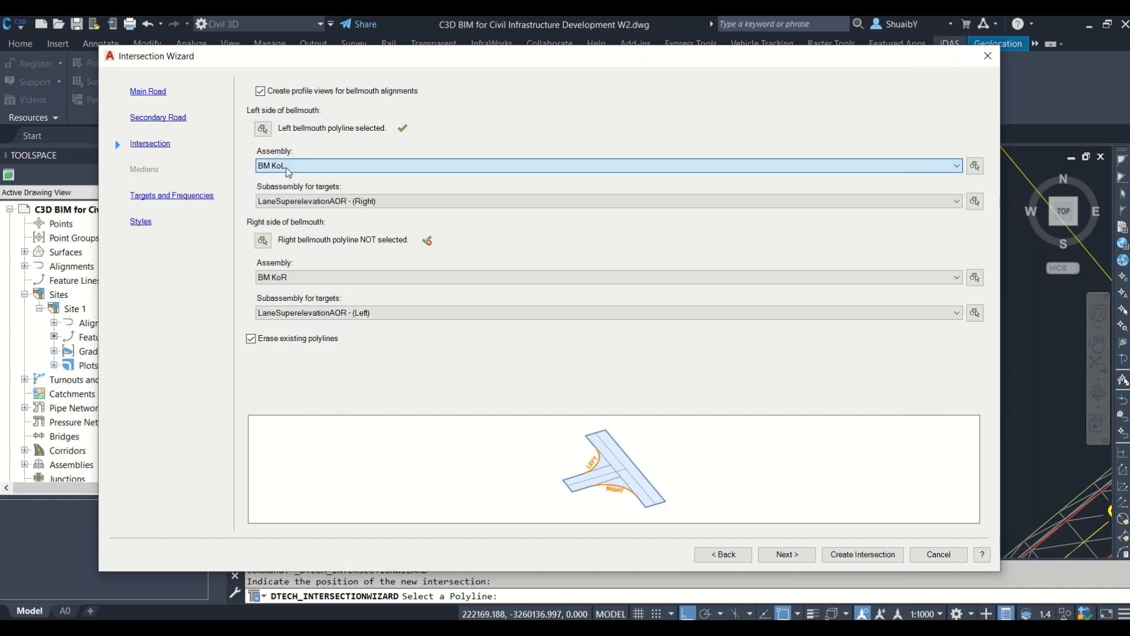
# Step: Assign the polyline beside plot 51 as the right bellmouth, with assembly BM KoR, and accept the intersection settings
pyautogui.click(263, 240)
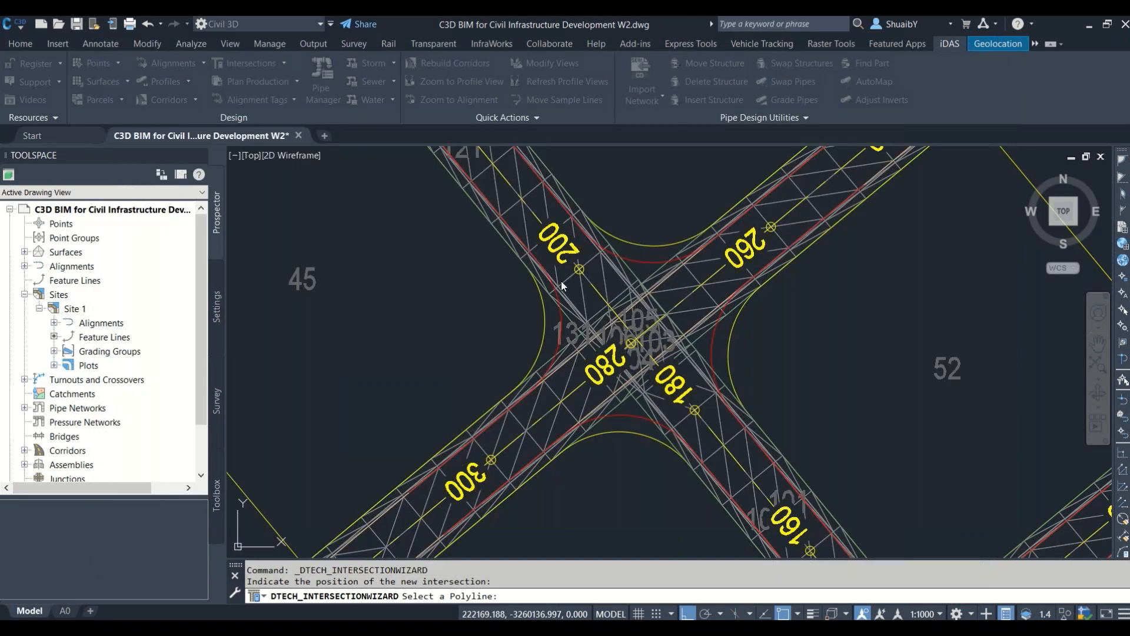
pyautogui.click(783, 216)
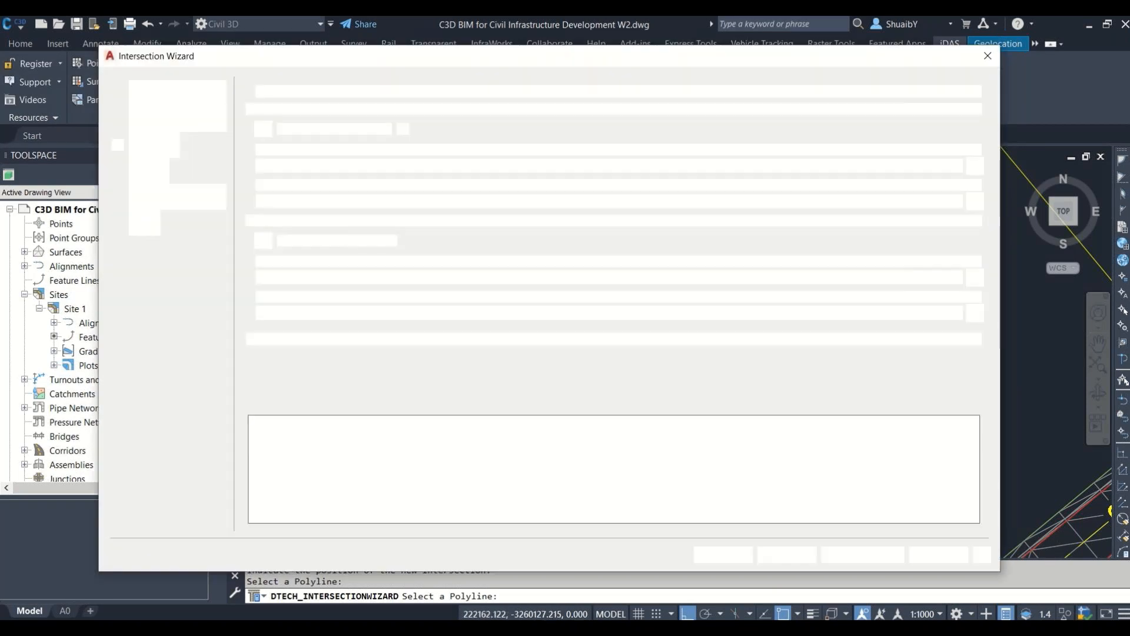
pyautogui.click(290, 279)
pyautogui.click(292, 286)
pyautogui.click(784, 558)
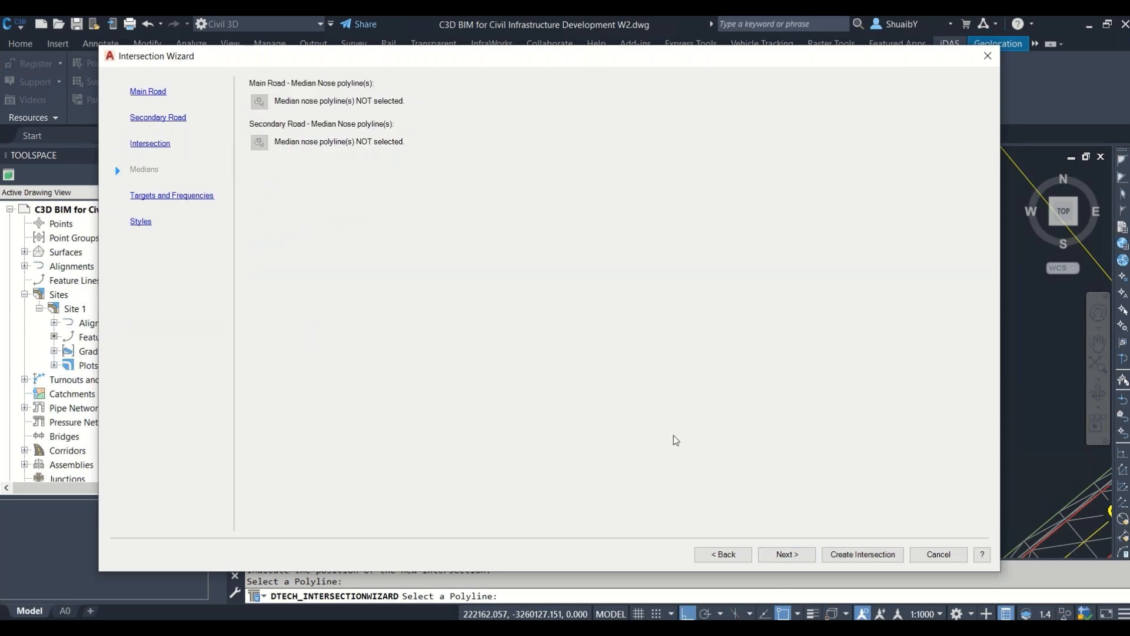
# Step: Leave the medians unset and target the AIW_Existing_Ground surface, keeping the default main baseline and bellmouth frequencies
pyautogui.click(786, 554)
pyautogui.click(299, 99)
pyautogui.click(298, 110)
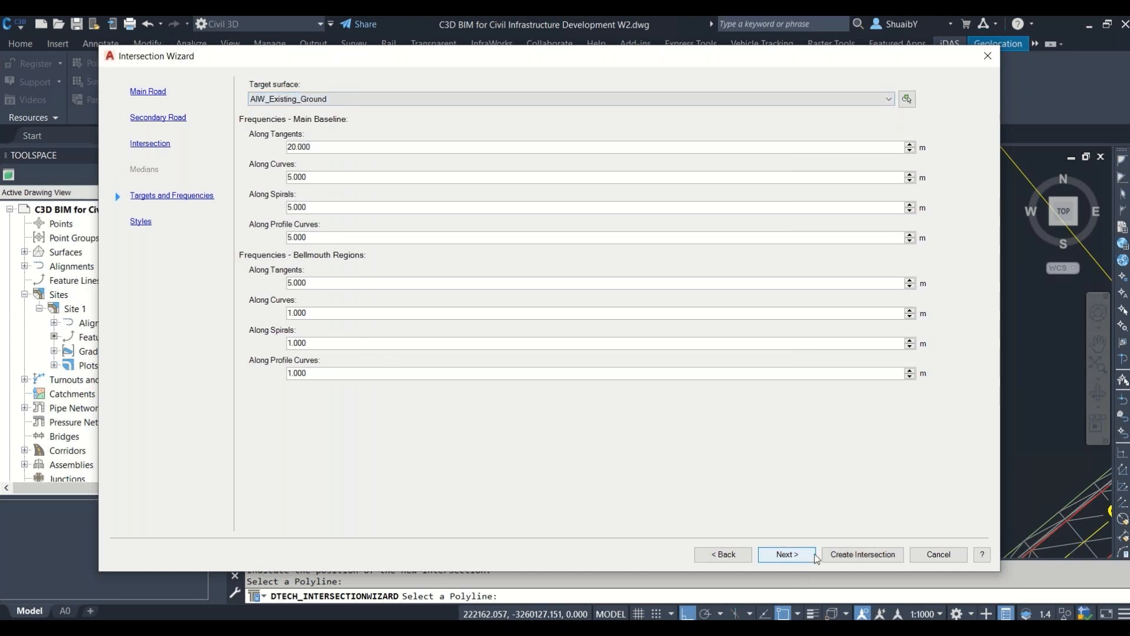
pyautogui.click(786, 556)
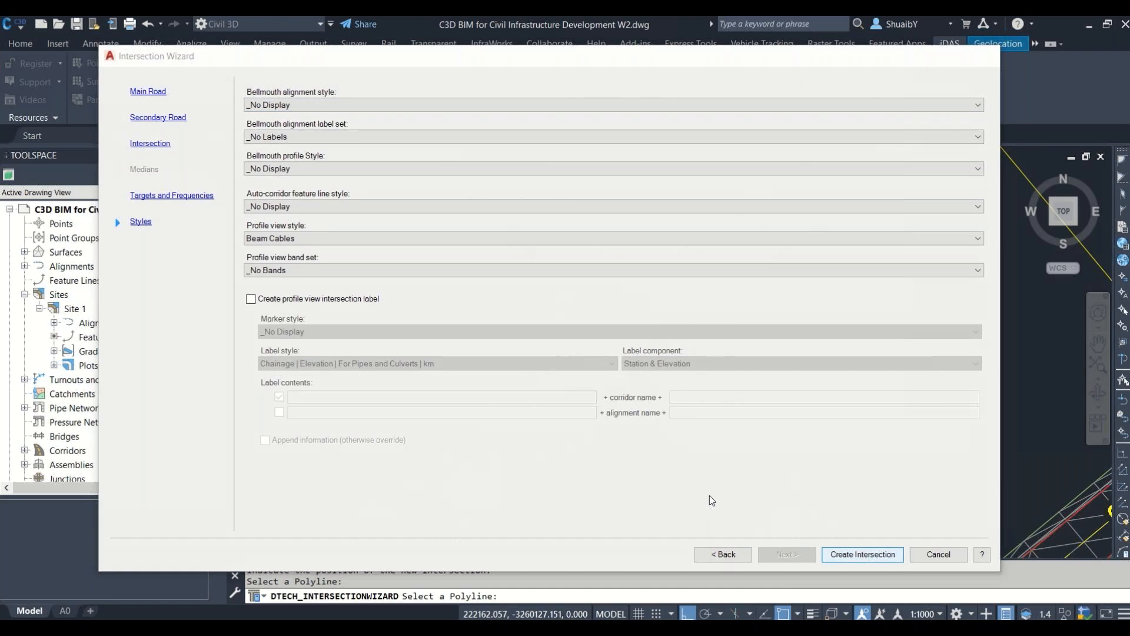
# Step: Create the intersection with the default styles and place its bellmouth profile views in the empty area northeast of the estate
pyautogui.click(862, 554)
pyautogui.scroll(-5, 595, 428)
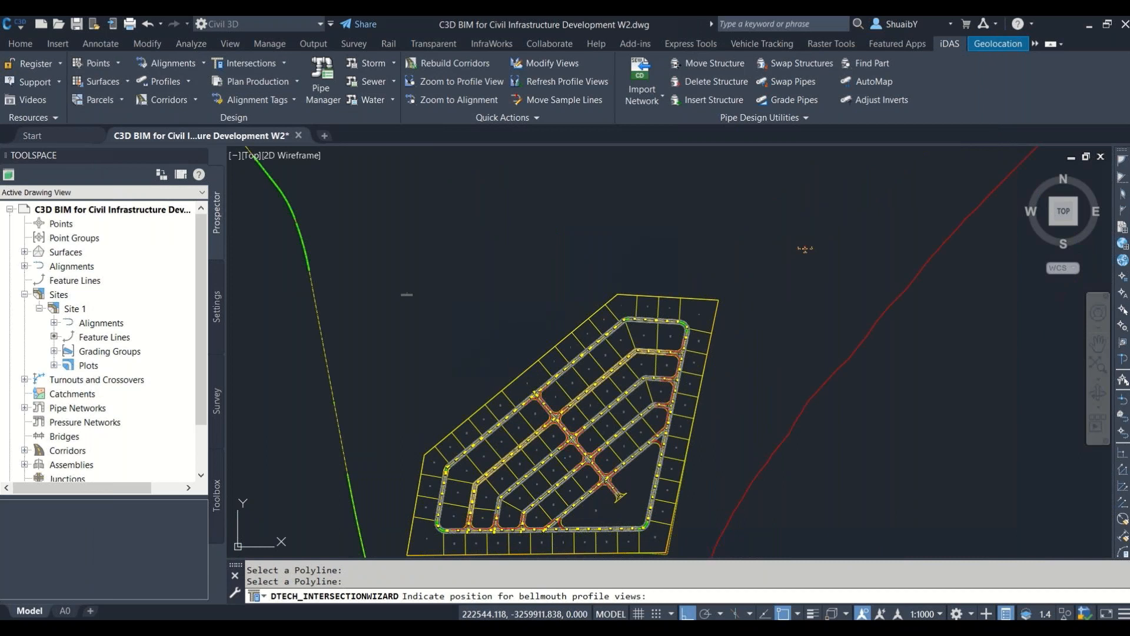
pyautogui.click(804, 248)
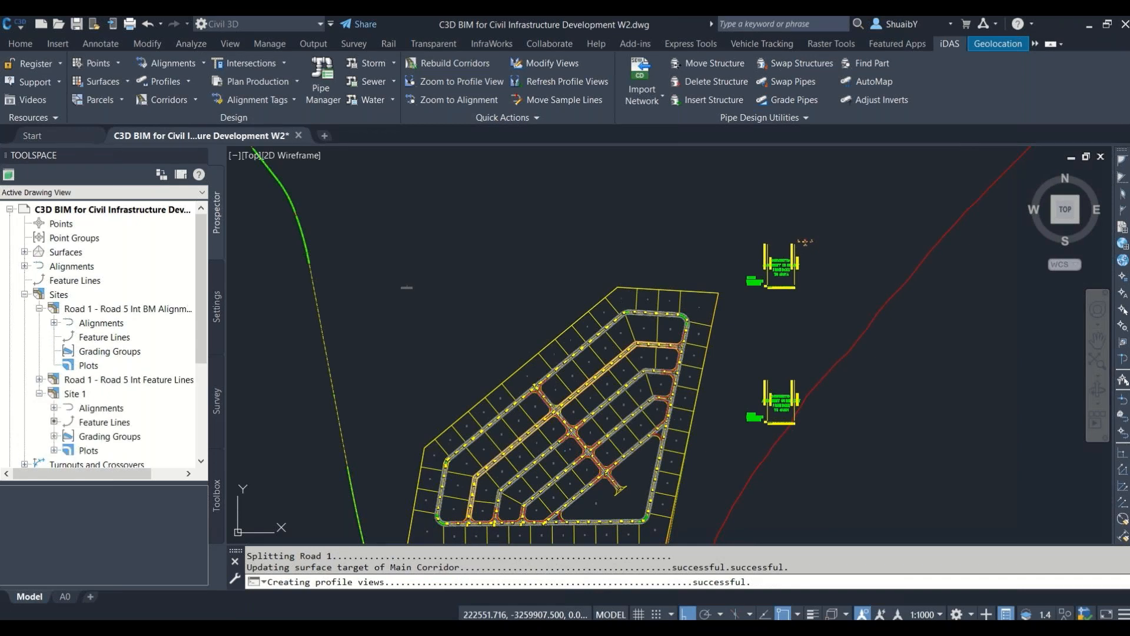
# Step: Restart the Intersection Wizard at the crossroads between plots 45 and 52, accepting the Road 1 main road and Road 5 secondary road settings
pyautogui.scroll(6, 558, 407)
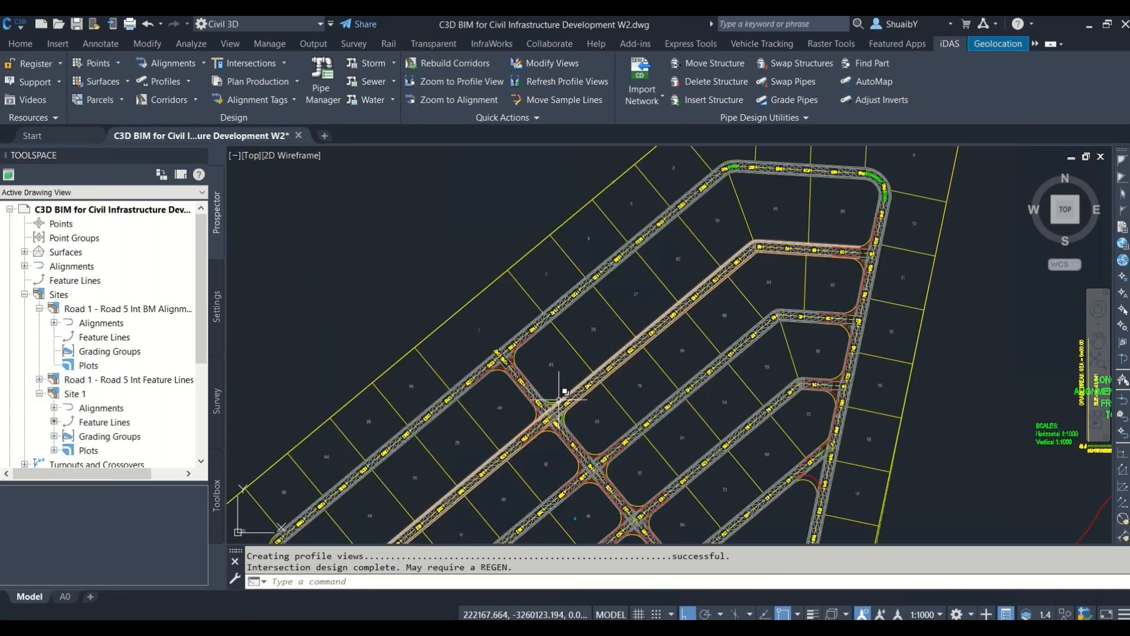
pyautogui.scroll(2, 554, 407)
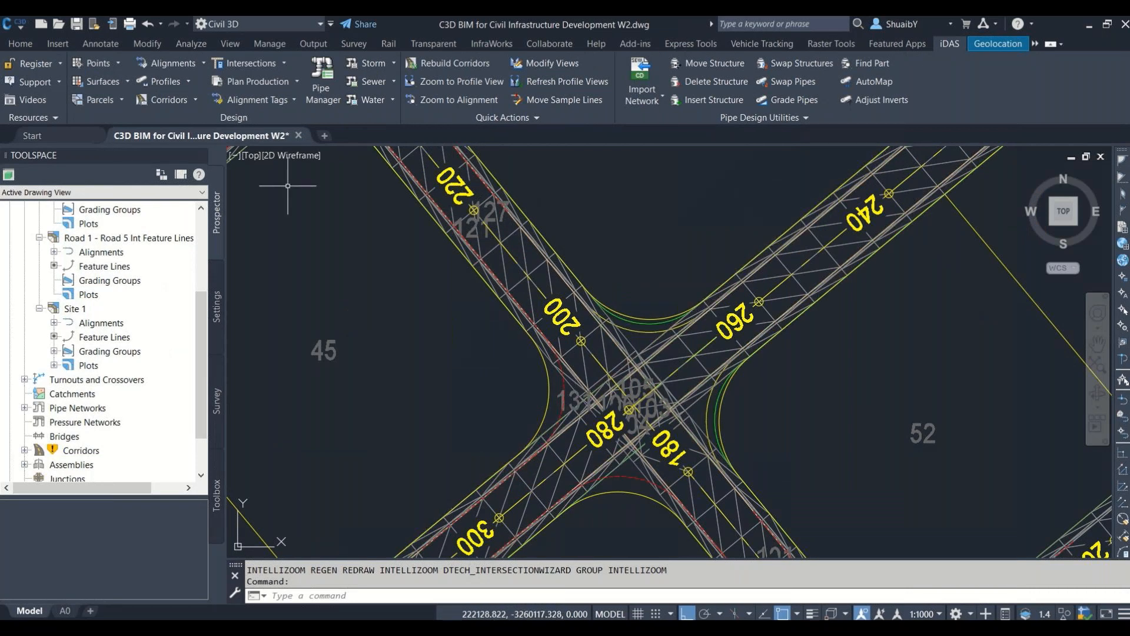
pyautogui.click(285, 65)
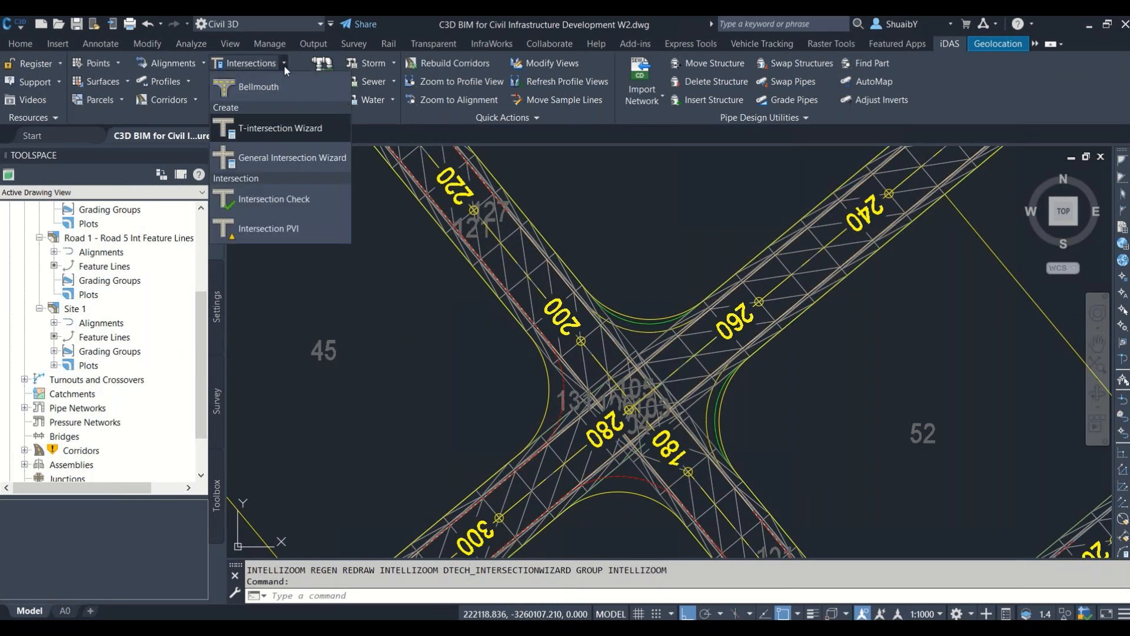
pyautogui.click(291, 133)
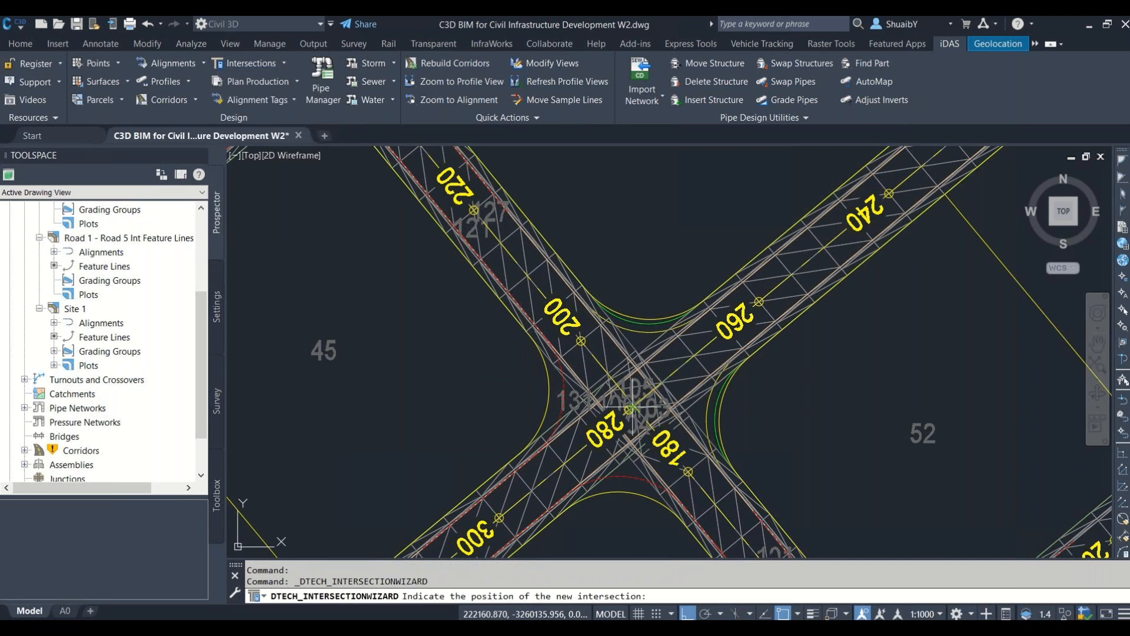
pyautogui.click(629, 408)
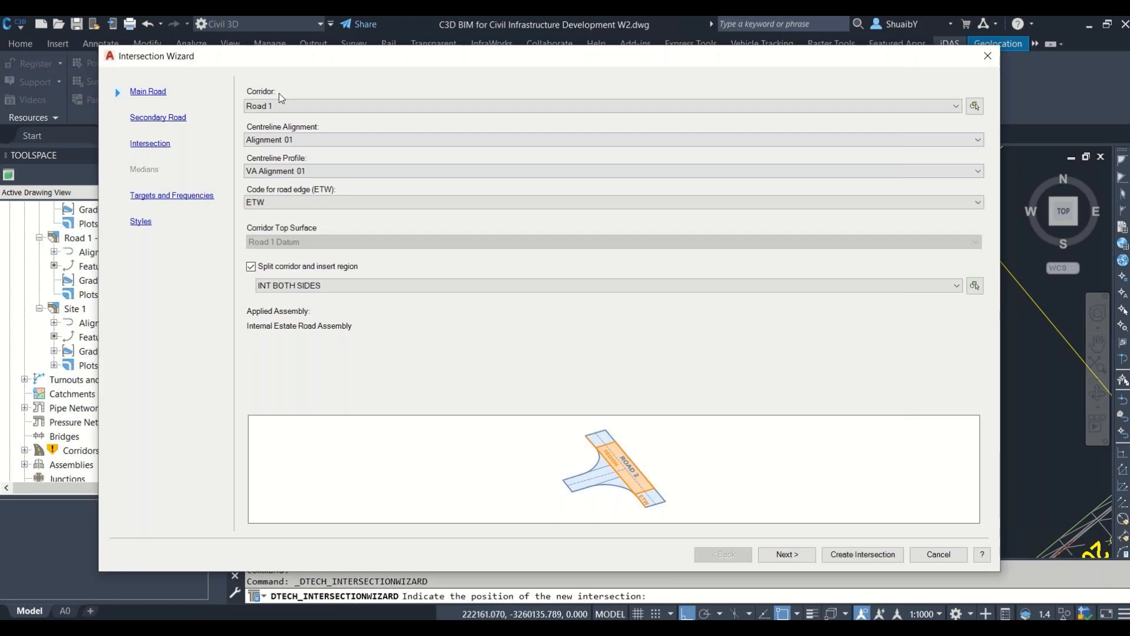
pyautogui.click(786, 554)
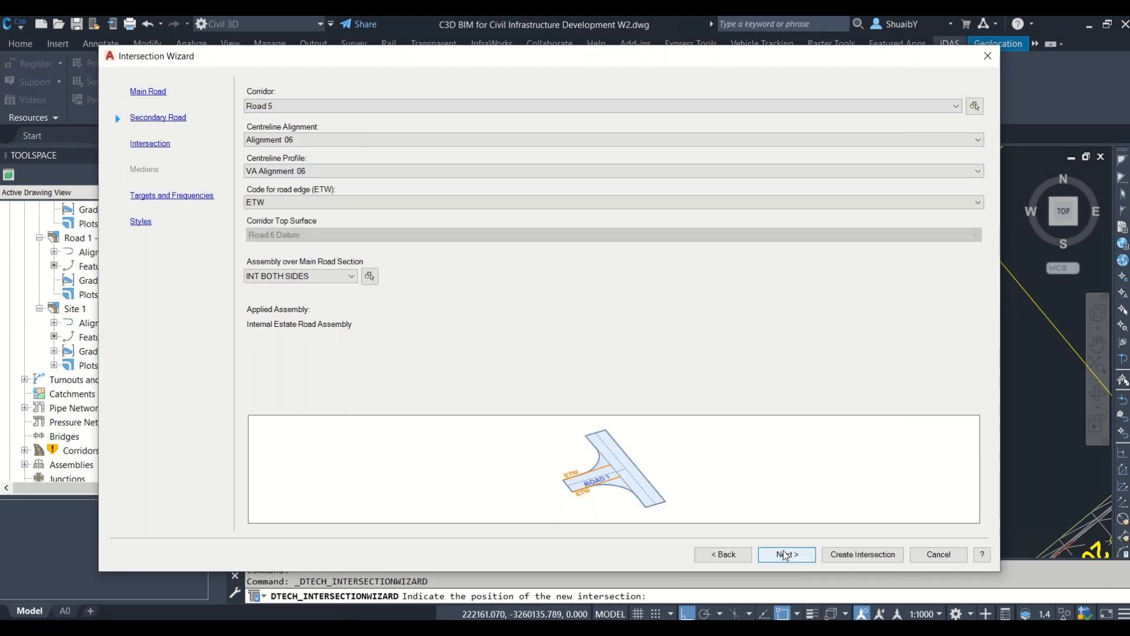
pyautogui.click(786, 555)
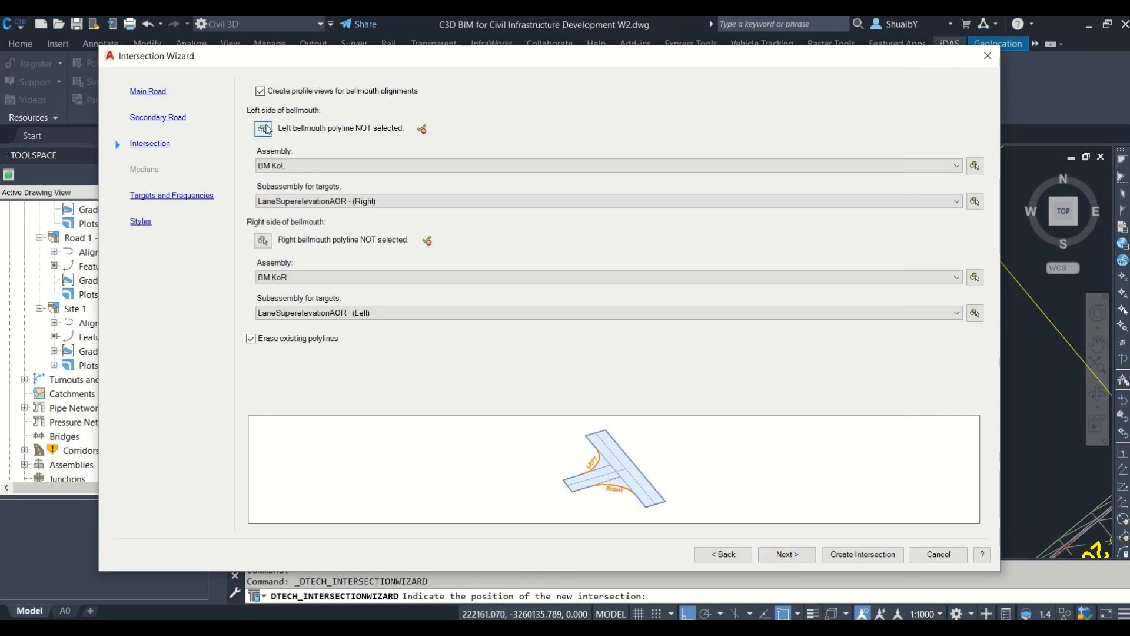
# Step: Assign the polyline beside plot 45 as the left bellmouth and the one beside plot 47 as the right bellmouth
pyautogui.click(263, 129)
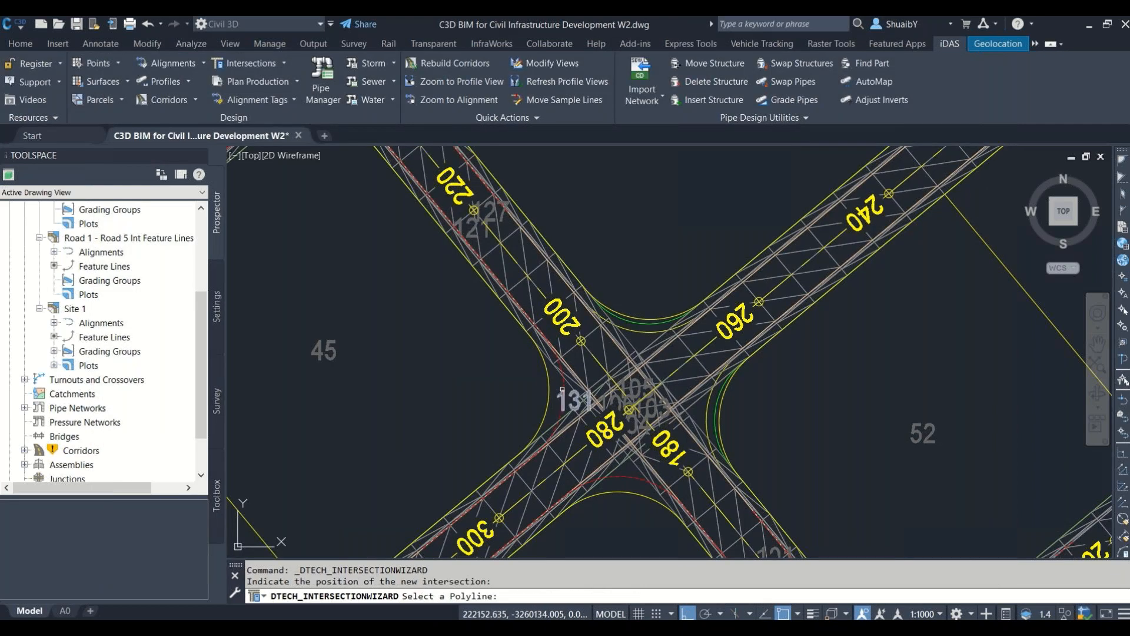
pyautogui.click(563, 390)
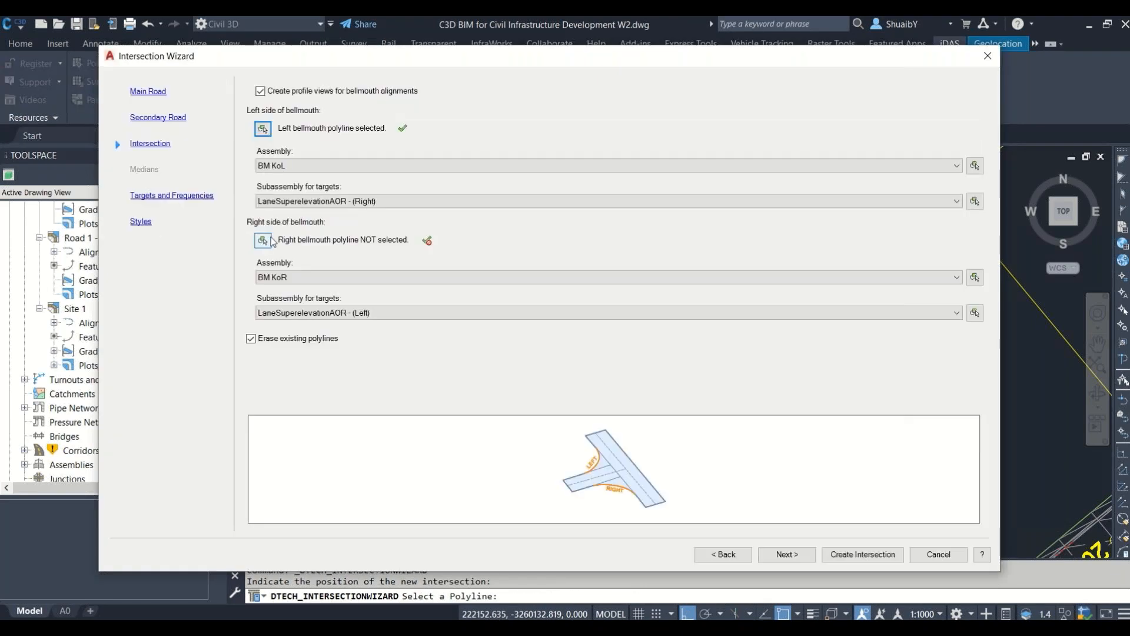
pyautogui.click(263, 241)
pyautogui.click(567, 514)
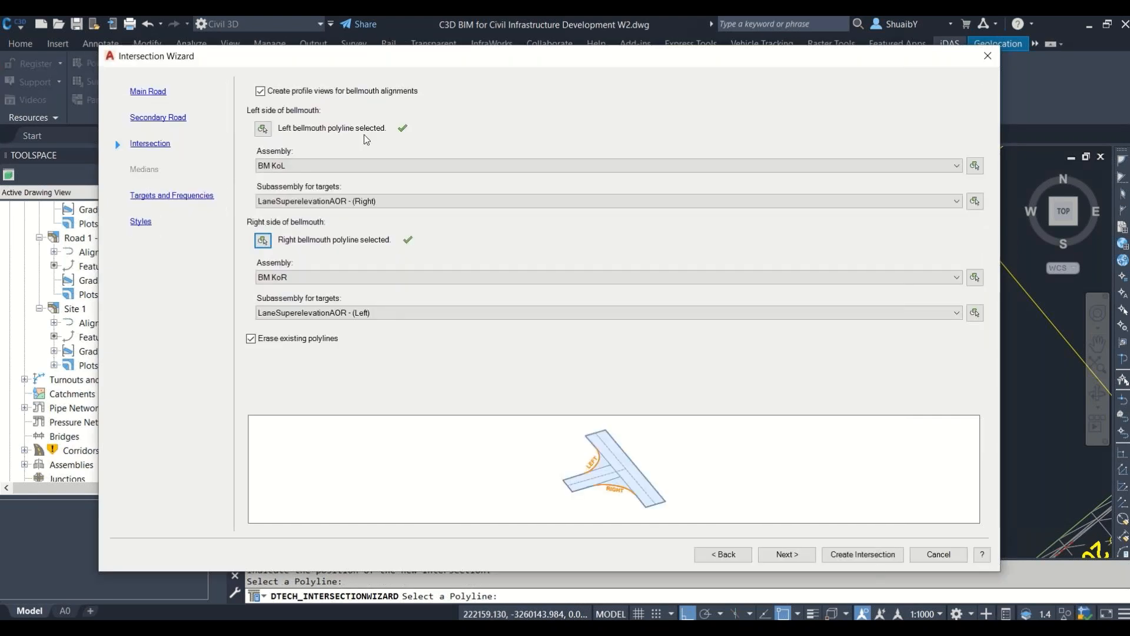
# Step: Create the second intersection without bellmouth profile views and regenerate the drawing
pyautogui.click(270, 94)
pyautogui.click(869, 555)
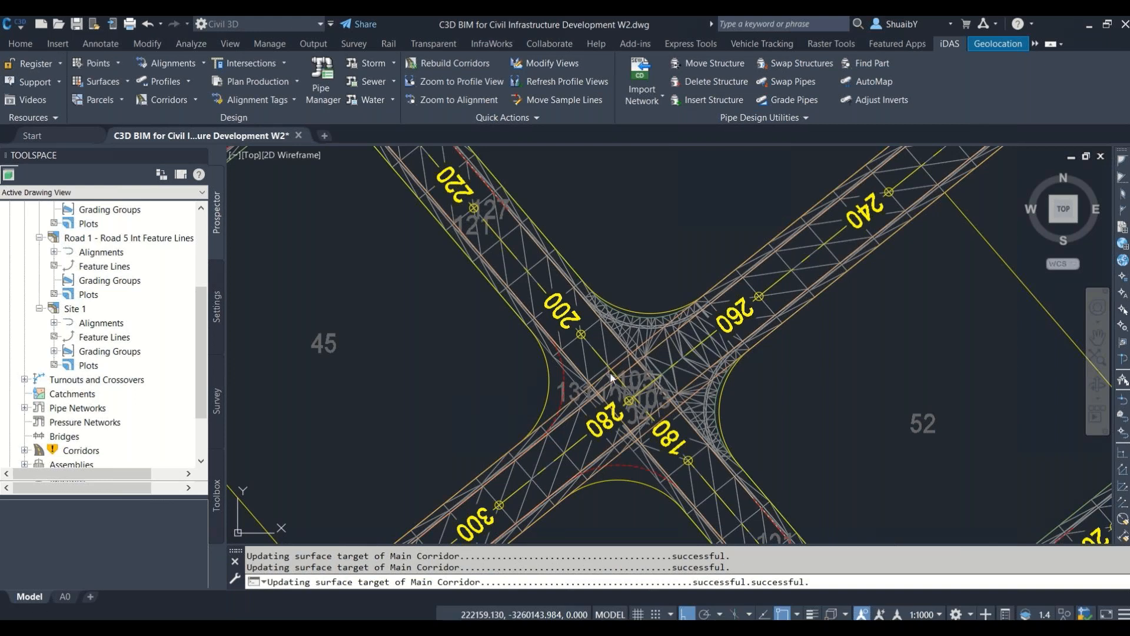
pyautogui.scroll(-2, 481, 356)
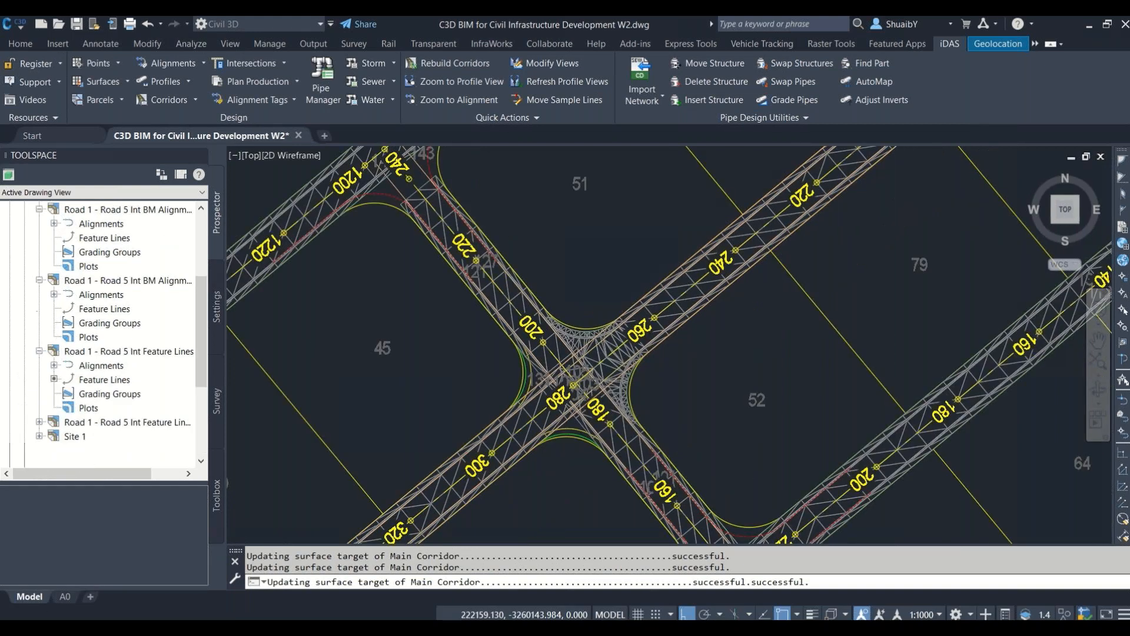
pyautogui.scroll(3, 535, 390)
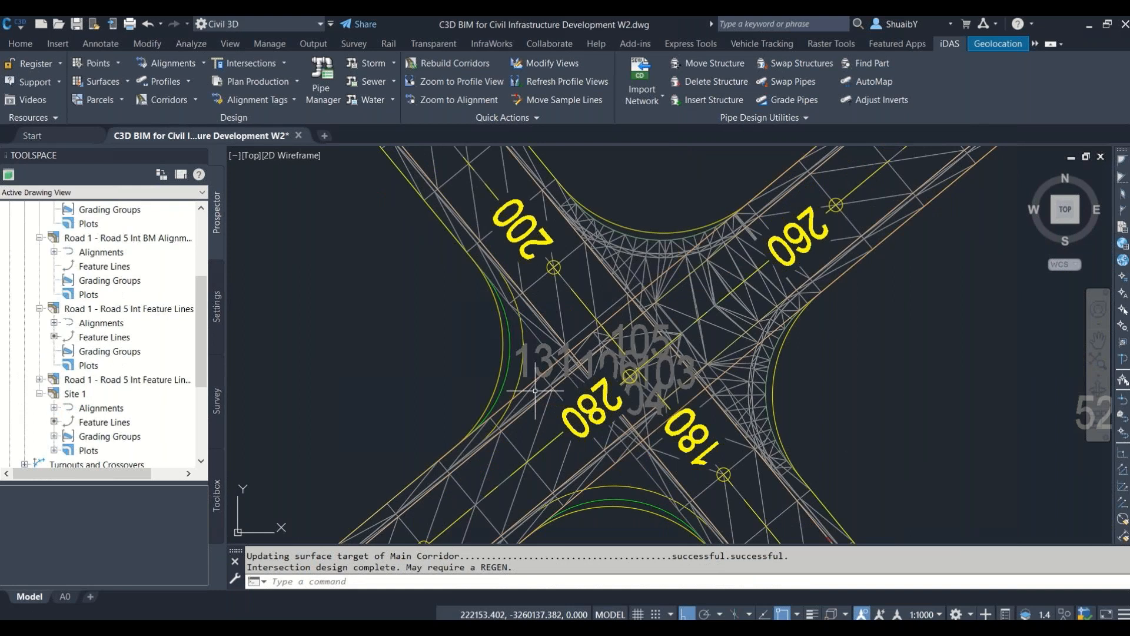
pyautogui.write('RE')
pyautogui.press('Return')
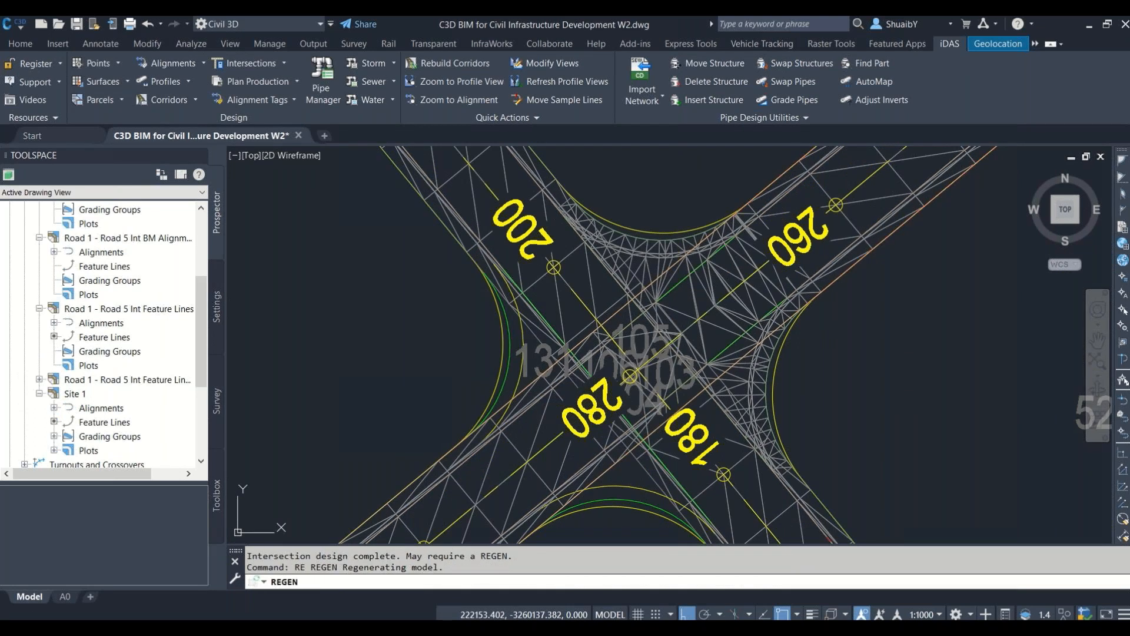
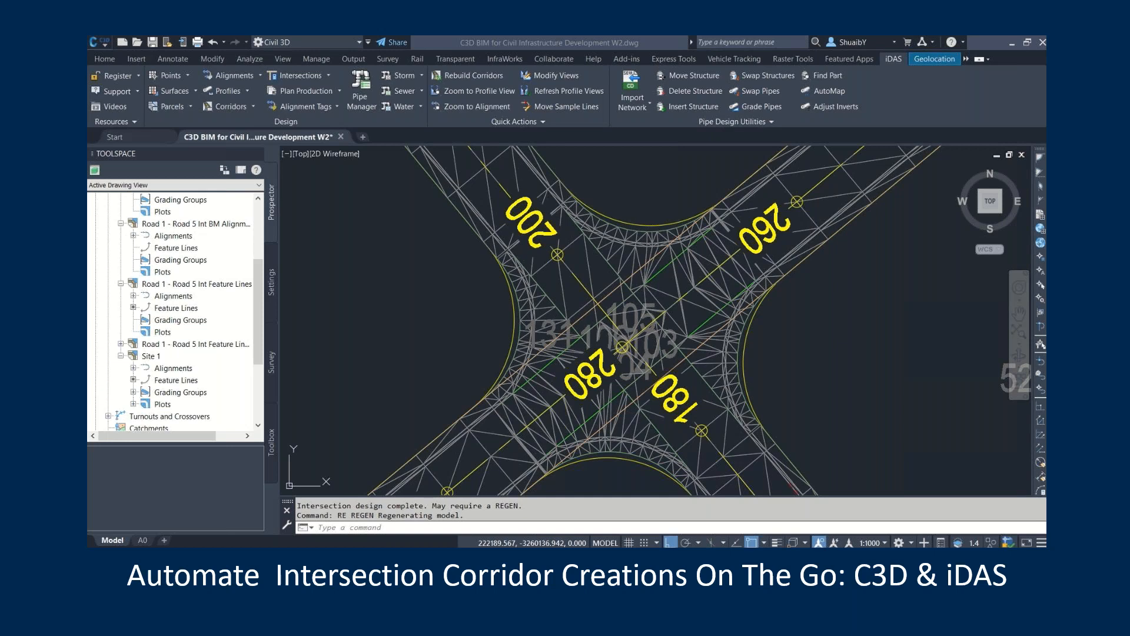
# Step: Zoom to the profile view of the road between plots 51 and 52 and display lineweights to examine the profile at the crossroads
pyautogui.scroll(-2, 743, 263)
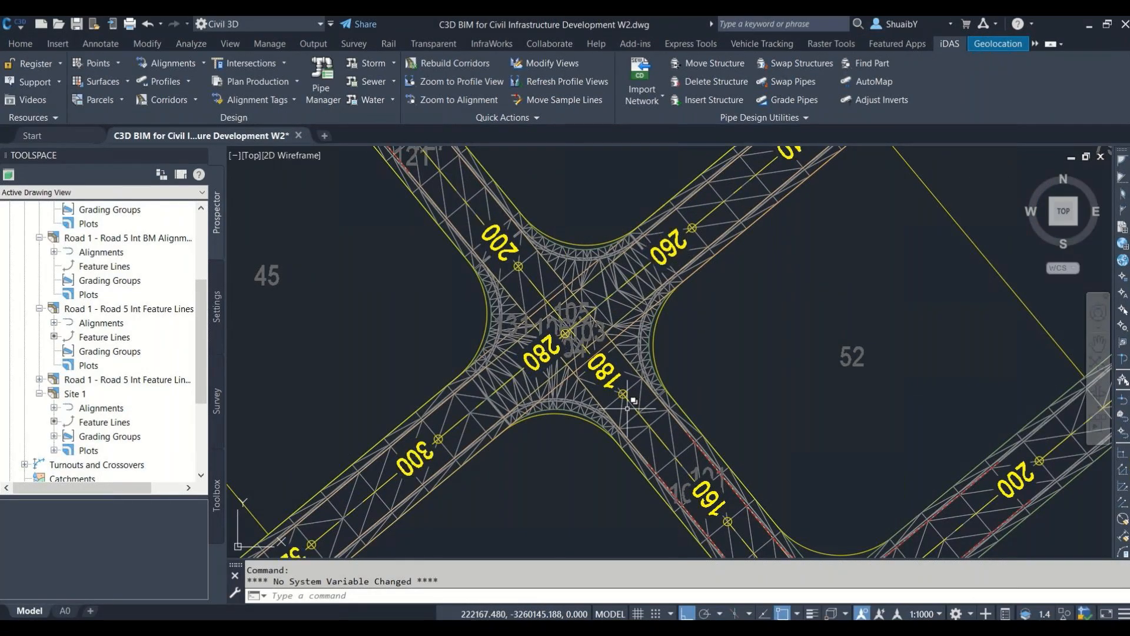
pyautogui.click(452, 82)
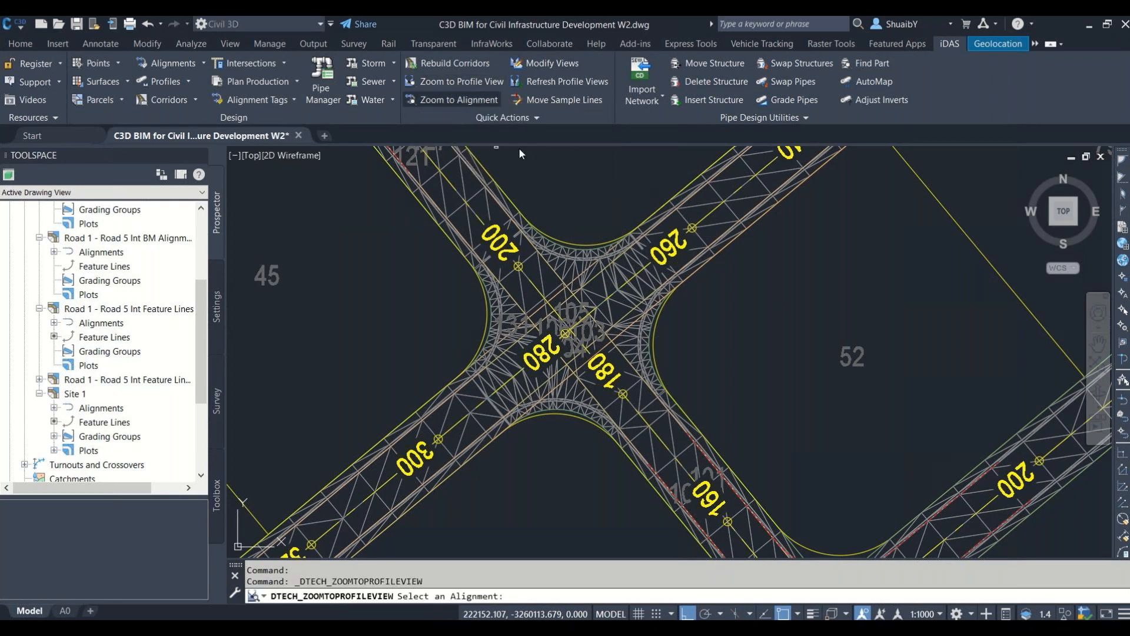
pyautogui.click(706, 218)
pyautogui.click(756, 268)
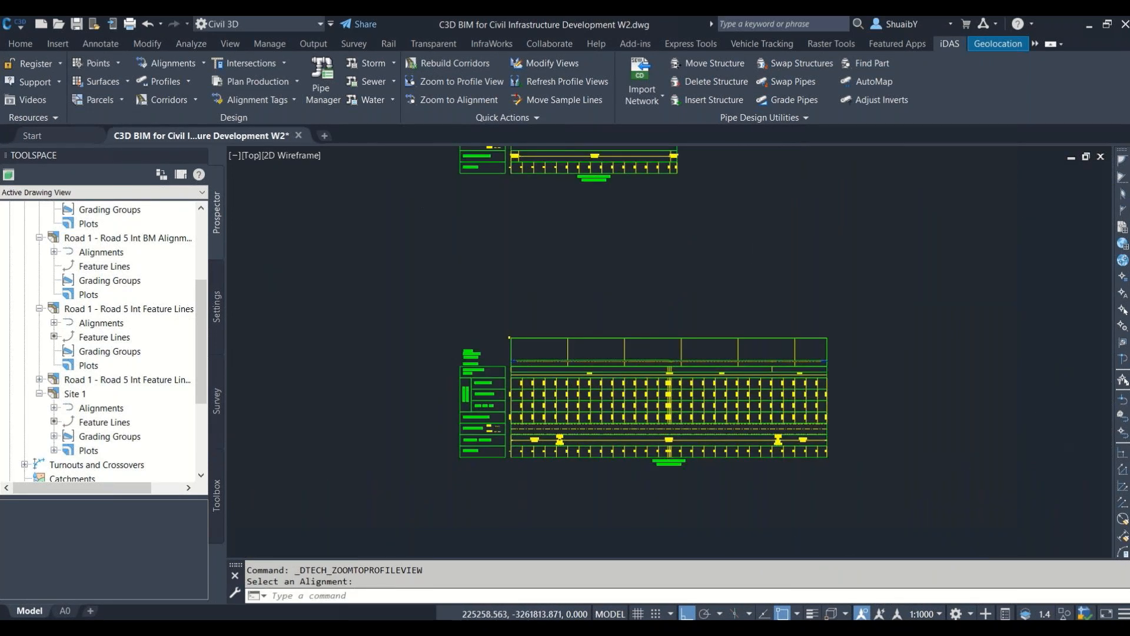
pyautogui.scroll(10, 804, 363)
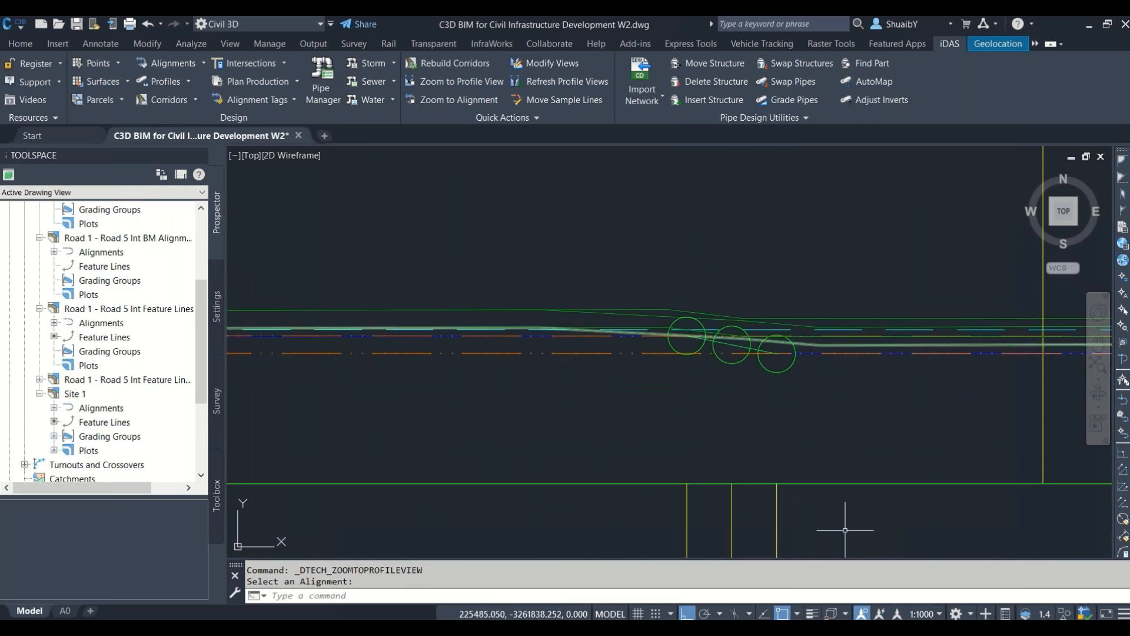
pyautogui.click(811, 614)
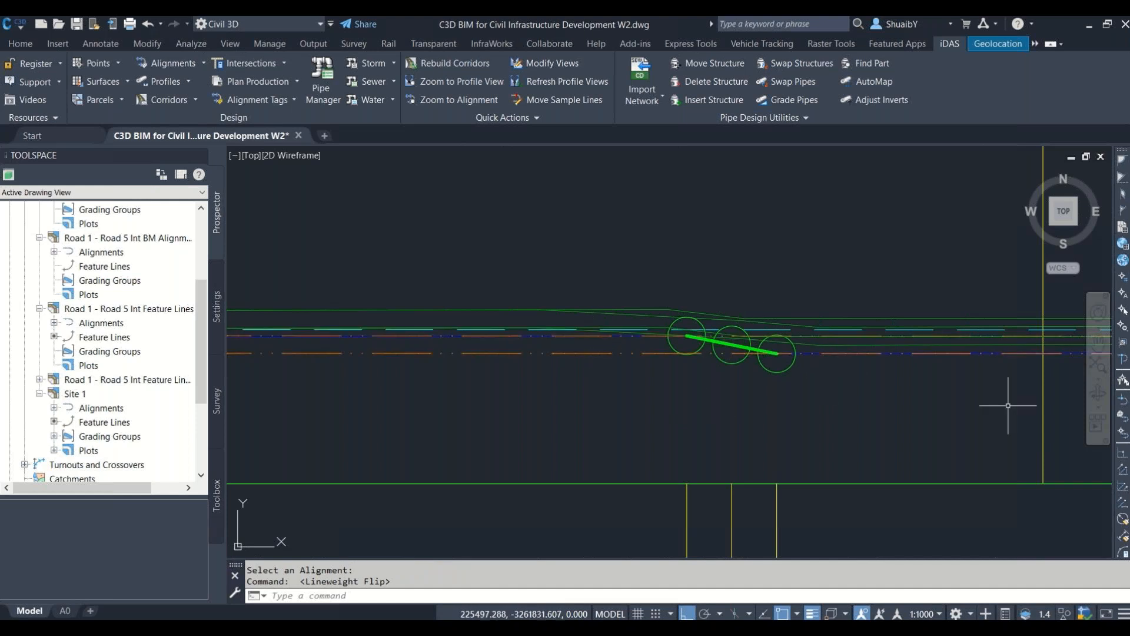
pyautogui.scroll(-8, 760, 353)
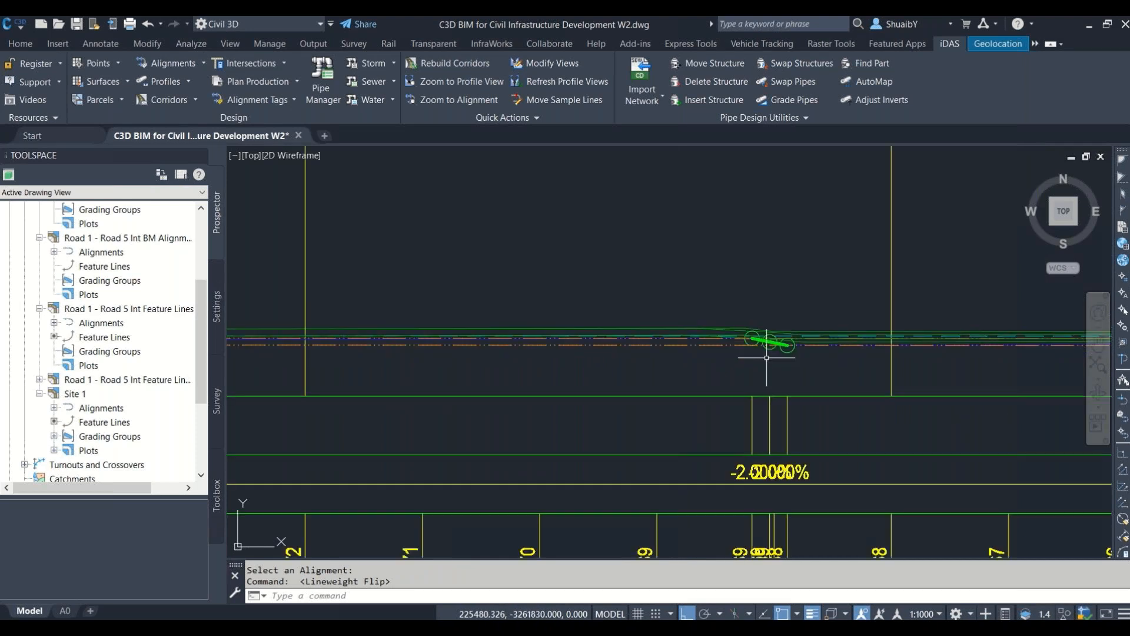
# Step: Zoom from the profile view back to its alignment, hide lineweights and inspect the completed crossroads between plots 45 and 52
pyautogui.click(449, 99)
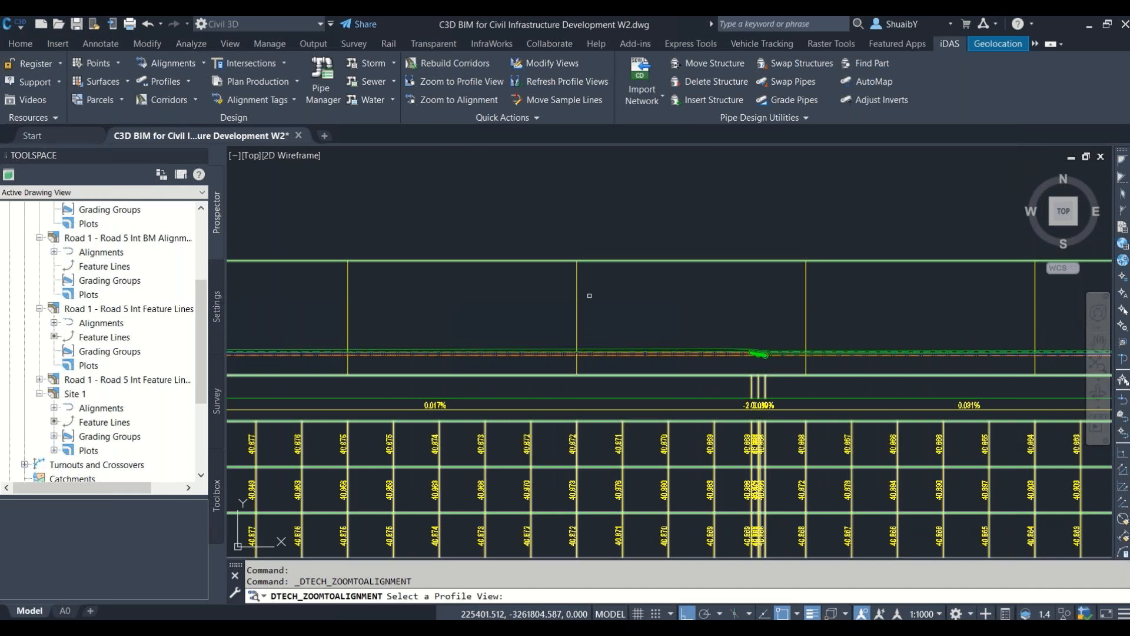
pyautogui.click(629, 259)
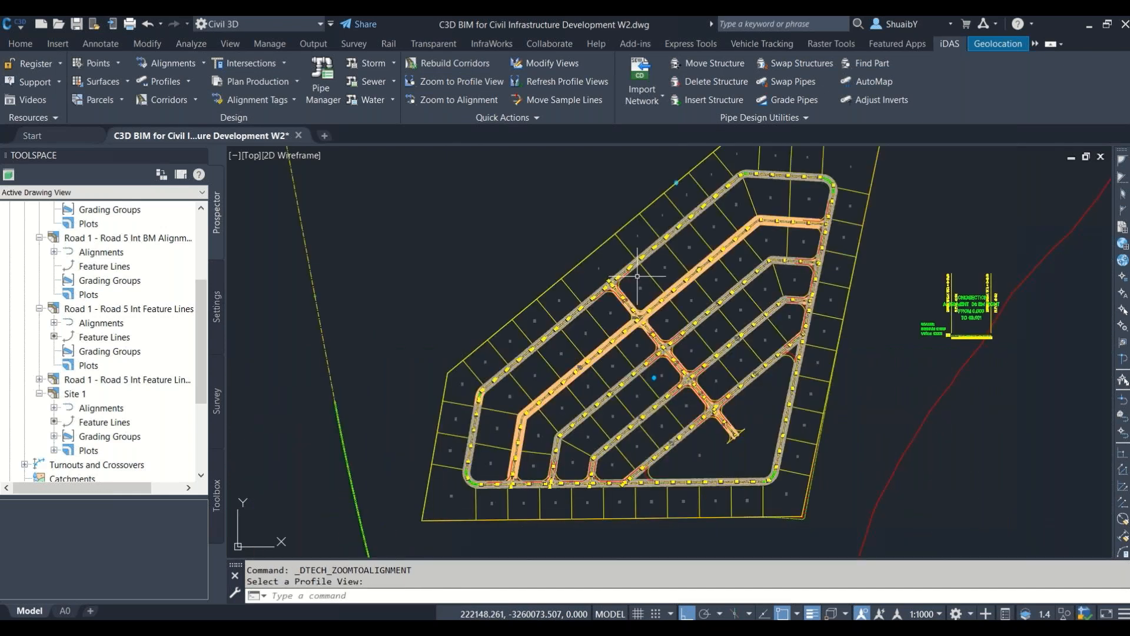
pyautogui.scroll(6, 659, 350)
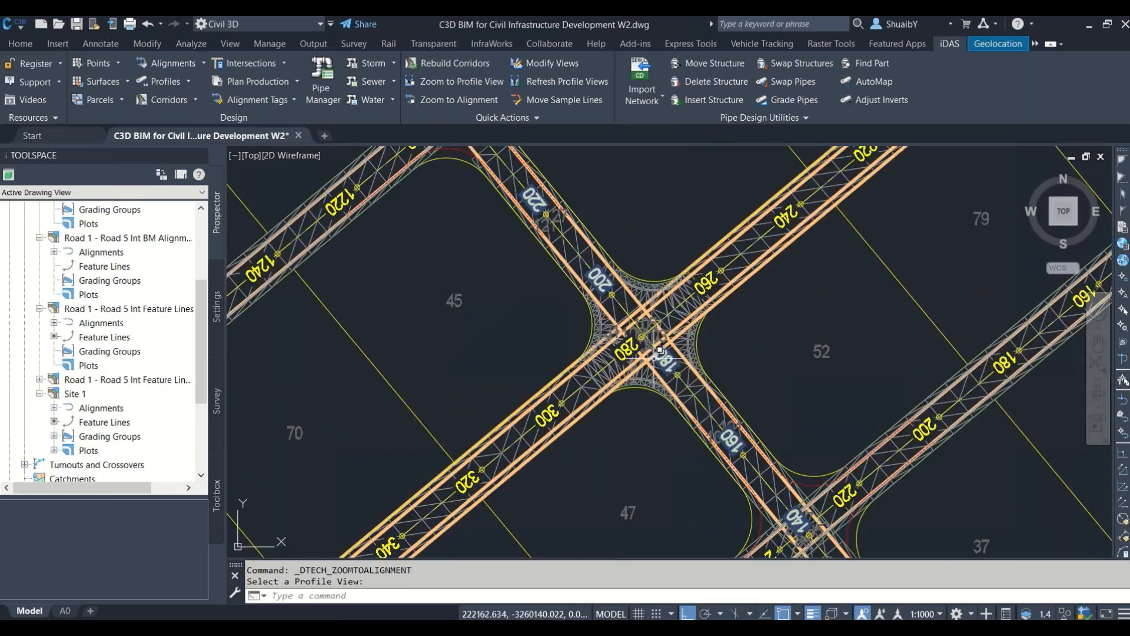
pyautogui.scroll(4, 657, 353)
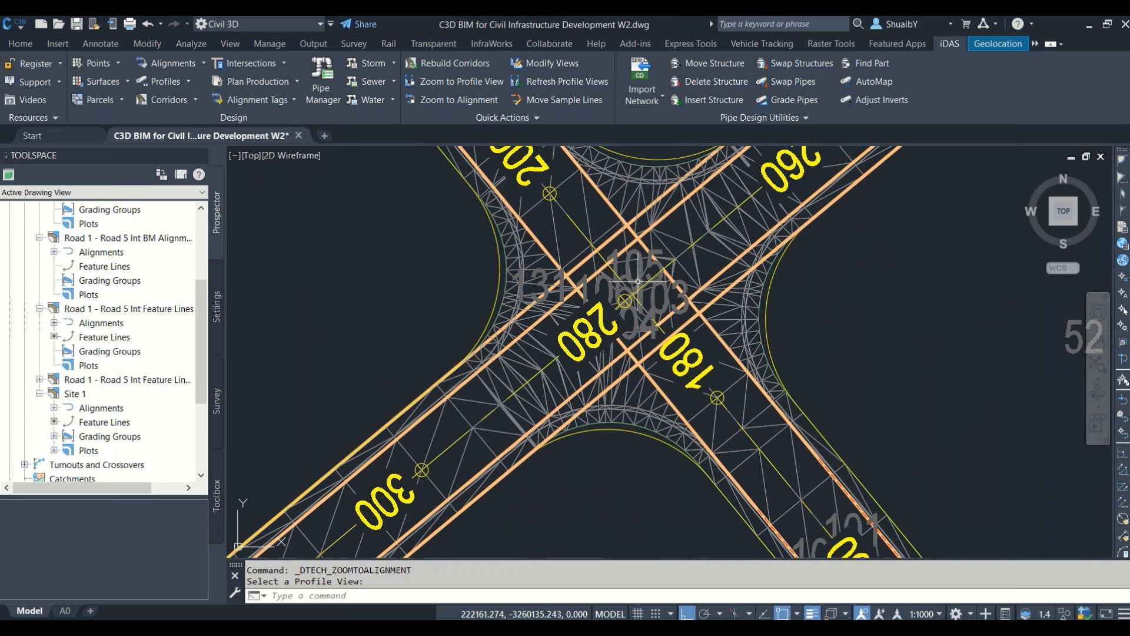
pyautogui.click(812, 613)
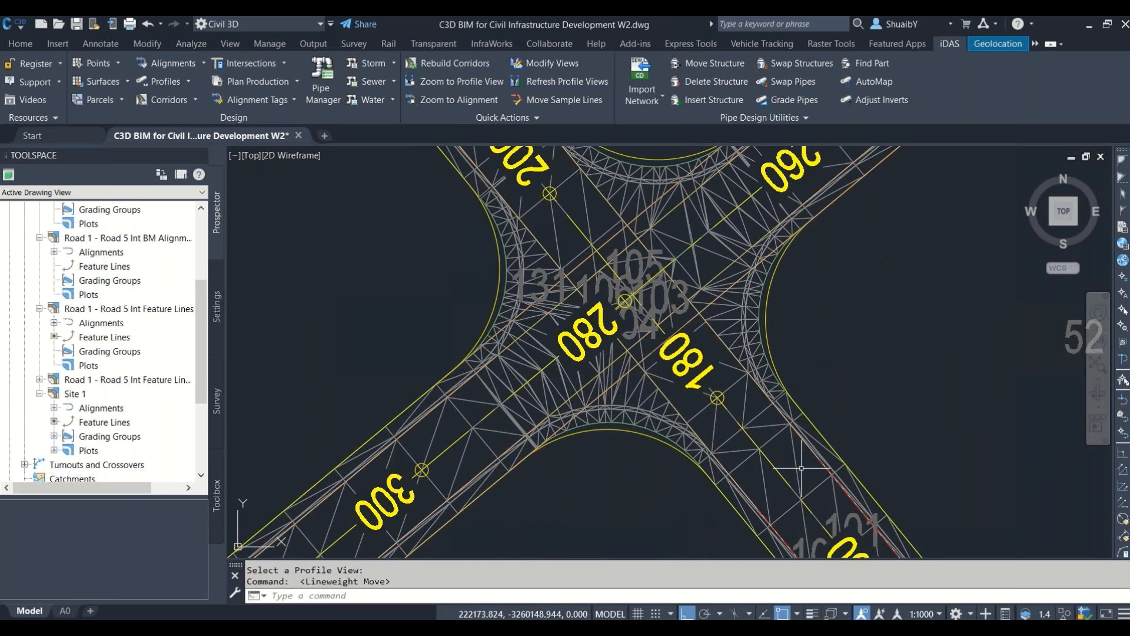
pyautogui.moveTo(649, 291); pyautogui.dragTo(620, 371, button='middle')
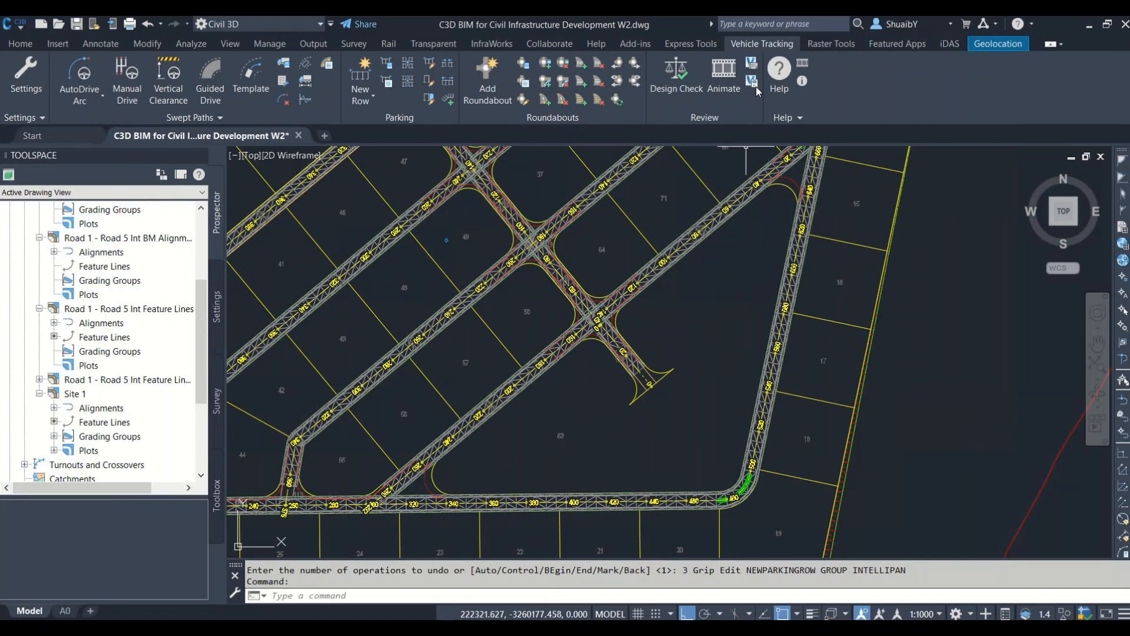
pyautogui.click(763, 46)
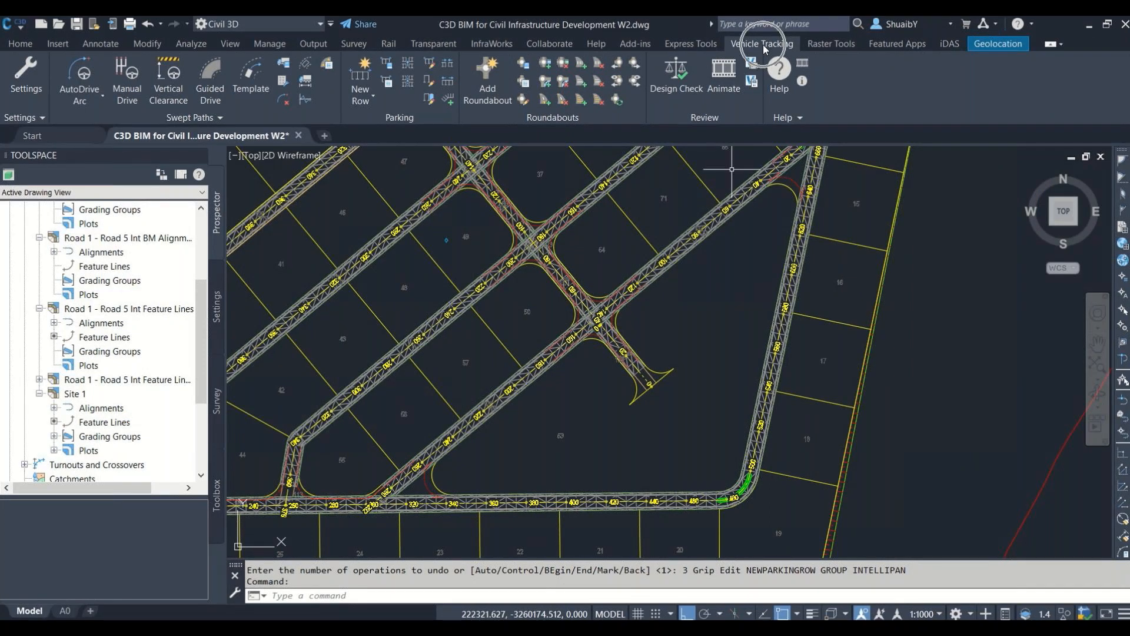
# Step: Start a new parking row based on British standard Design Bulletin 32 Second Edition, keeping the name "Area 1 based on Design Bulletin 32 Second Edition"
pyautogui.click(359, 79)
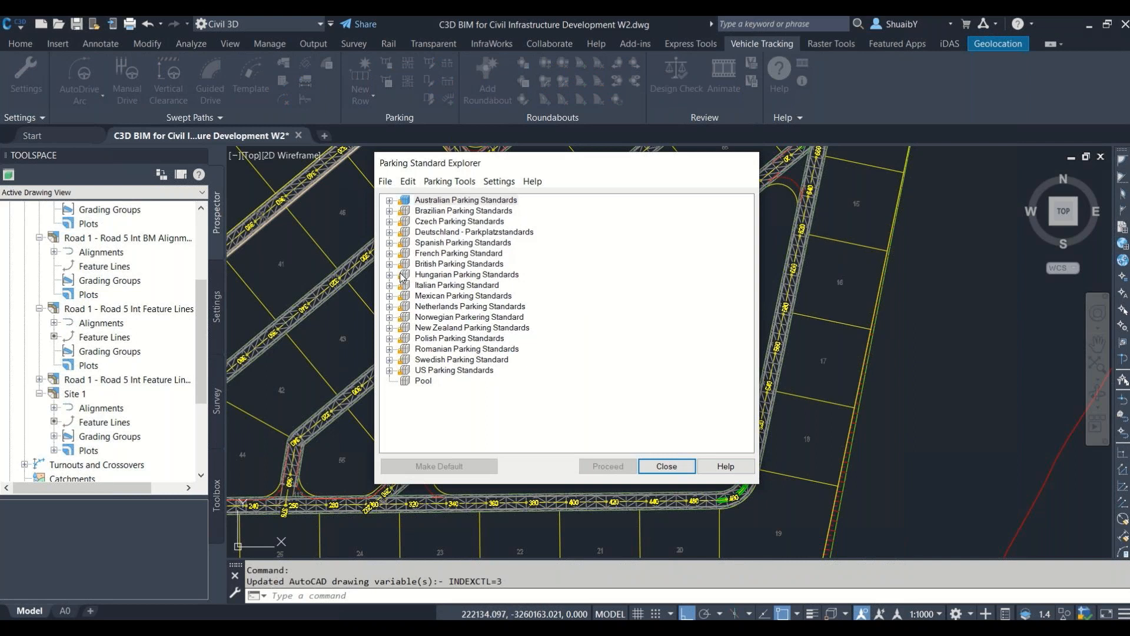
pyautogui.doubleClick(467, 267)
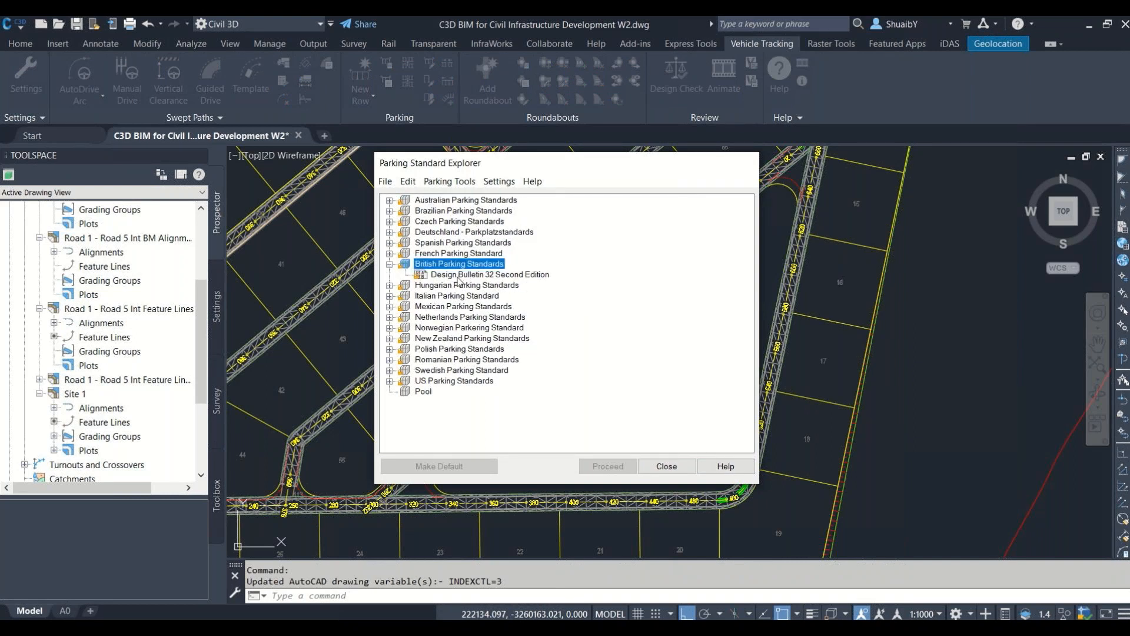
pyautogui.click(465, 274)
pyautogui.click(607, 466)
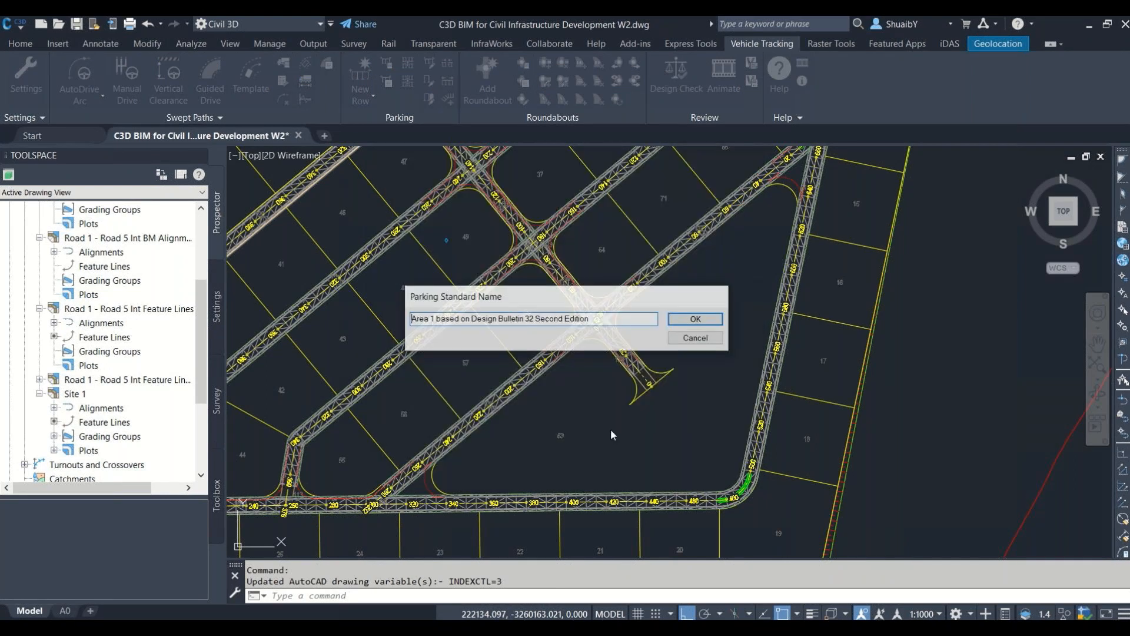
pyautogui.press('Return')
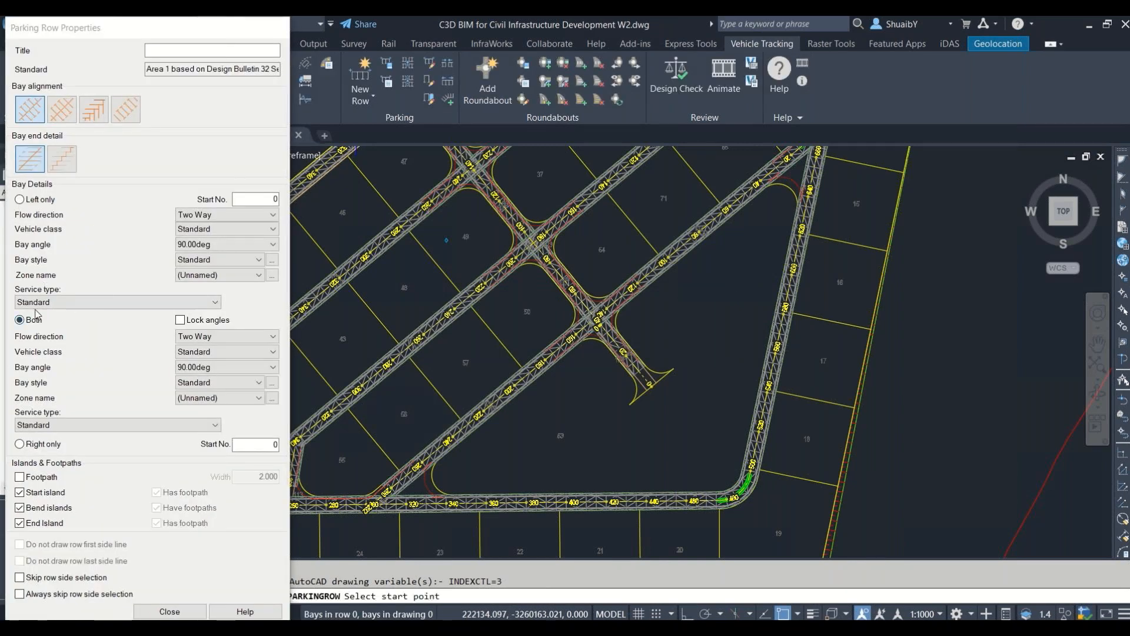
# Step: Keep the Standard service type and restrict the parking bays to the left side of the row only
pyautogui.click(40, 425)
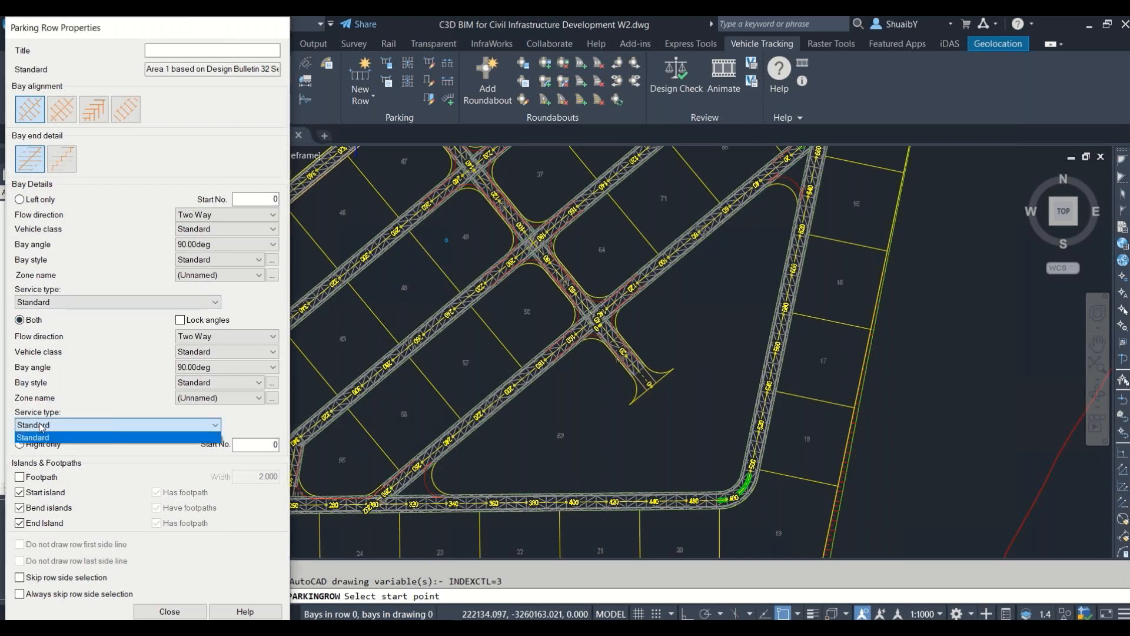
pyautogui.click(37, 436)
pyautogui.click(28, 445)
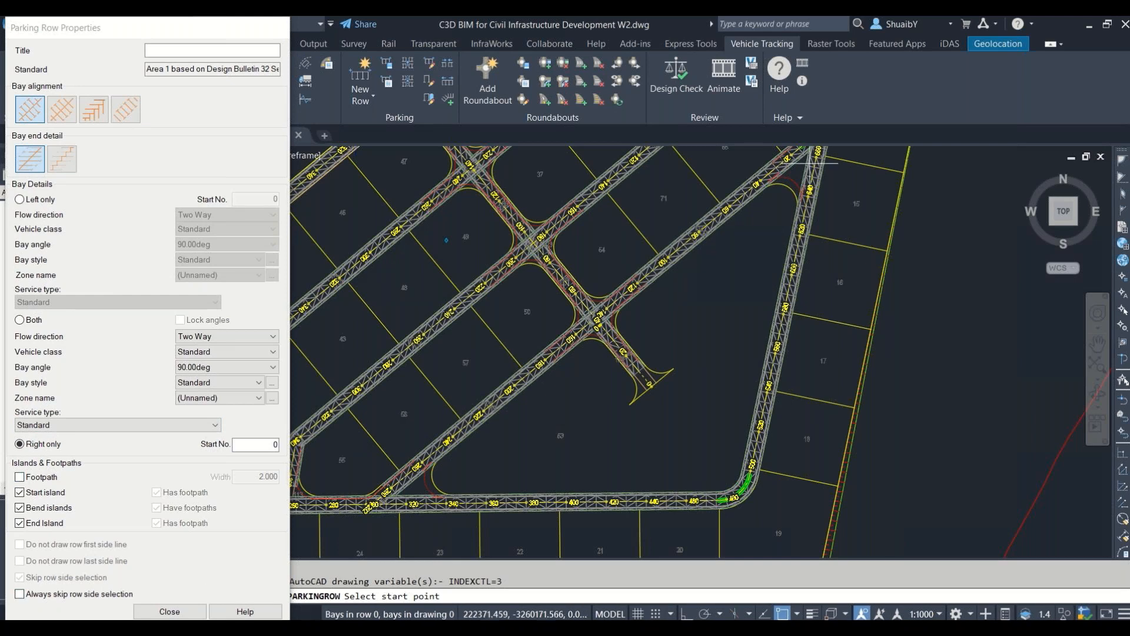
pyautogui.scroll(8, 759, 173)
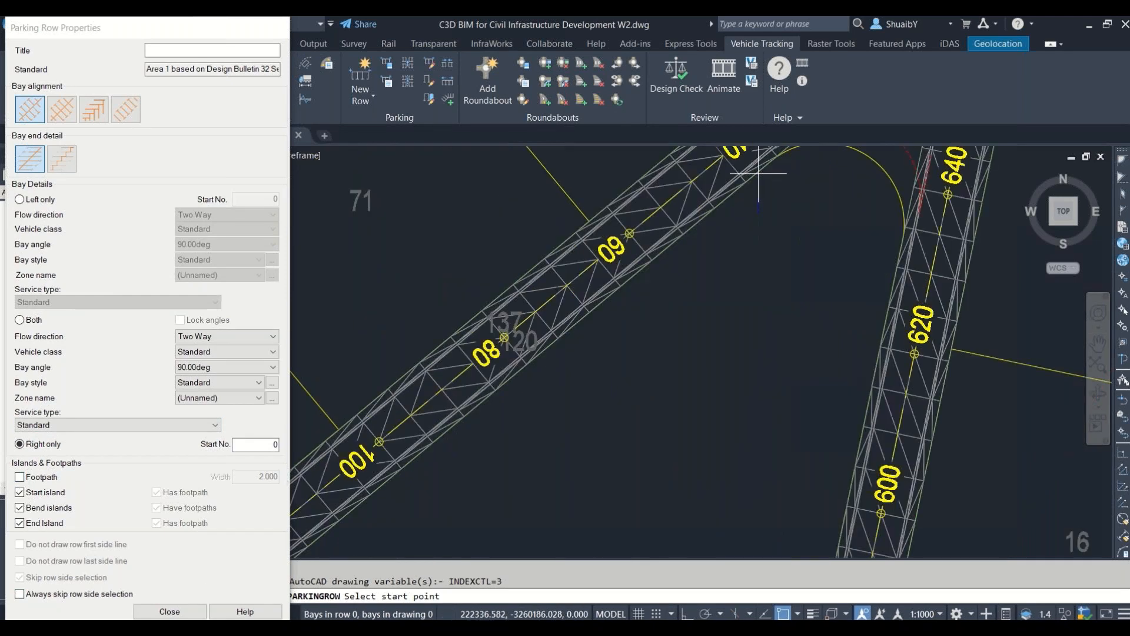
pyautogui.click(20, 199)
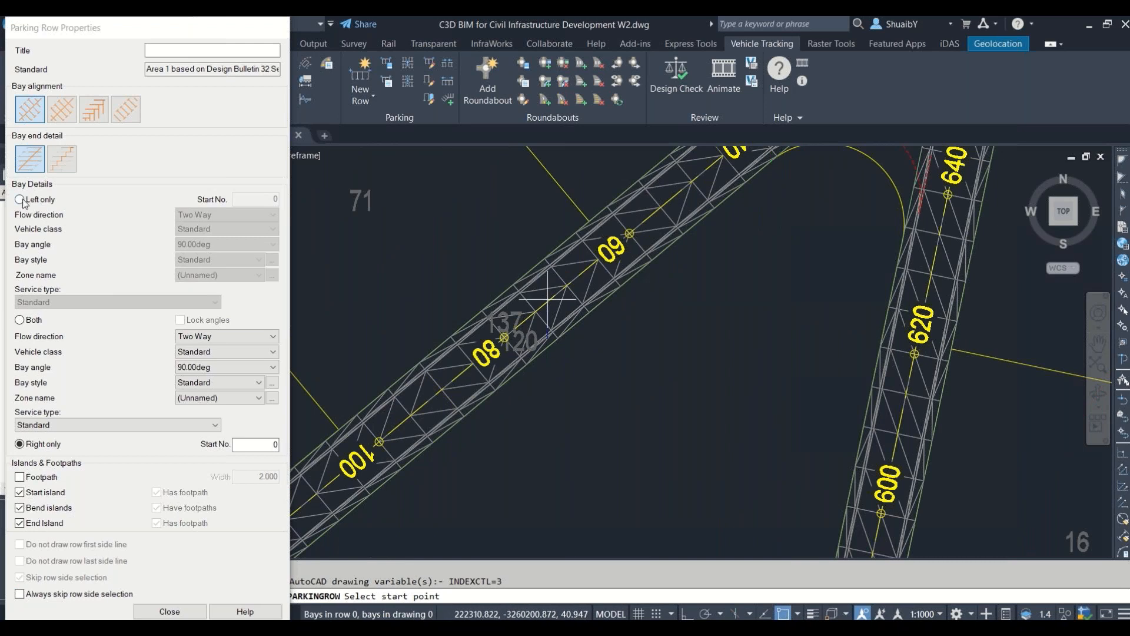
# Step: Lay the first parking row segment along plot 53's road edge, from the bellmouth near chainage 40 to the crossroads bellmouth endpoint
pyautogui.click(778, 165)
pyautogui.scroll(-4, 777, 246)
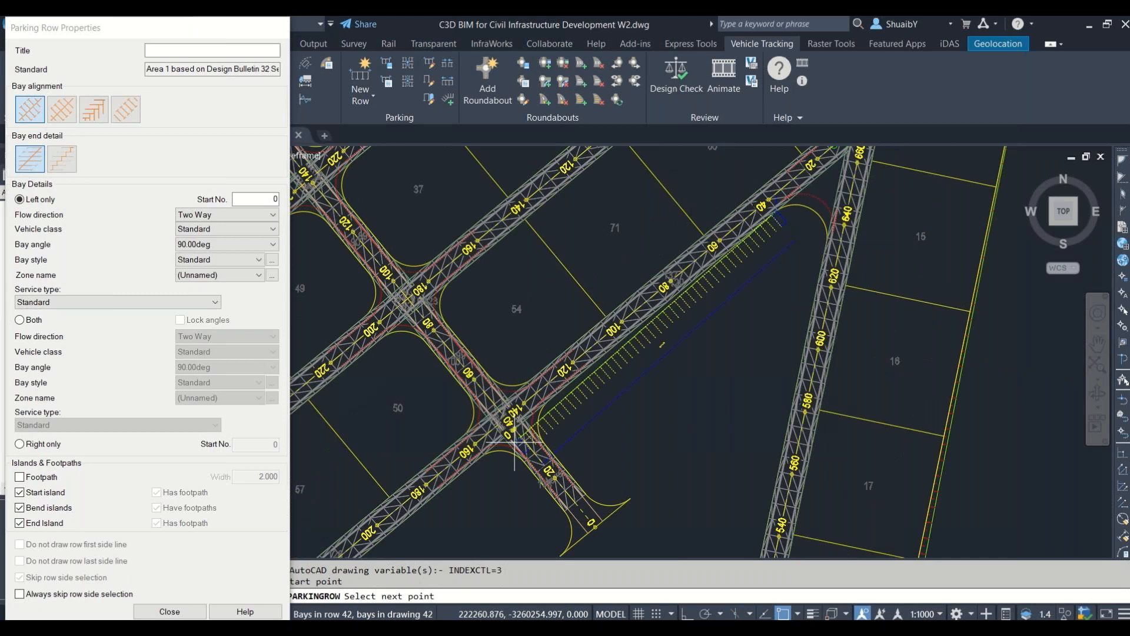
pyautogui.scroll(2, 514, 447)
pyautogui.scroll(2, 568, 382)
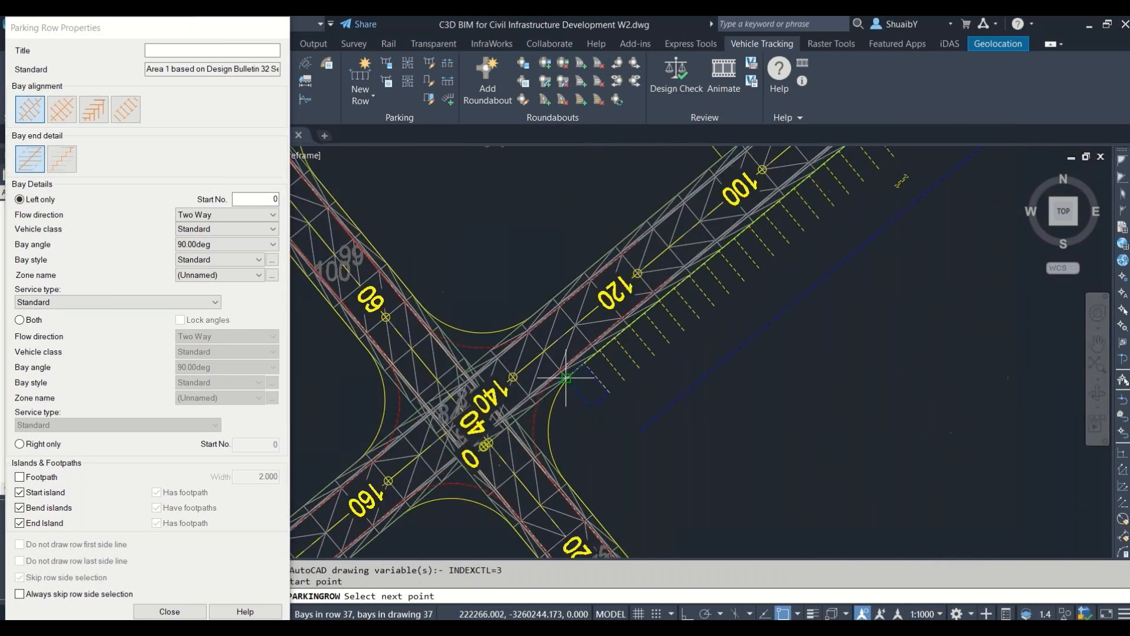
pyautogui.scroll(2, 566, 377)
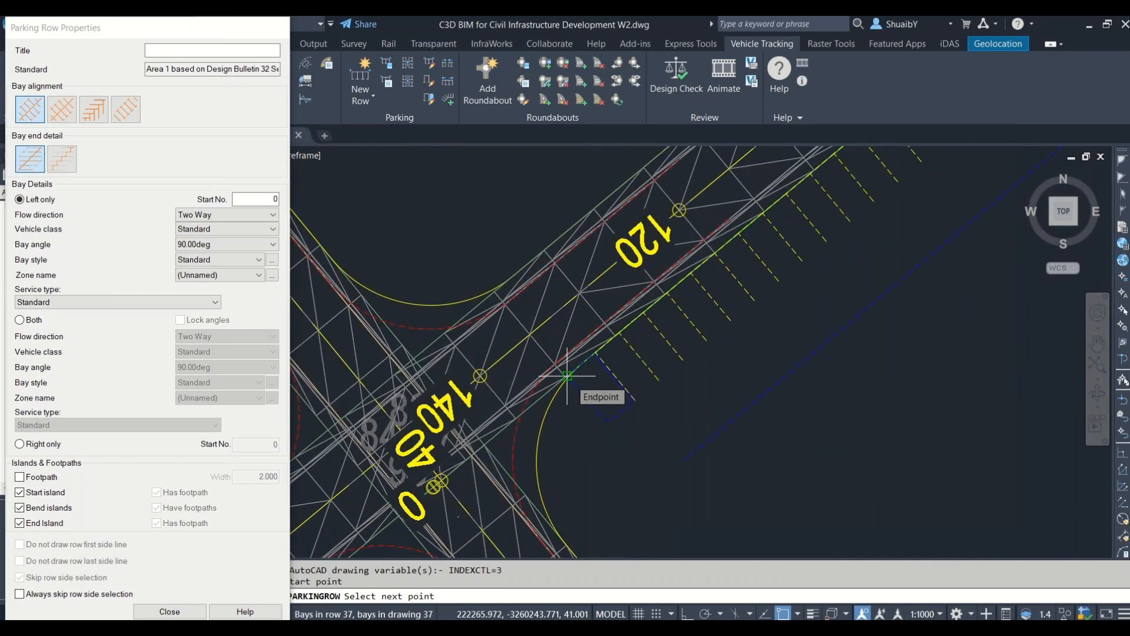
pyautogui.click(567, 375)
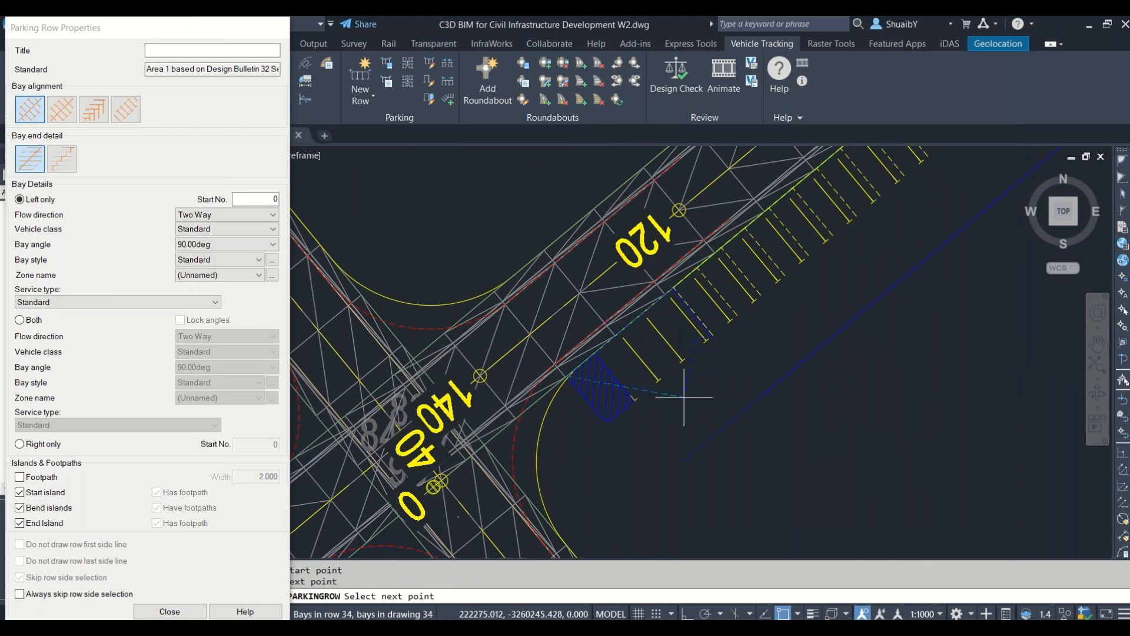
# Step: Continue the parking row from the crossroads bellmouth to the endpoint at the stub road's flared end and finish the row
pyautogui.scroll(-2, 624, 357)
pyautogui.scroll(-2, 616, 352)
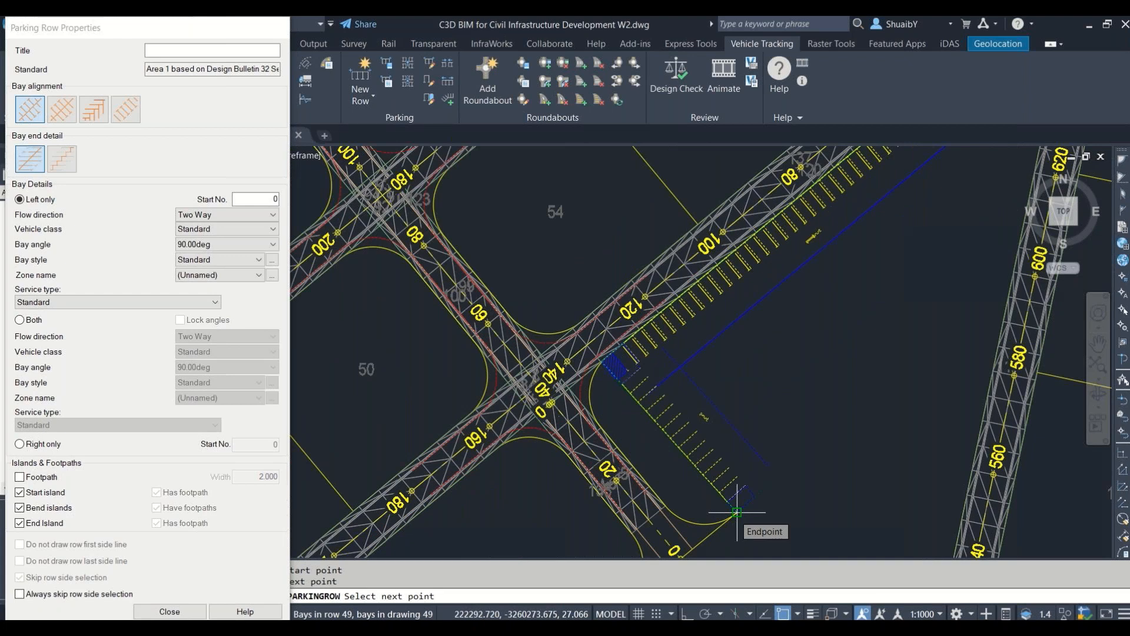
pyautogui.click(737, 512)
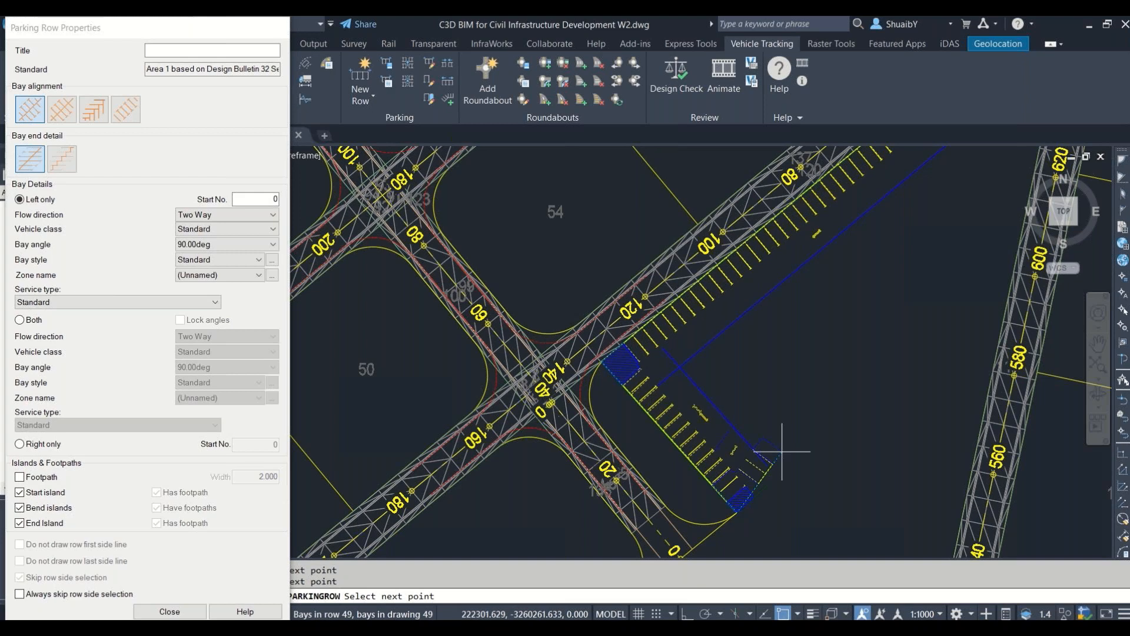
pyautogui.press('Escape')
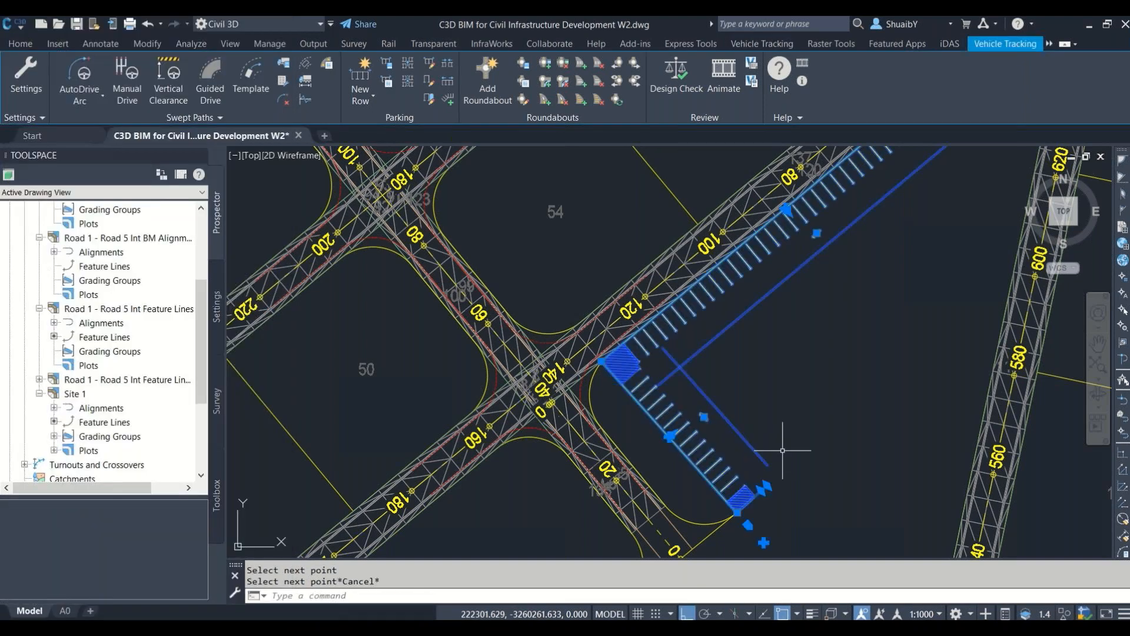
pyautogui.scroll(6, 783, 195)
pyautogui.scroll(2, 783, 195)
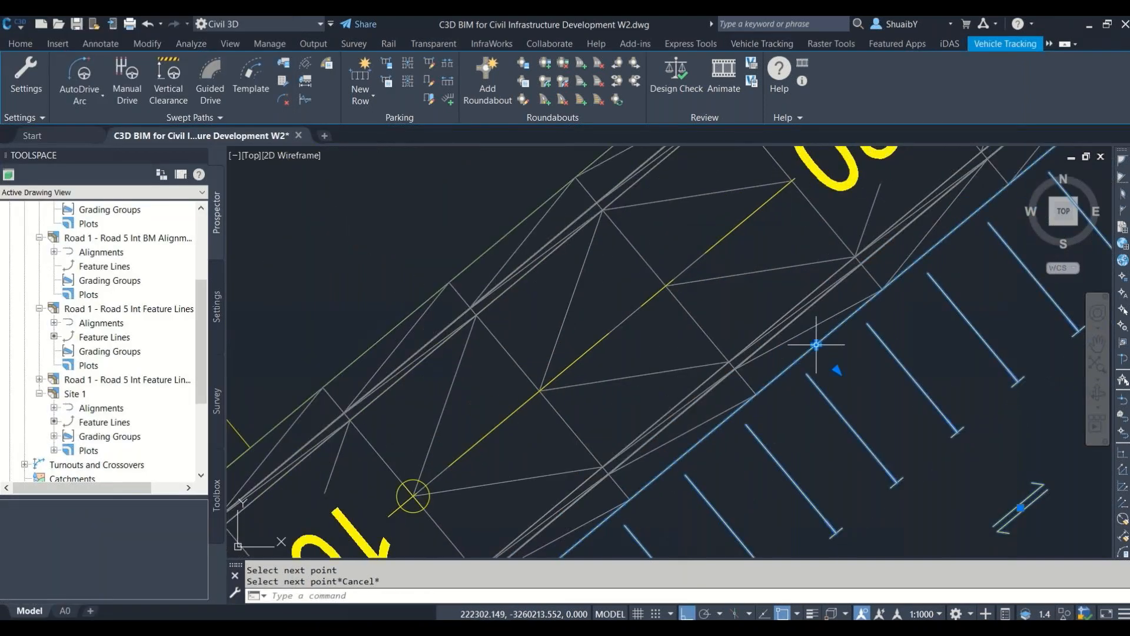
pyautogui.click(816, 345)
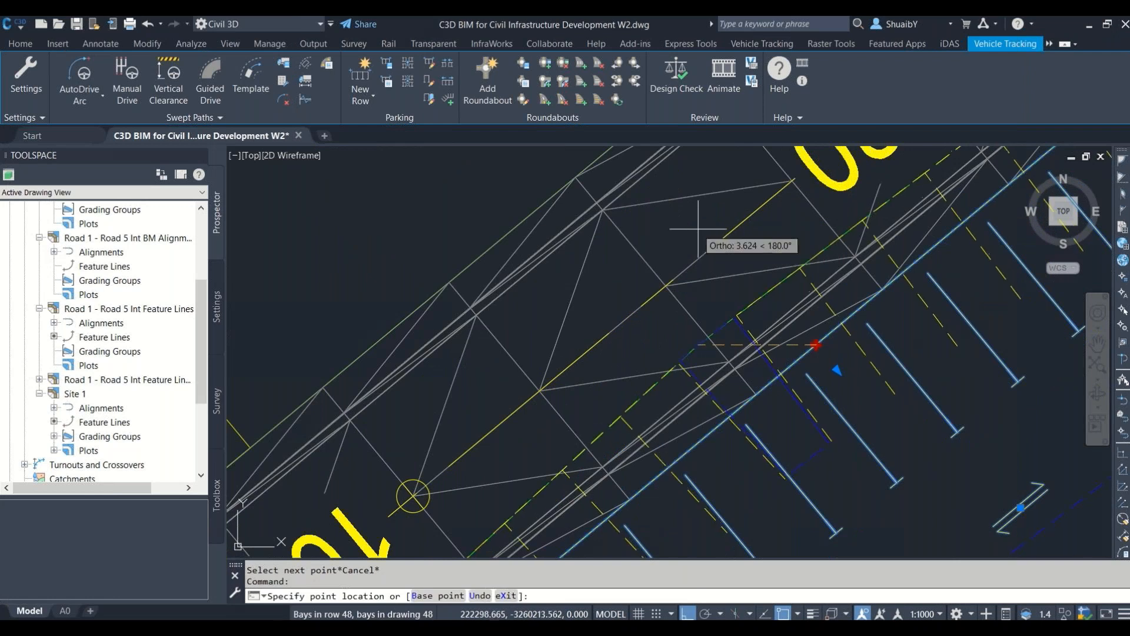
pyautogui.scroll(-5, 876, 438)
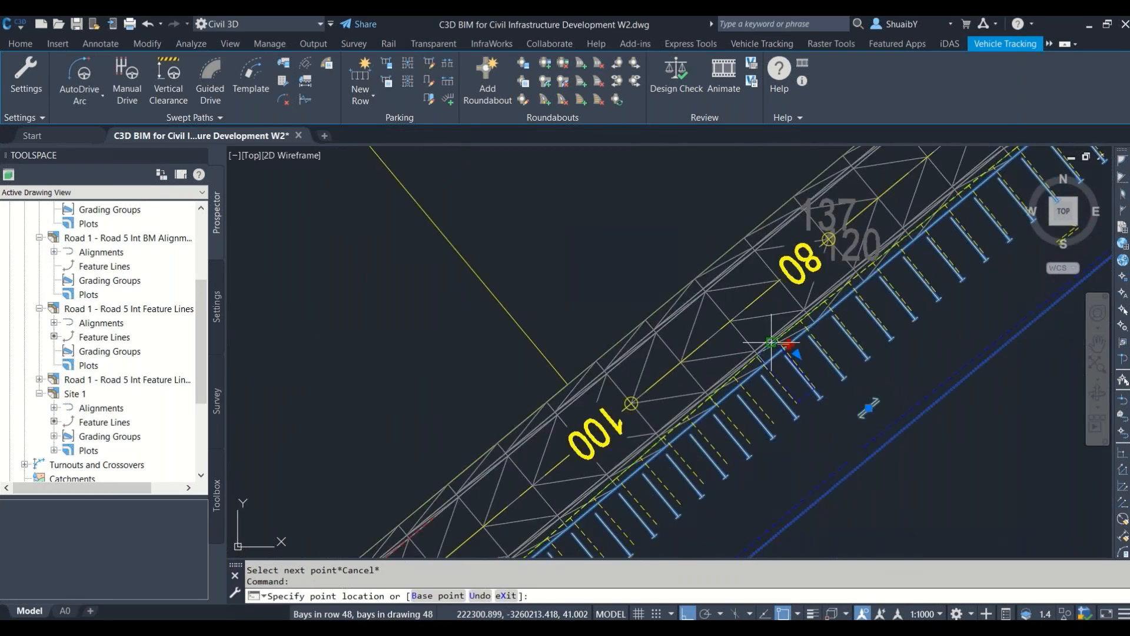
pyautogui.press('Escape')
pyautogui.press('Escape')
pyautogui.scroll(-2, 689, 381)
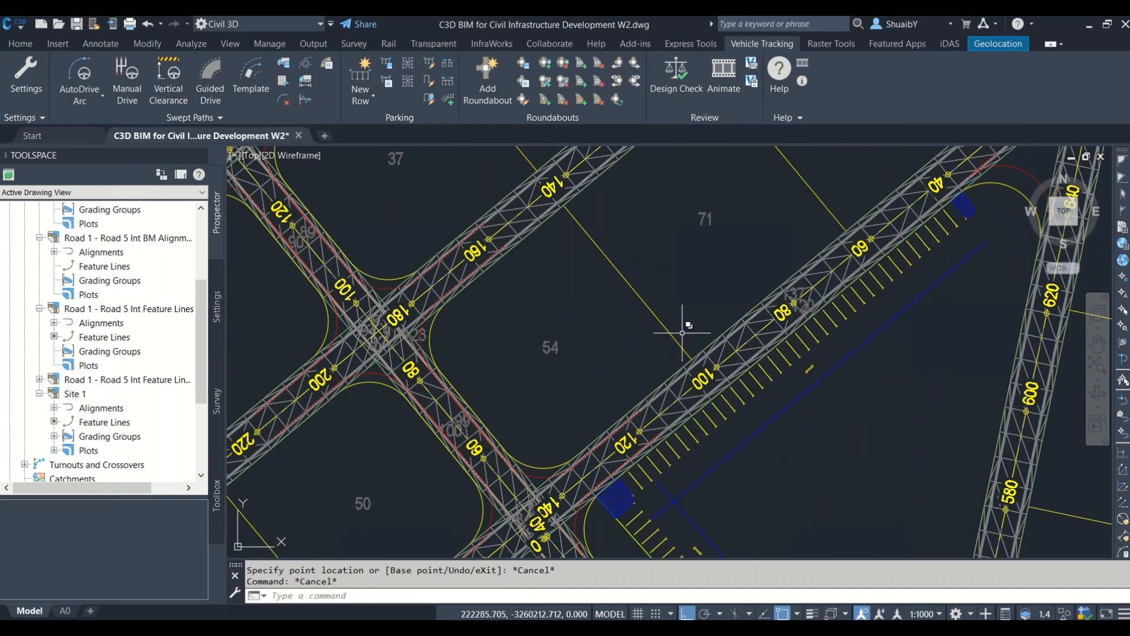
# Step: Start a second parking row with British standard Design Bulletin 32 Second Edition, keeping the name "Area 2 based on Design Bulletin 32 Second Edition"
pyautogui.scroll(2, 848, 298)
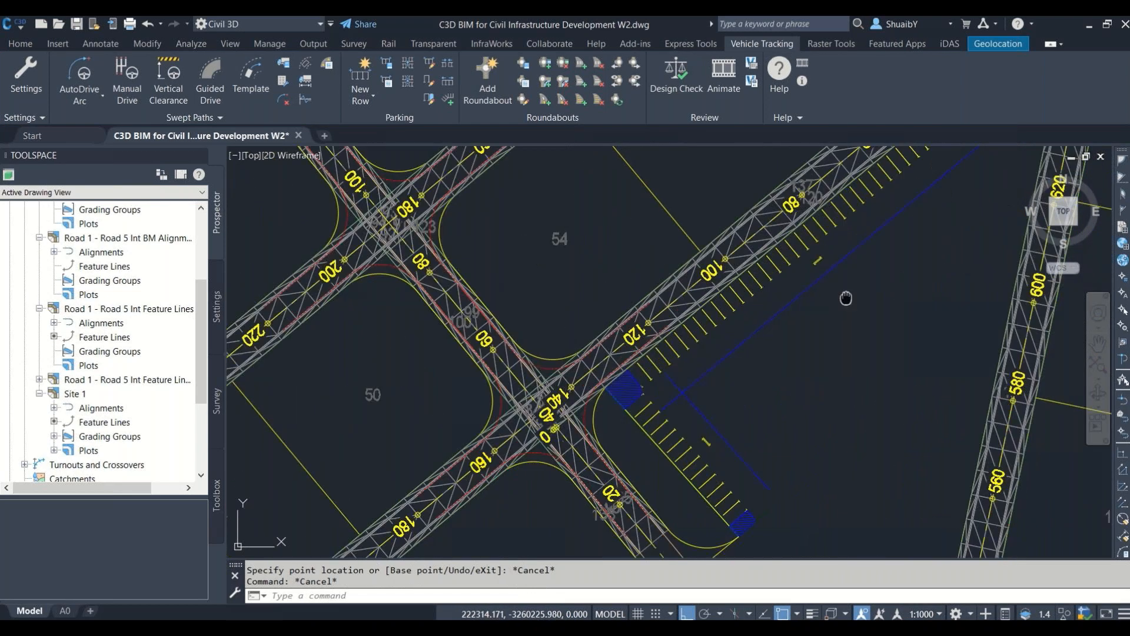
pyautogui.scroll(-2, 806, 303)
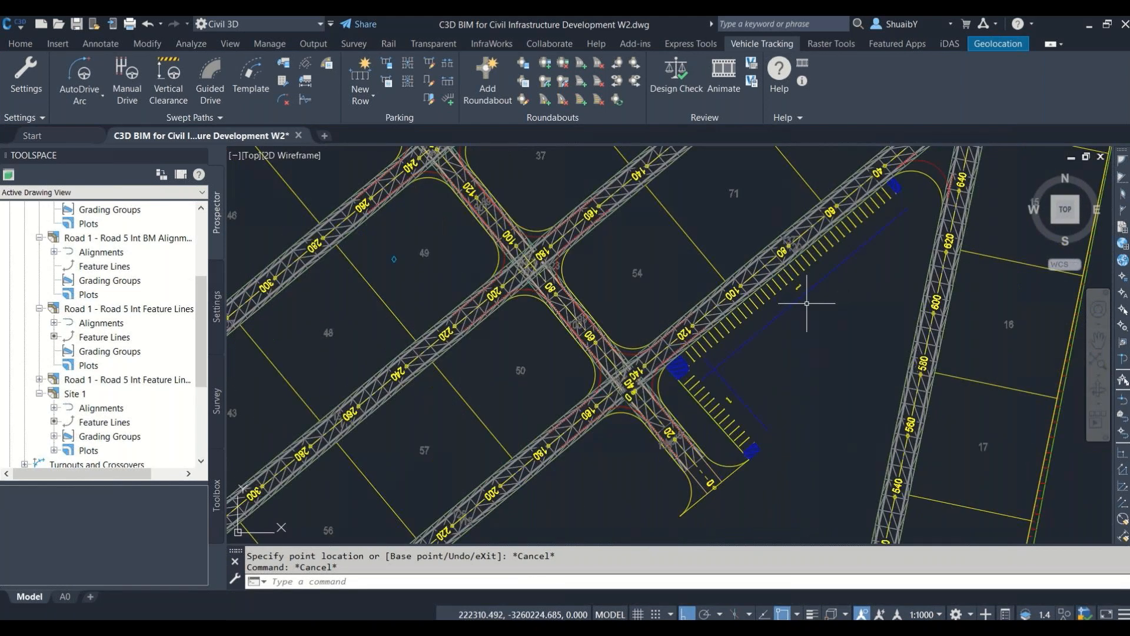
pyautogui.scroll(-2, 807, 303)
pyautogui.scroll(2, 646, 434)
pyautogui.rightClick(725, 406)
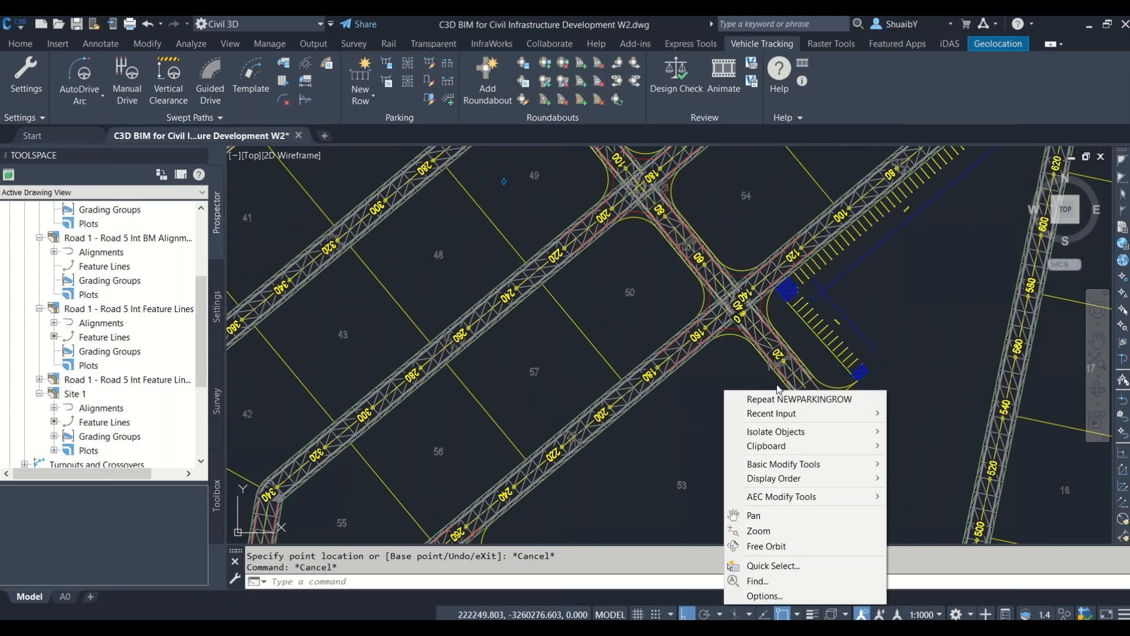
pyautogui.click(776, 398)
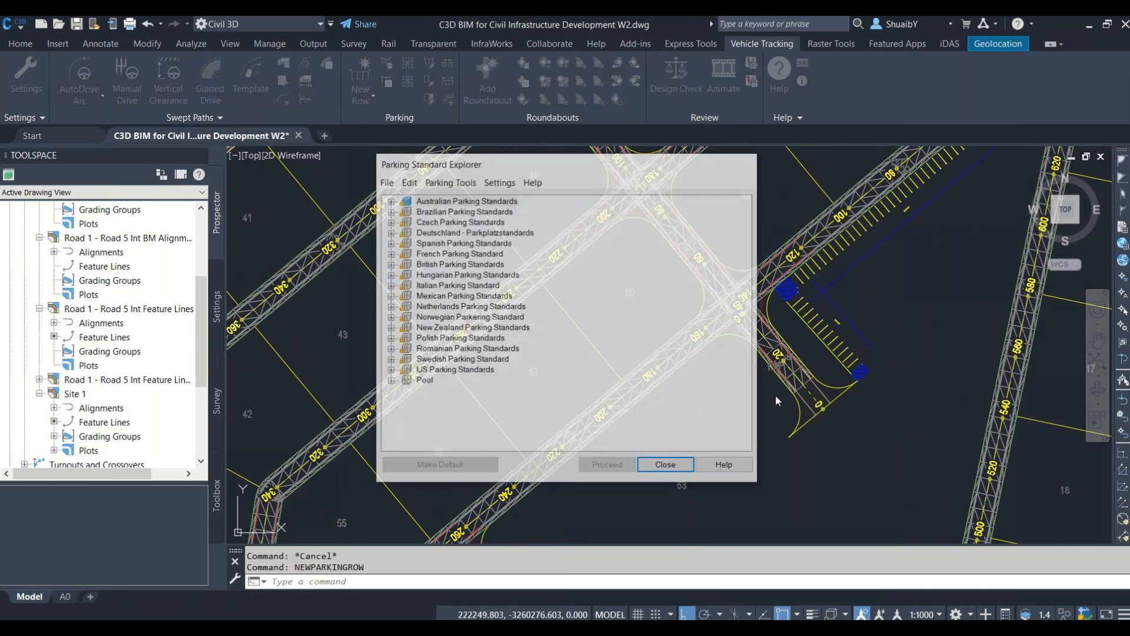
pyautogui.click(389, 200)
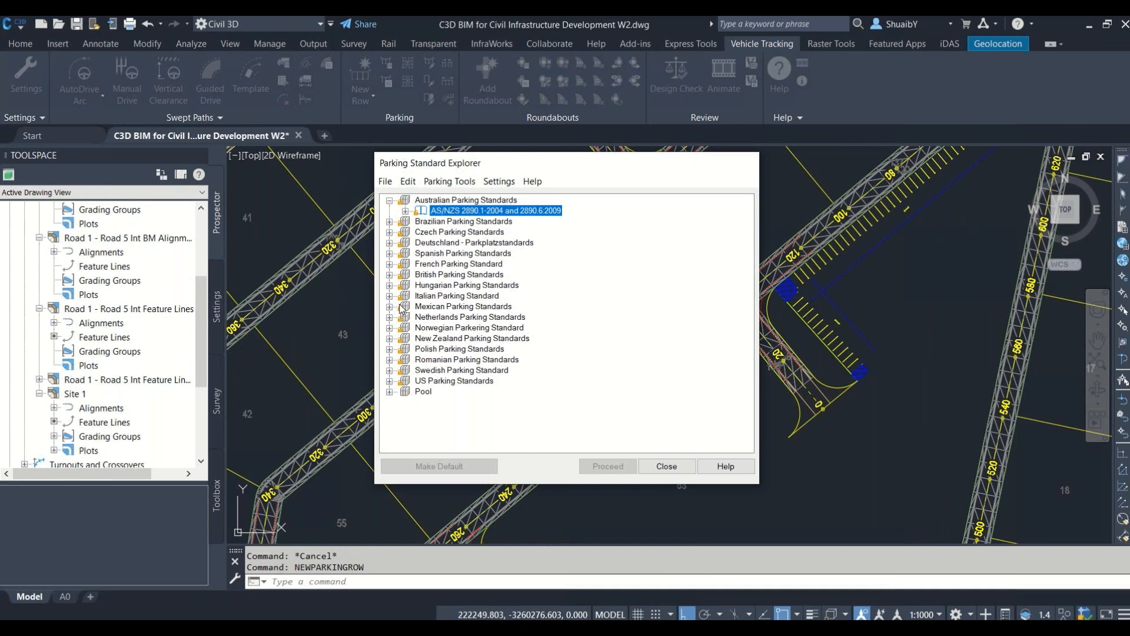
pyautogui.click(389, 275)
pyautogui.click(448, 285)
pyautogui.click(608, 465)
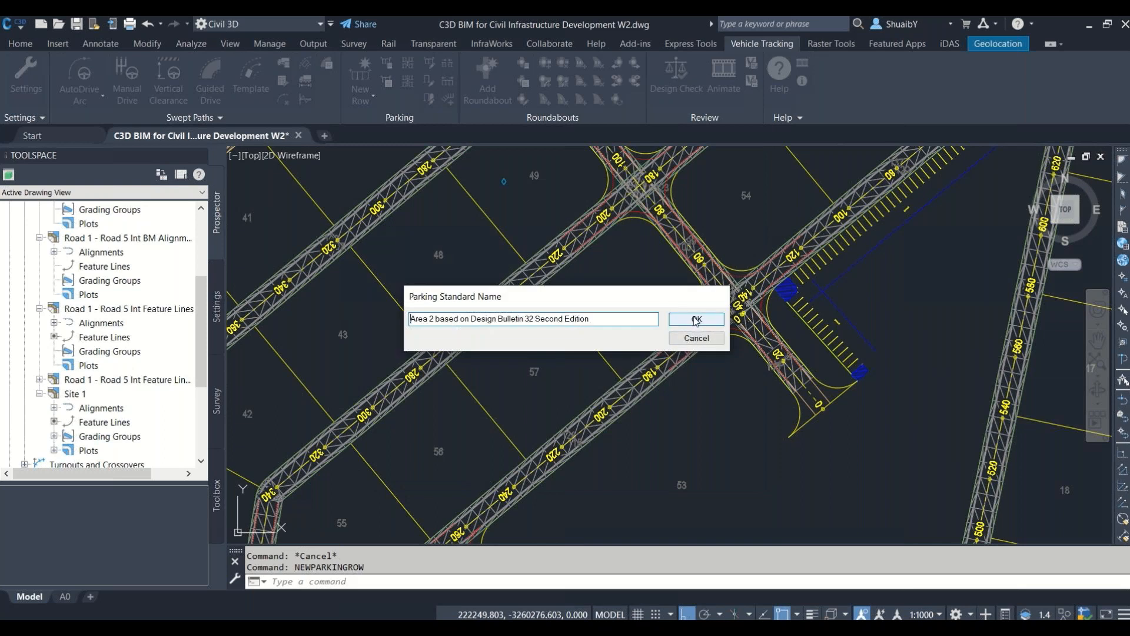
pyautogui.click(696, 319)
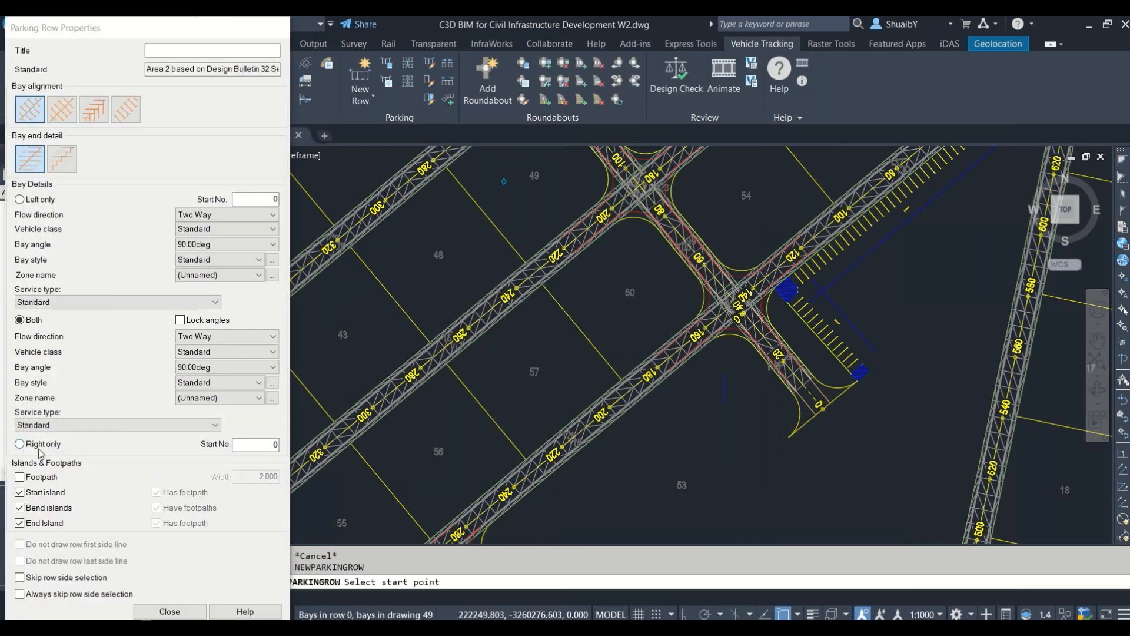
# Step: With bays on the left only, lay a parking segment from the stub road's other flared end to the bellmouth endpoint near chainage 160
pyautogui.click(19, 199)
pyautogui.scroll(2, 719, 342)
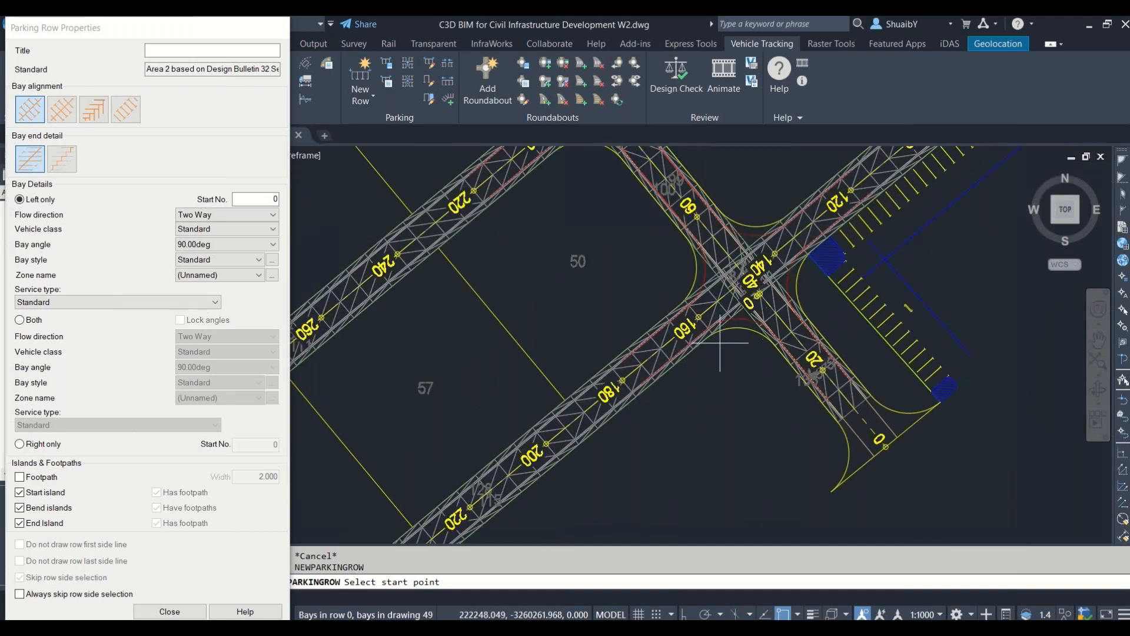
pyautogui.click(831, 491)
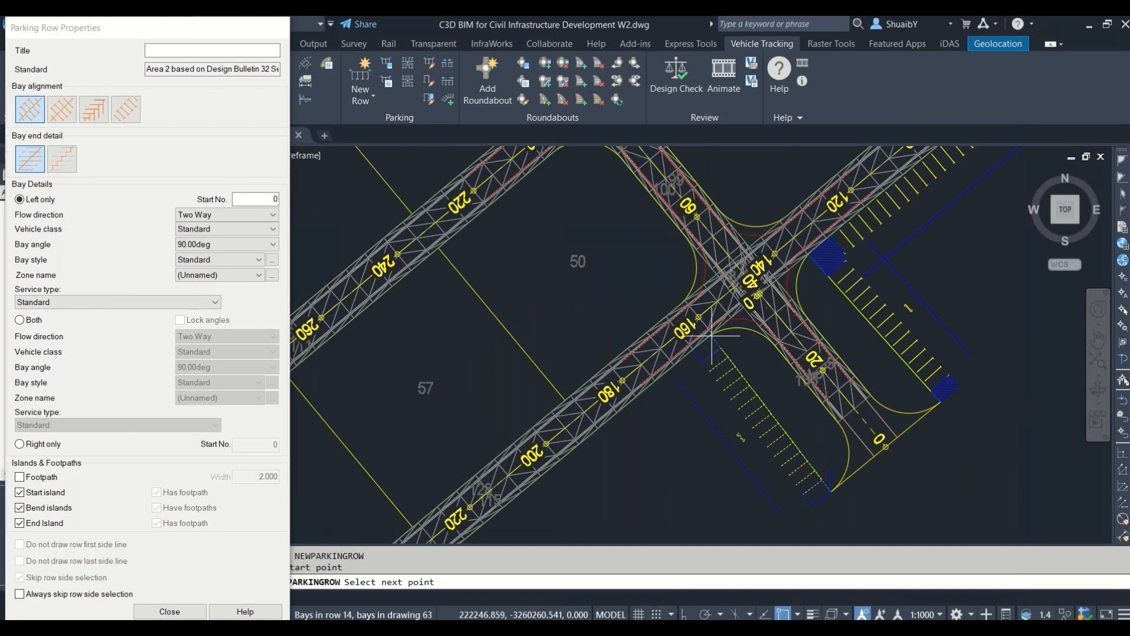
pyautogui.scroll(2, 709, 335)
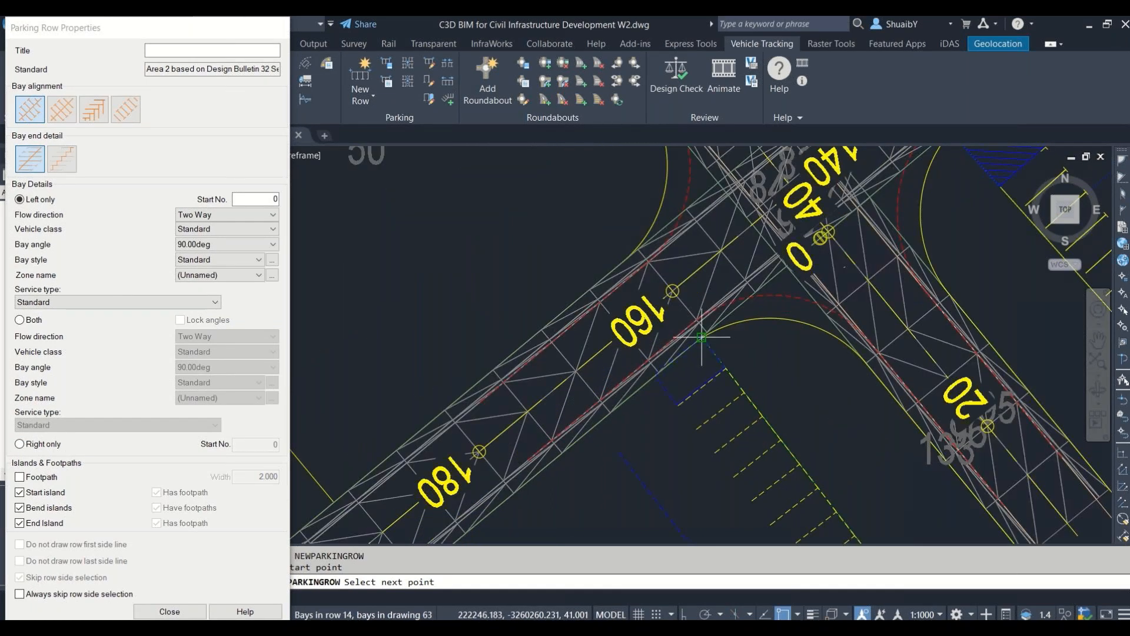
pyautogui.click(701, 336)
# Step: Extend the second parking row along the road edge to the bellmouth start between chainages 240 and 260, and finish the row
pyautogui.scroll(-2, 734, 345)
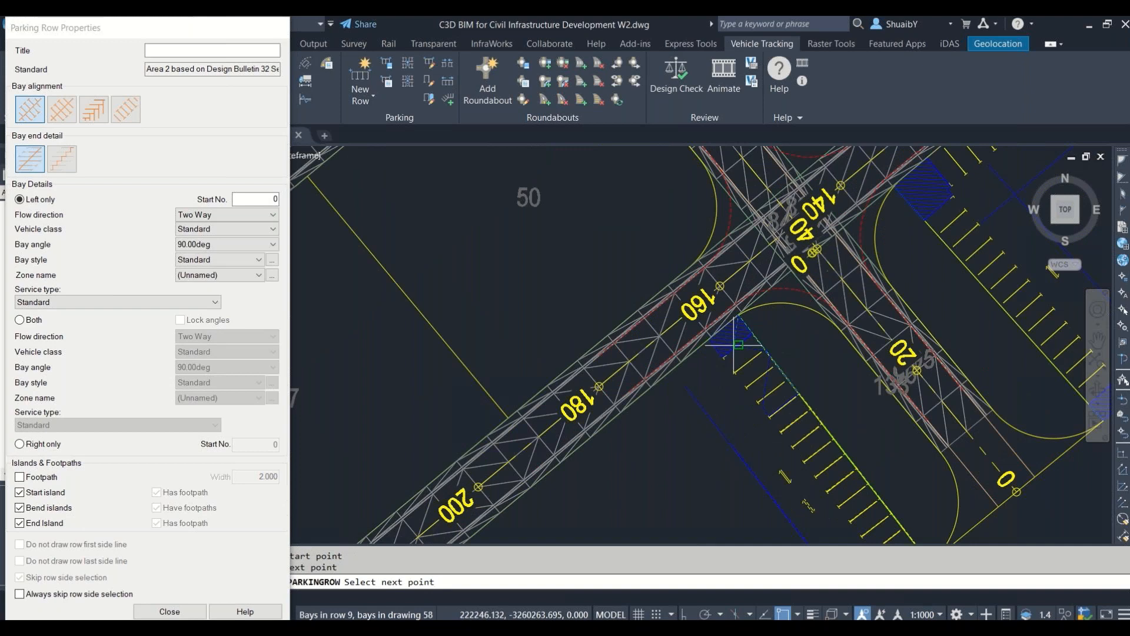
pyautogui.scroll(-3, 735, 345)
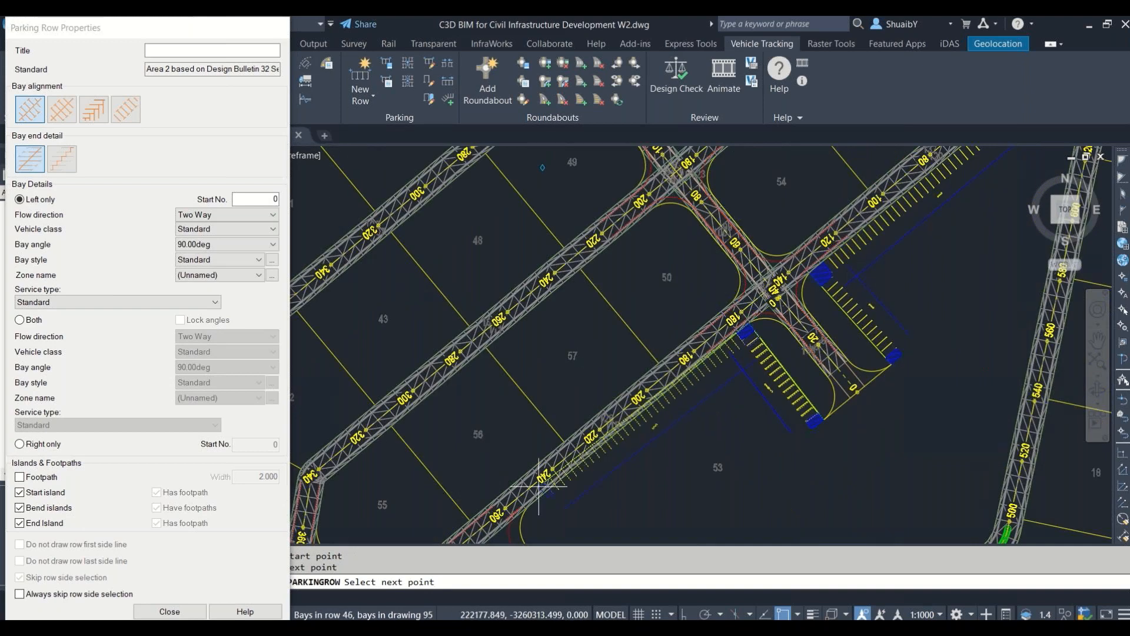
pyautogui.scroll(5, 532, 518)
pyautogui.click(520, 456)
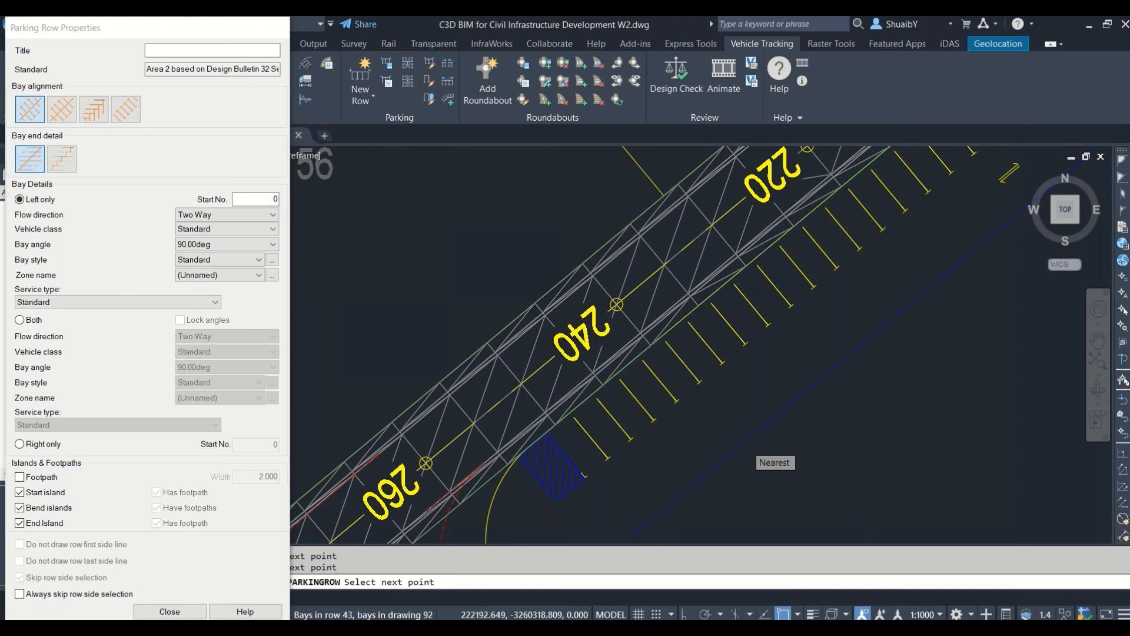
pyautogui.press('Escape')
pyautogui.scroll(-4, 569, 346)
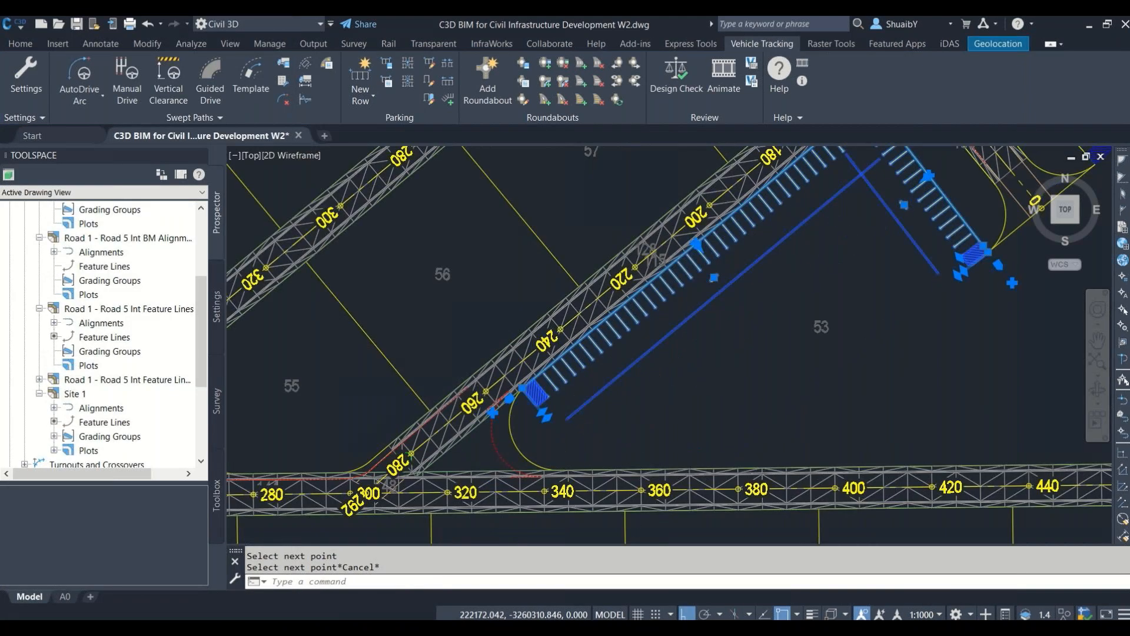
pyautogui.scroll(-2, 515, 368)
pyautogui.press('Escape')
# Step: Examine the hatched island at the second parking row's corner and the overall layout around plot 53
pyautogui.scroll(7, 731, 219)
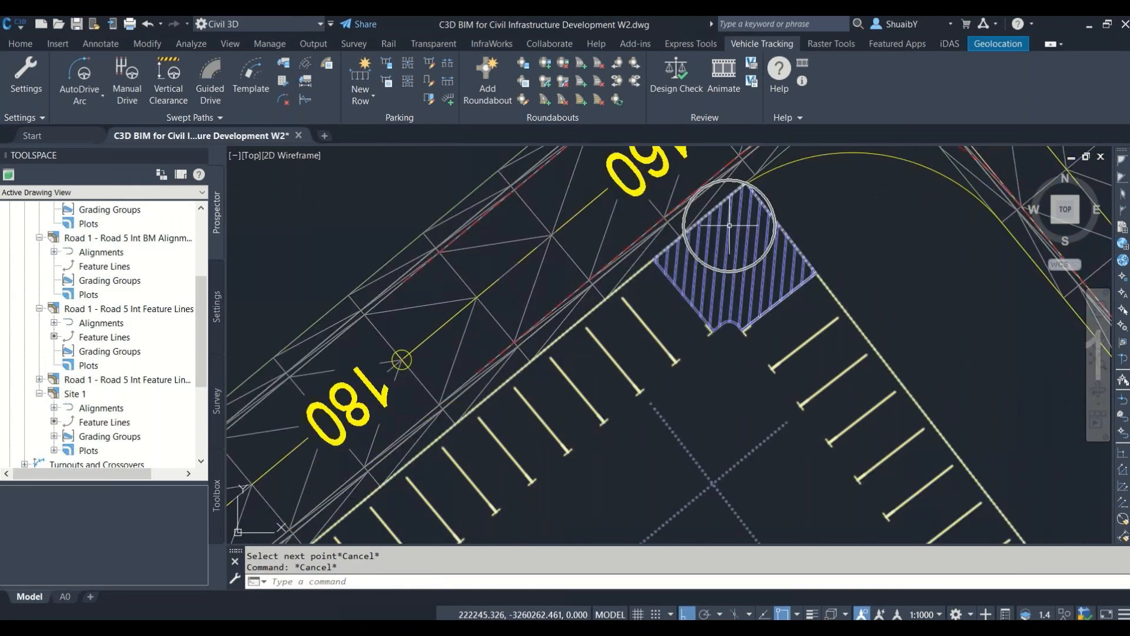
pyautogui.scroll(-6, 714, 287)
pyautogui.scroll(-2, 714, 287)
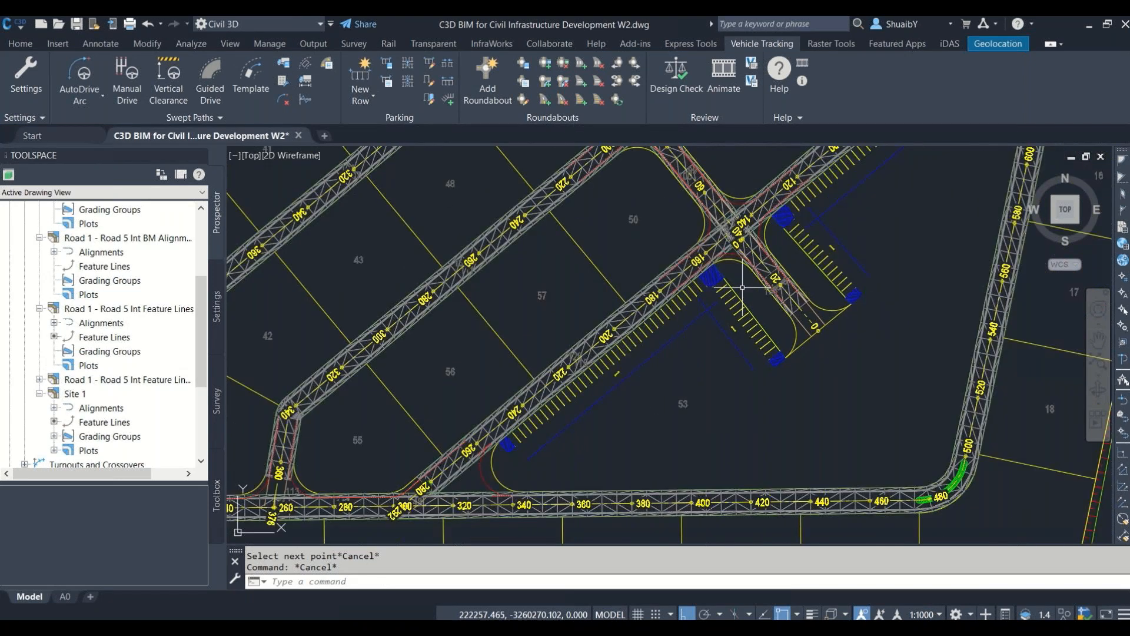
pyautogui.scroll(4, 748, 333)
pyautogui.click(749, 334)
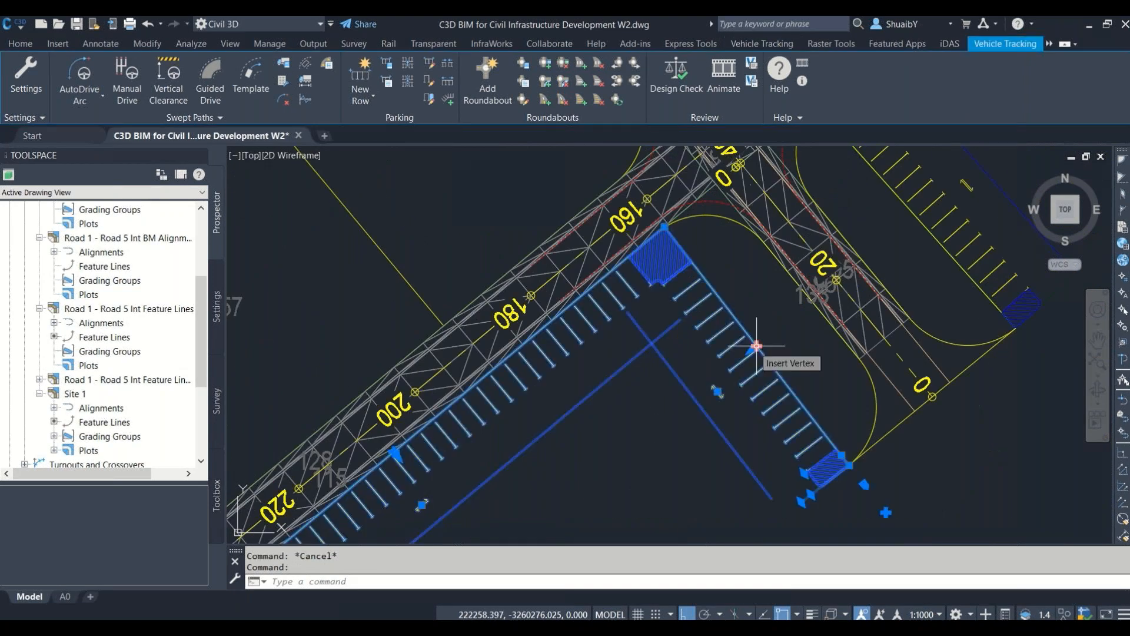
pyautogui.click(757, 346)
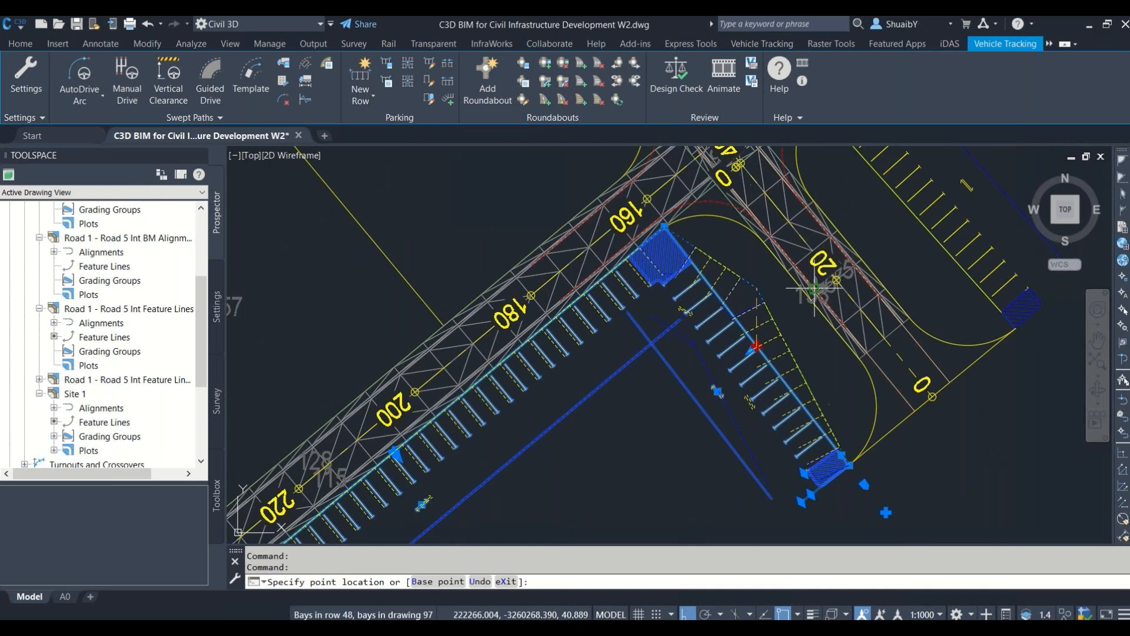
pyautogui.press('Escape')
pyautogui.press('Escape')
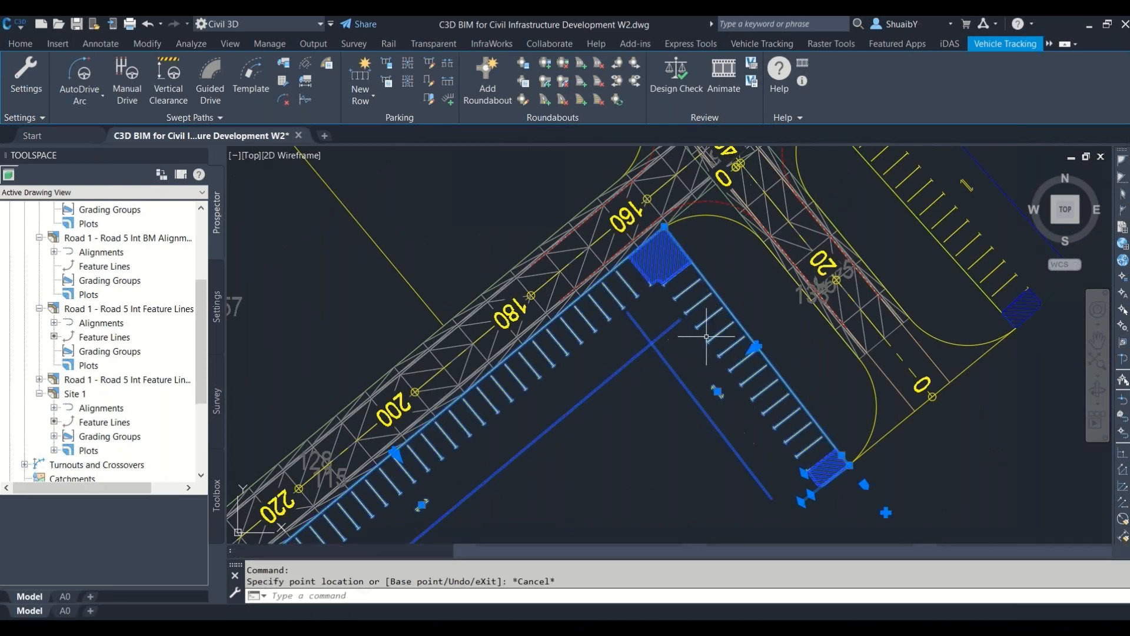
pyautogui.scroll(-5, 686, 316)
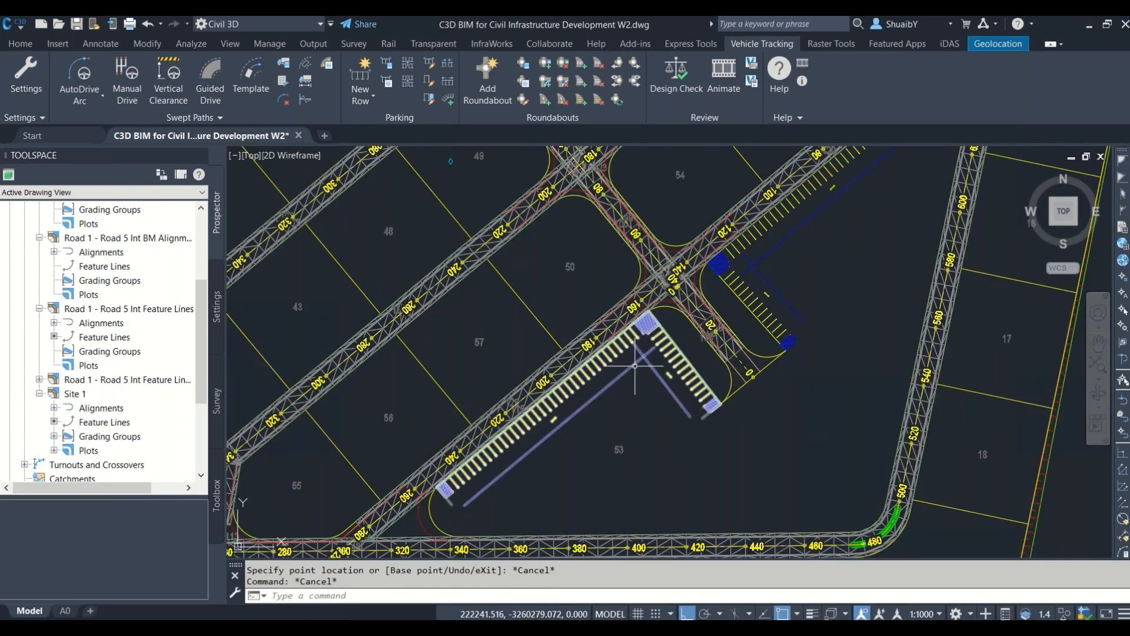
# Step: Explode the first parking row, running along the road edge between chainages 40 and 120 and down the stub road
pyautogui.scroll(5, 786, 219)
pyautogui.scroll(-2, 786, 219)
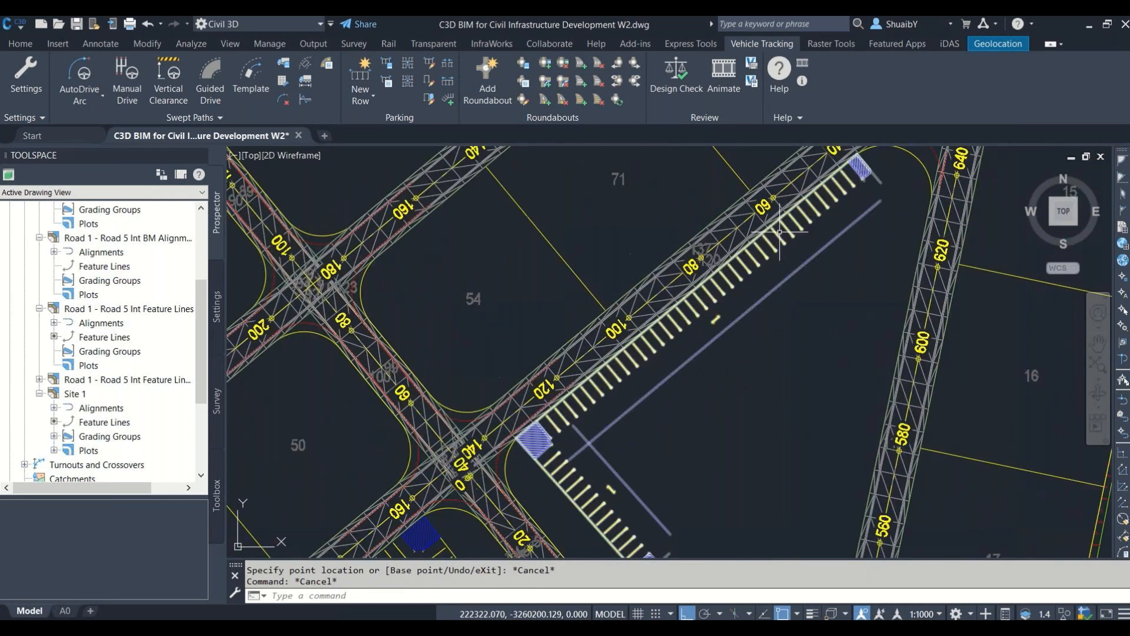
pyautogui.click(777, 230)
pyautogui.click(769, 242)
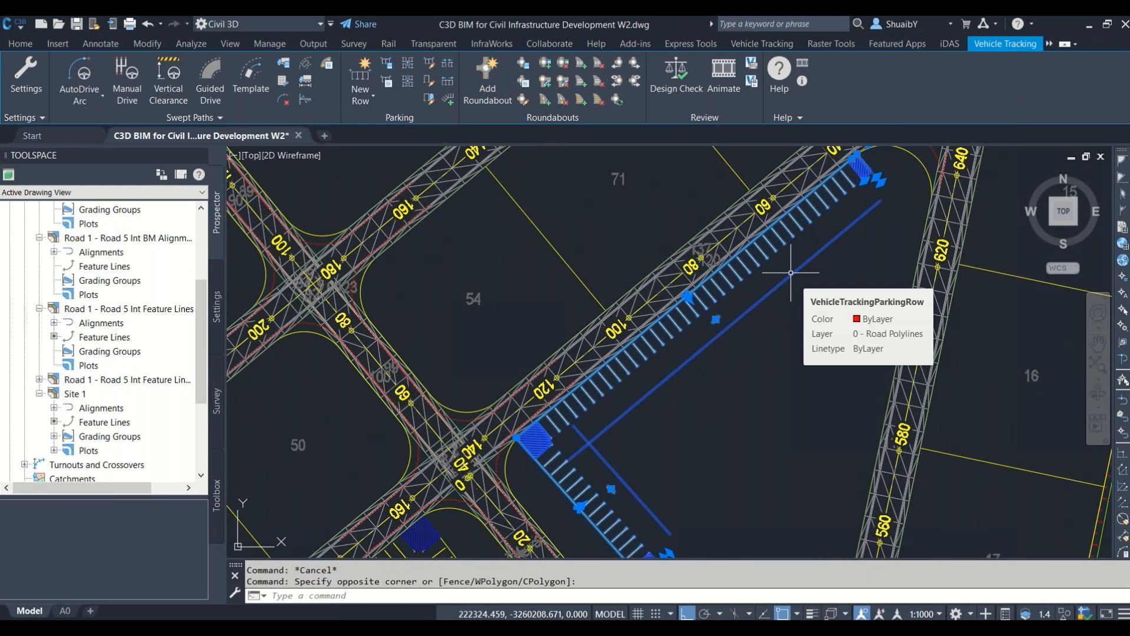
pyautogui.write('x')
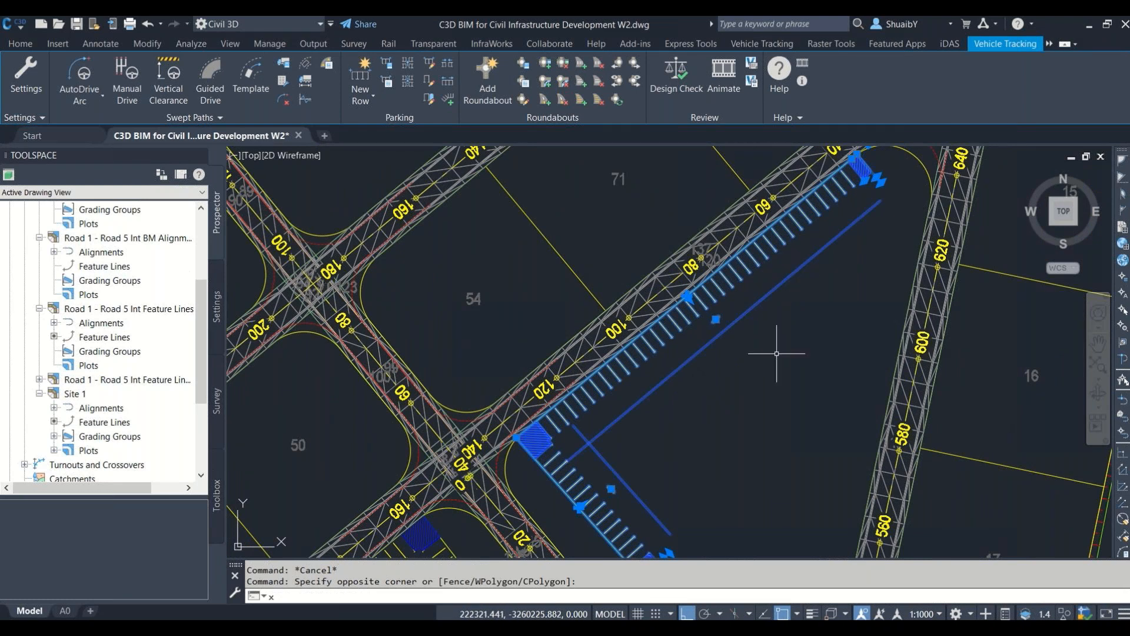
pyautogui.press('Return')
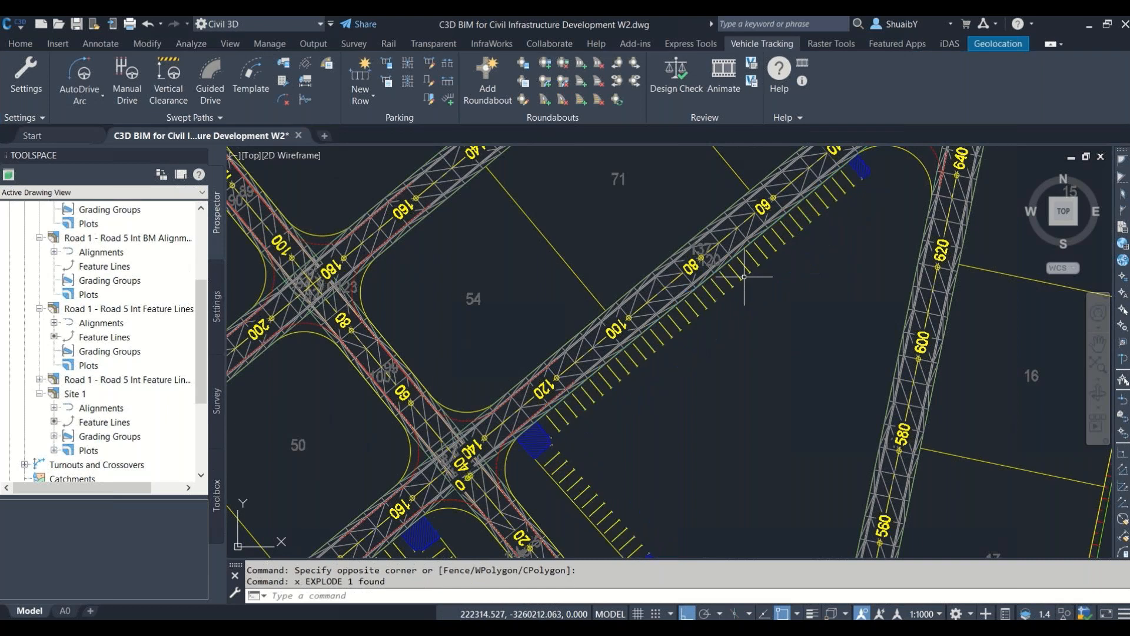
# Step: Explode the second parking row, on the other side of the stub road near chainage 160
pyautogui.scroll(-2, 743, 263)
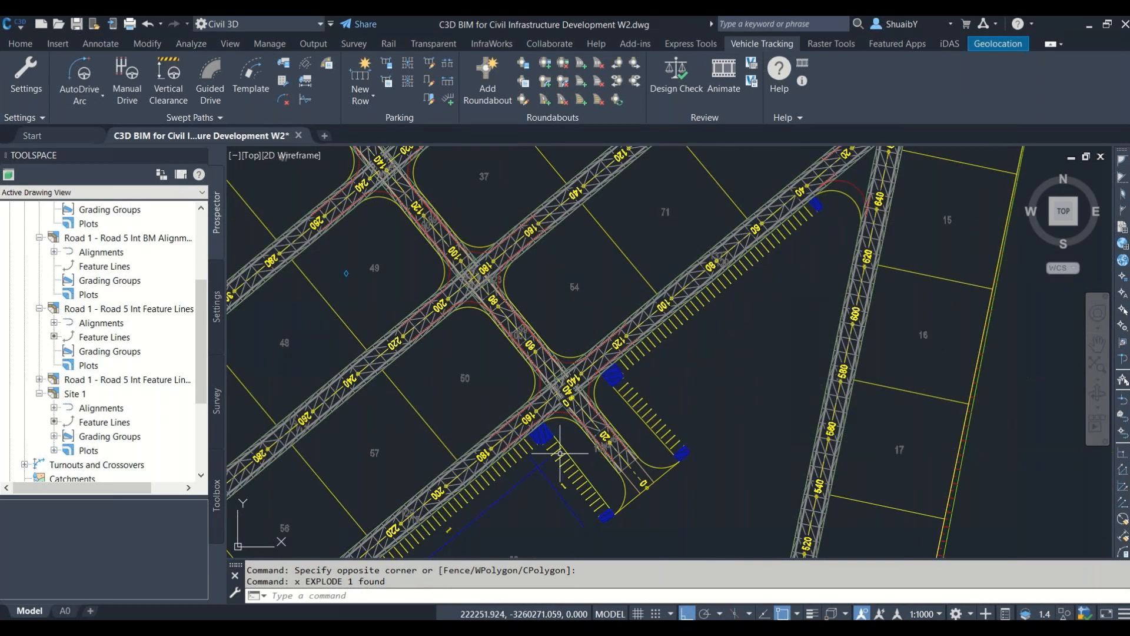
pyautogui.click(560, 453)
pyautogui.write('X')
pyautogui.press('Return')
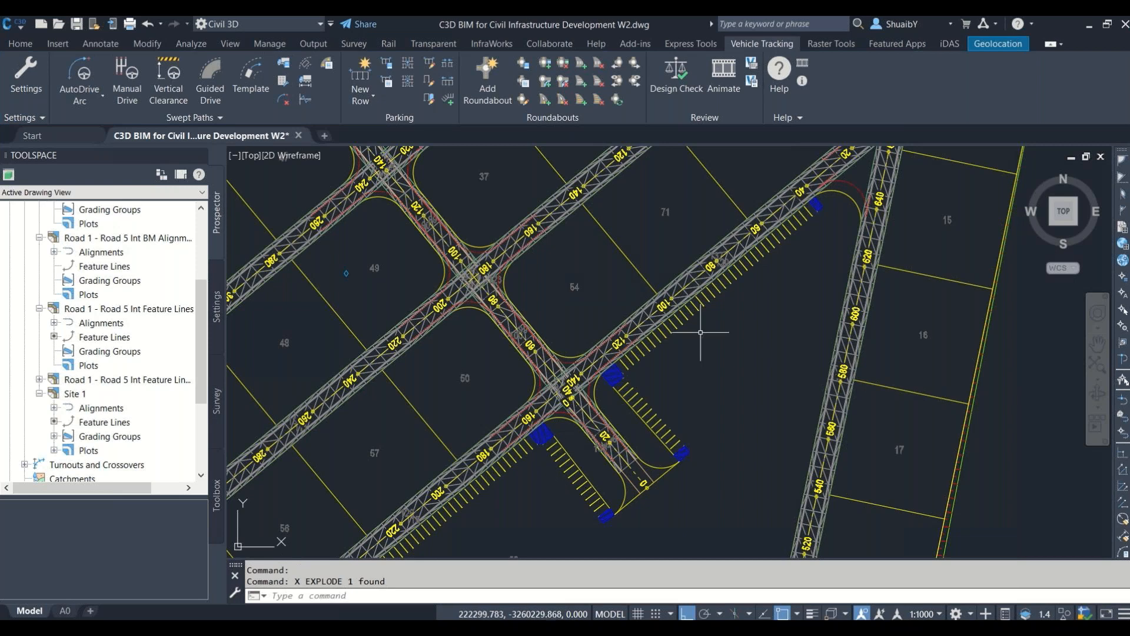
# Step: Select one bay line and one island hatch line, and extend the selection to all similar objects in both parking rows
pyautogui.scroll(5, 701, 332)
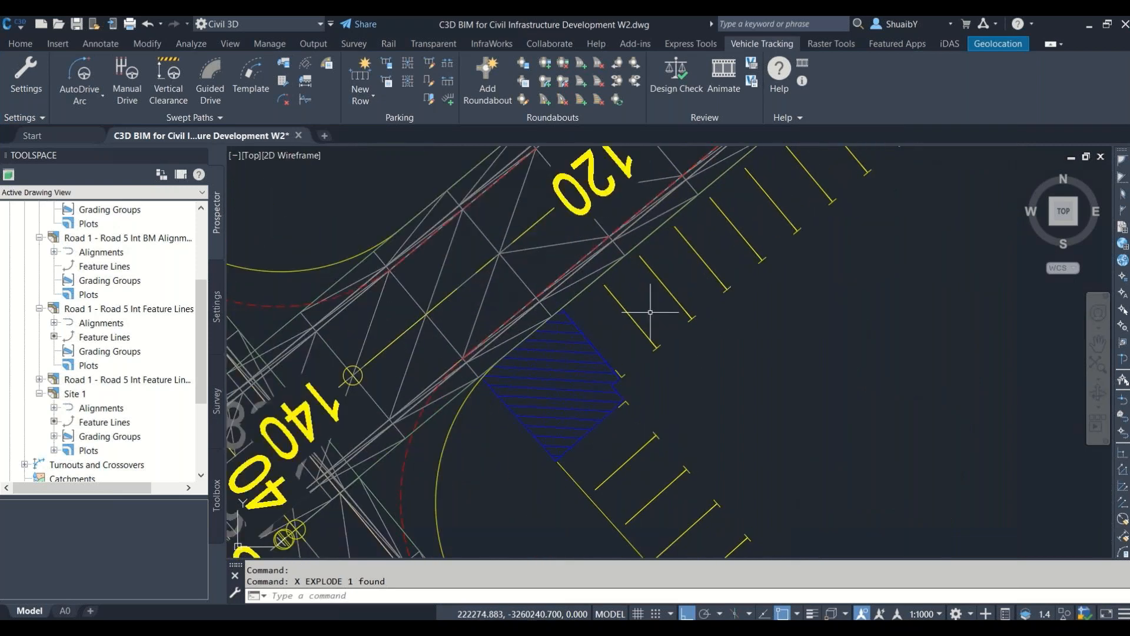
pyautogui.click(650, 312)
pyautogui.click(622, 348)
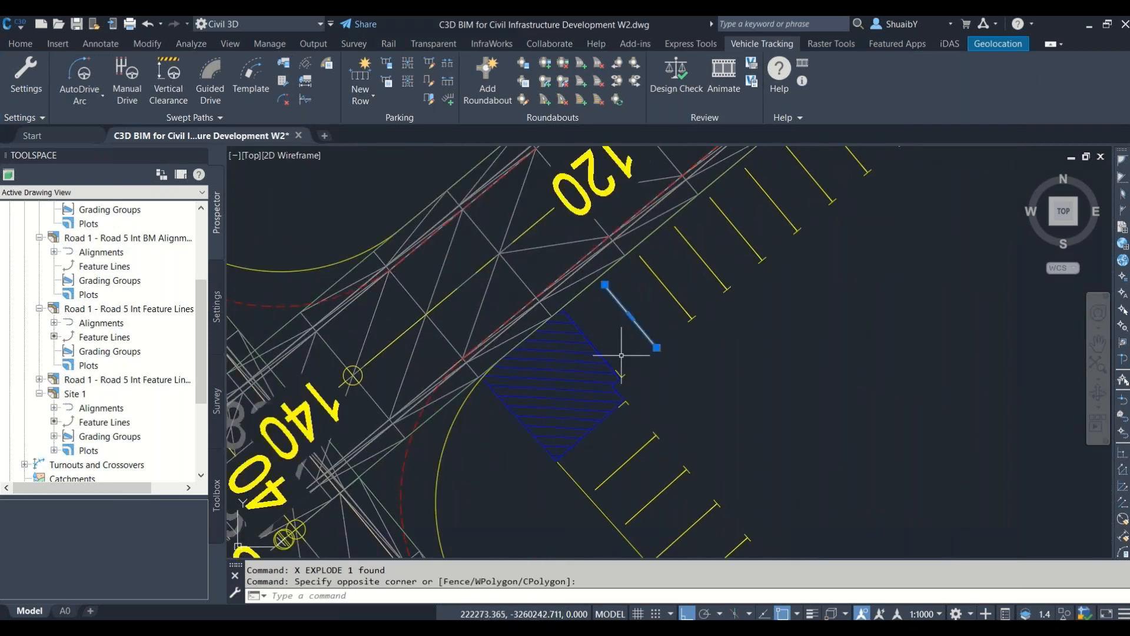
pyautogui.click(570, 333)
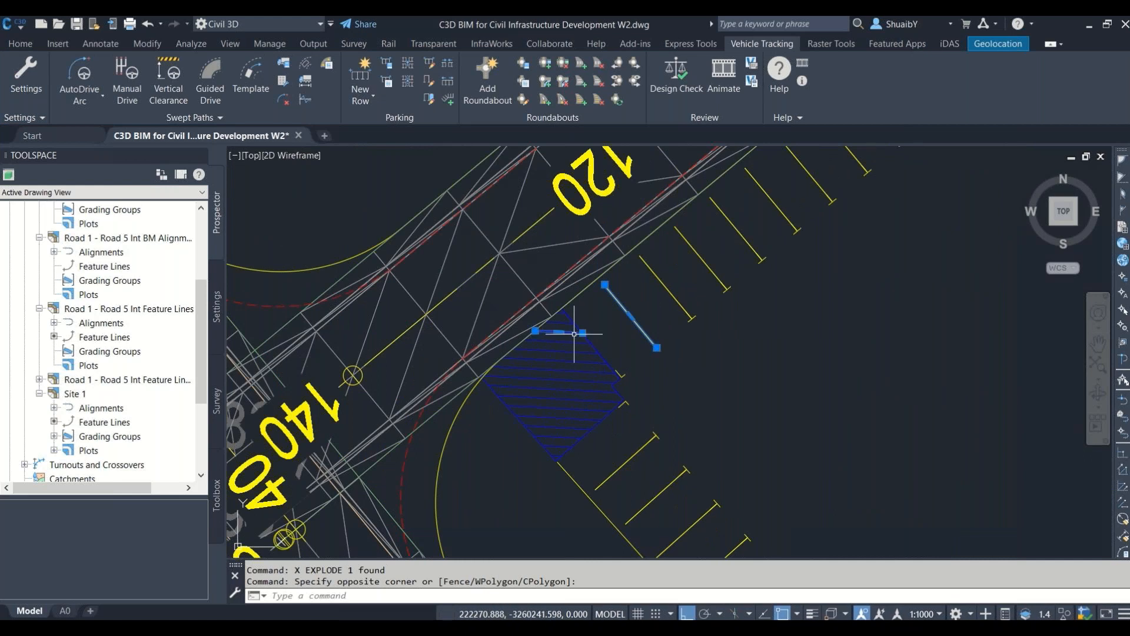
pyautogui.rightClick(627, 339)
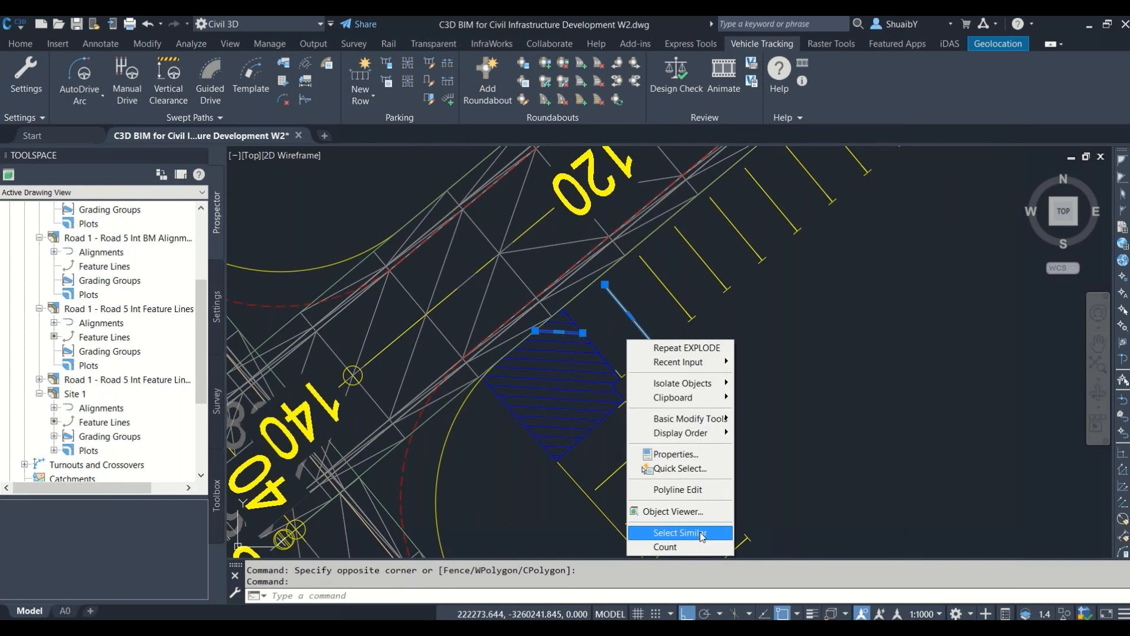
pyautogui.click(701, 532)
pyautogui.scroll(-6, 722, 397)
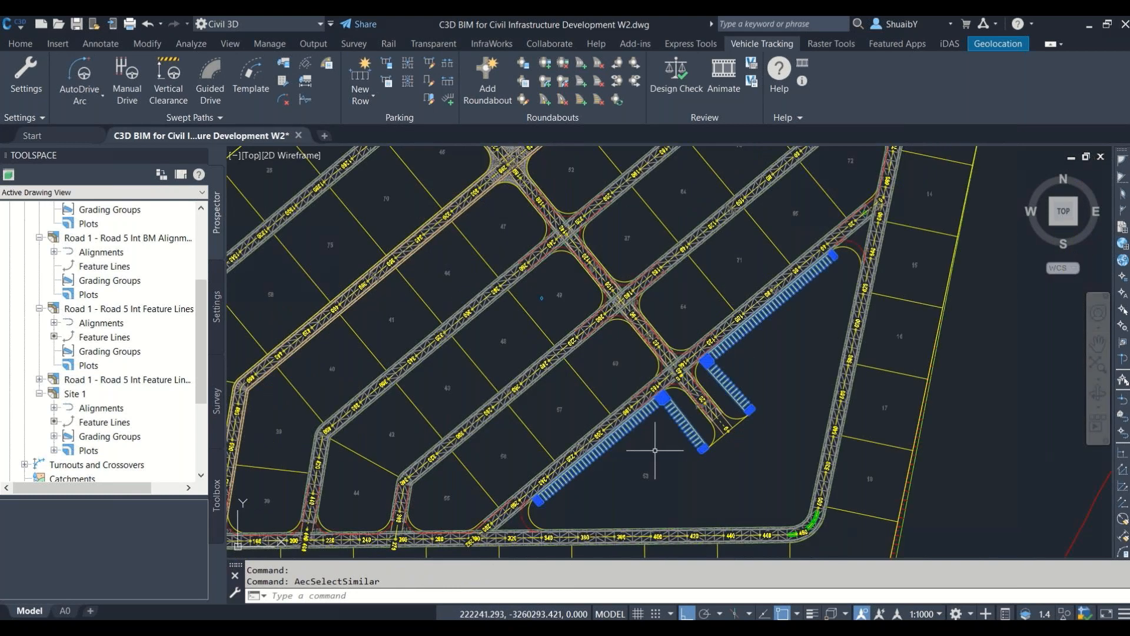
# Step: Start a MAPEXPORT of the selection as an ESRI Shapefile named "Parking Stripes" in the 10 - Aug folder
pyautogui.write('map')
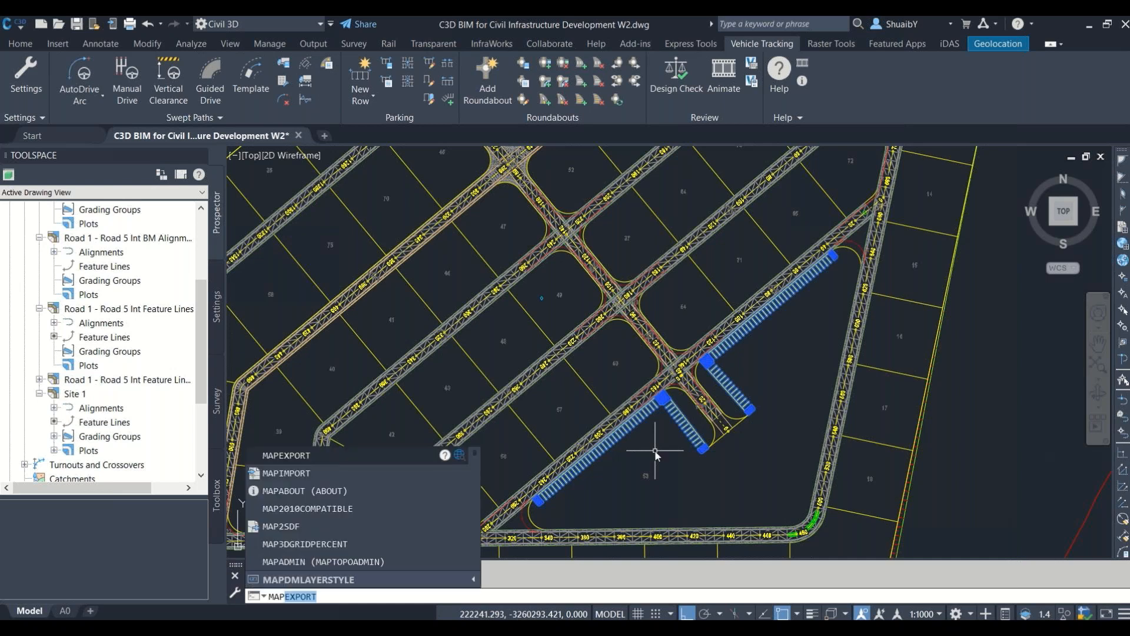
pyautogui.press('Return')
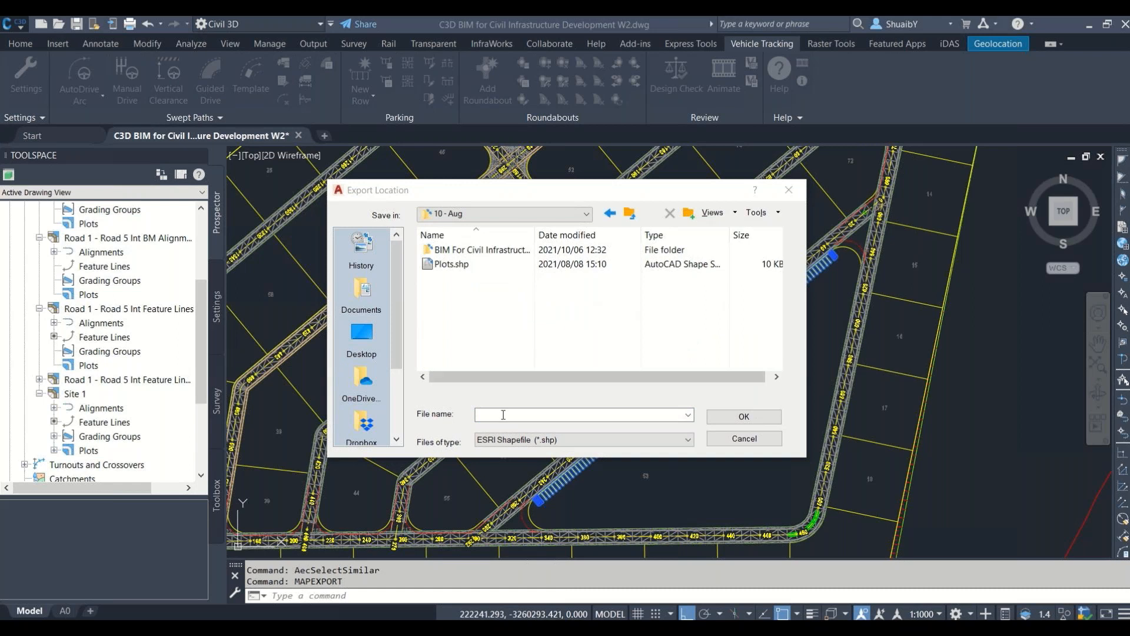
pyautogui.click(503, 414)
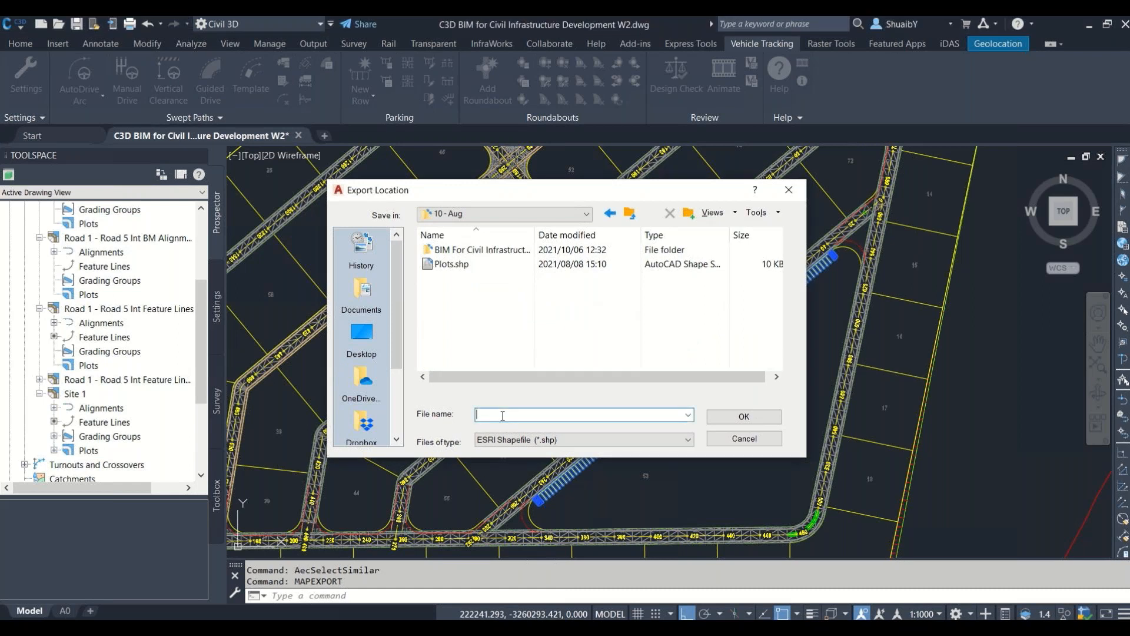
pyautogui.click(744, 417)
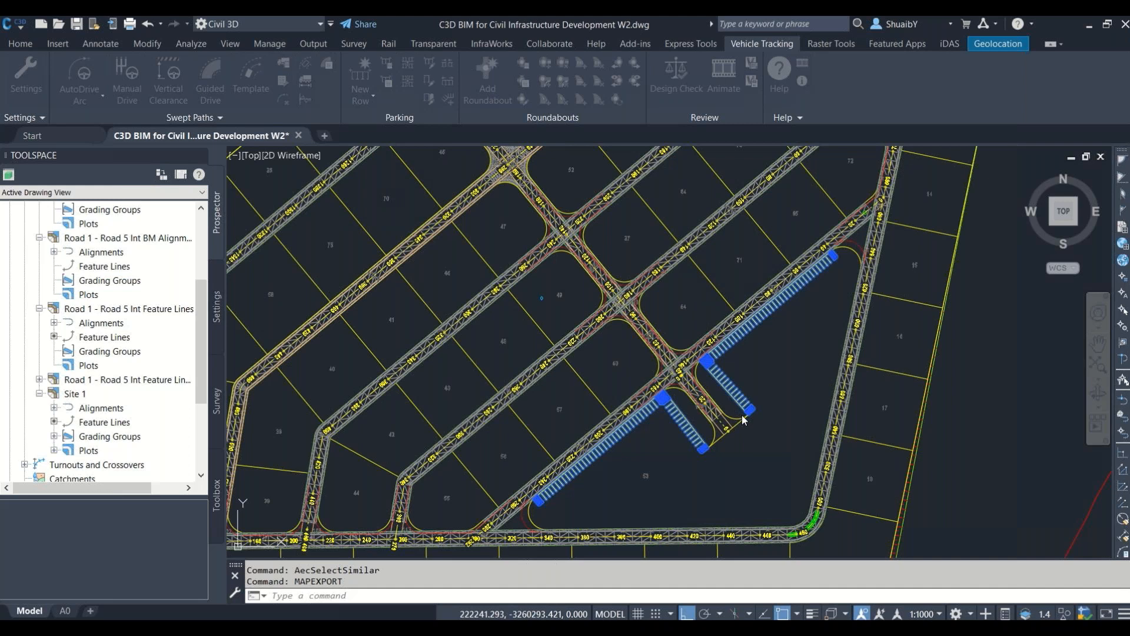
# Step: Set the export object type to Line and choose the highlighted parking stripes as the manually selected objects
pyautogui.click(363, 131)
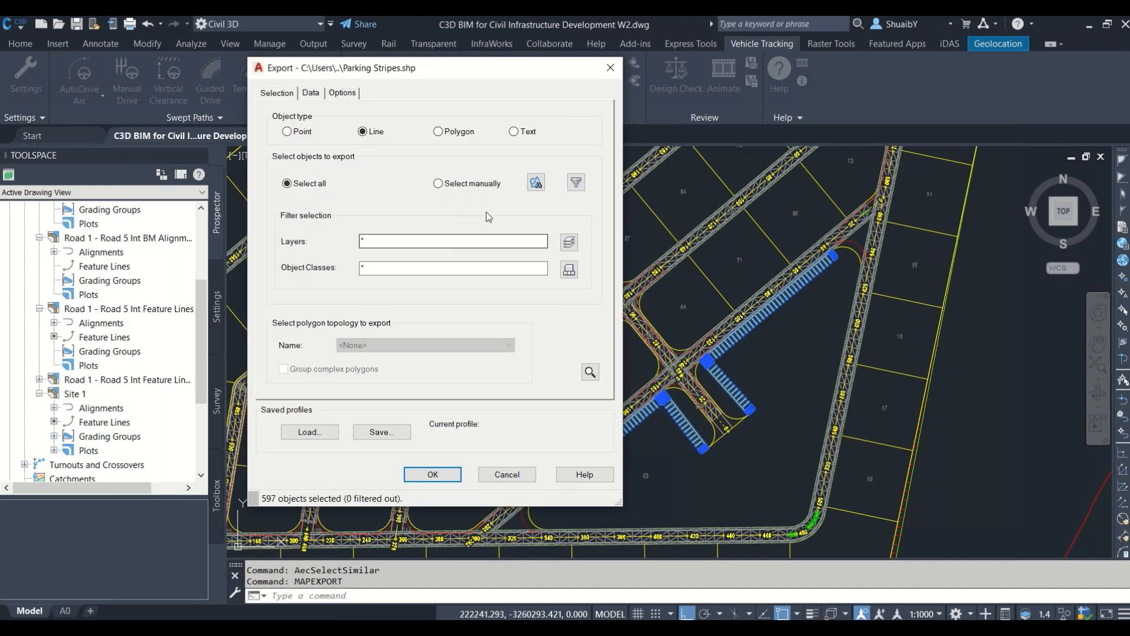
pyautogui.click(439, 185)
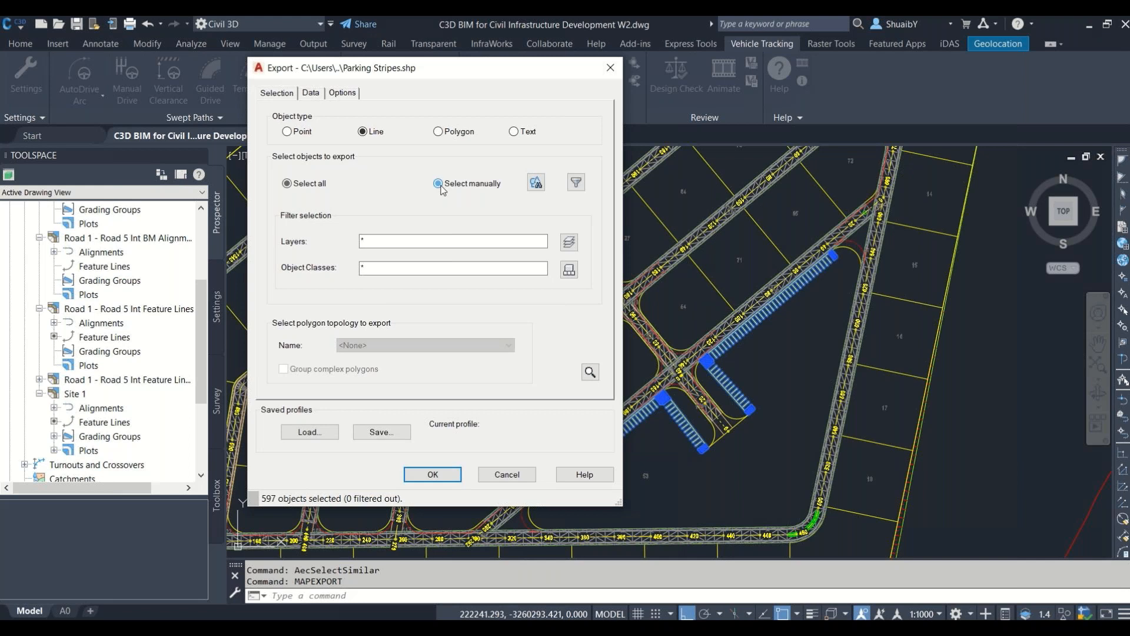
pyautogui.click(535, 183)
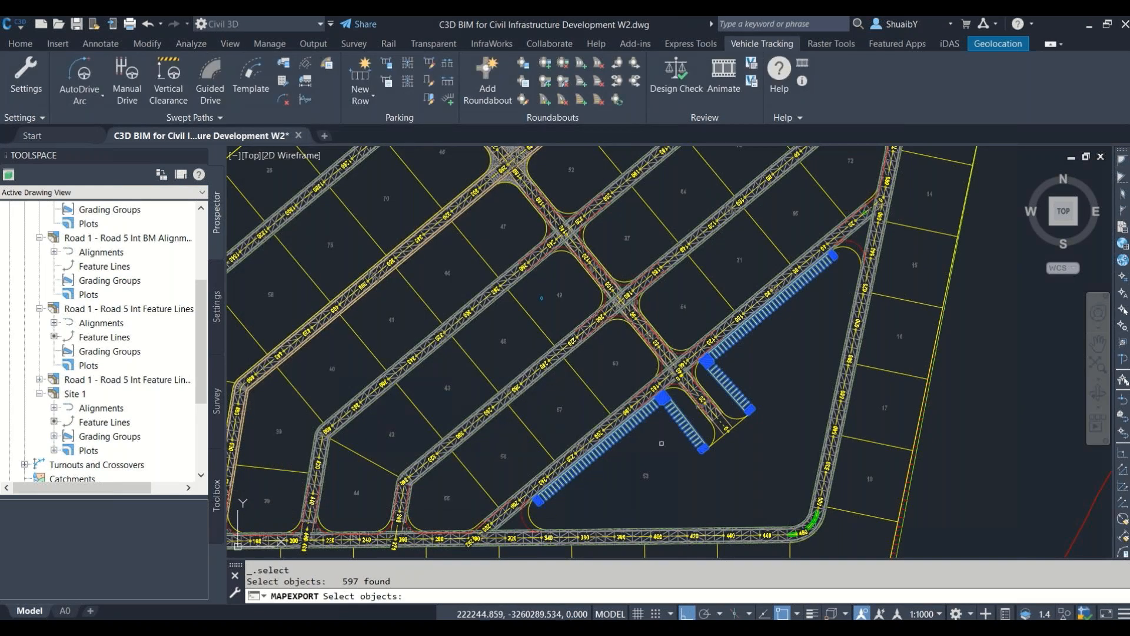
pyautogui.press('Return')
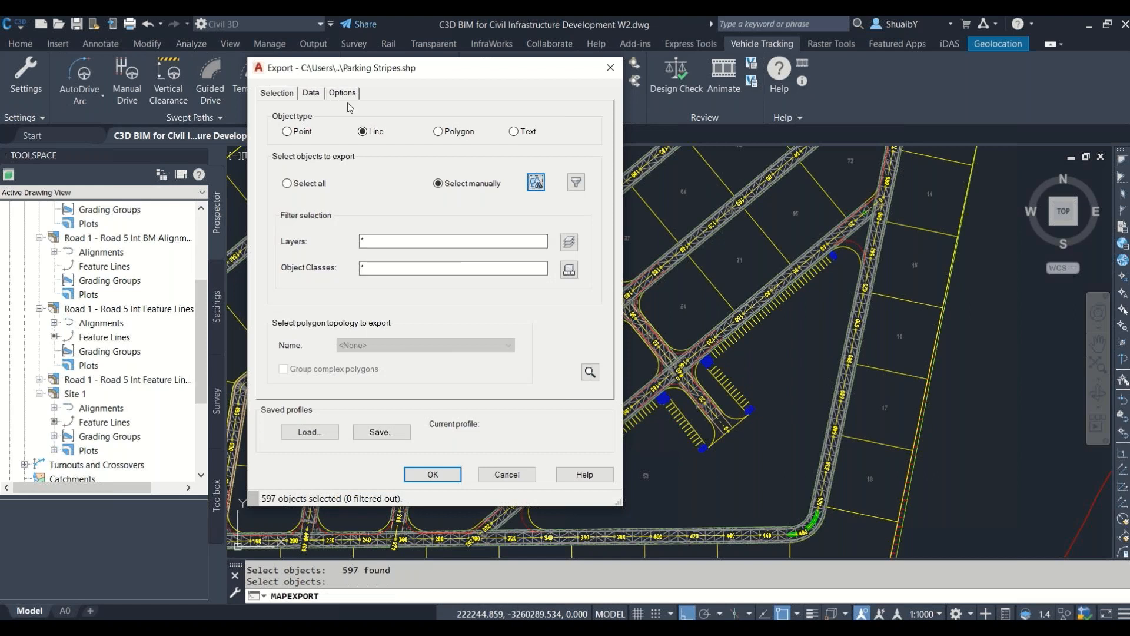
# Step: Check the export's attribute data and coordinate conversion options without changing them, and run the Parking Stripes shapefile export
pyautogui.click(321, 94)
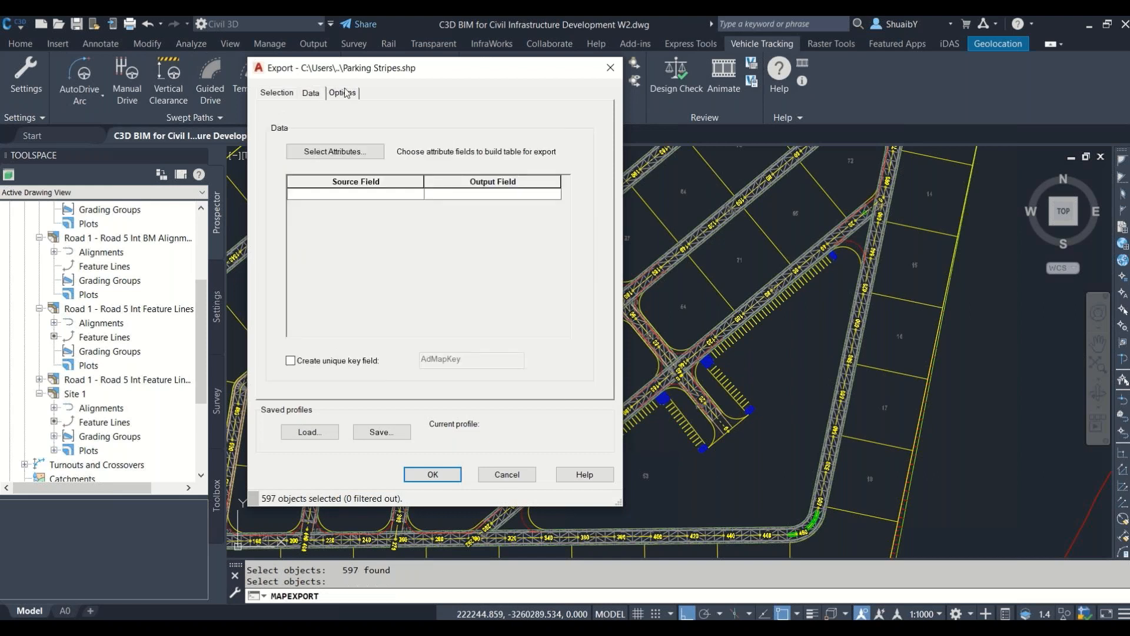
pyautogui.click(344, 90)
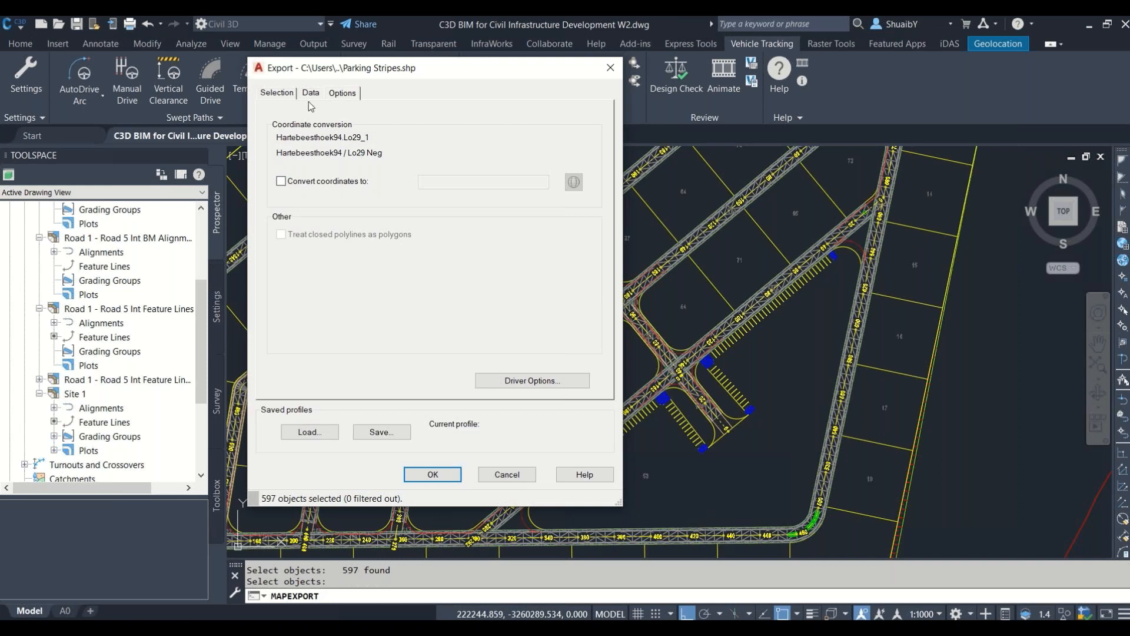
pyautogui.click(291, 94)
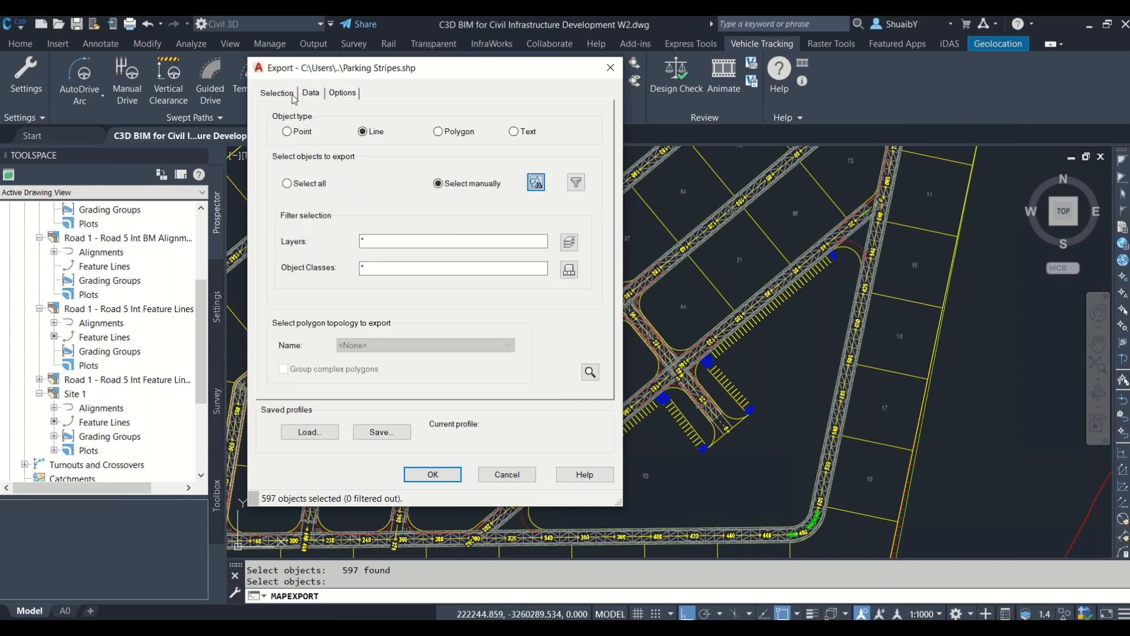
pyautogui.click(433, 476)
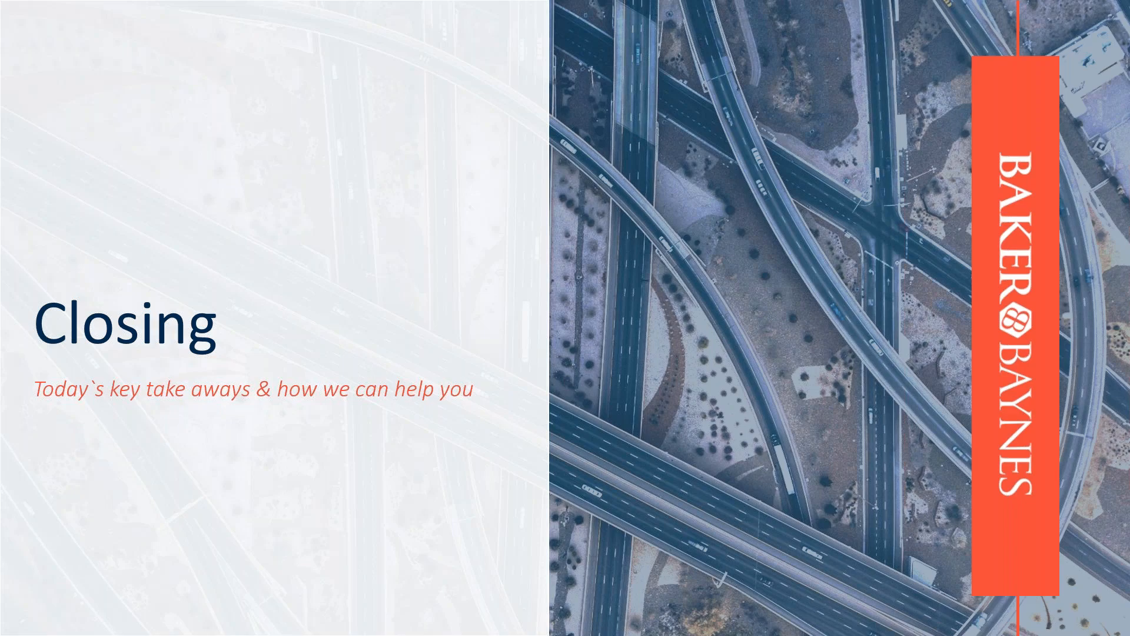
pyautogui.press('Right')
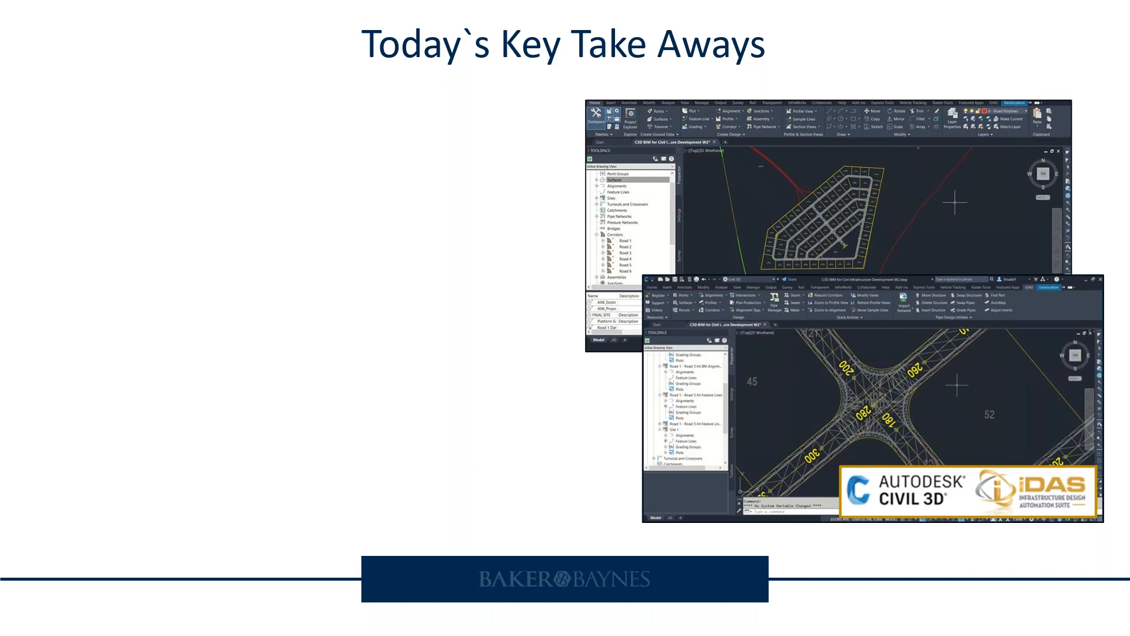
pyautogui.press('Right')
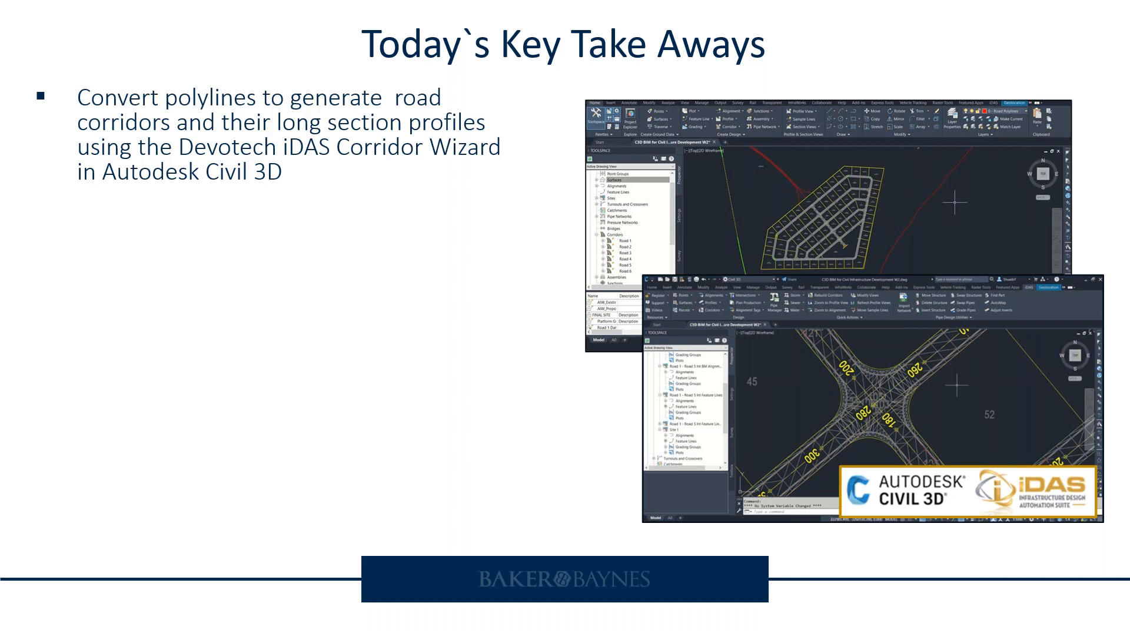